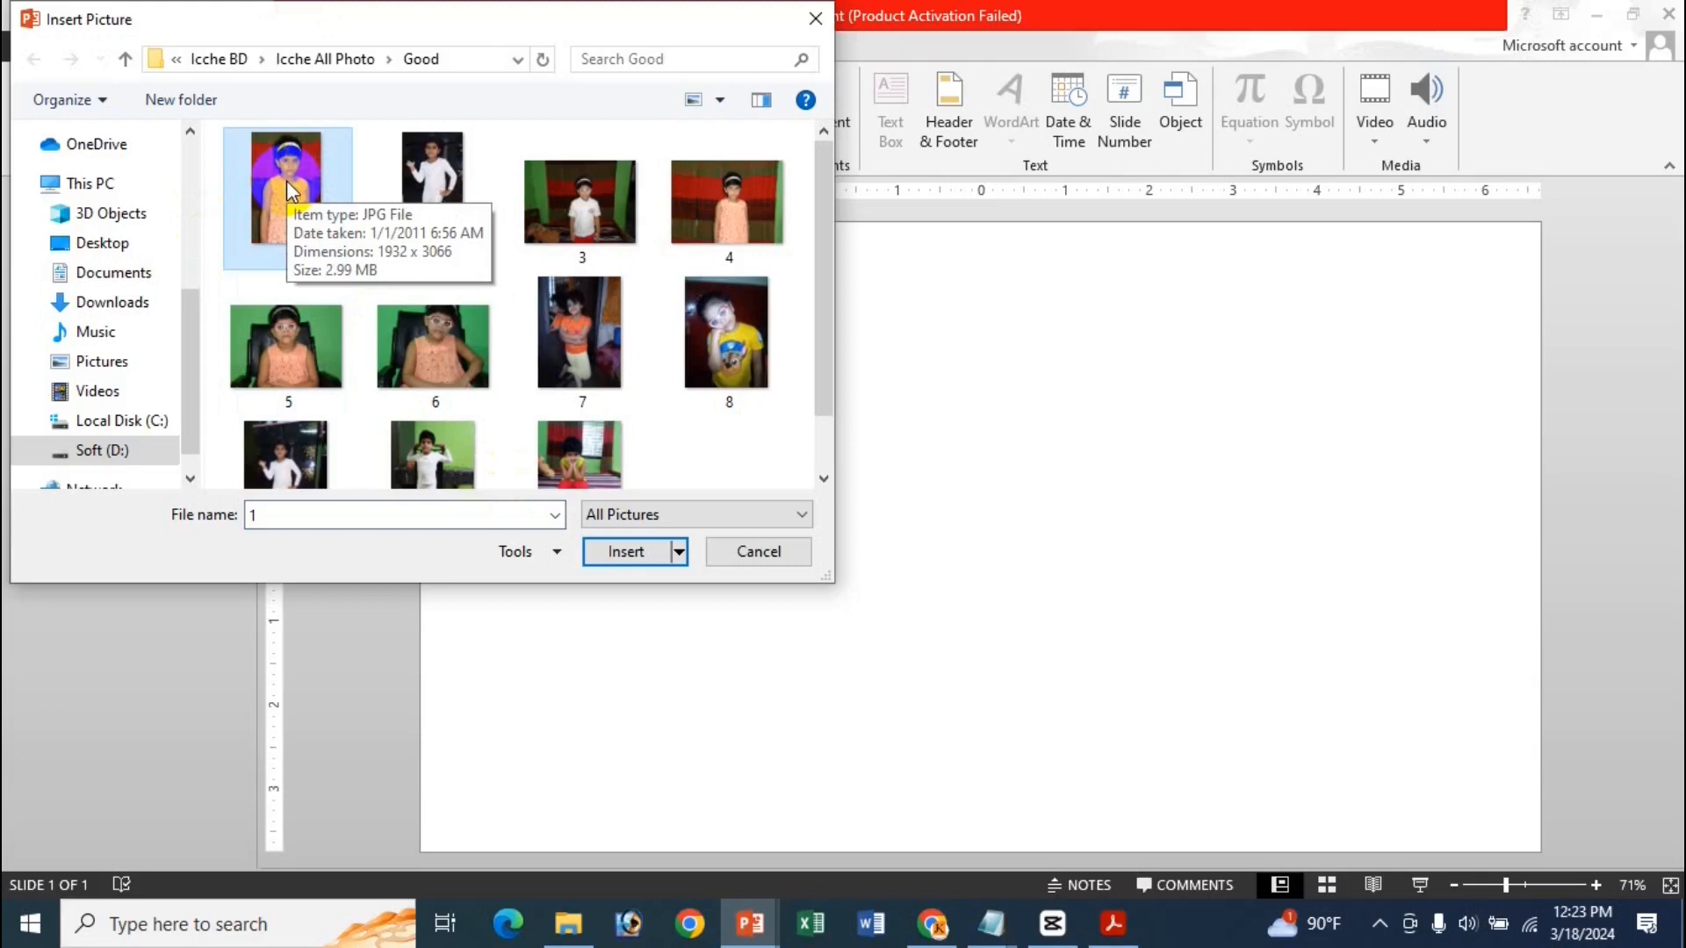
- Insert picture 1 from the Good folder and compress only that picture to E-mail (96 ppi), deleting its cropped areas
{"action": "double_click", "coordinate": [286, 181]}
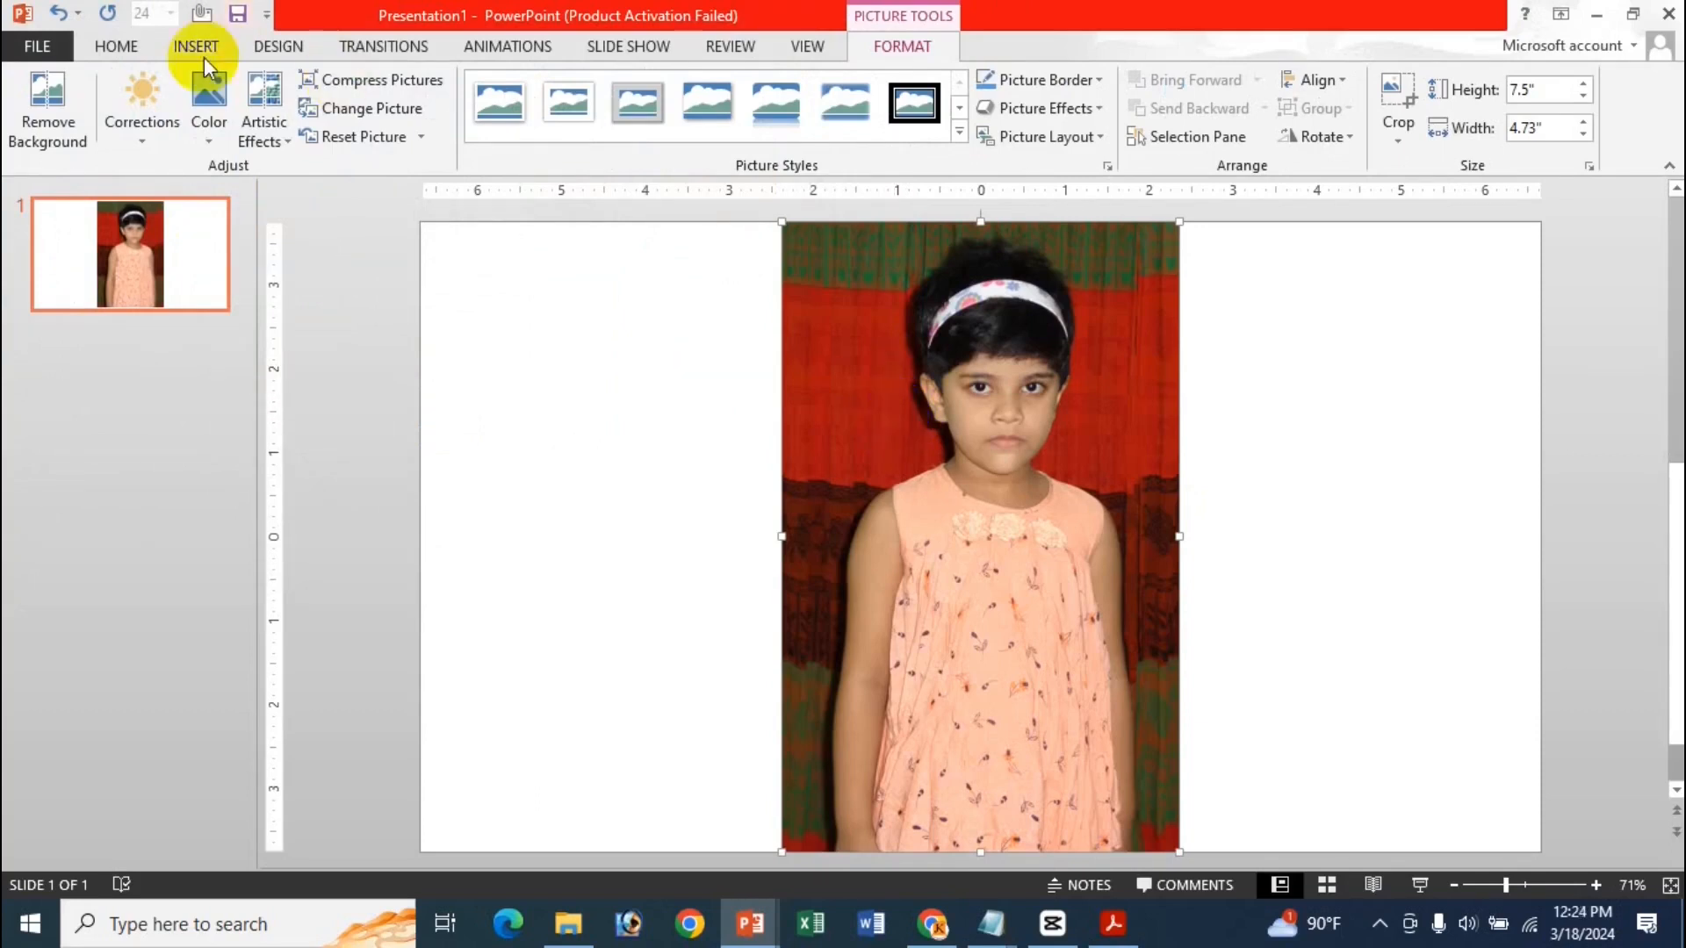
{"action": "left_click", "coordinate": [387, 77]}
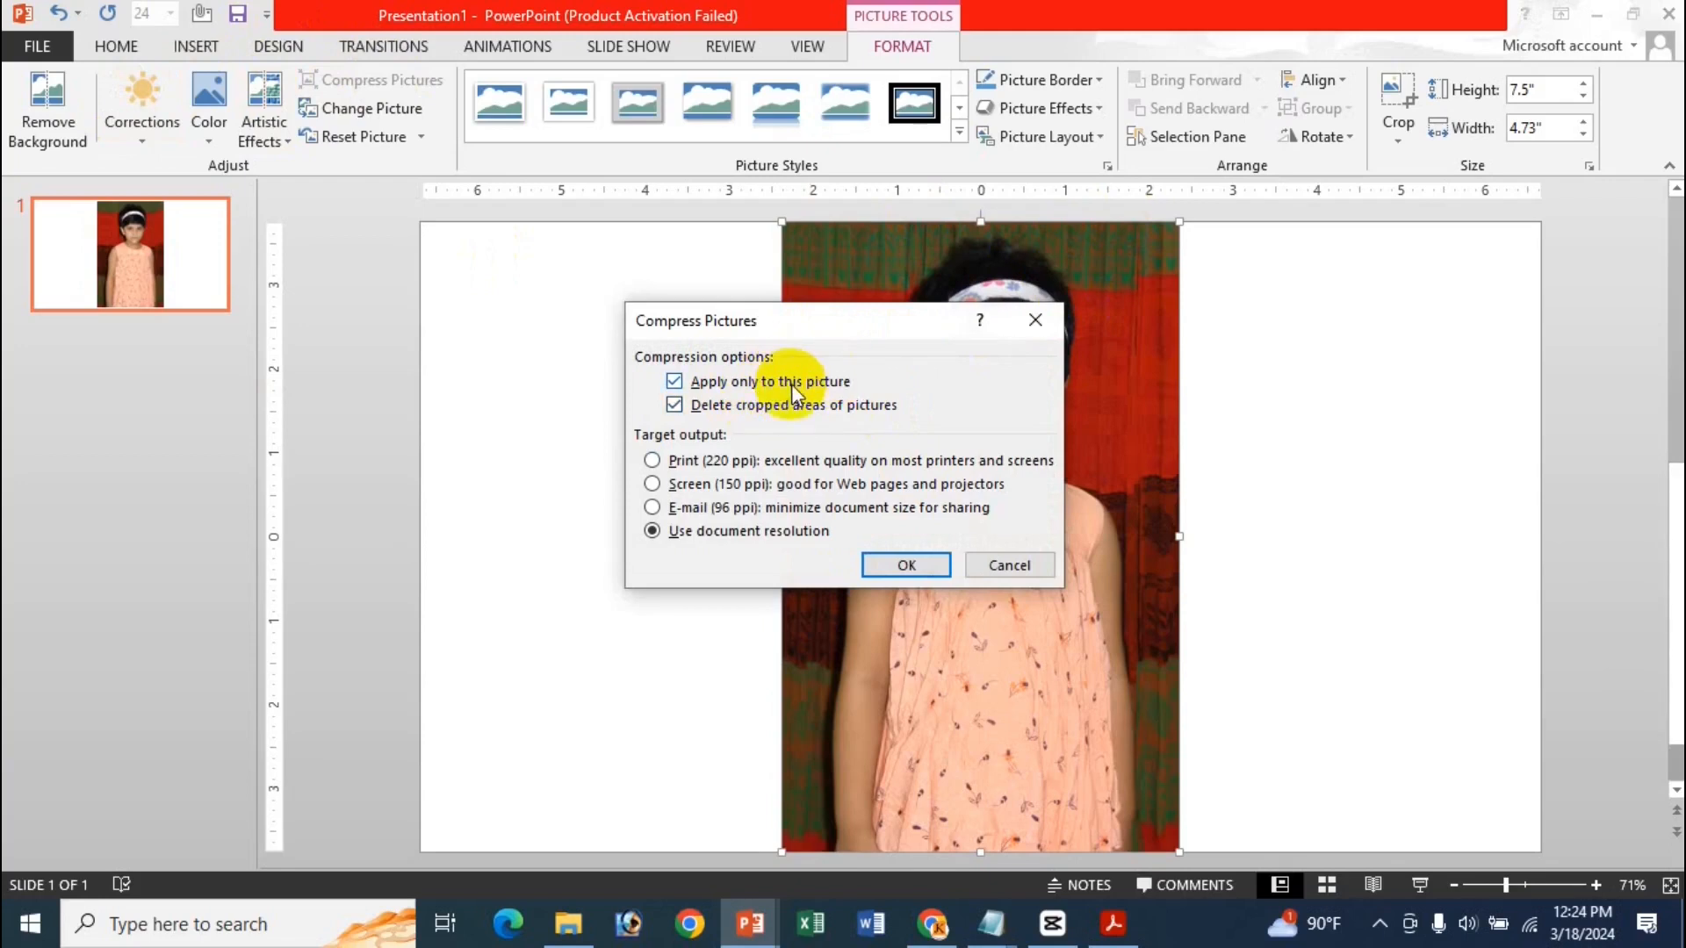
{"action": "left_click", "coordinate": [703, 462]}
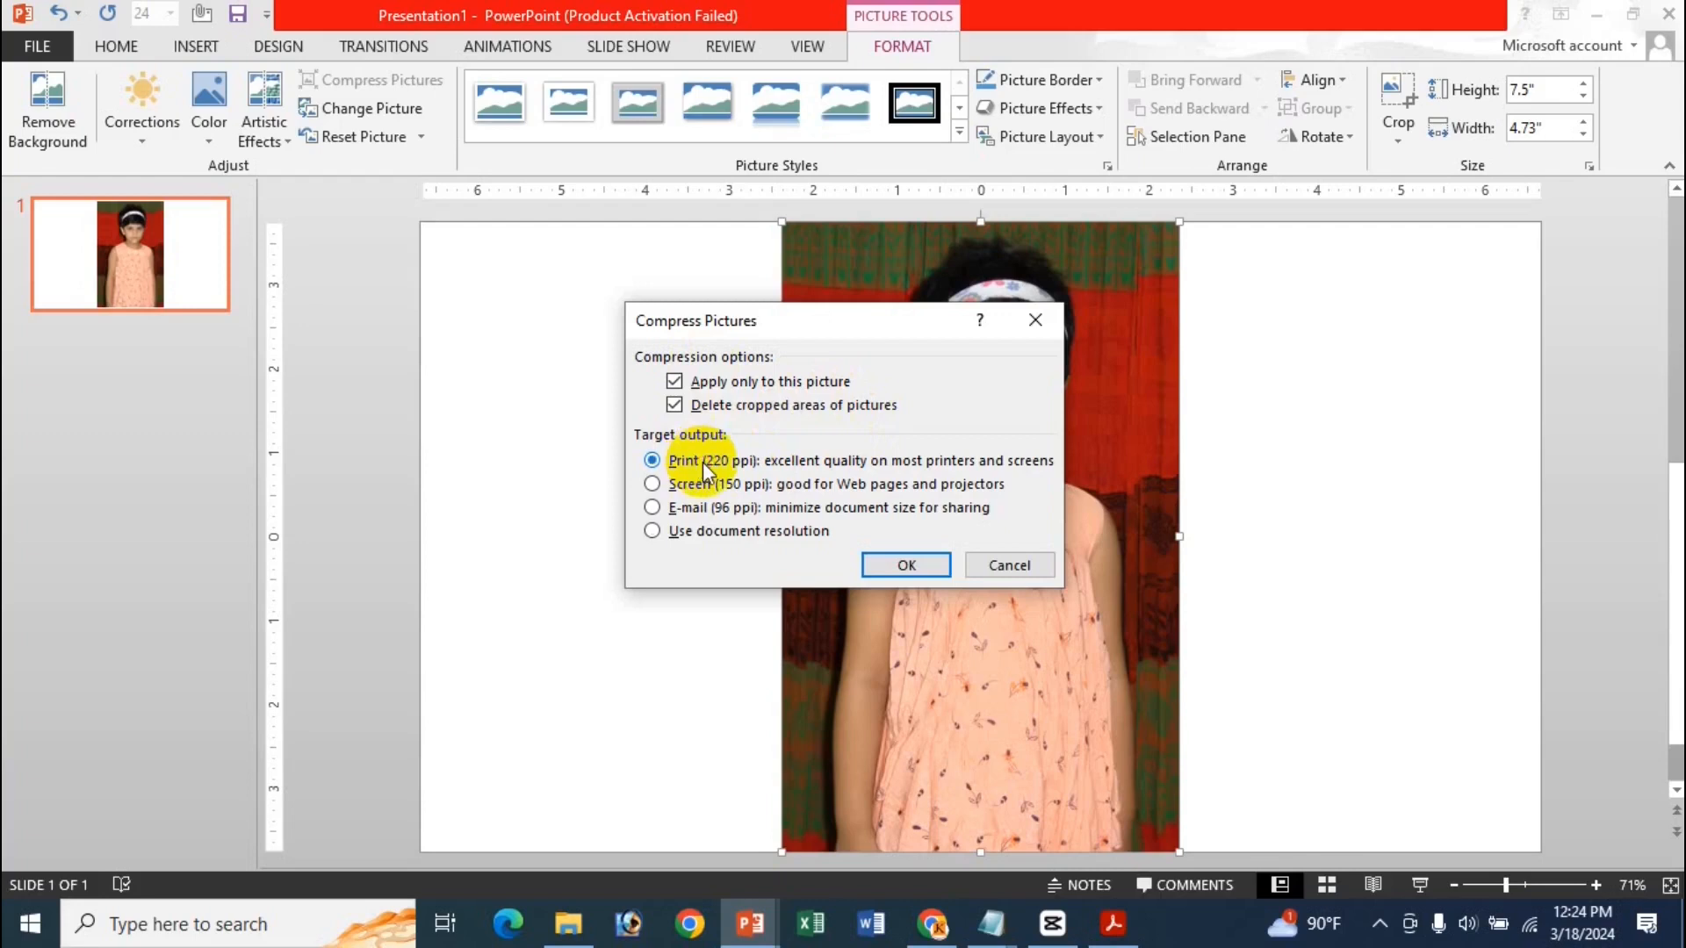
{"action": "left_click", "coordinate": [693, 484]}
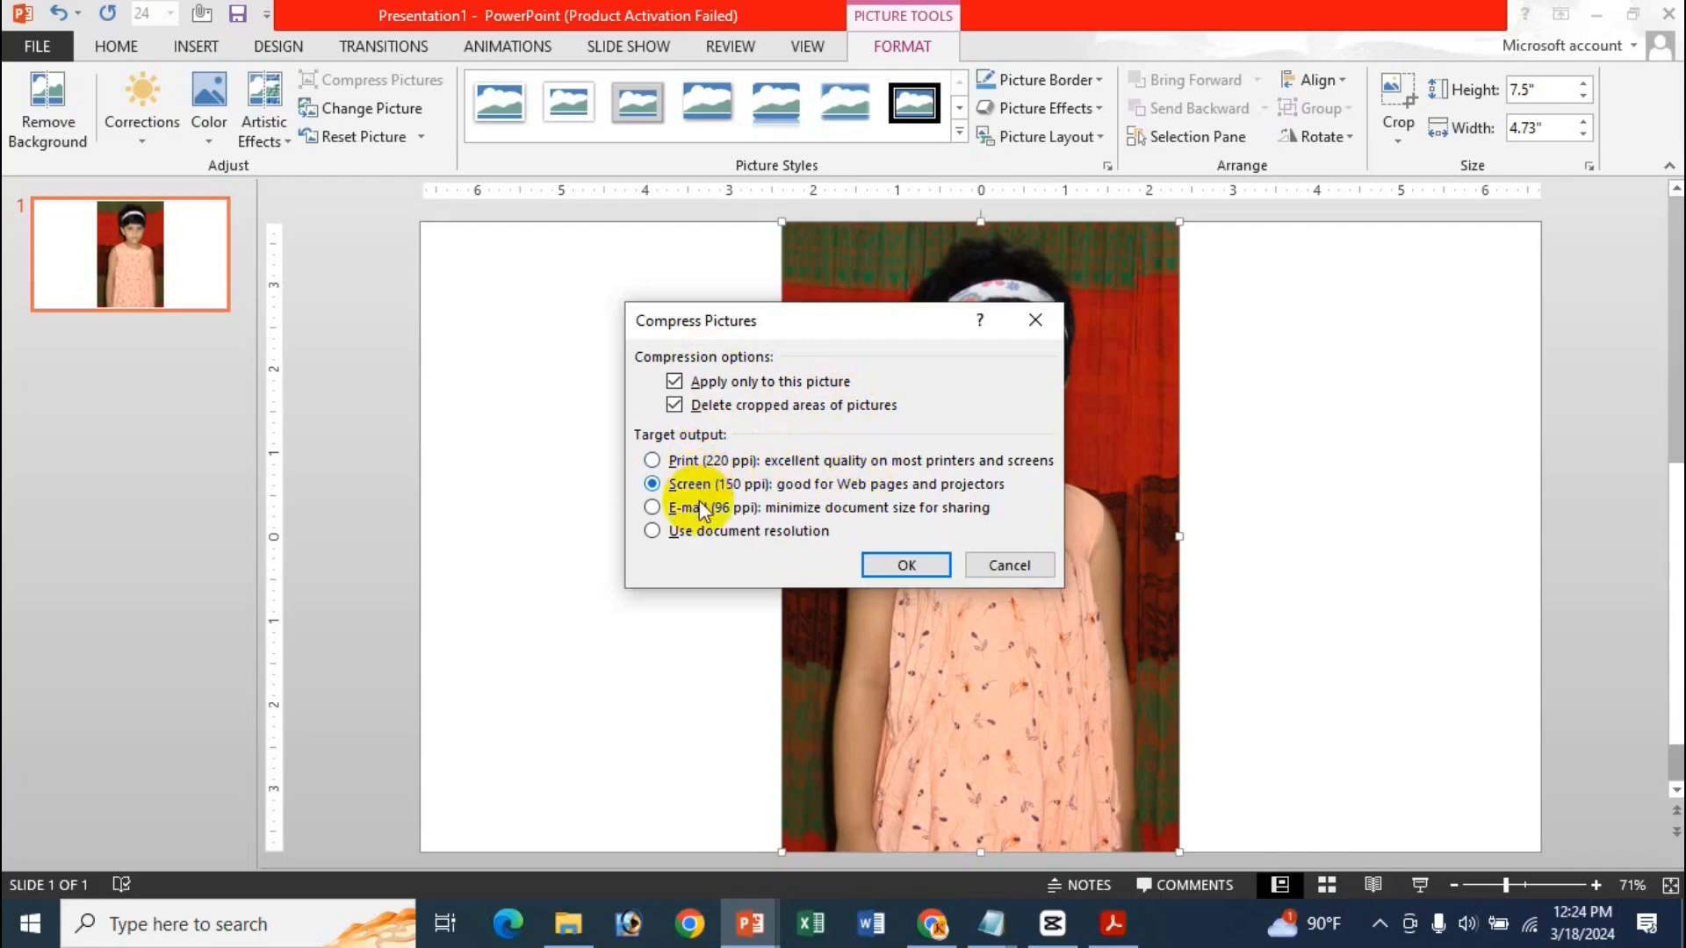
{"action": "left_click", "coordinate": [698, 507]}
{"action": "left_click", "coordinate": [713, 530]}
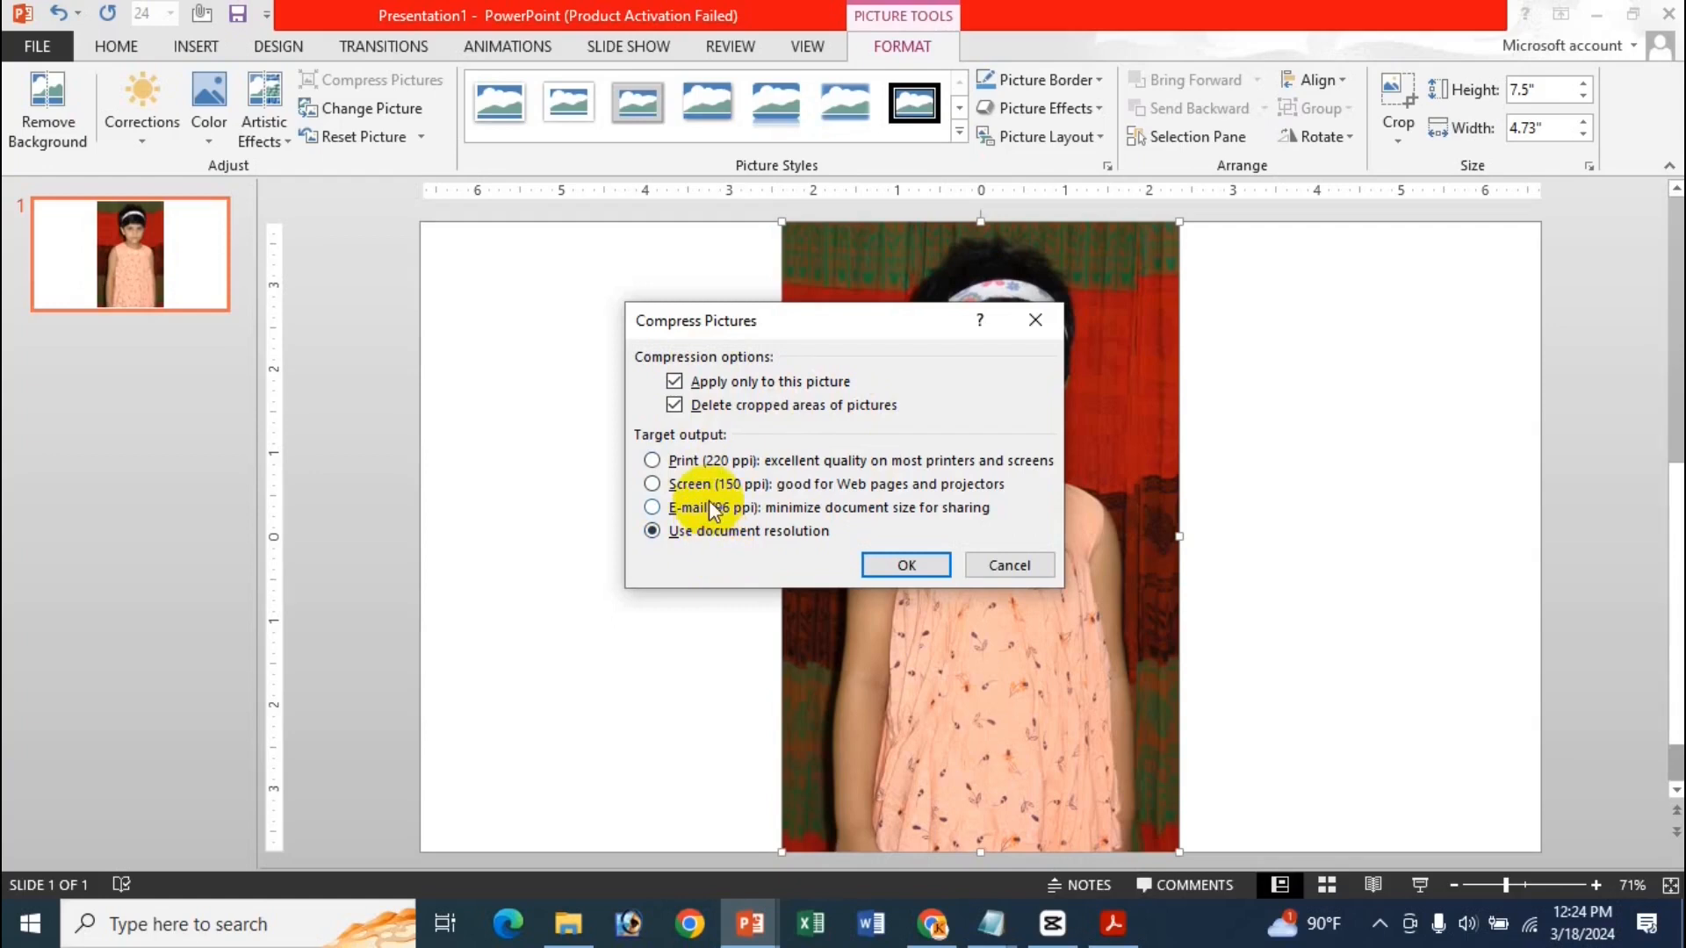
{"action": "left_click", "coordinate": [731, 458]}
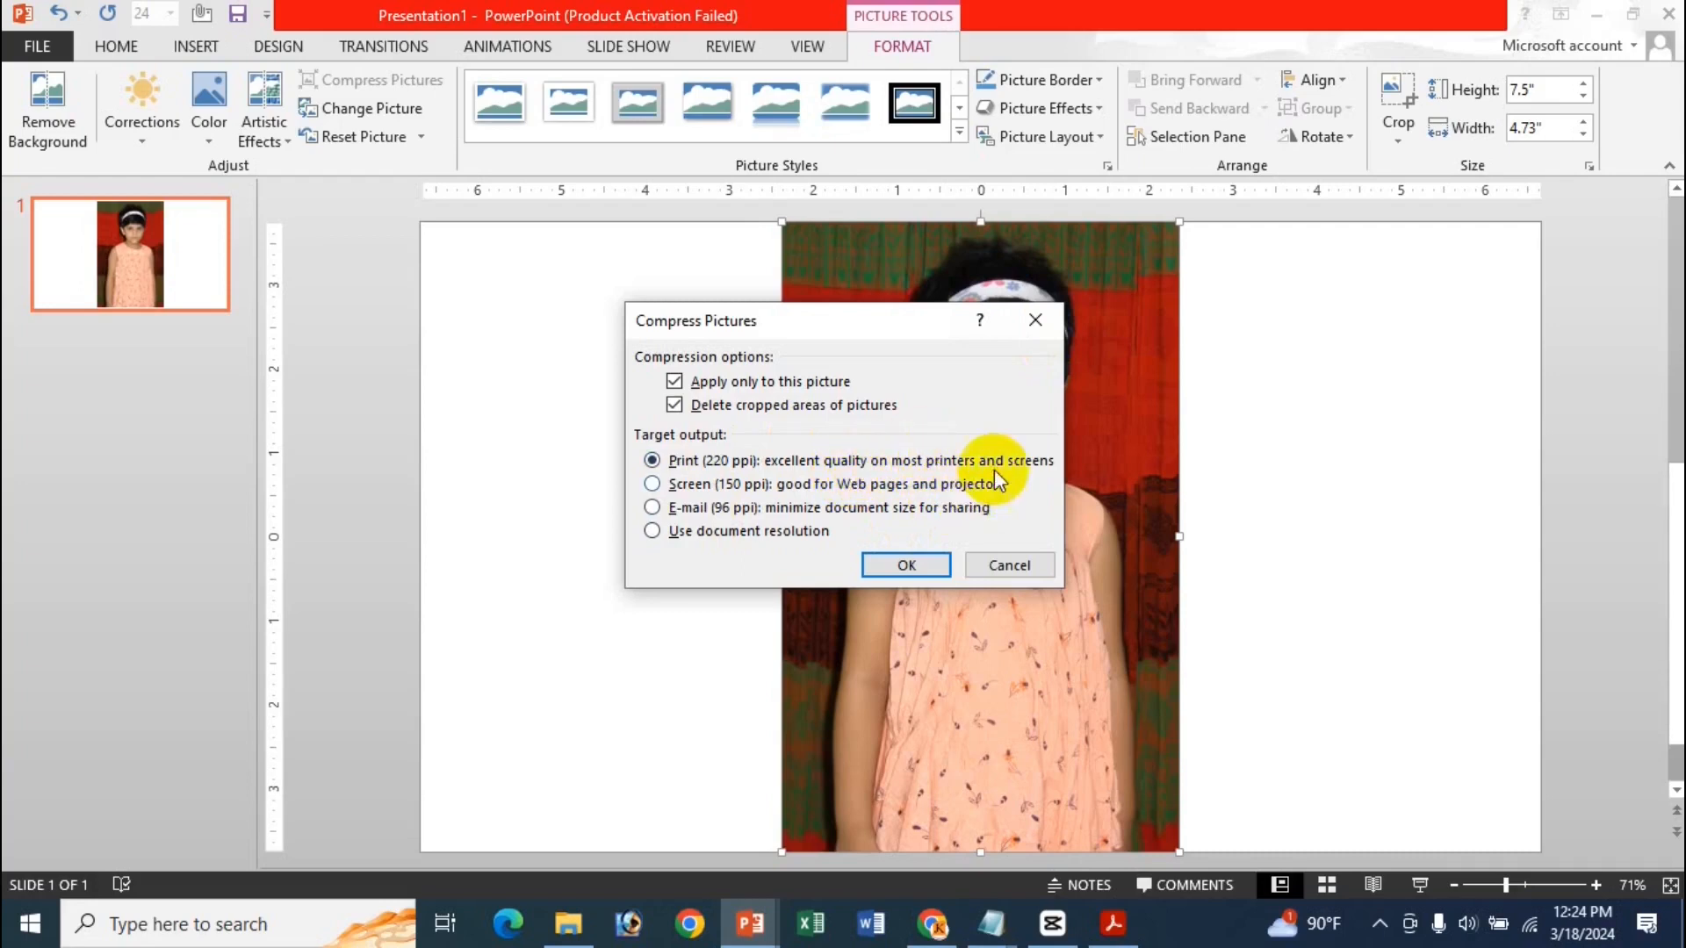
{"action": "left_click", "coordinate": [689, 484]}
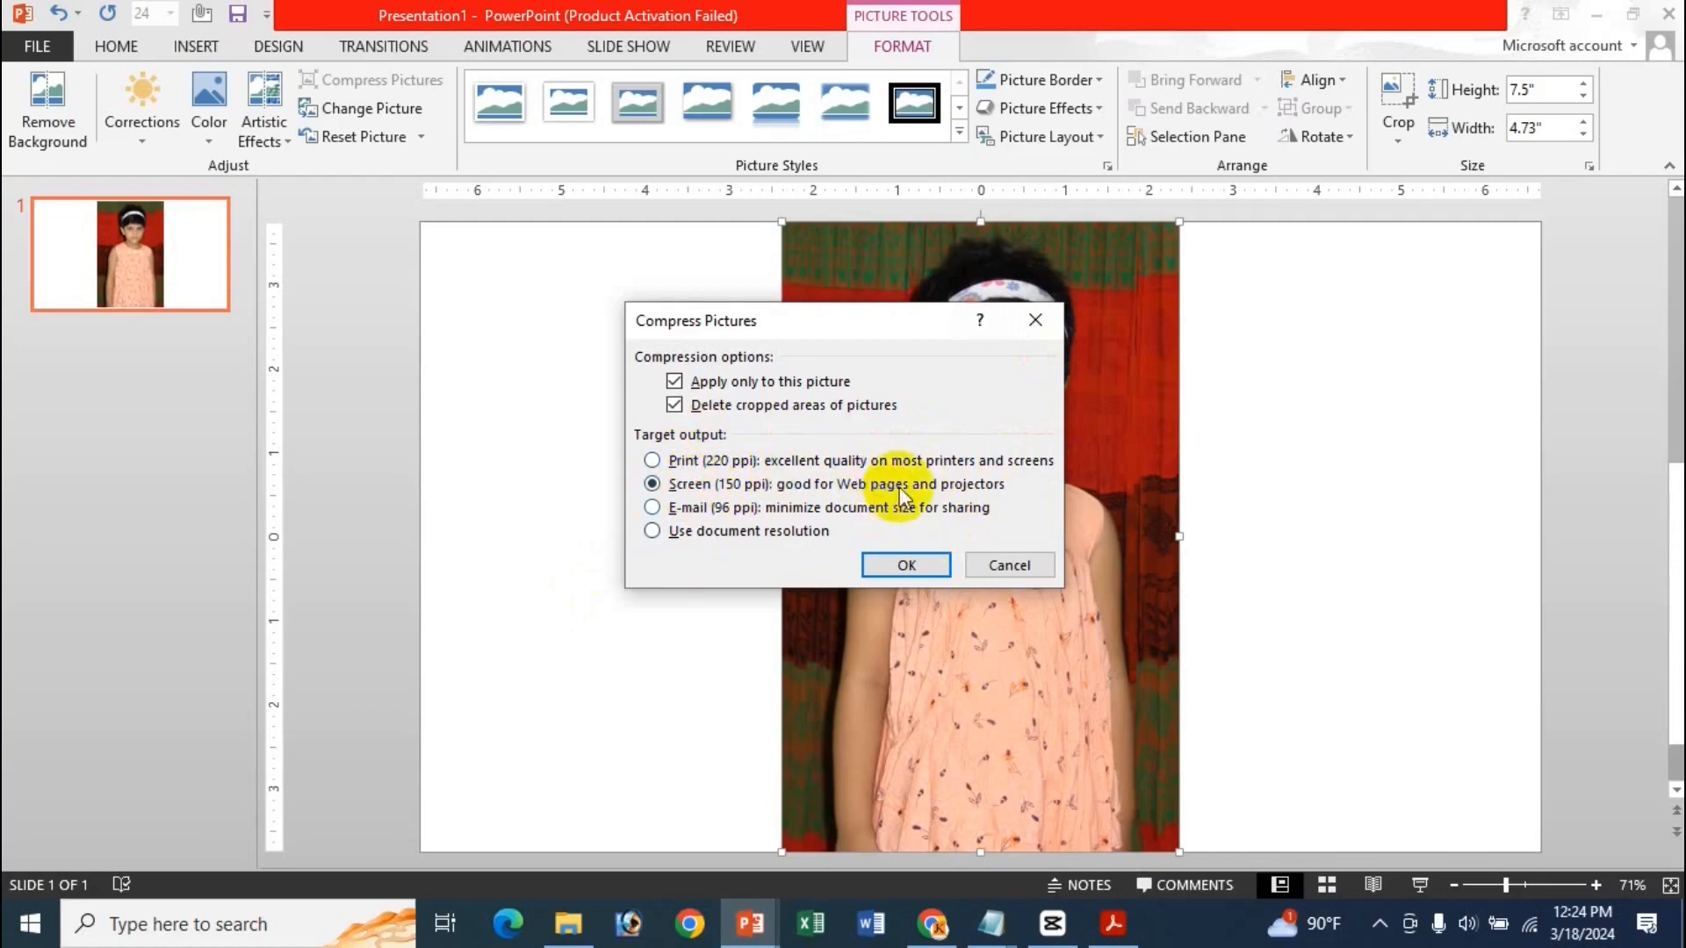
{"action": "left_click", "coordinate": [652, 510]}
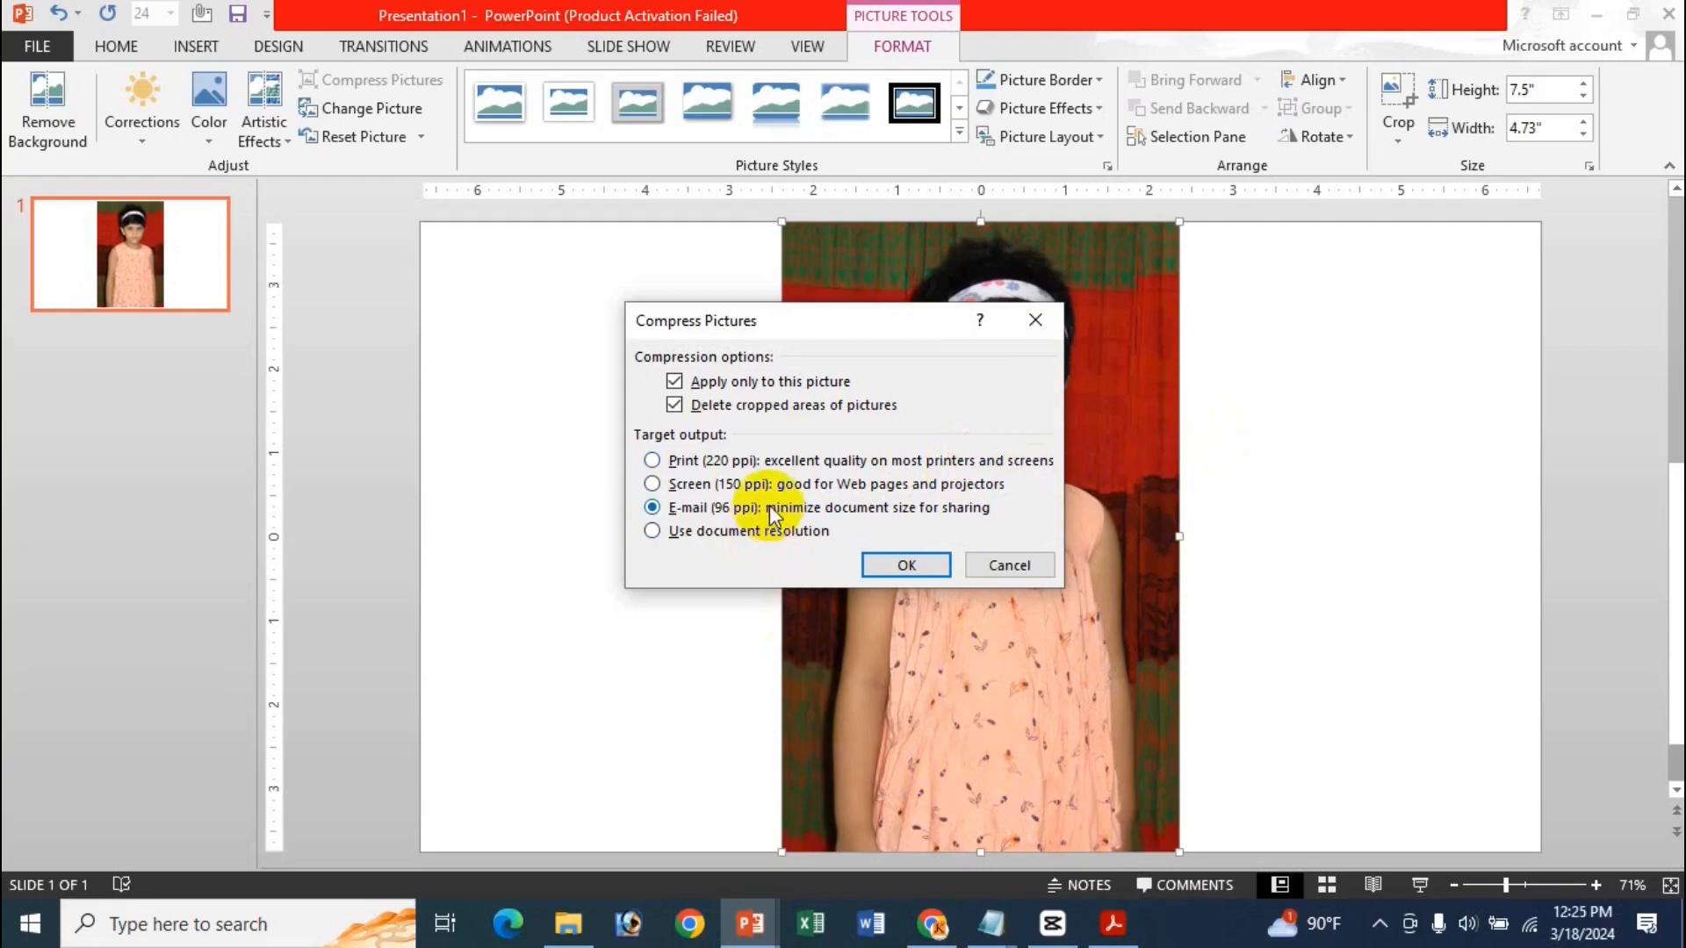
{"action": "left_click", "coordinate": [904, 567]}
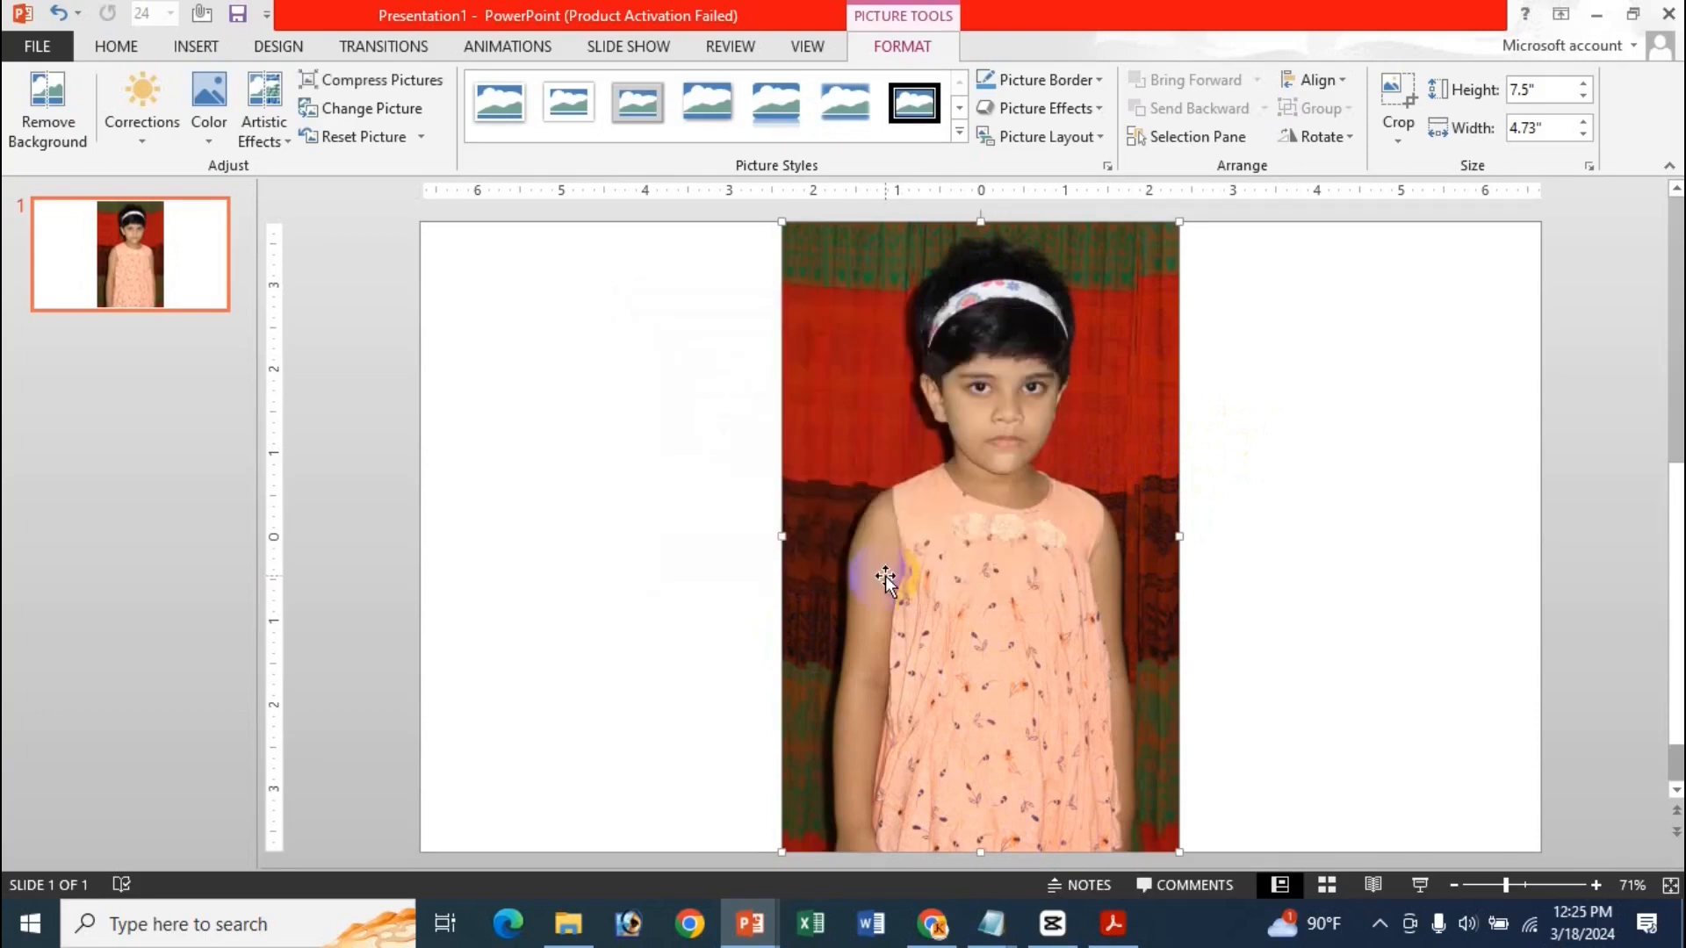
- Save the compressed slide picture as a JPEG file named ABC123 in the Pictures folder
{"action": "left_click", "coordinate": [834, 538]}
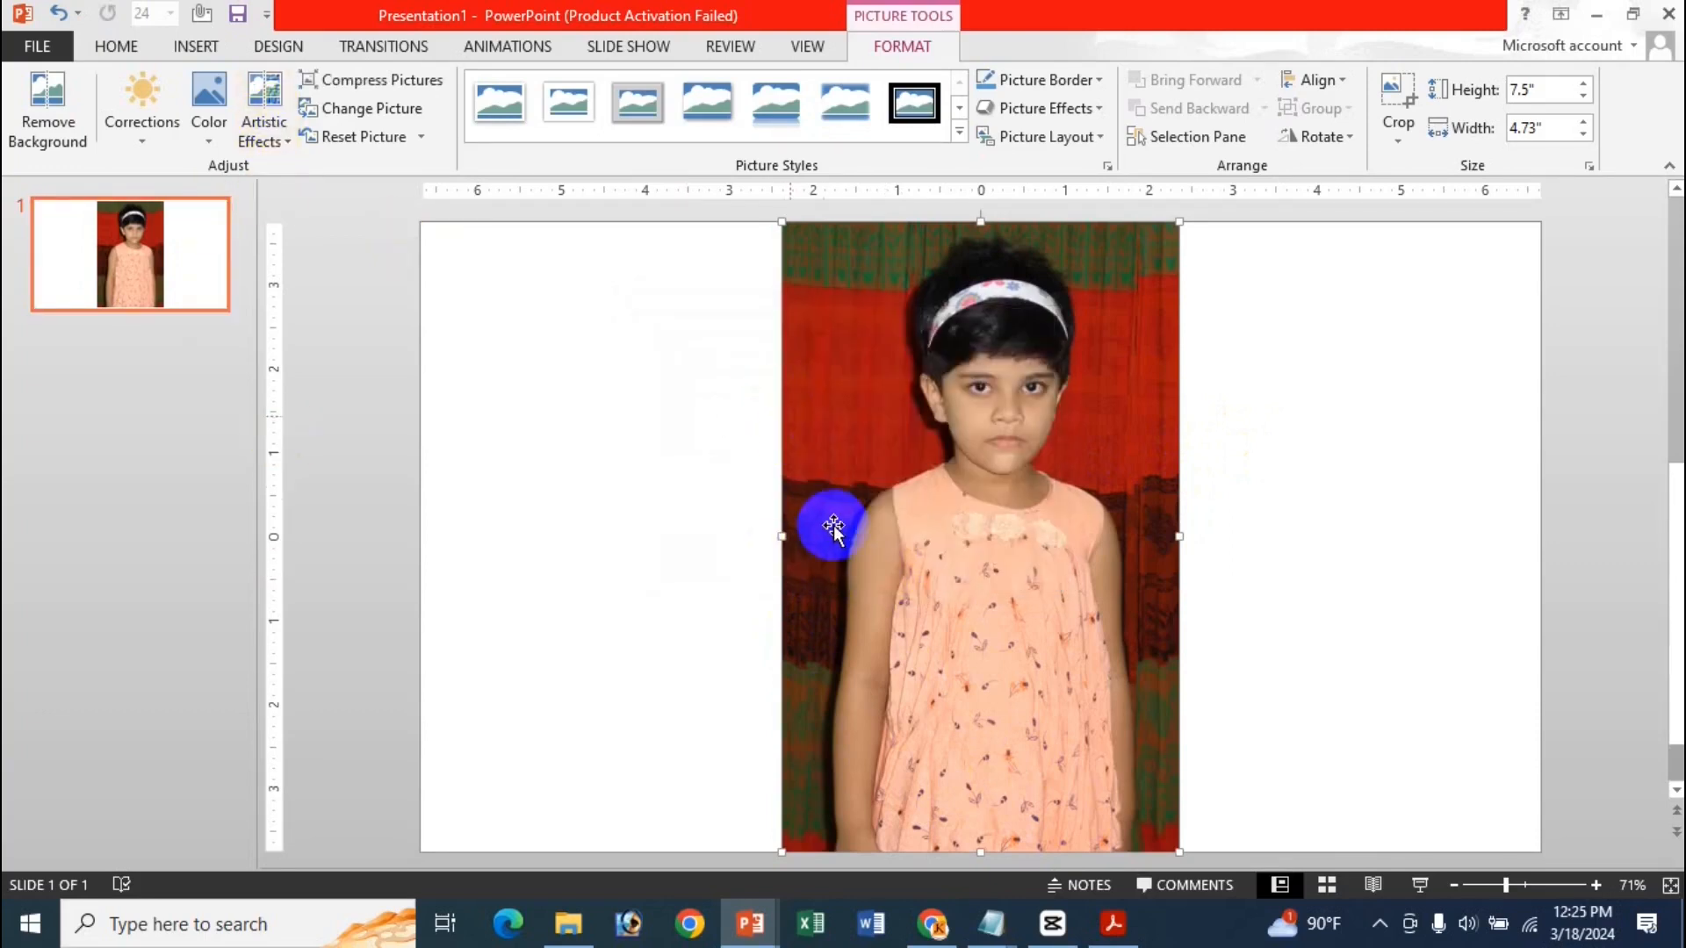
{"action": "right_click", "coordinate": [835, 535]}
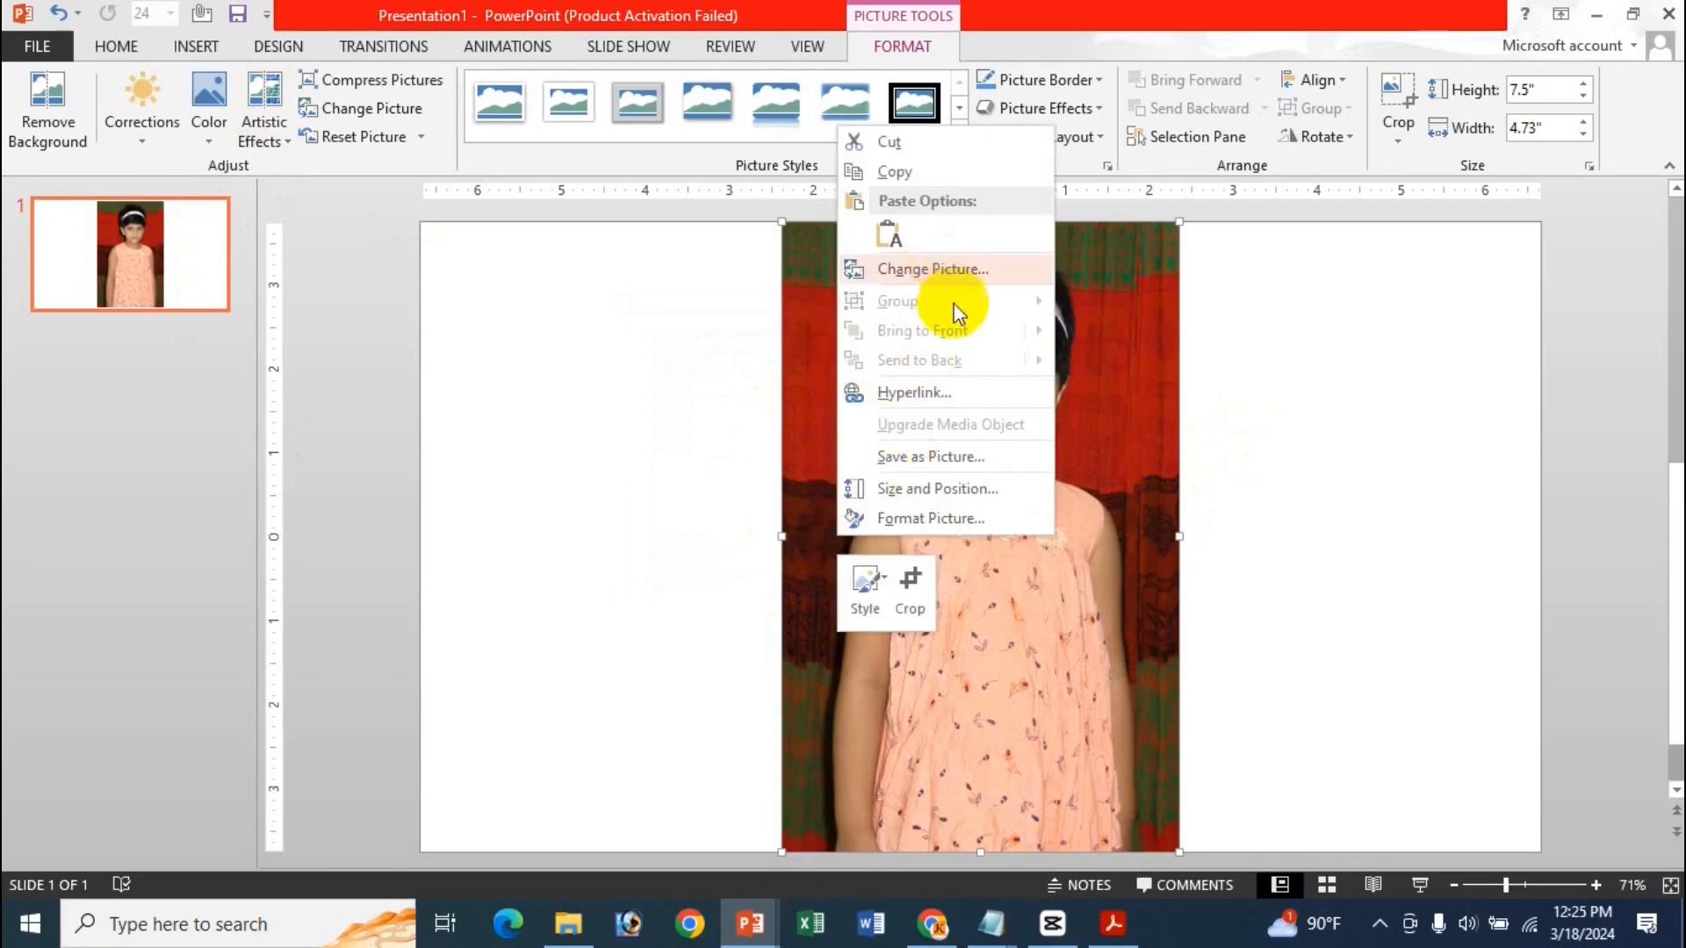
{"action": "left_click", "coordinate": [955, 452]}
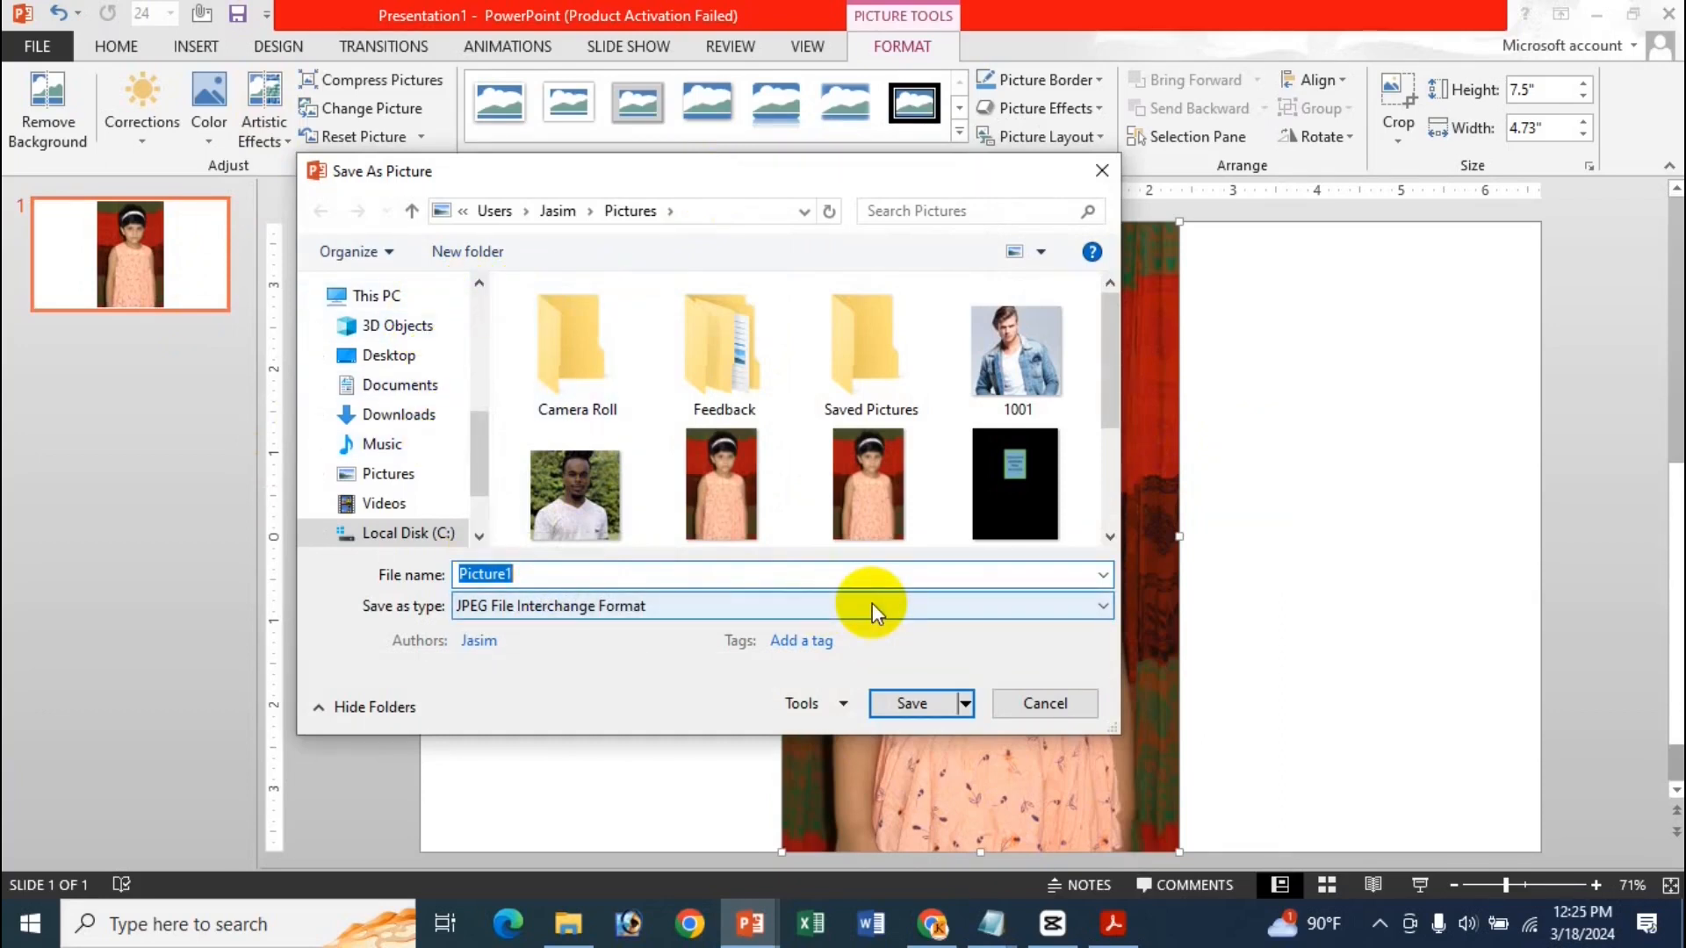
{"action": "type", "text": "ABC"}
{"action": "key", "text": "Down"}
{"action": "key", "text": "Up"}
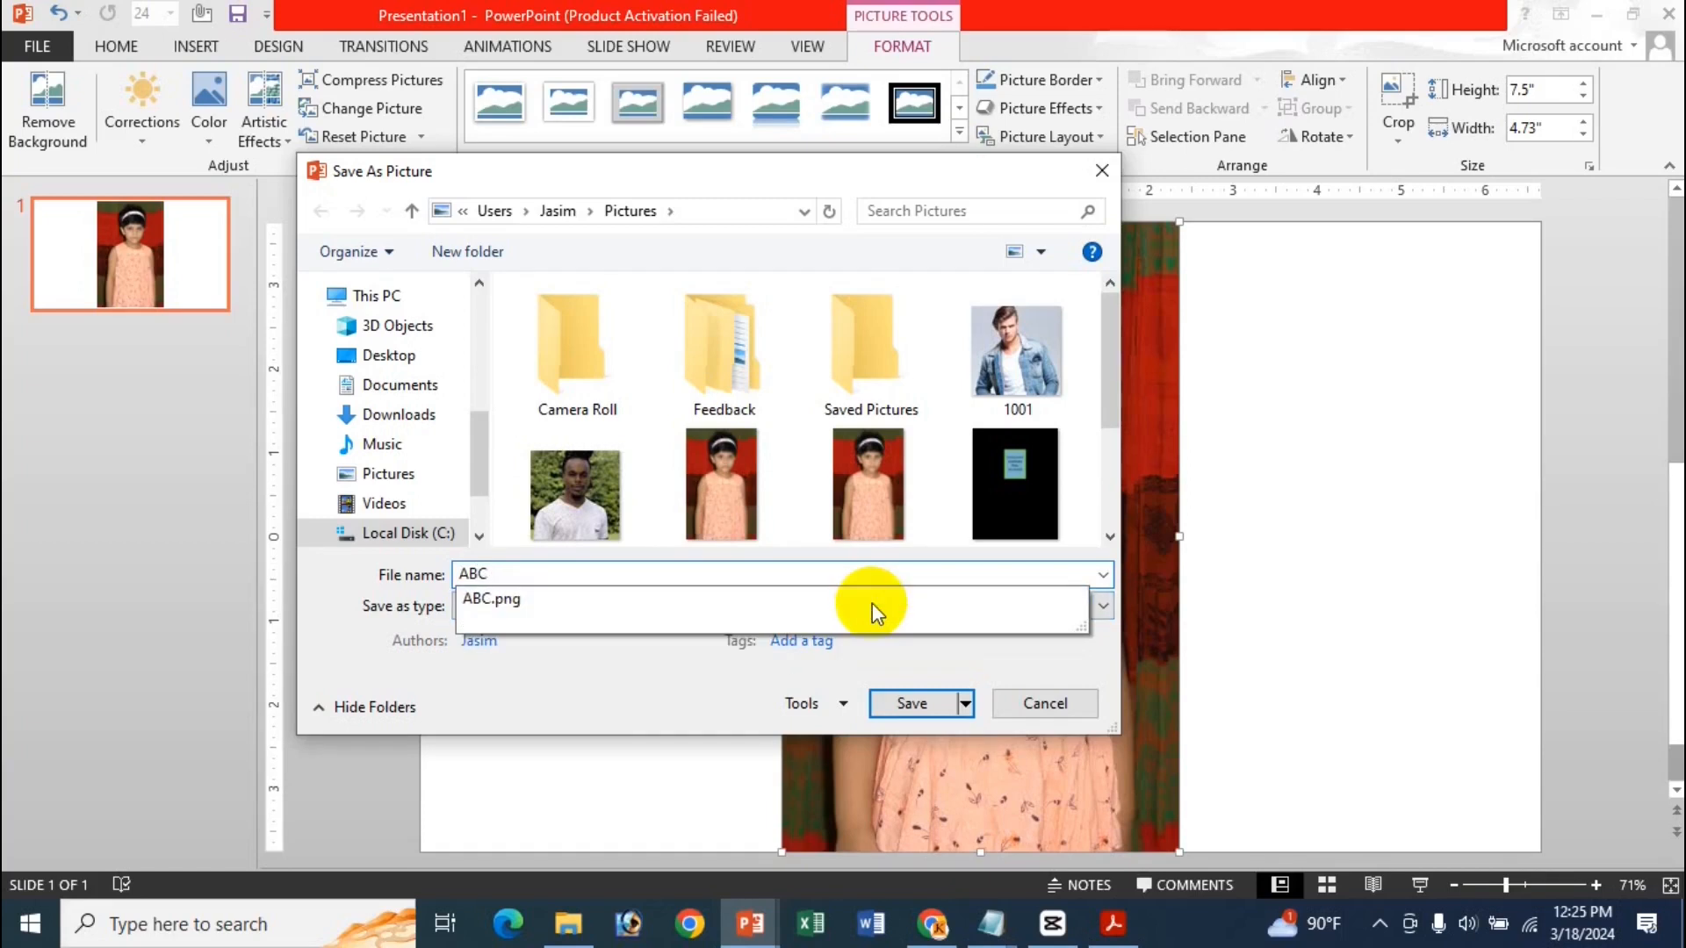
{"action": "type", "text": "123"}
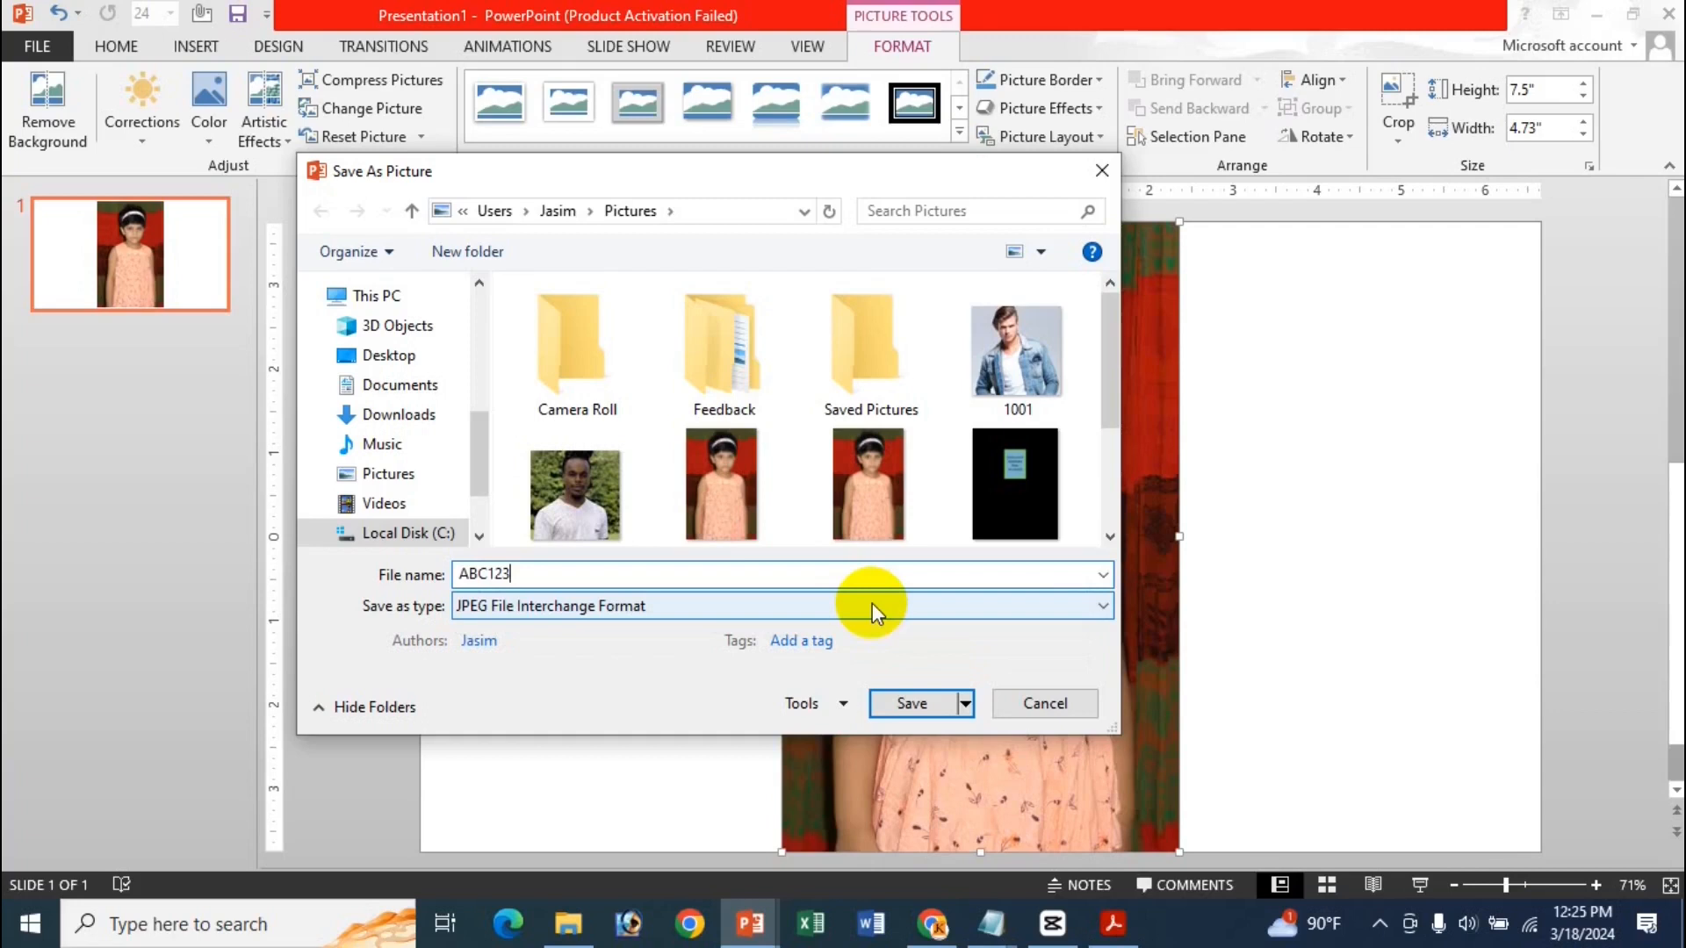
{"action": "key", "text": "Return"}
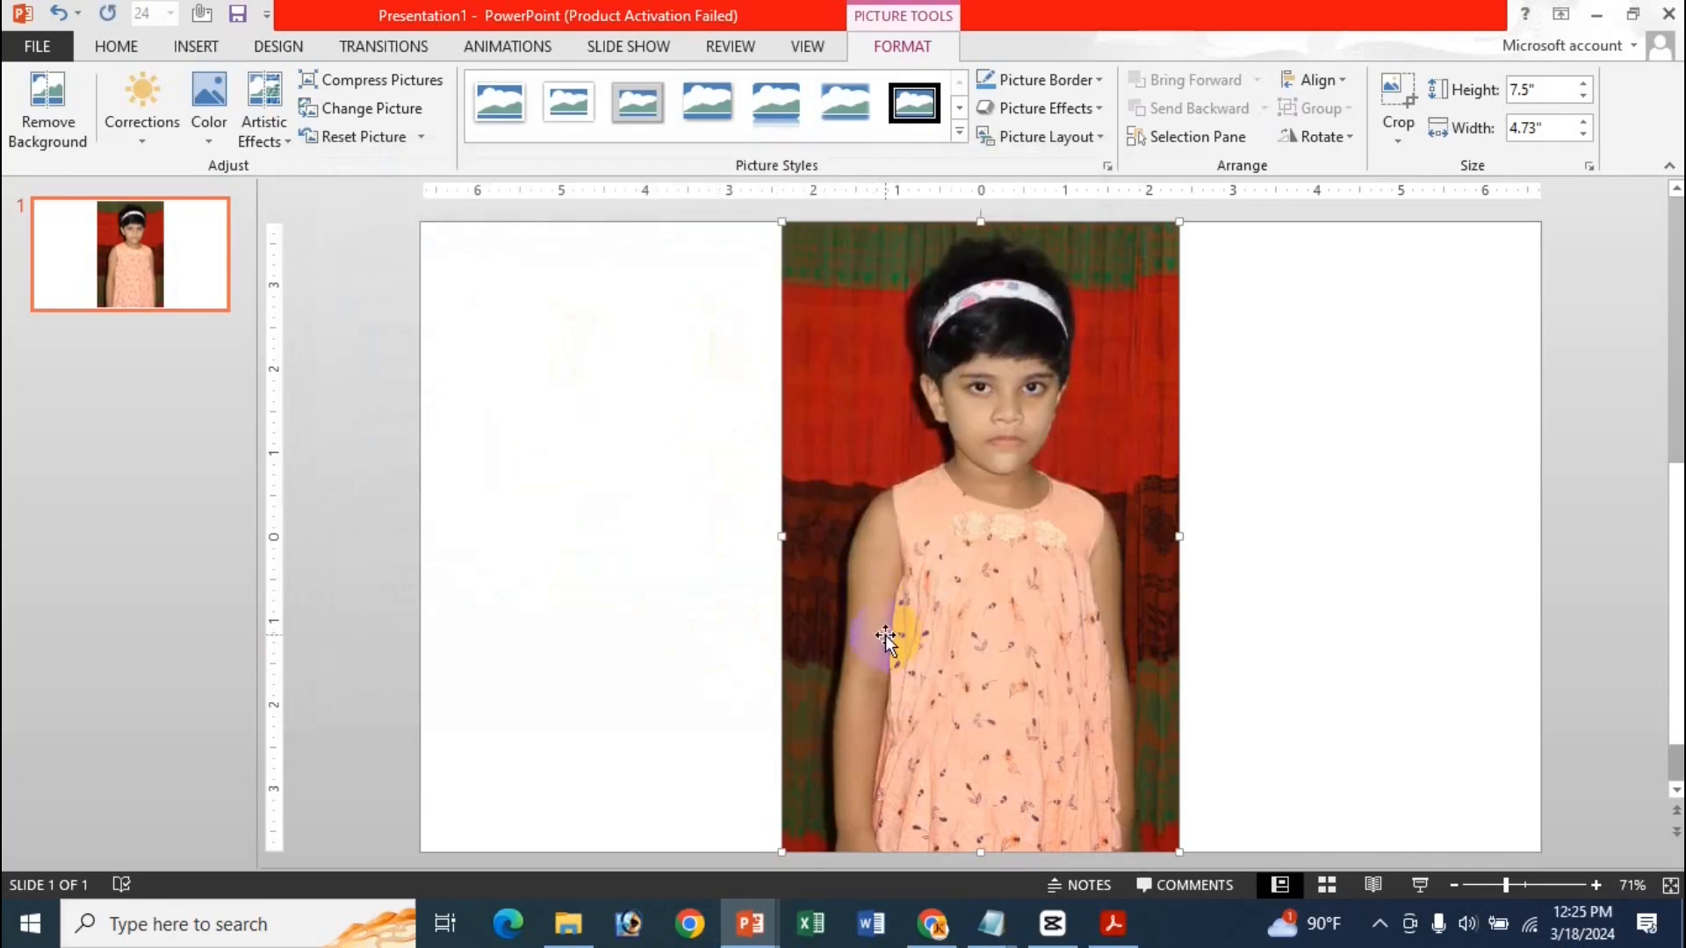
- Switch to File Explorer and check the file size of ABC123 in the Pictures folder through its properties
{"action": "mouse_move", "coordinate": [587, 908]}
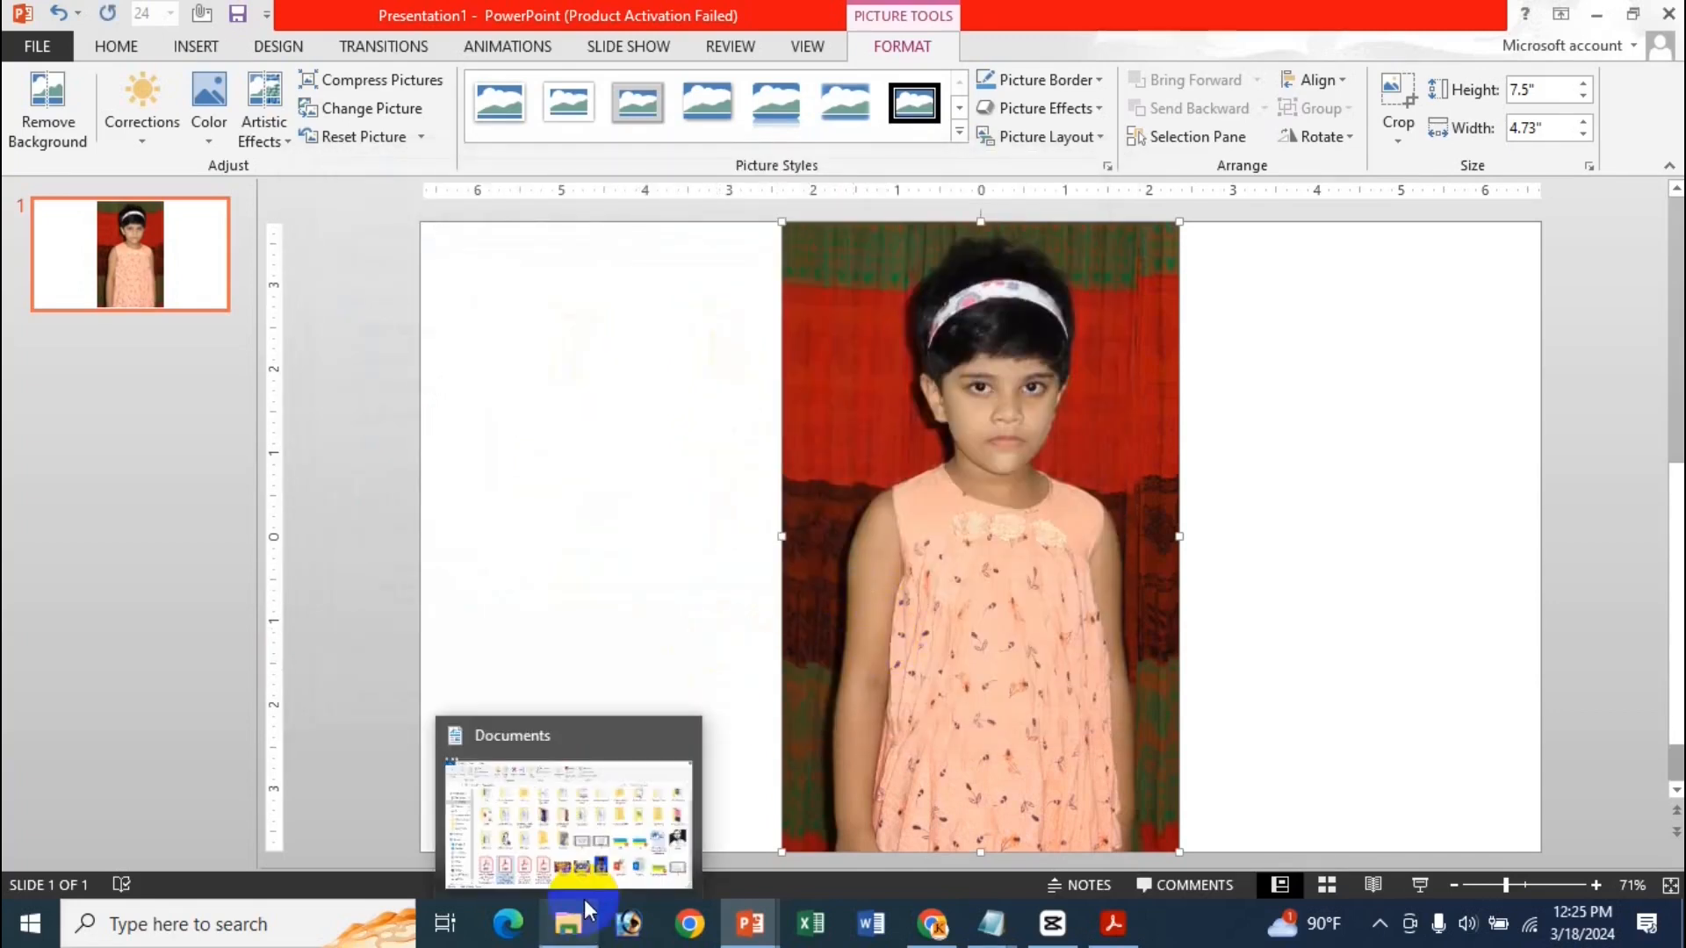
{"action": "left_click", "coordinate": [569, 825]}
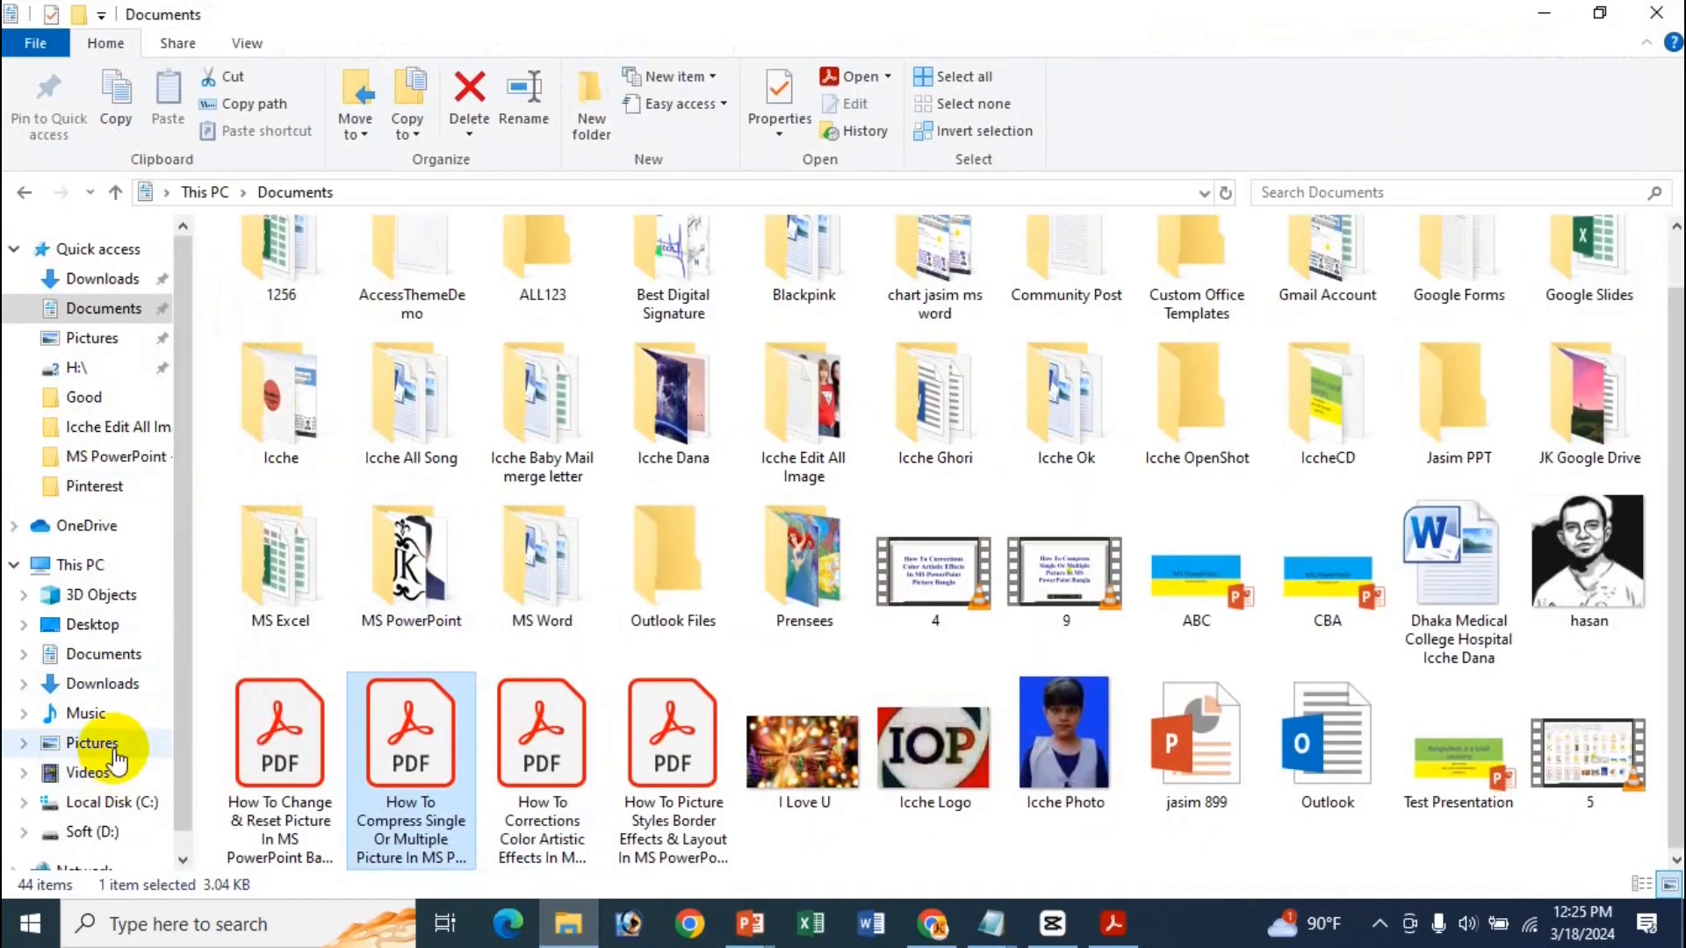
{"action": "left_click", "coordinate": [116, 752]}
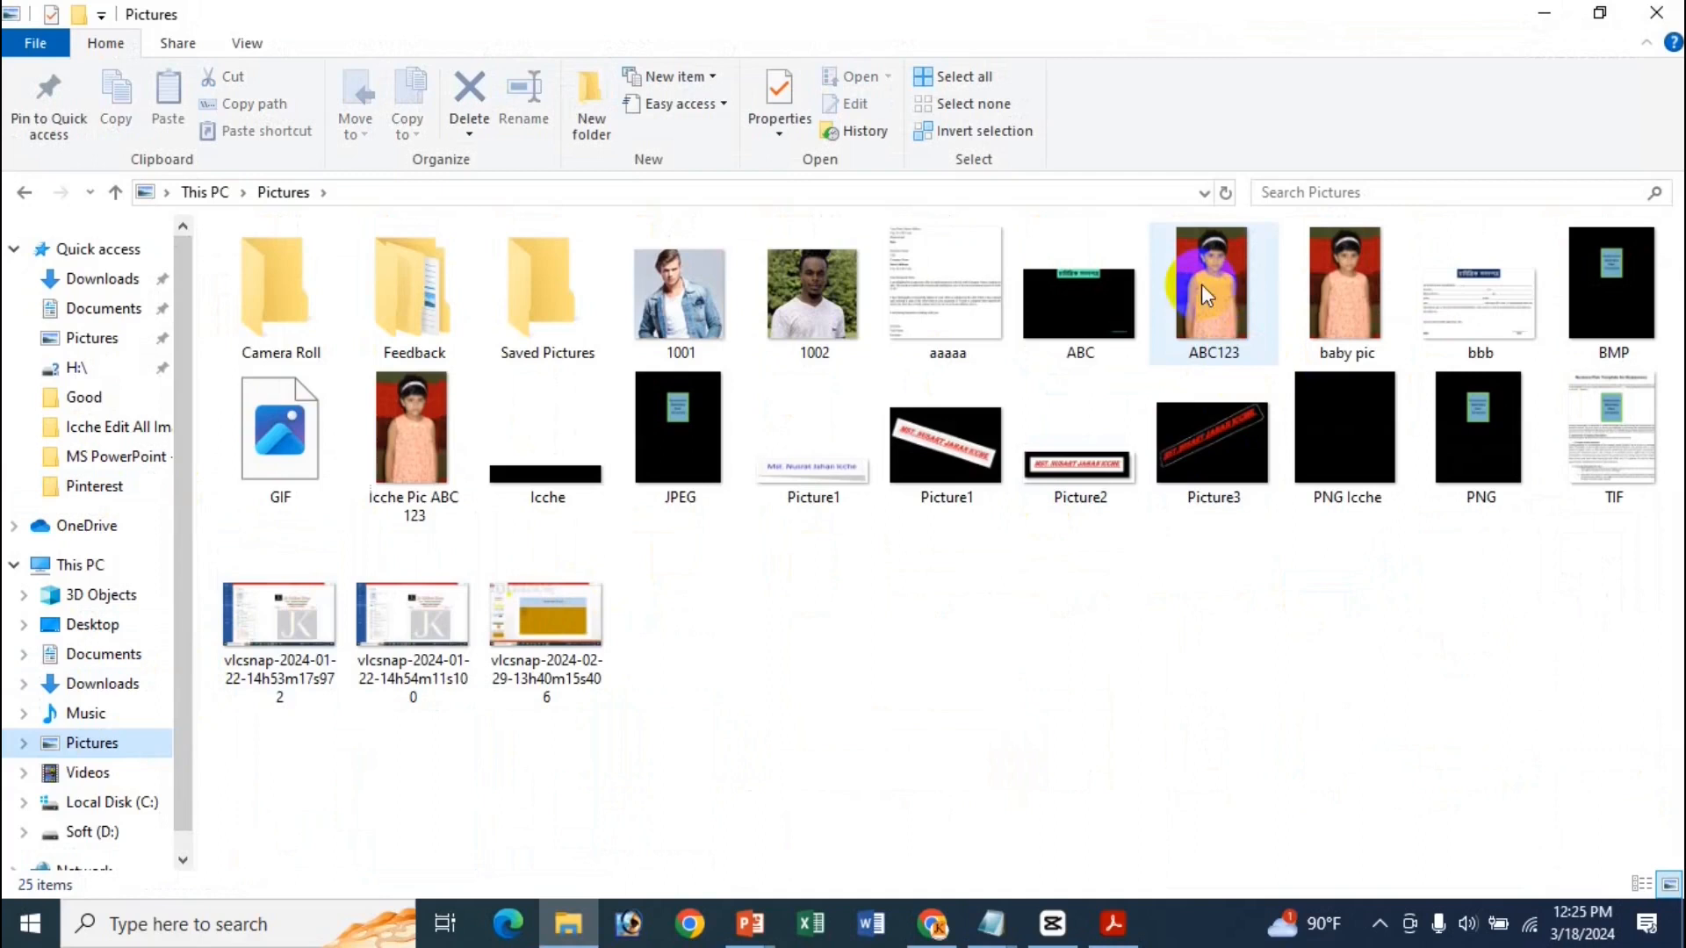
{"action": "left_click", "coordinate": [1222, 353]}
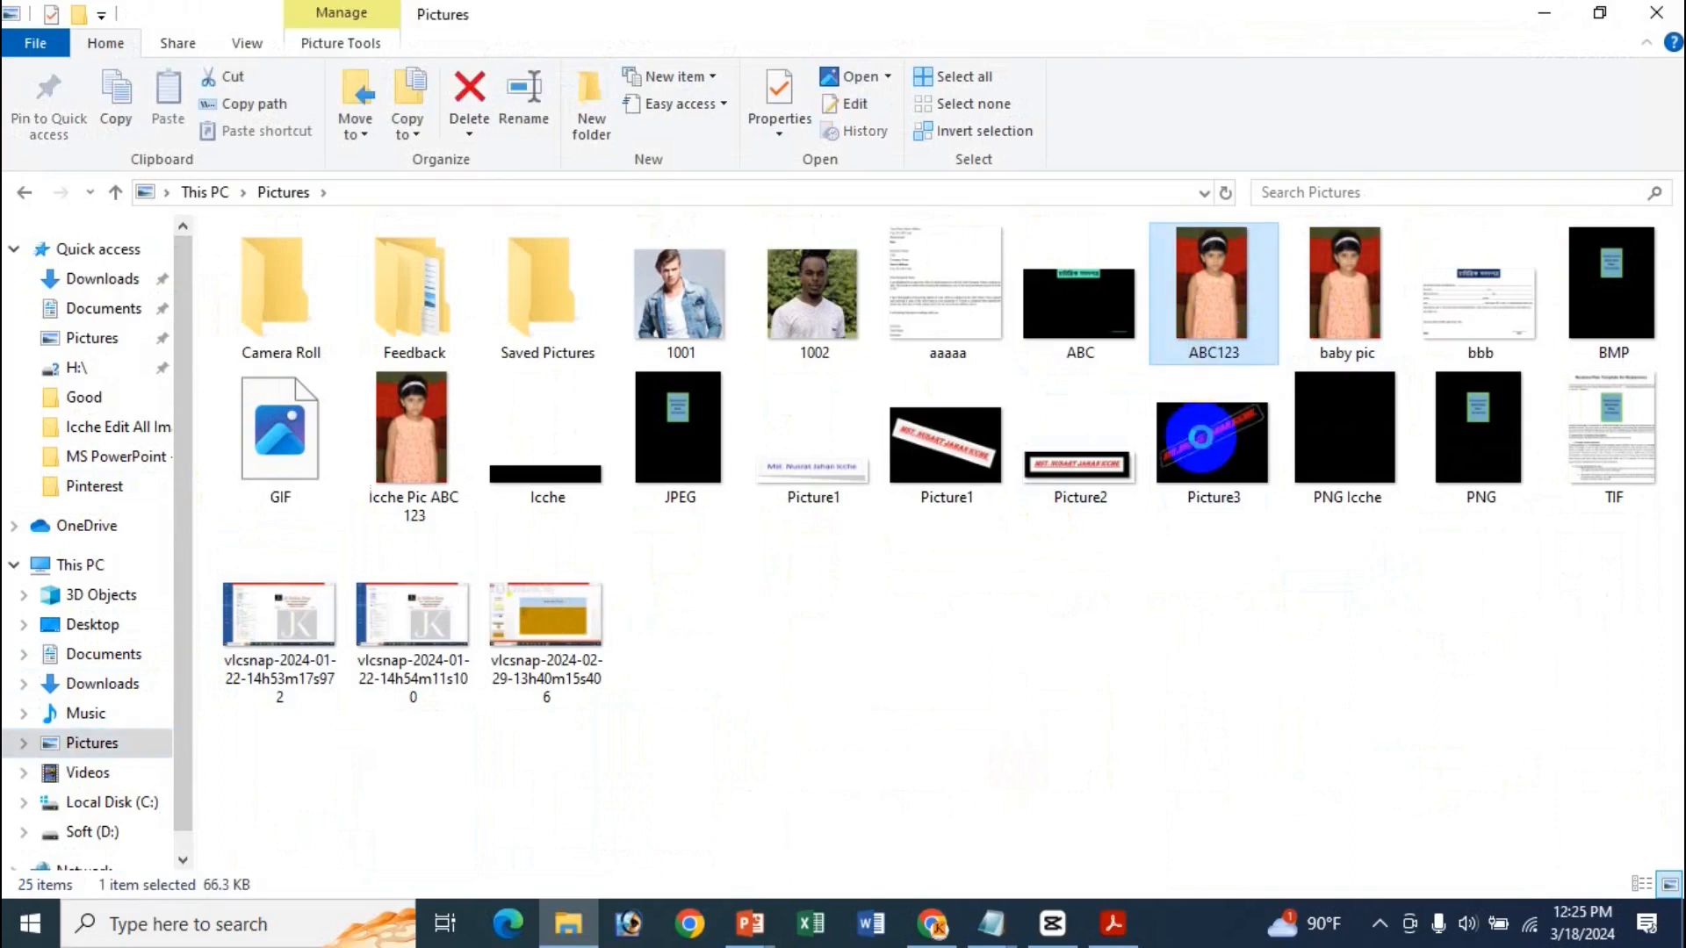
{"action": "right_click", "coordinate": [1222, 353]}
{"action": "left_click", "coordinate": [1326, 878]}
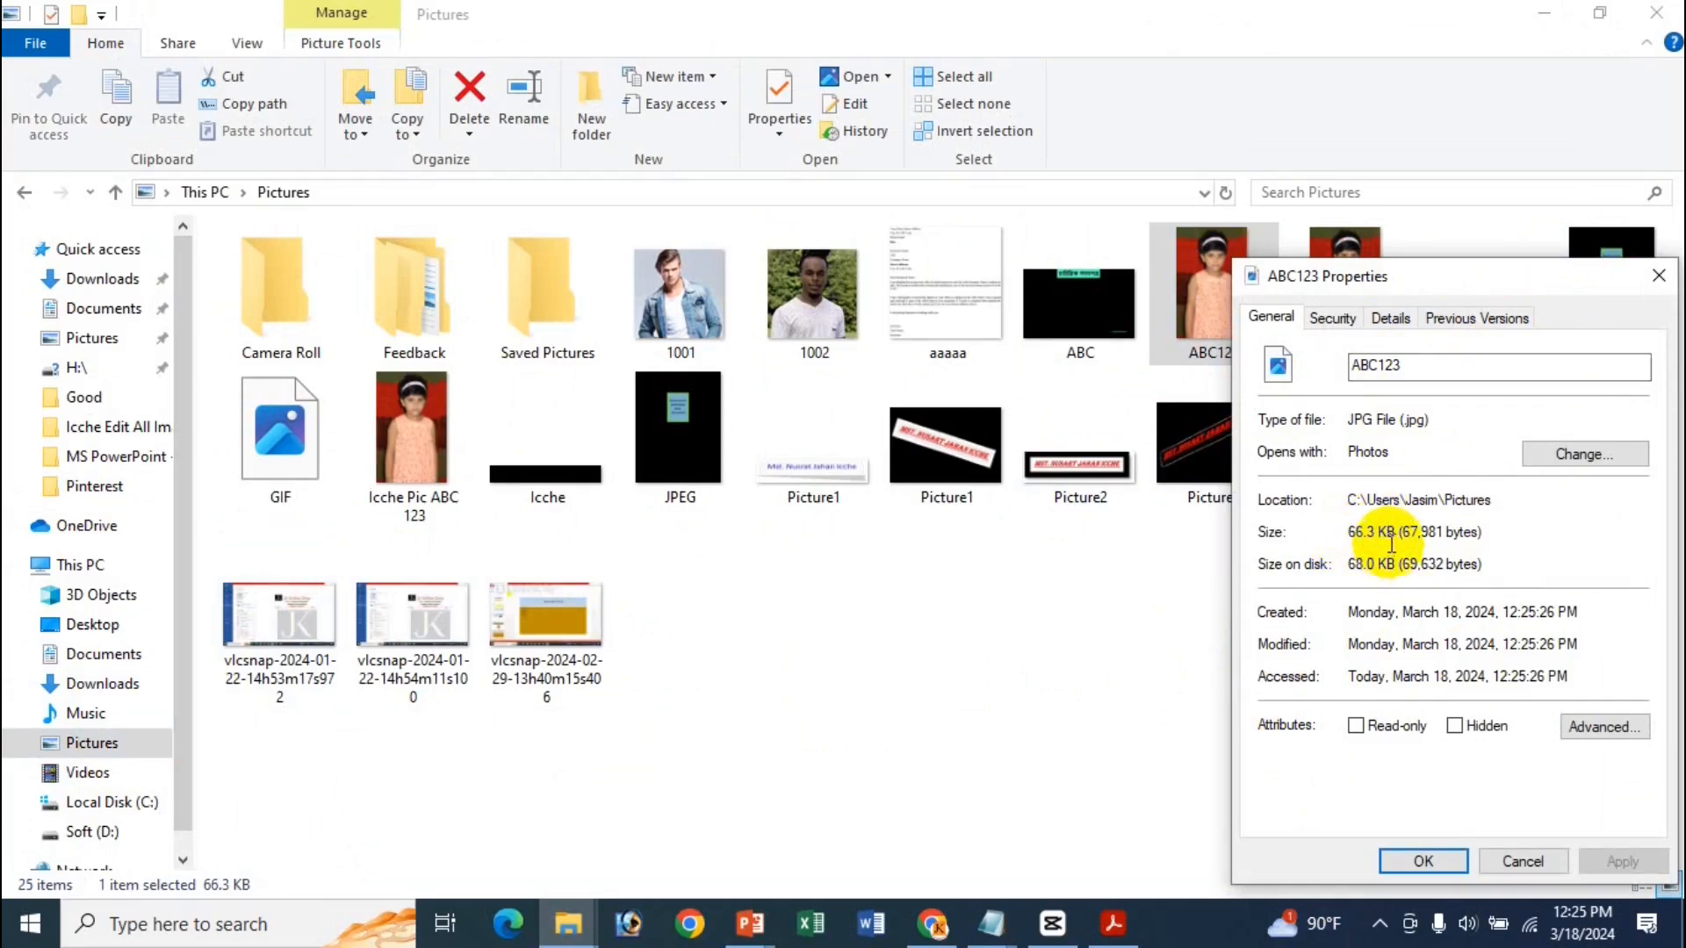
{"action": "left_click", "coordinate": [1524, 861]}
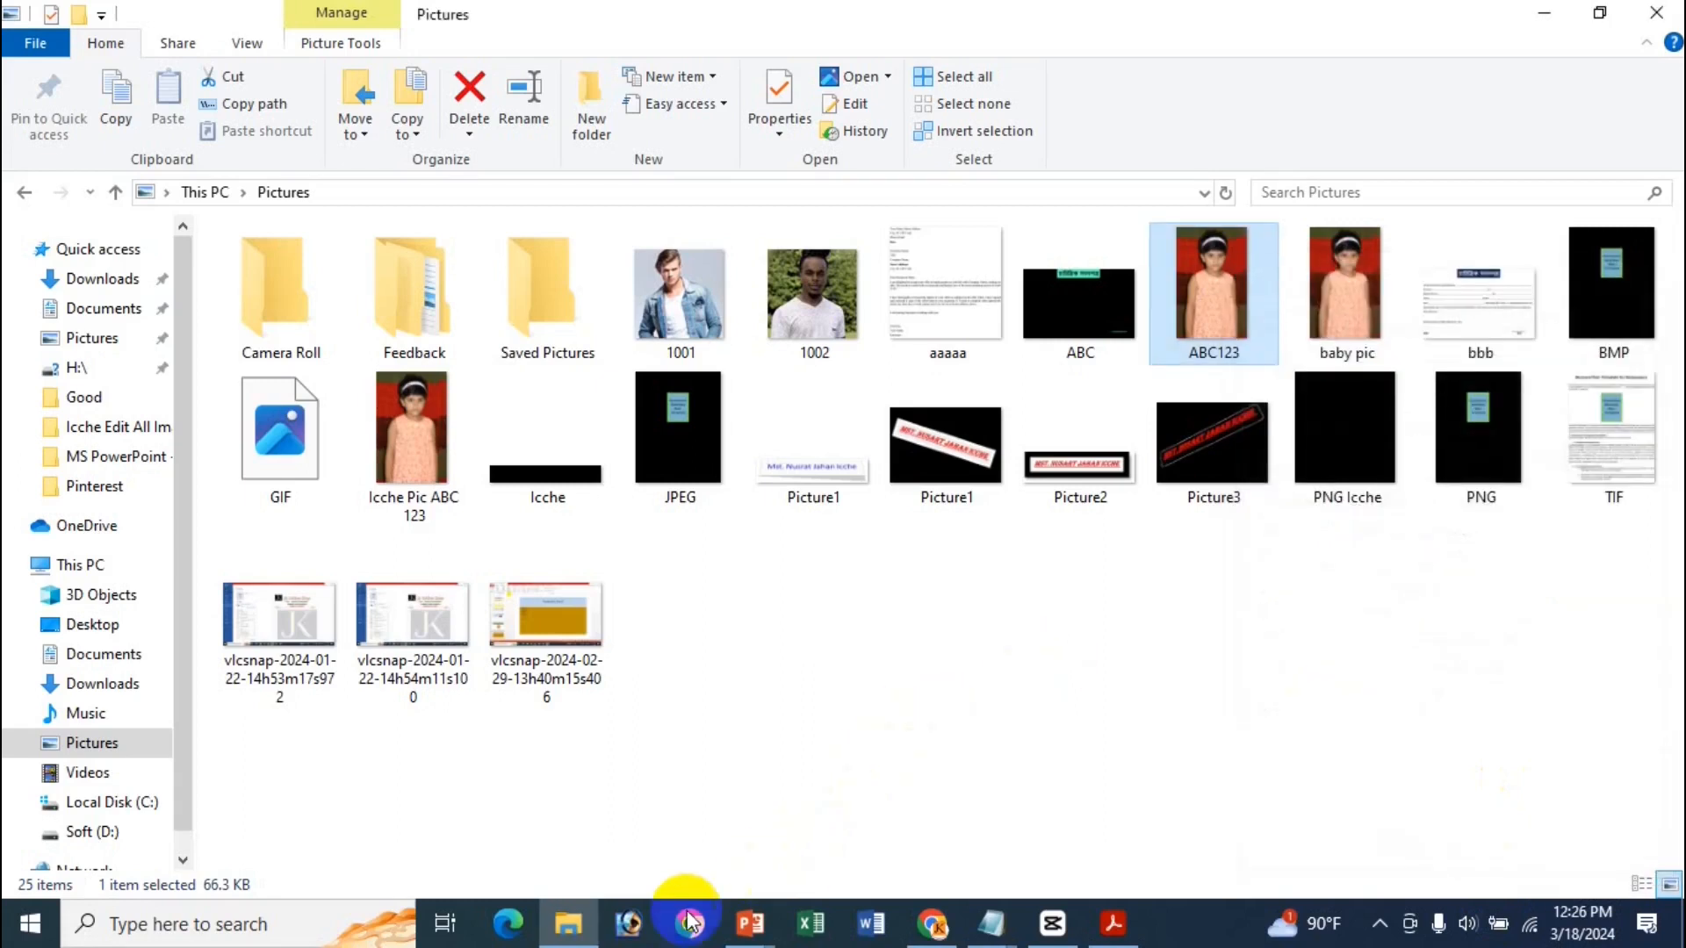
- Switch to the Presentation2 window in PowerPoint, save the presentation in the Free Image folder and check its file size
{"action": "mouse_move", "coordinate": [755, 939]}
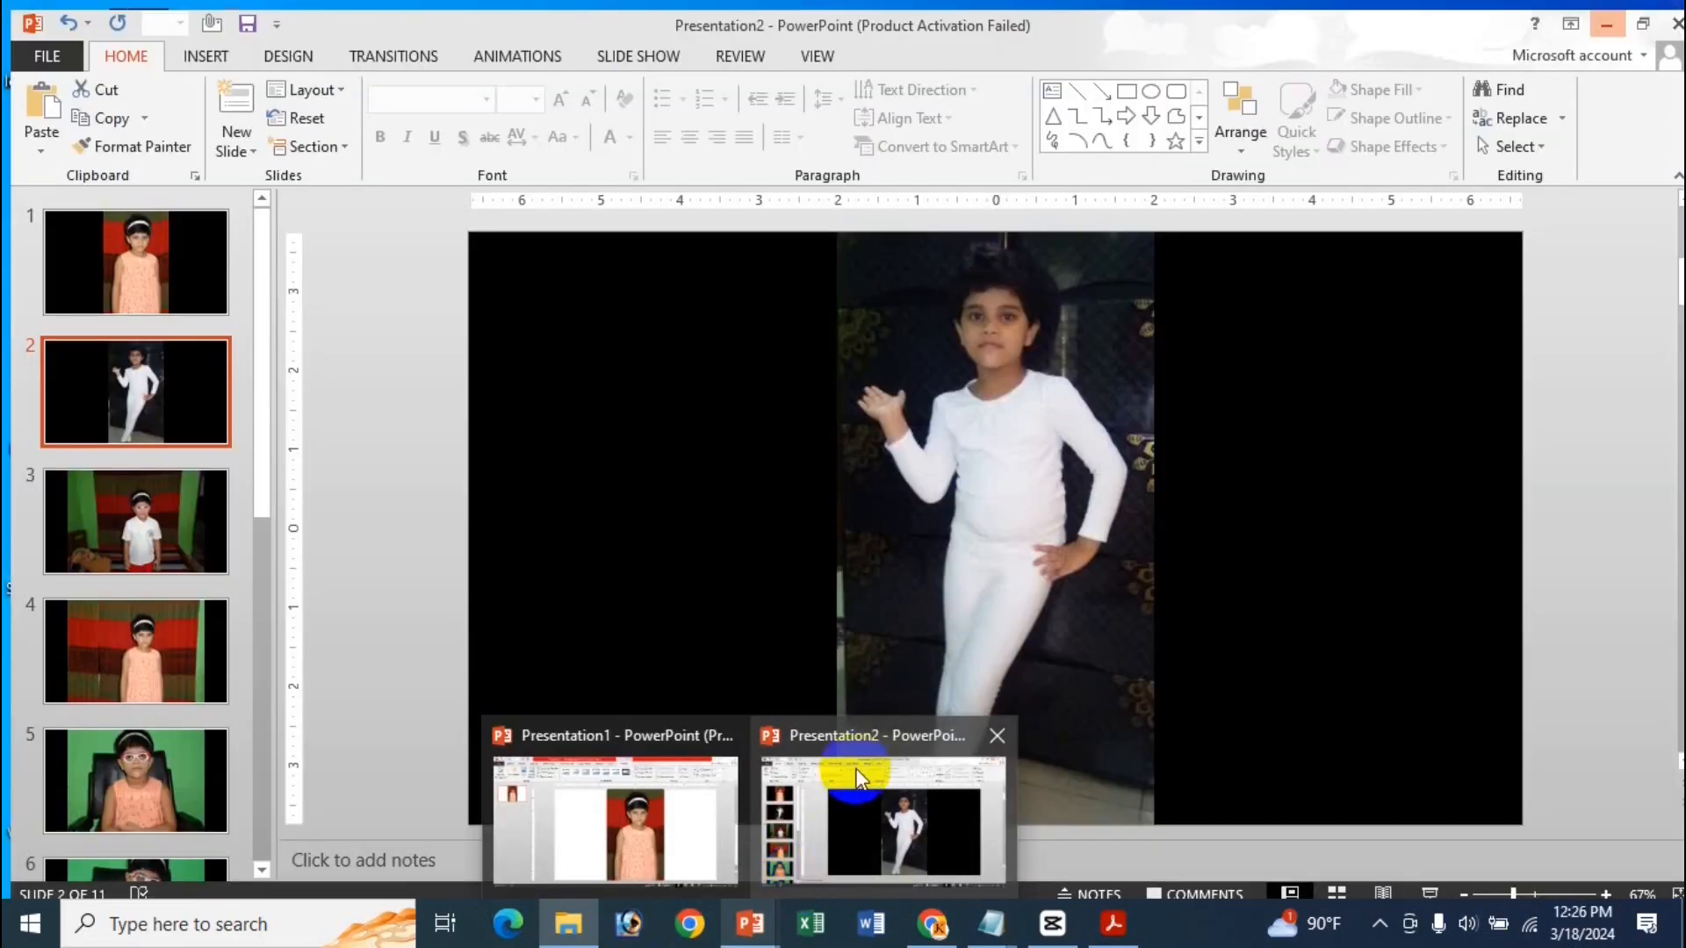
{"action": "left_click", "coordinate": [857, 783]}
{"action": "left_click", "coordinate": [124, 219]}
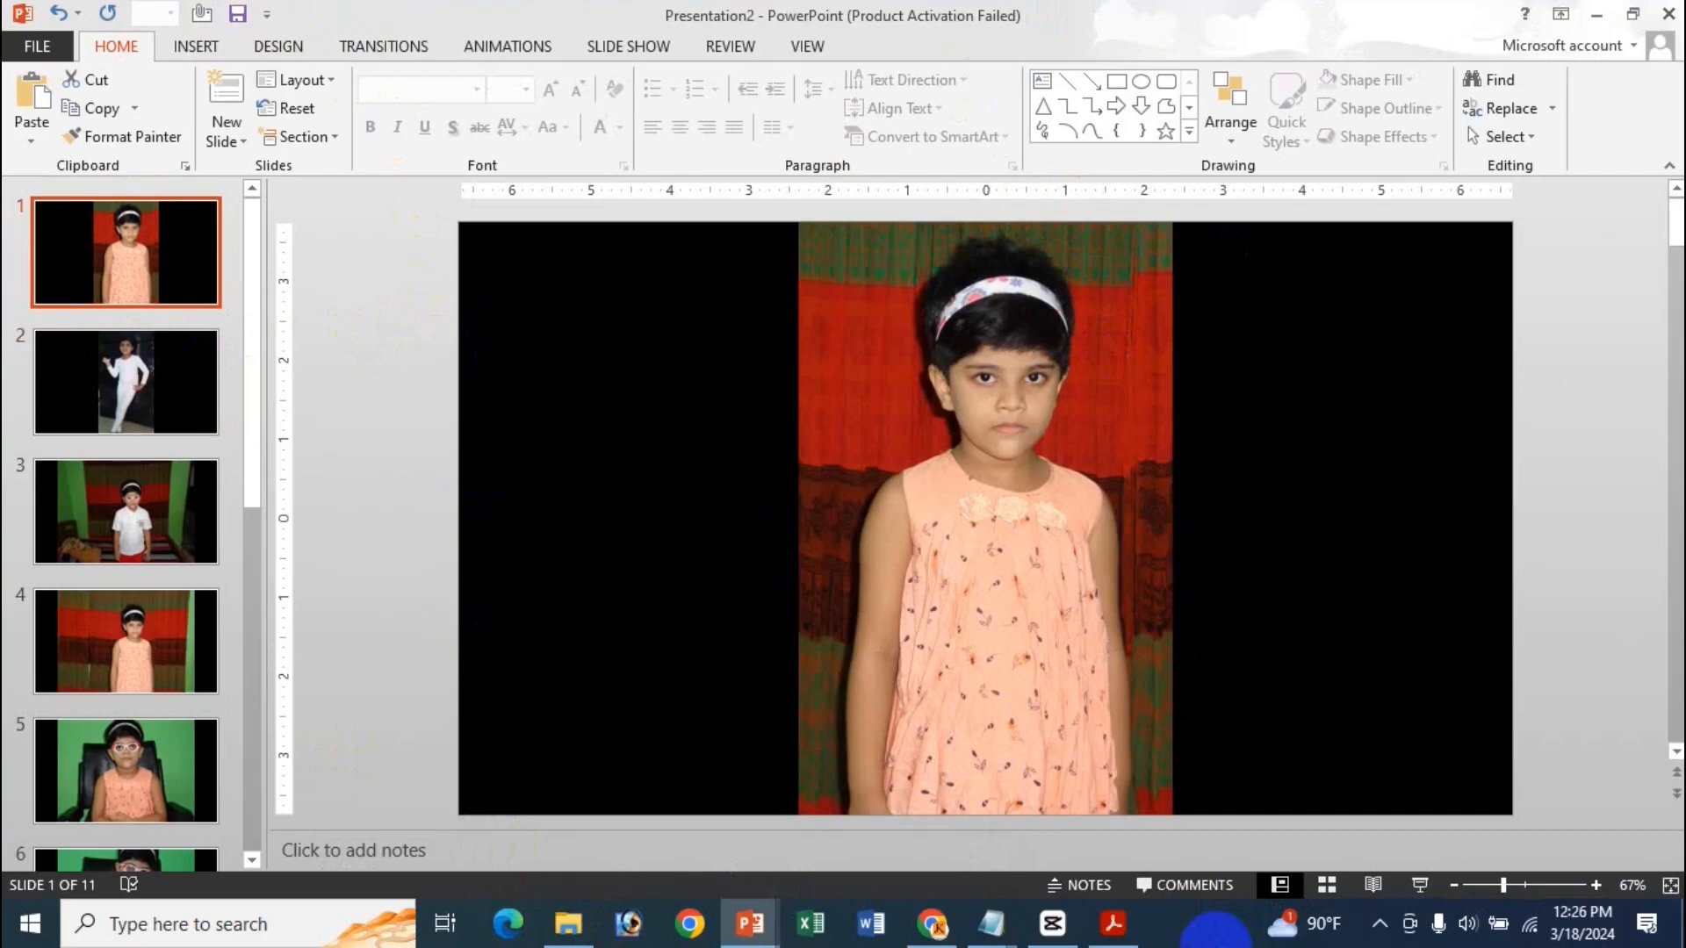
{"action": "left_click", "coordinate": [660, 430]}
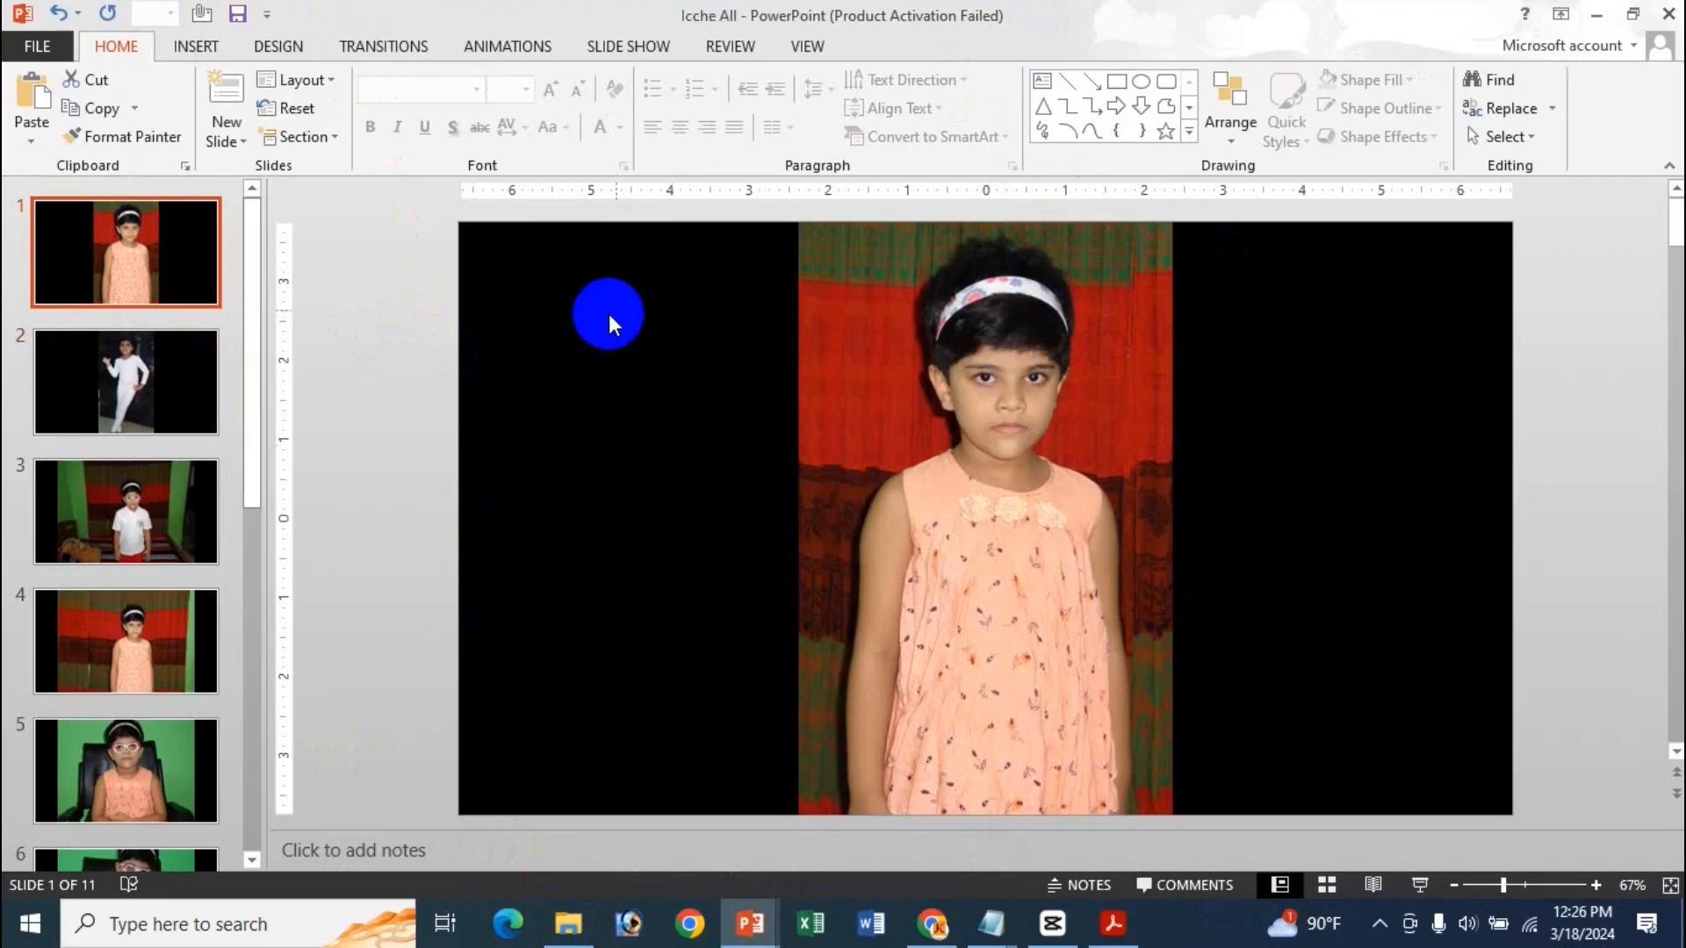
{"action": "left_click", "coordinate": [37, 46]}
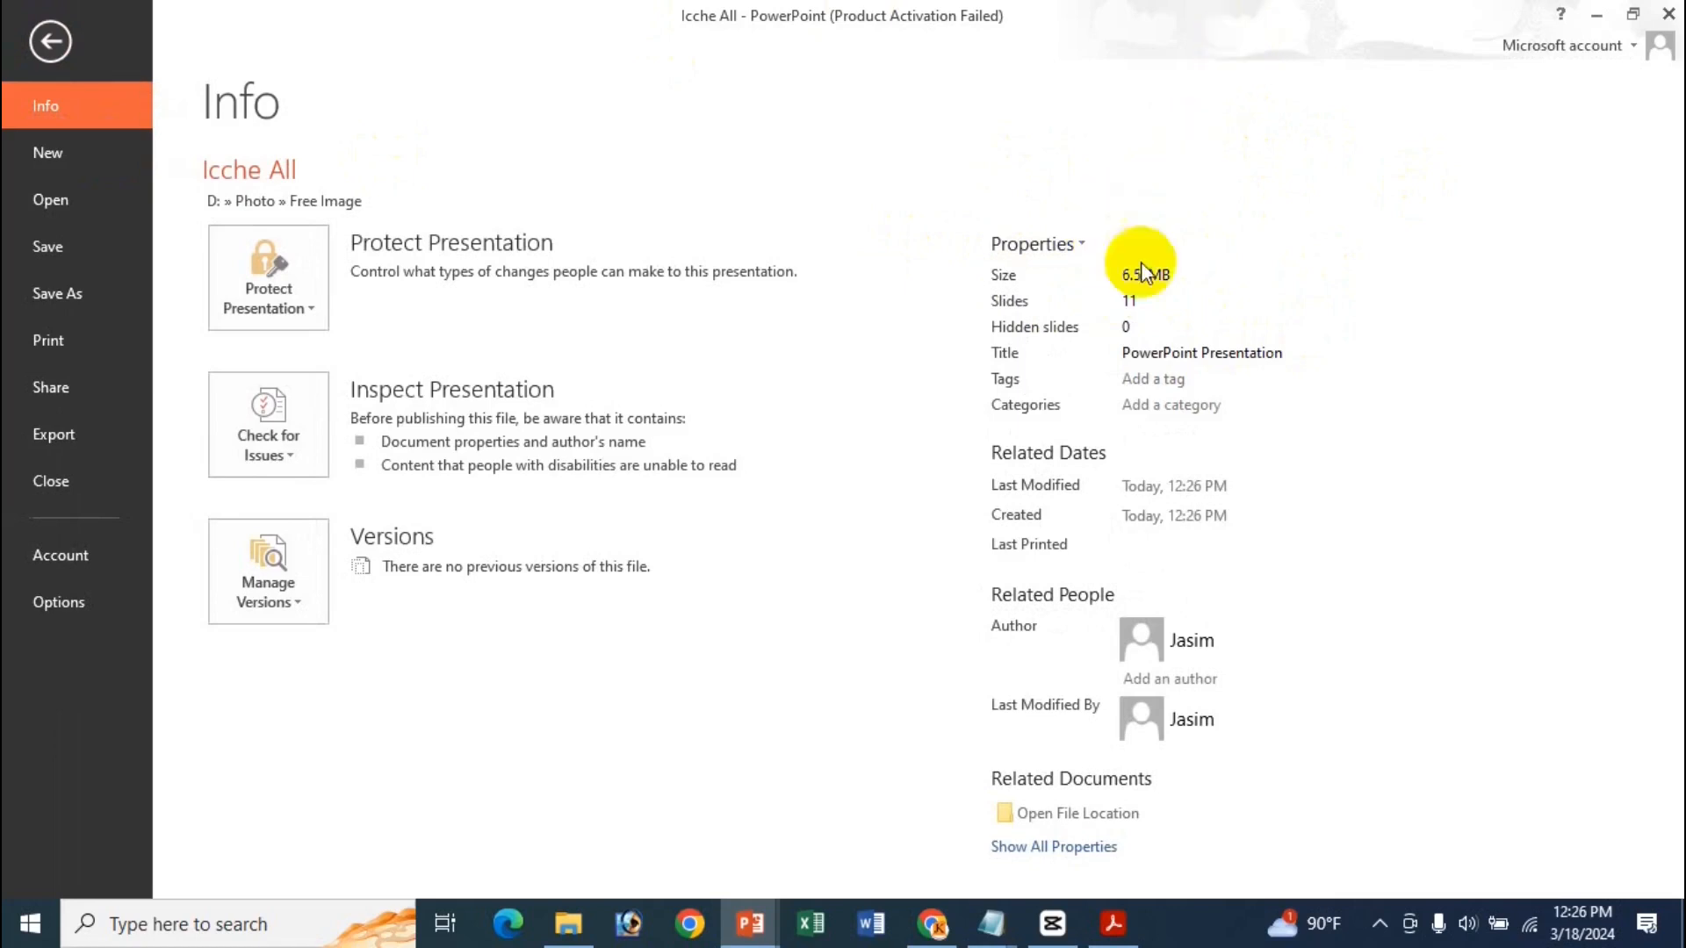
{"action": "left_click", "coordinate": [61, 28]}
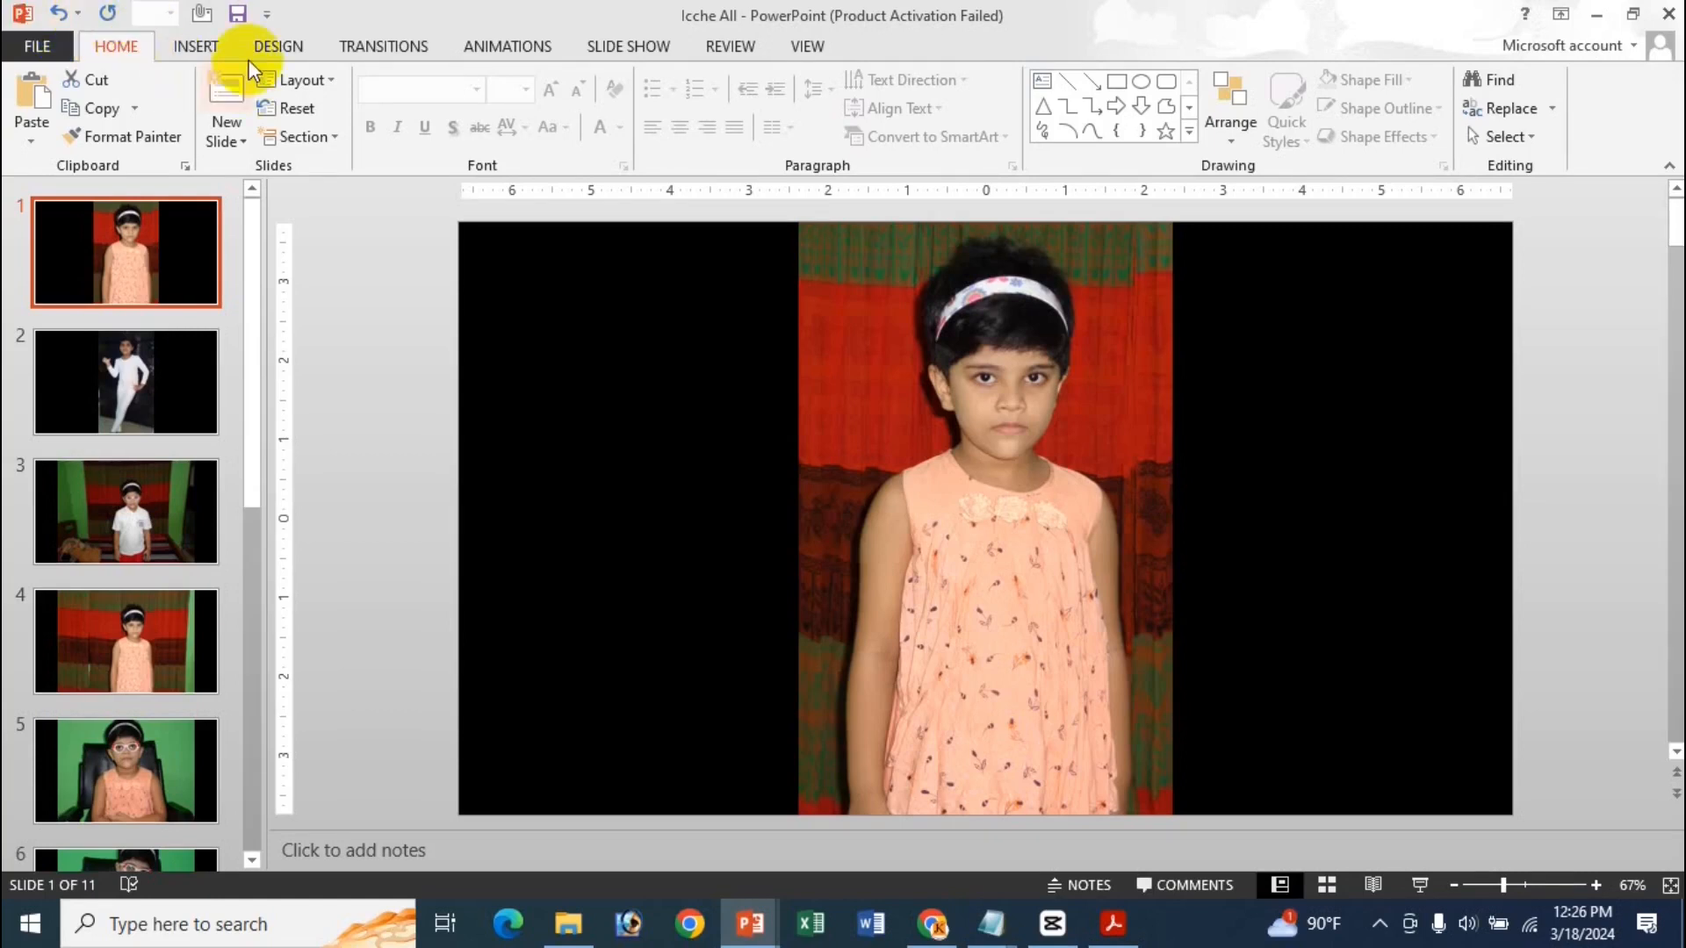
- Compress all pictures in the presentation to E-mail (96 ppi), starting from slide 1's picture and not limiting compression to that picture
{"action": "left_click", "coordinate": [895, 312]}
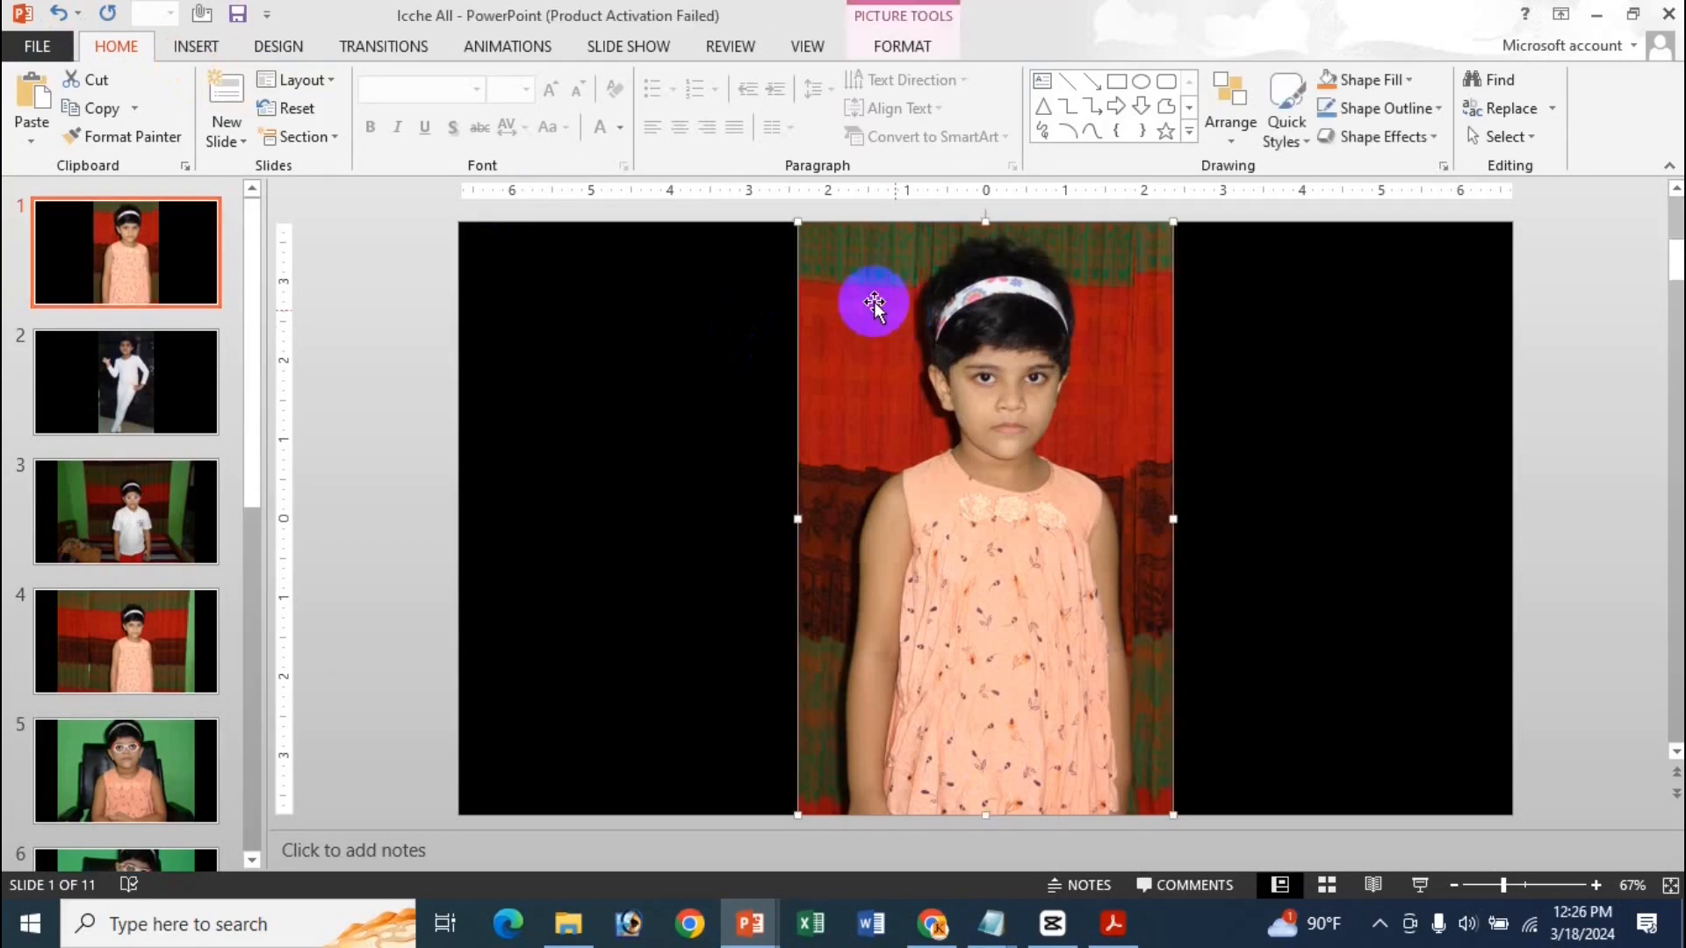
{"action": "left_click", "coordinate": [909, 42]}
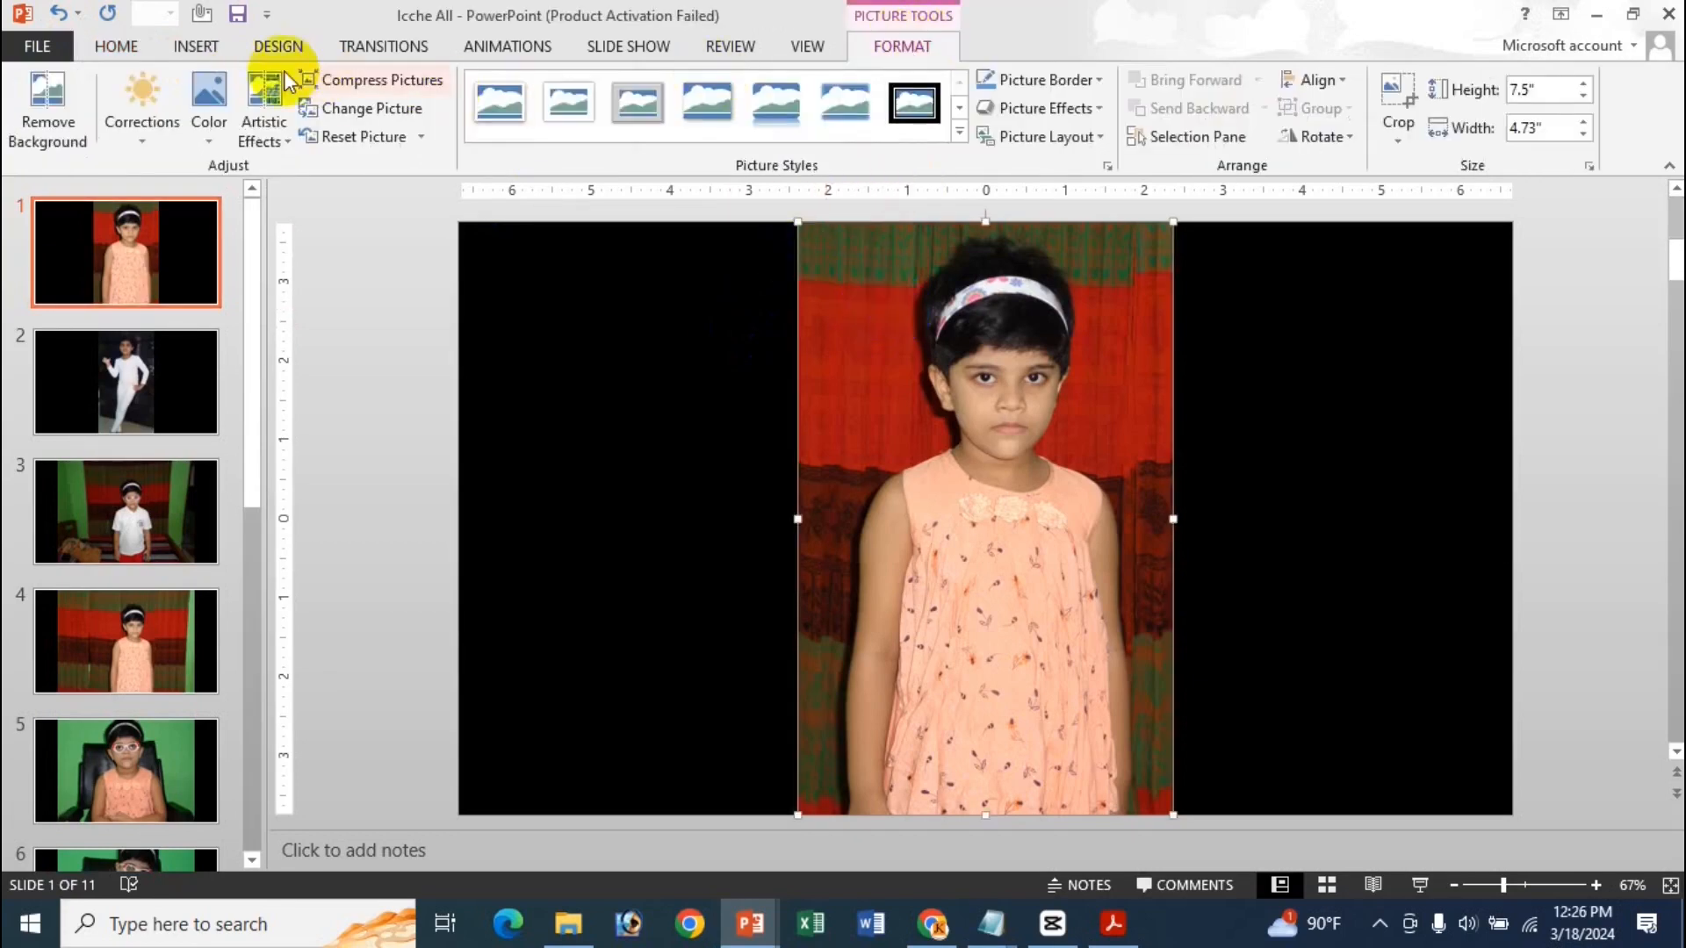
{"action": "left_click", "coordinate": [332, 76]}
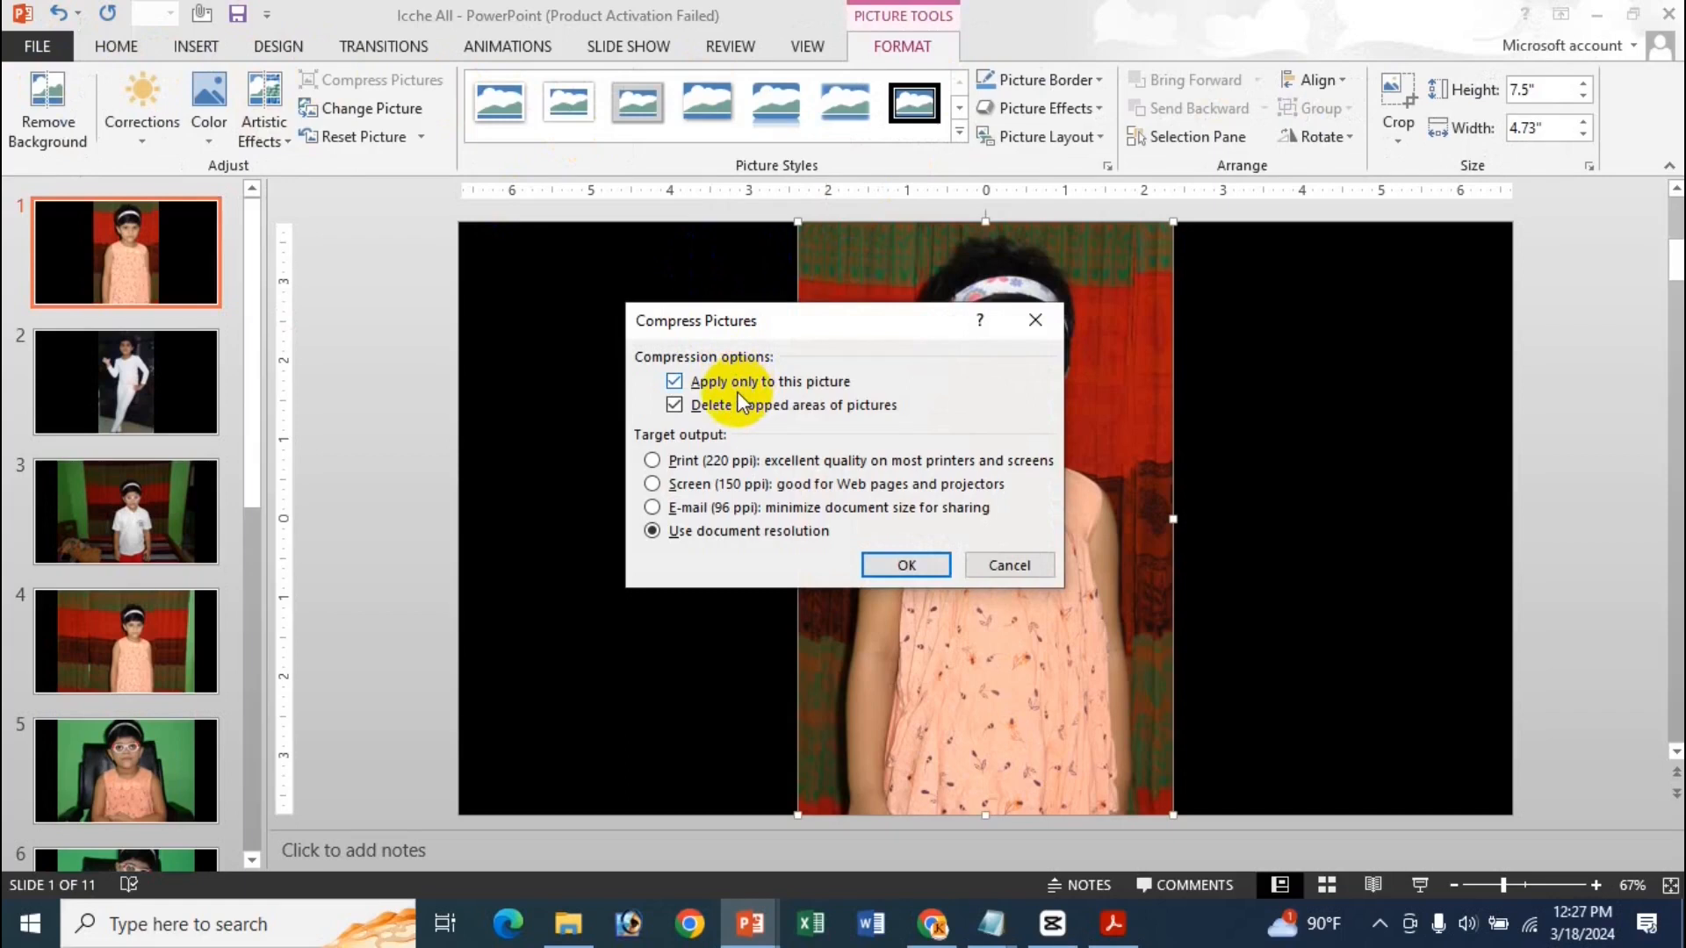
{"action": "left_click", "coordinate": [787, 387]}
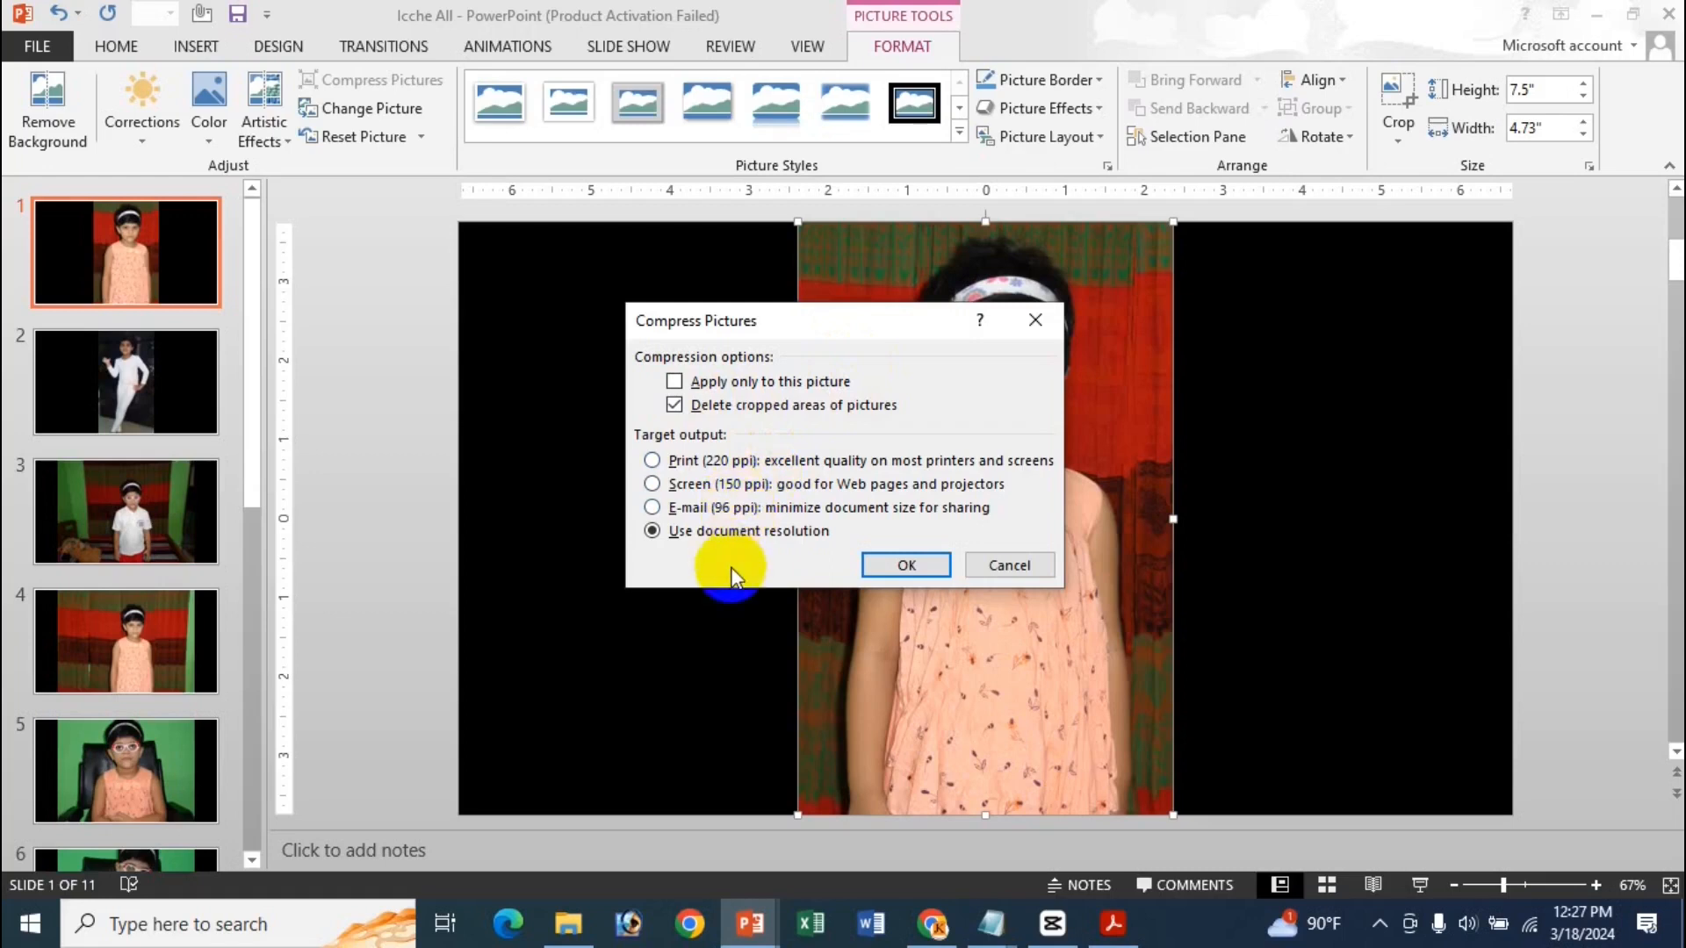
{"action": "left_click", "coordinate": [750, 510]}
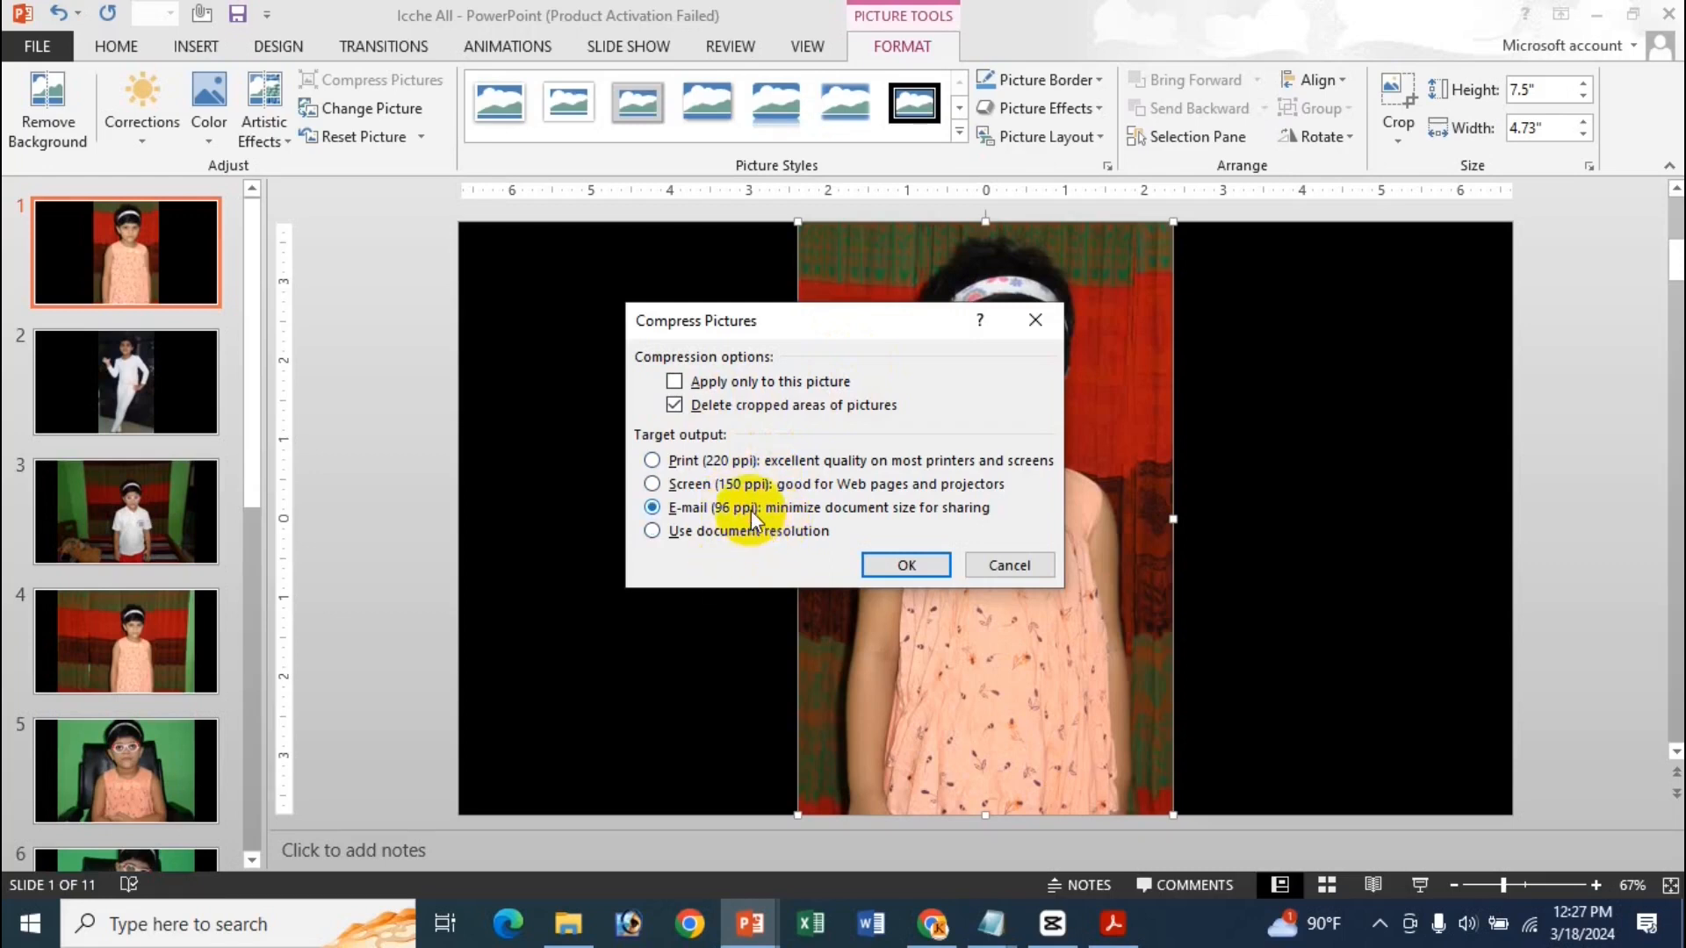
{"action": "left_click", "coordinate": [928, 569]}
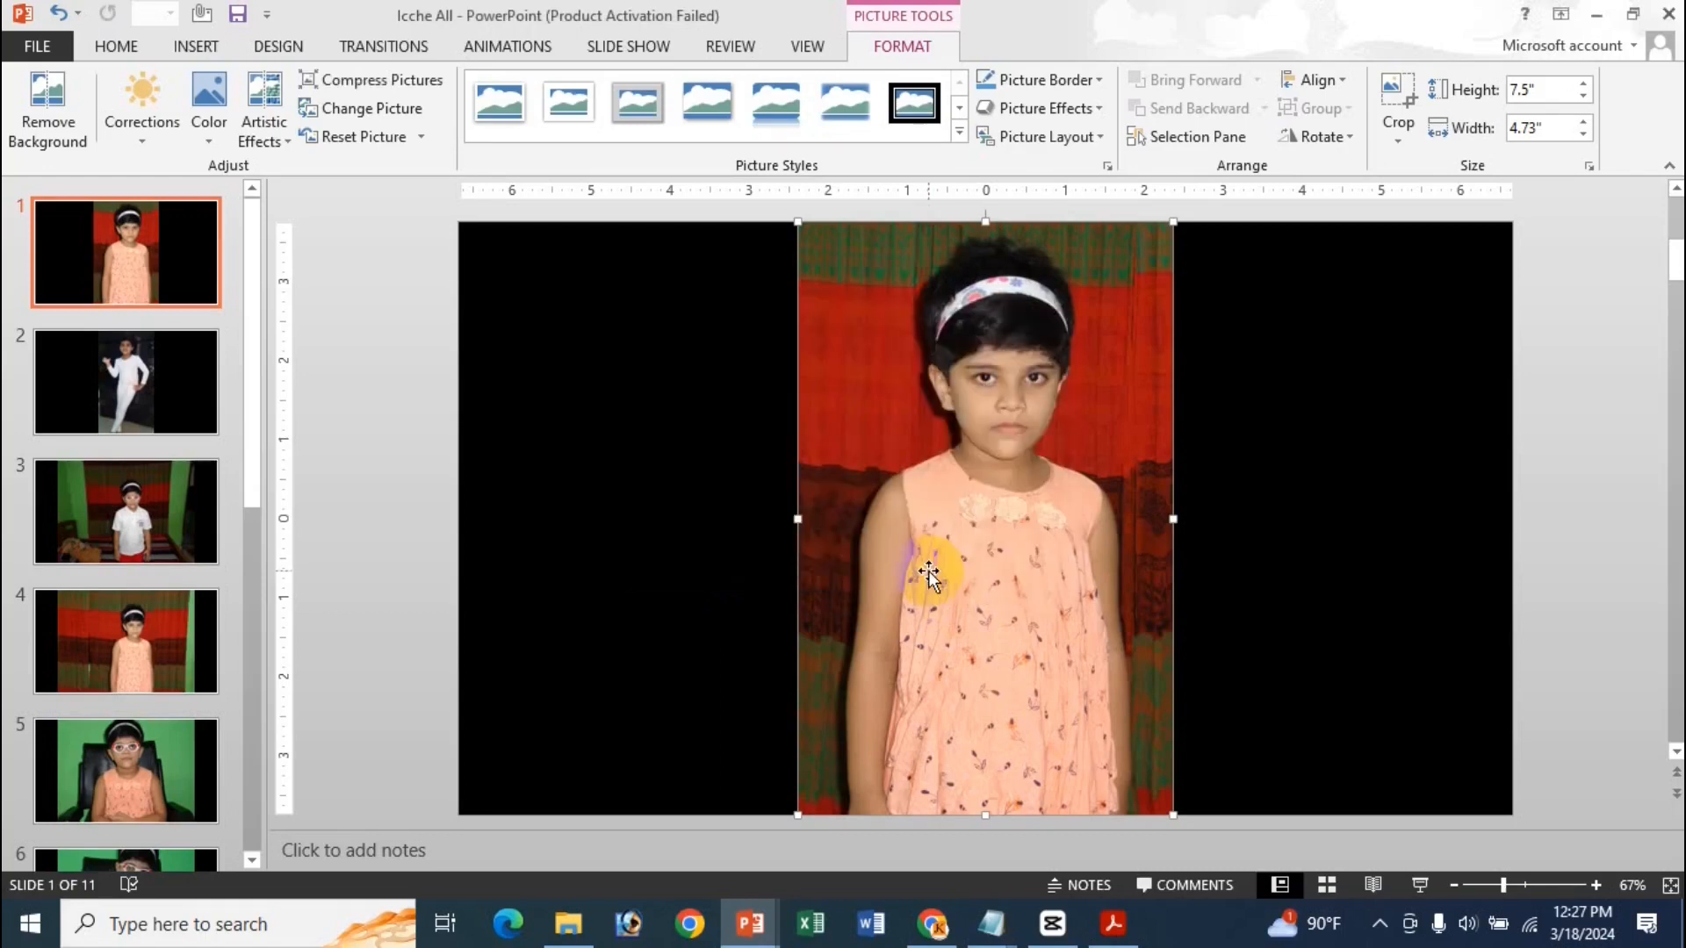
{"action": "left_click", "coordinate": [817, 540]}
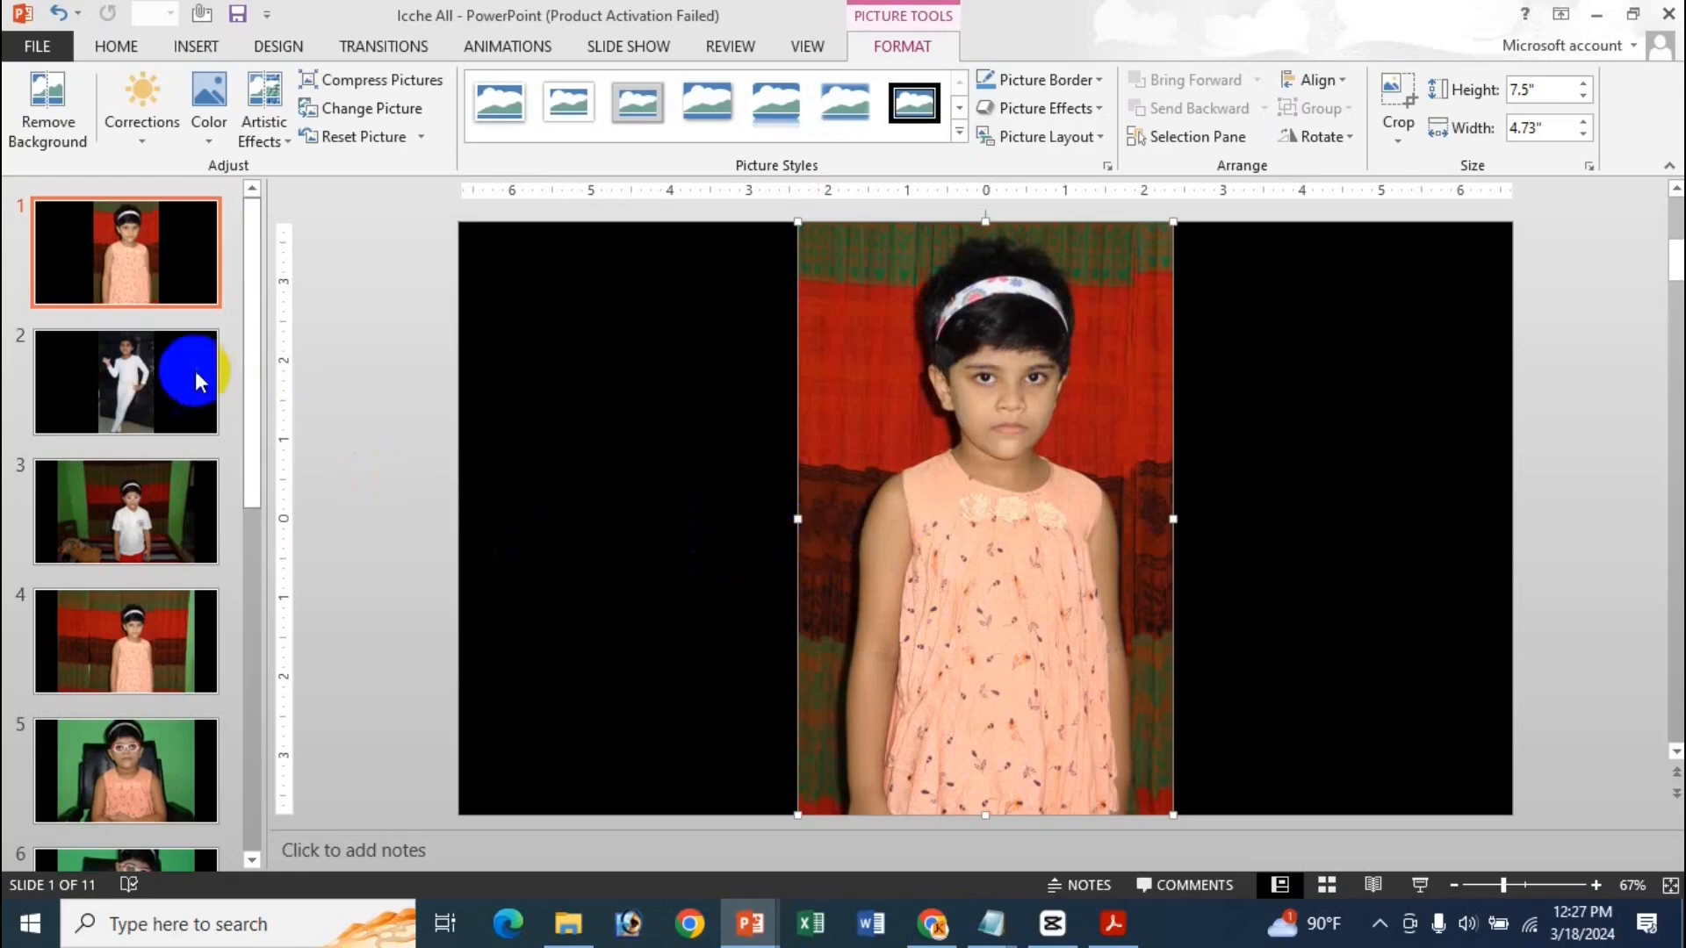
- Save the compressed presentation and check its file size in the file information
{"action": "left_click", "coordinate": [237, 10]}
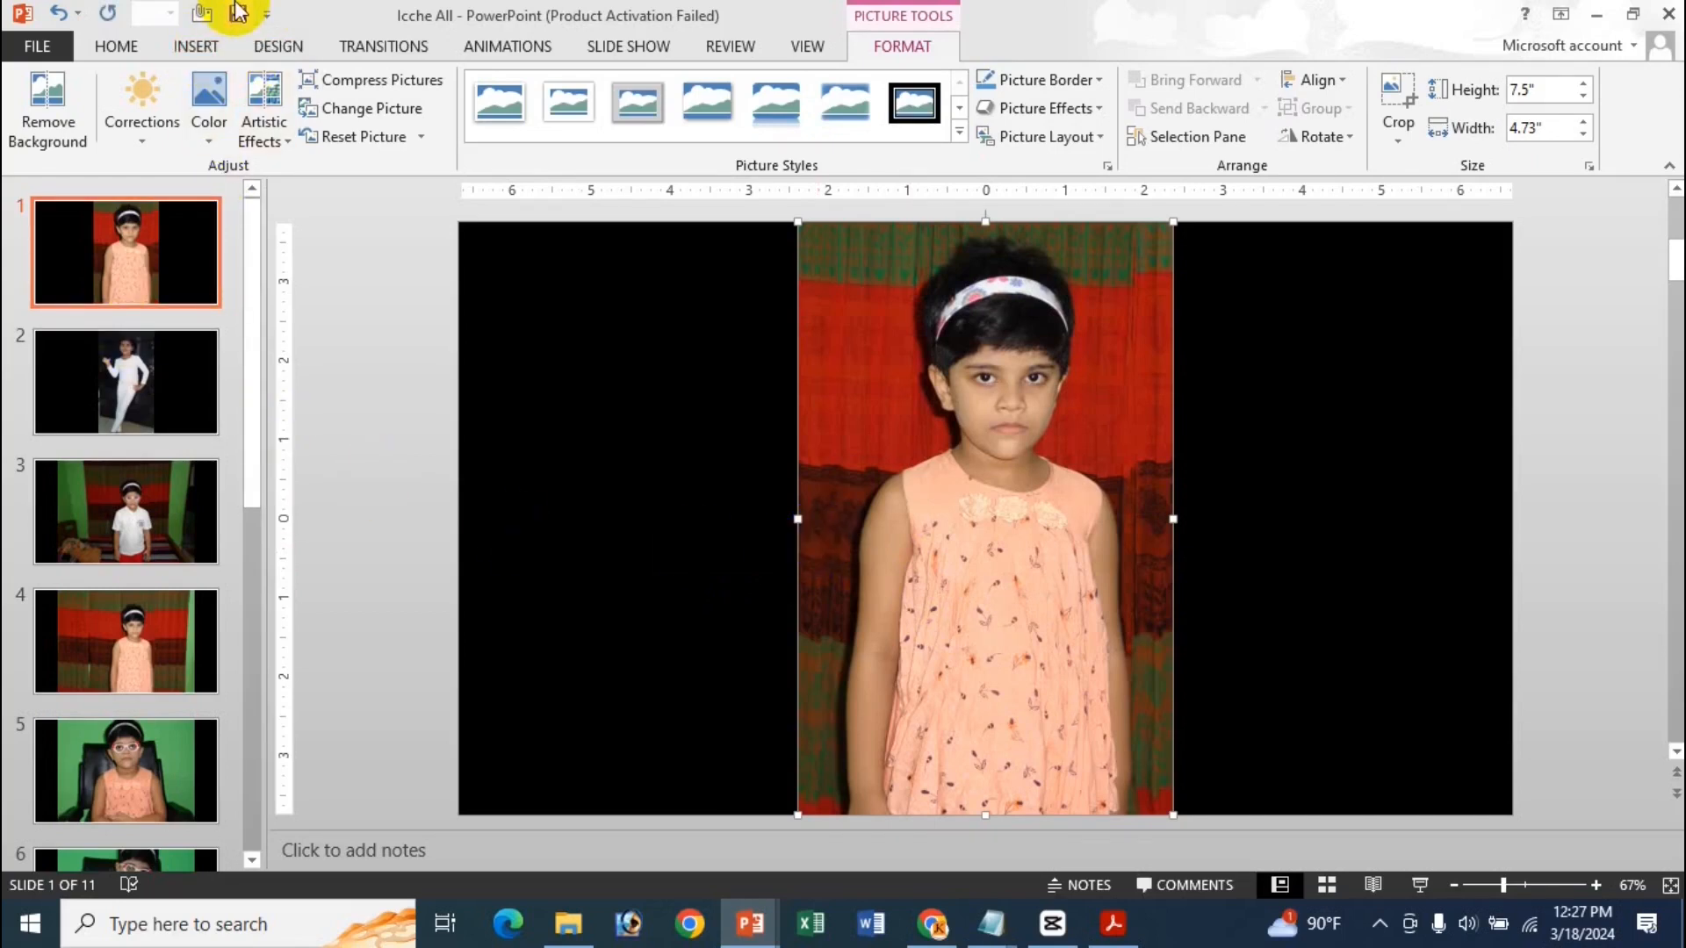
{"action": "left_click", "coordinate": [36, 46]}
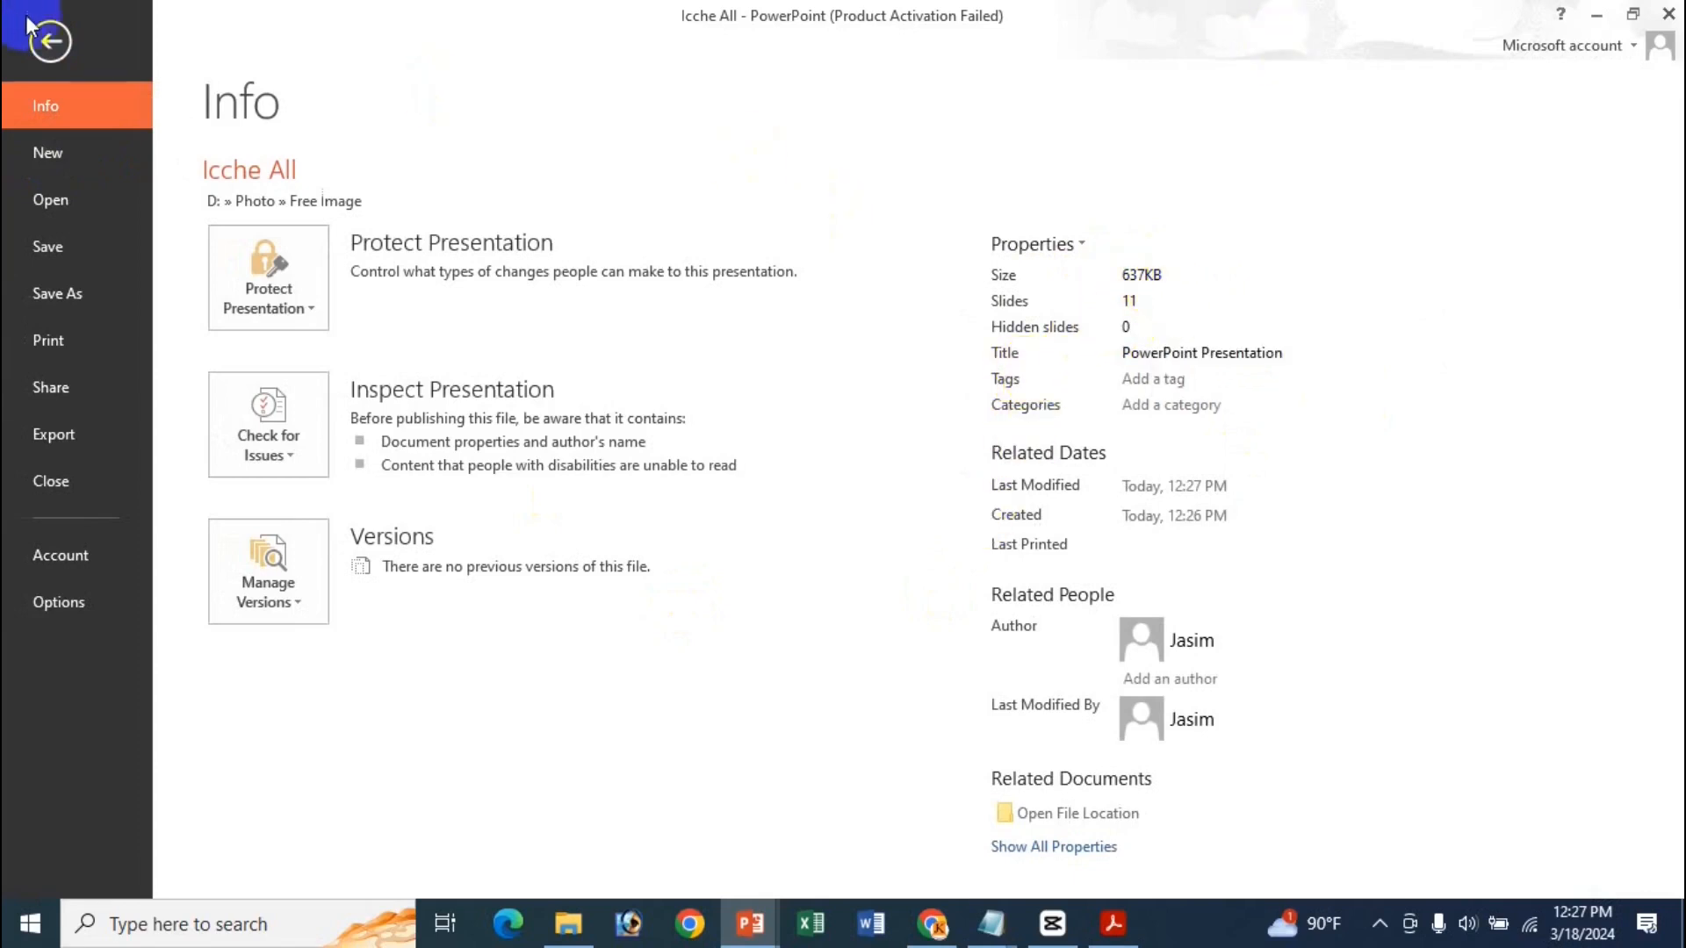
- Leave the file information and switch to the picture compression PDF in Adobe Acrobat Reader
{"action": "left_click", "coordinate": [48, 37]}
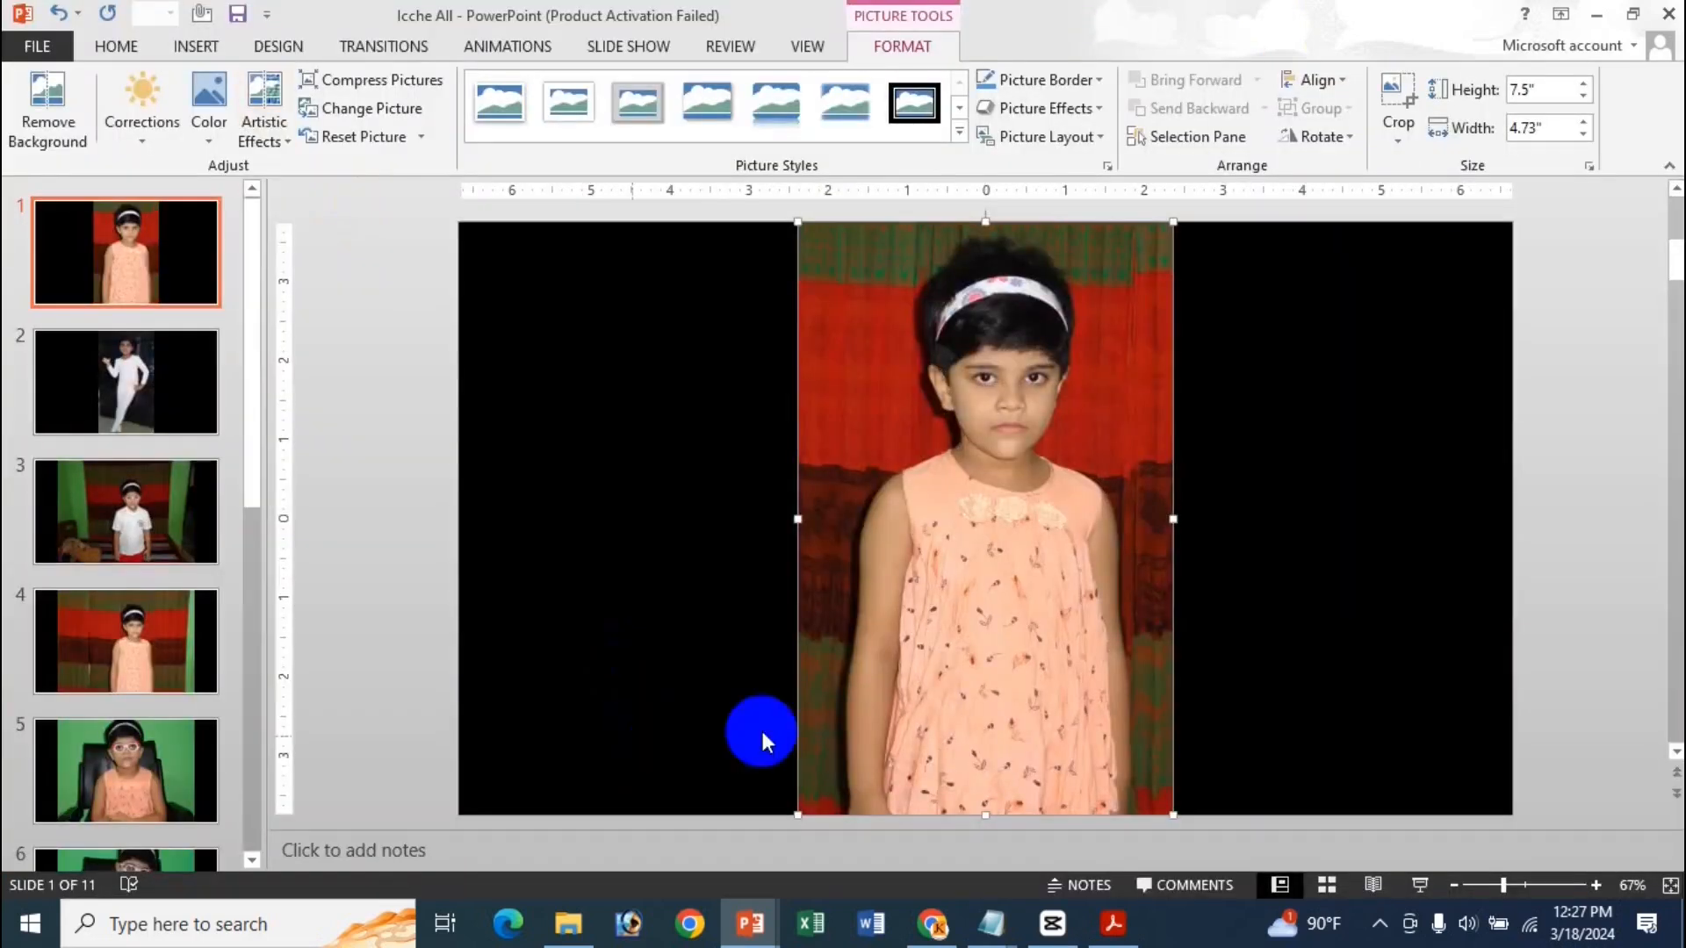
{"action": "left_click", "coordinate": [1113, 926]}
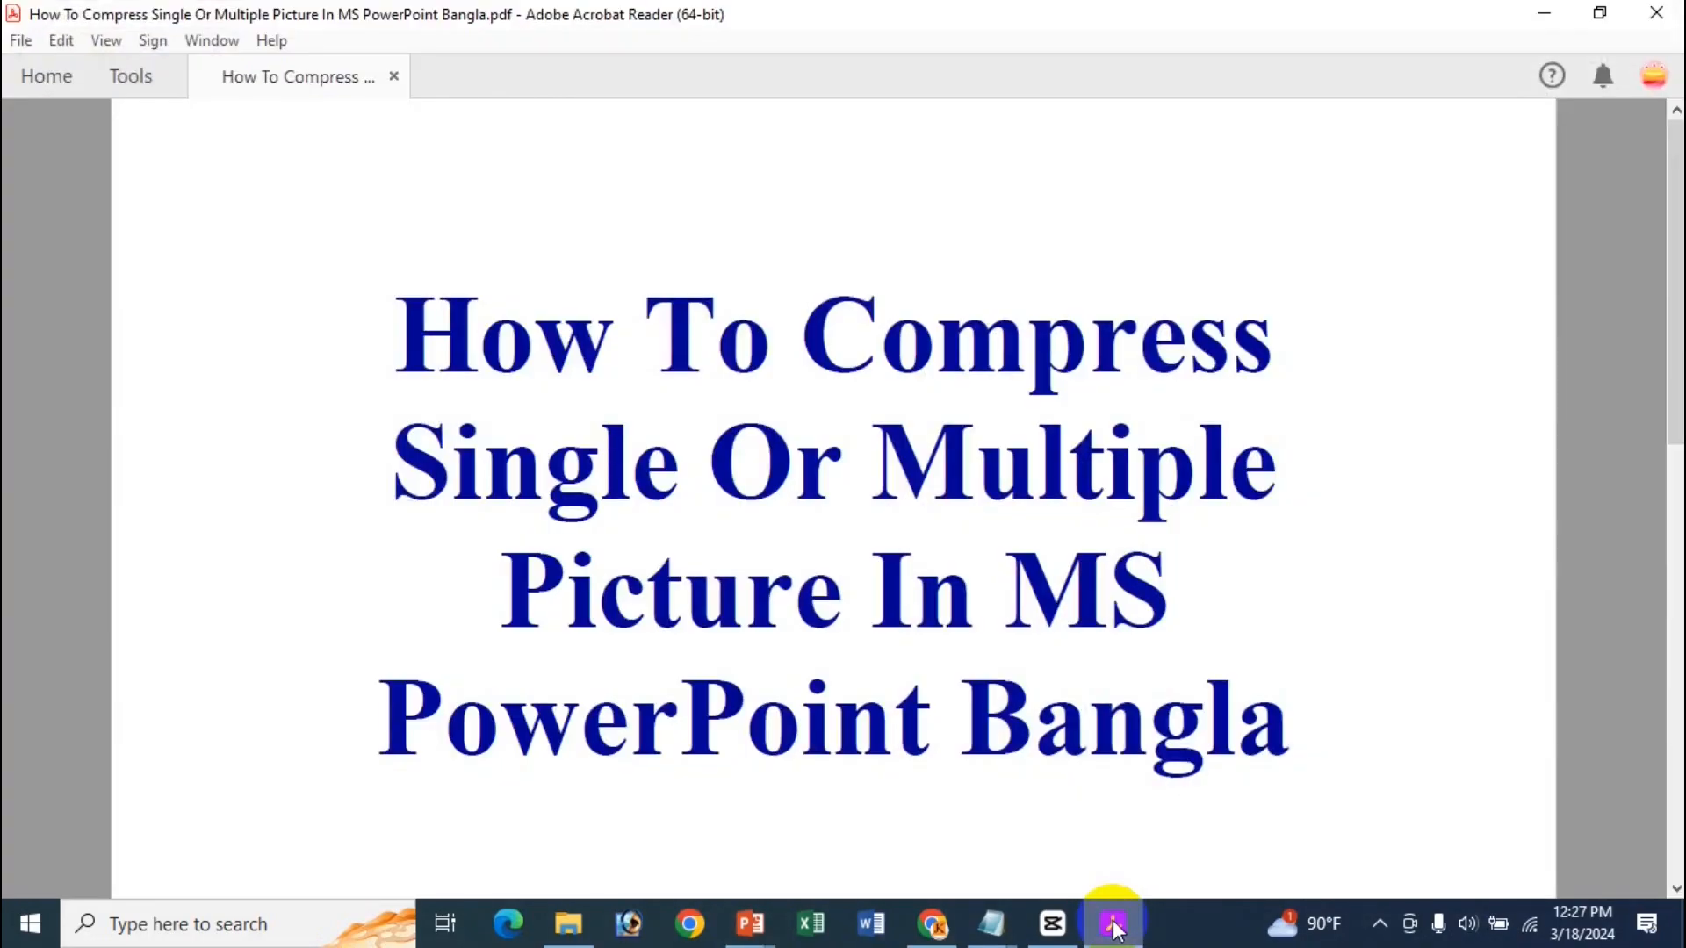
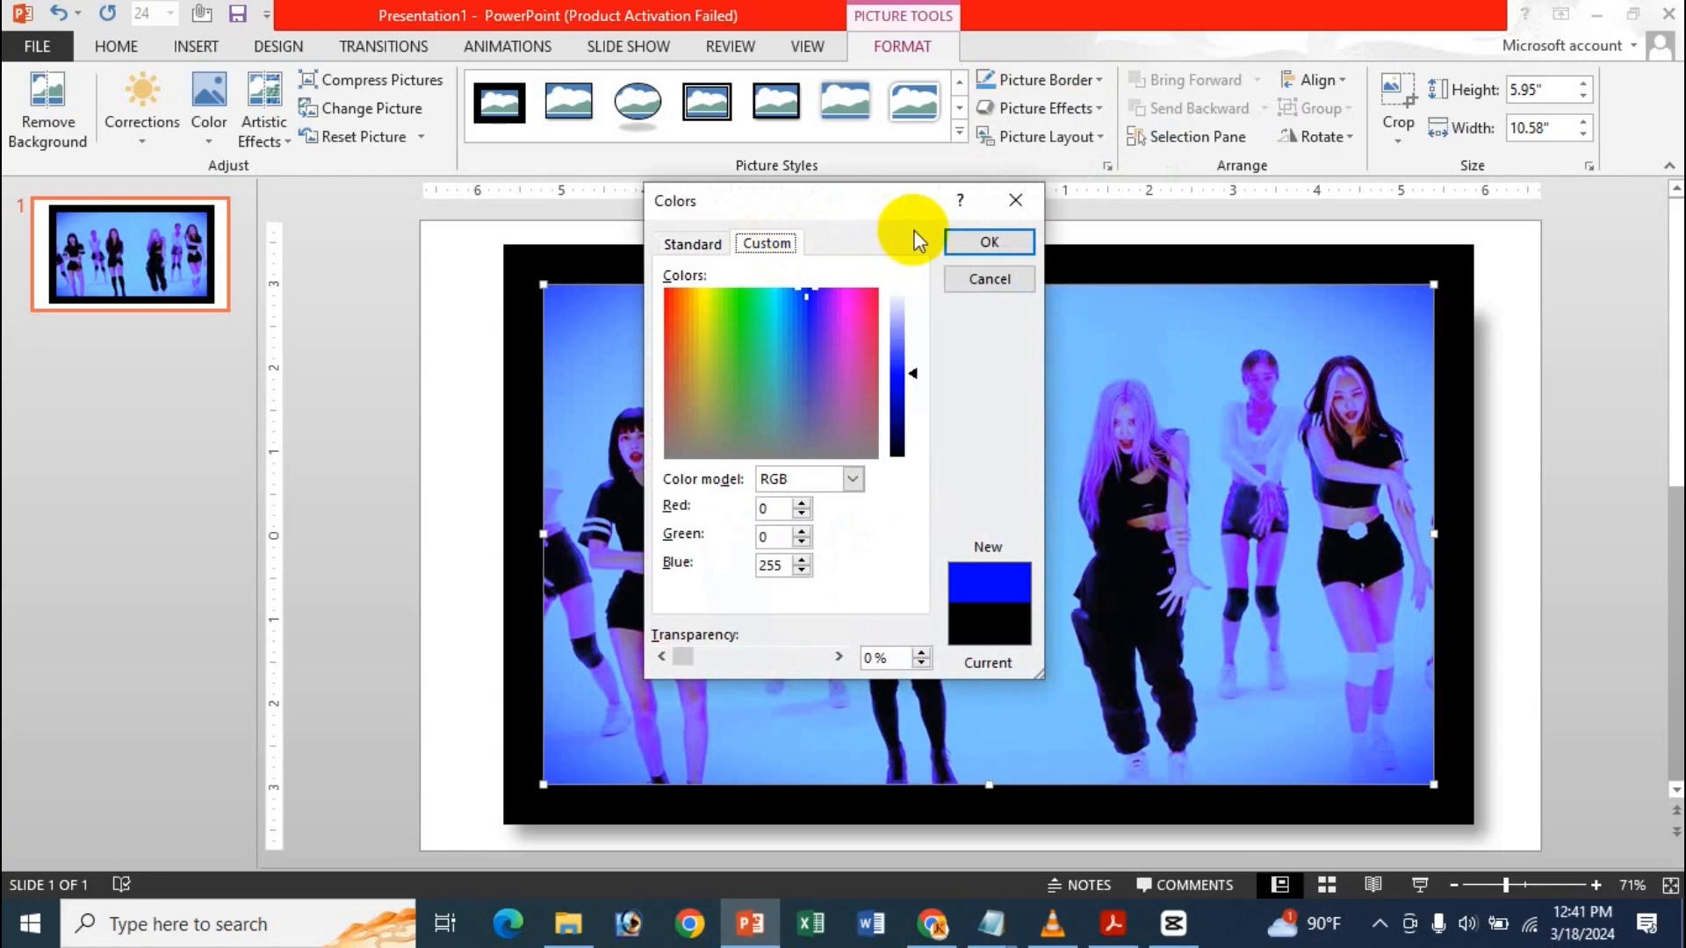
- Apply the custom blue border colour (RGB 0, 0, 255) to the picture, and recolour it with the Eyedropper using the middle dancer's black clothing
{"action": "left_click", "coordinate": [995, 236]}
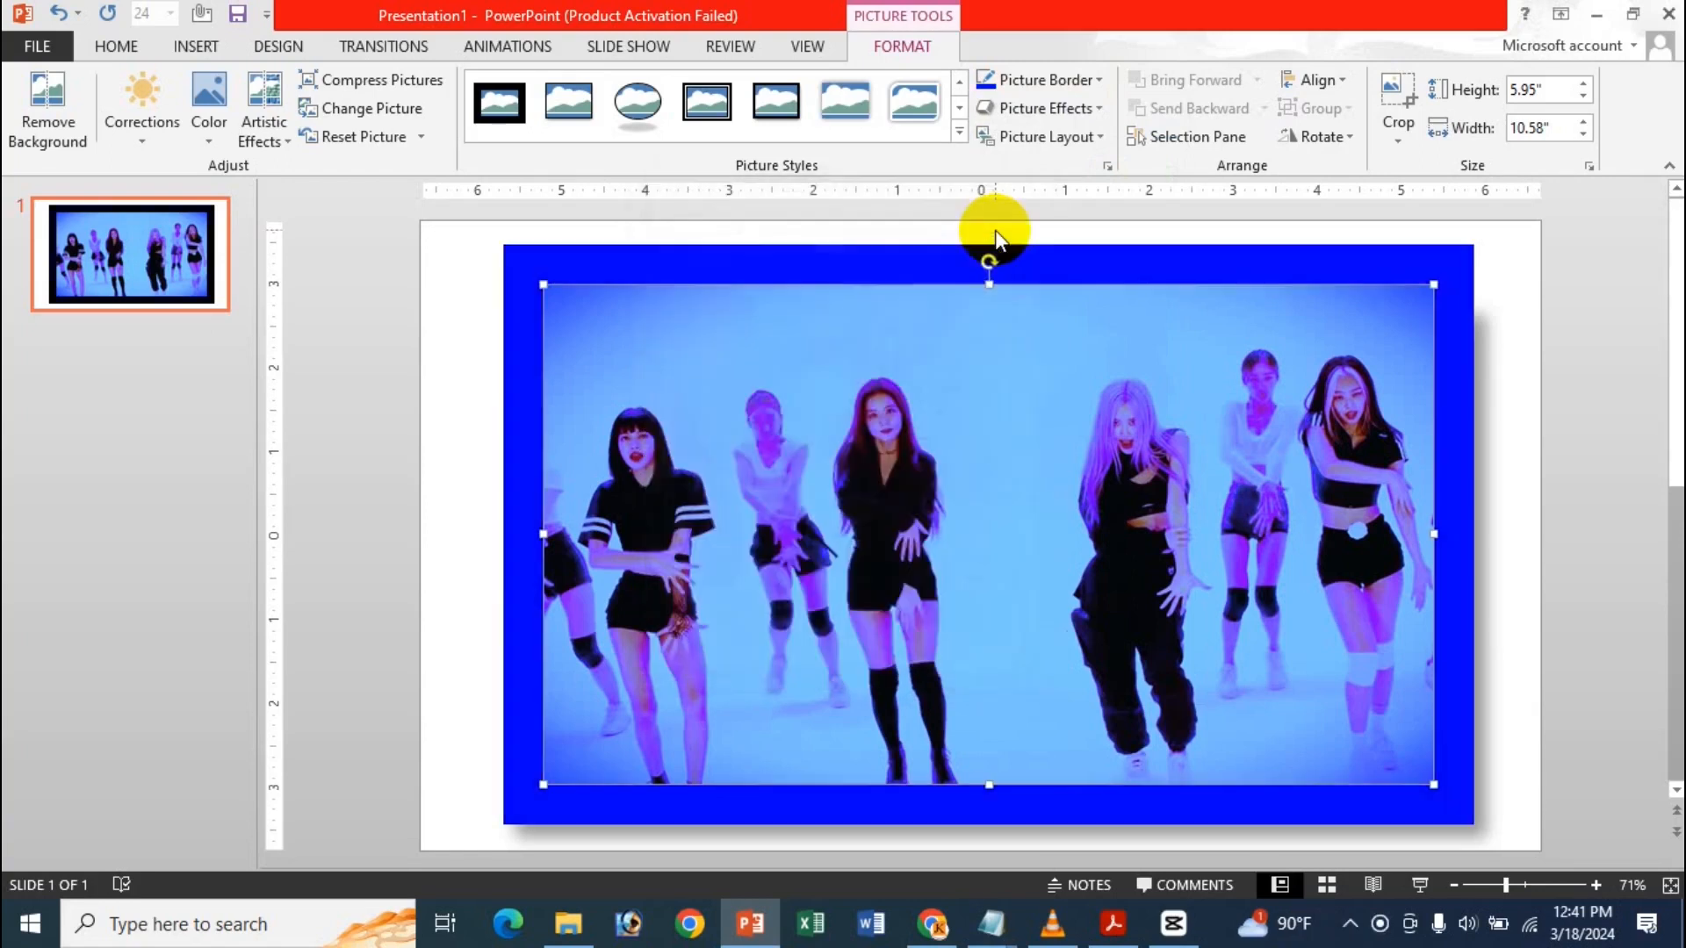
{"action": "left_click", "coordinate": [1060, 81]}
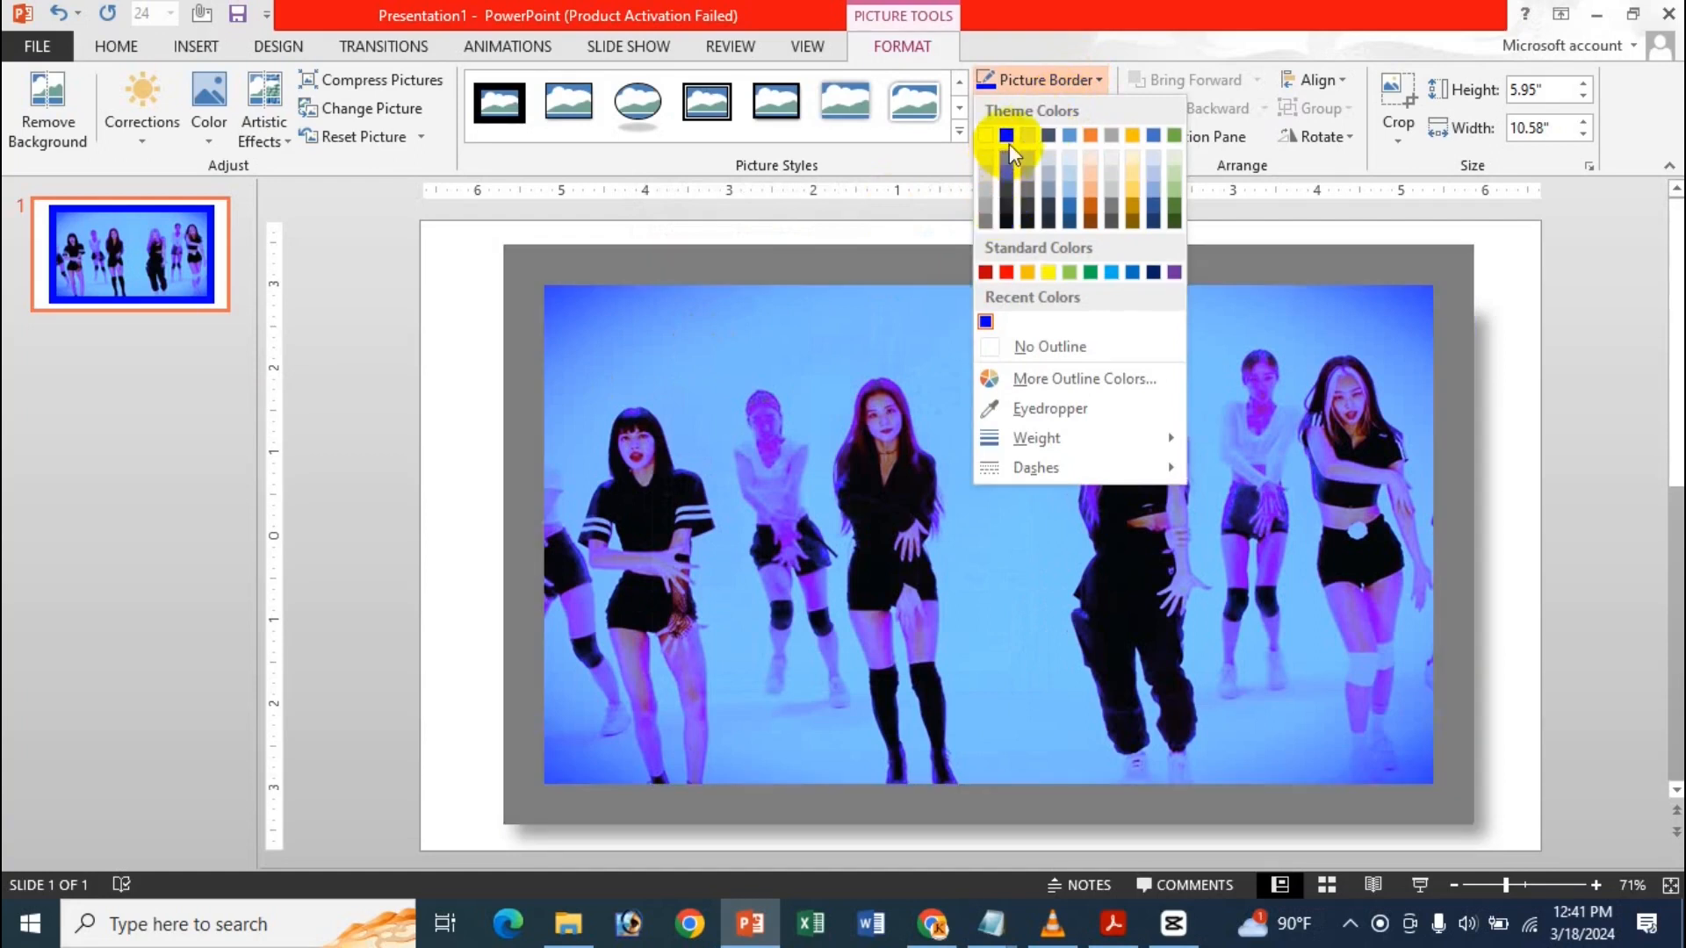
{"action": "left_click", "coordinate": [1034, 409]}
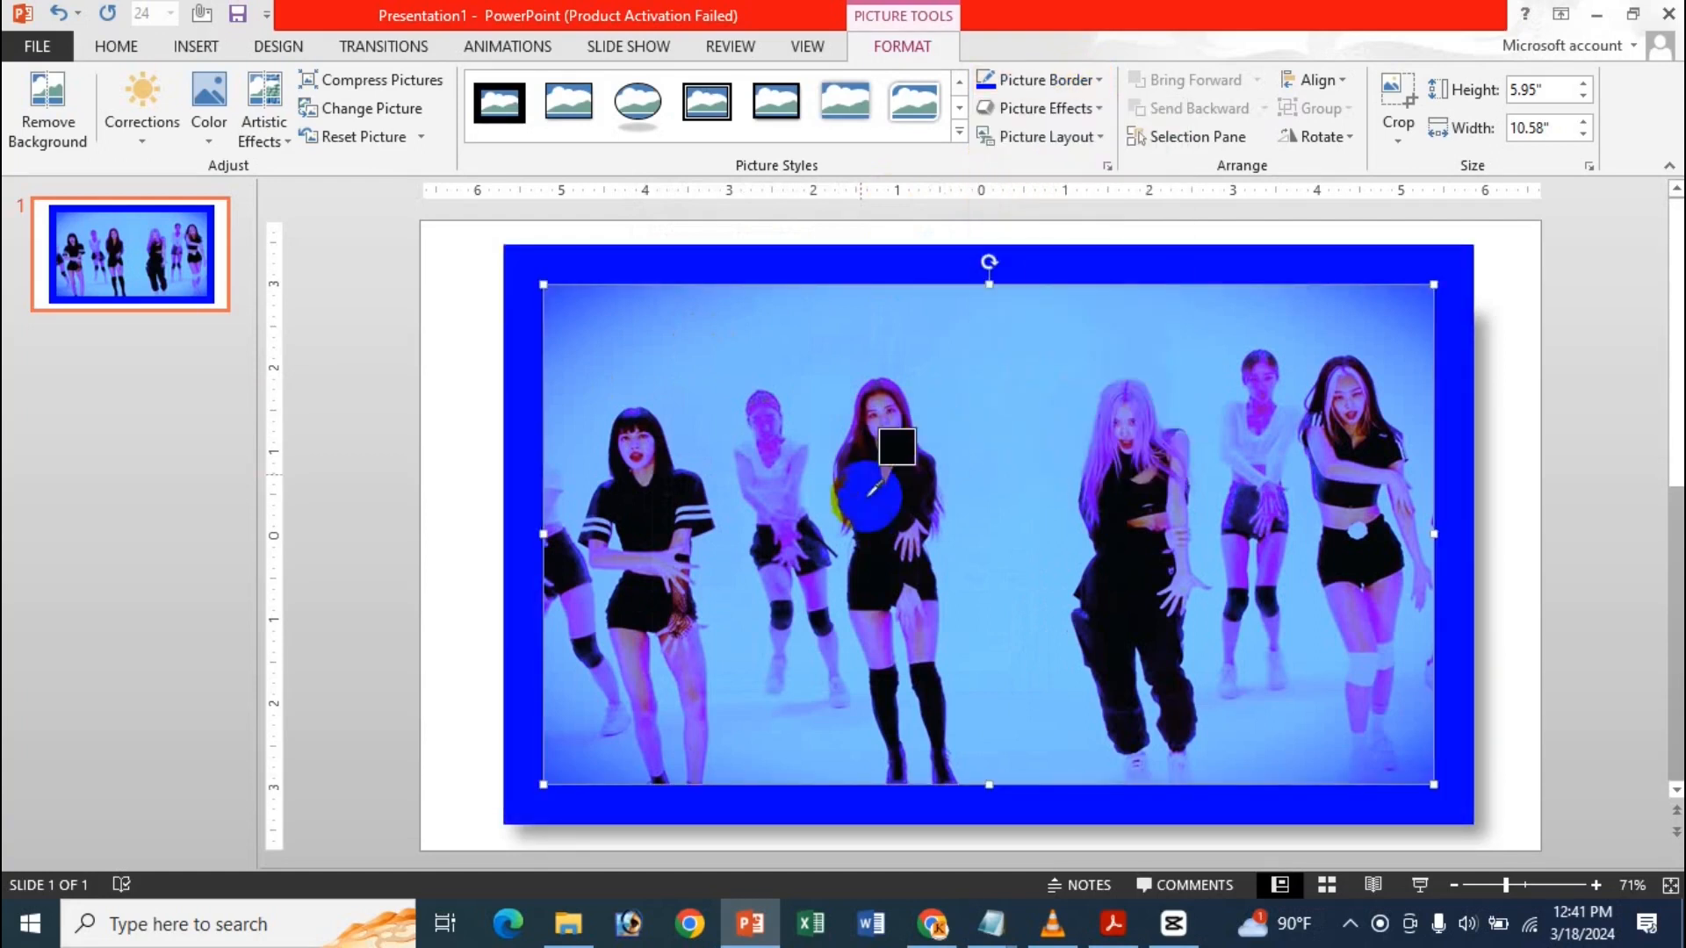
{"action": "left_click", "coordinate": [876, 525]}
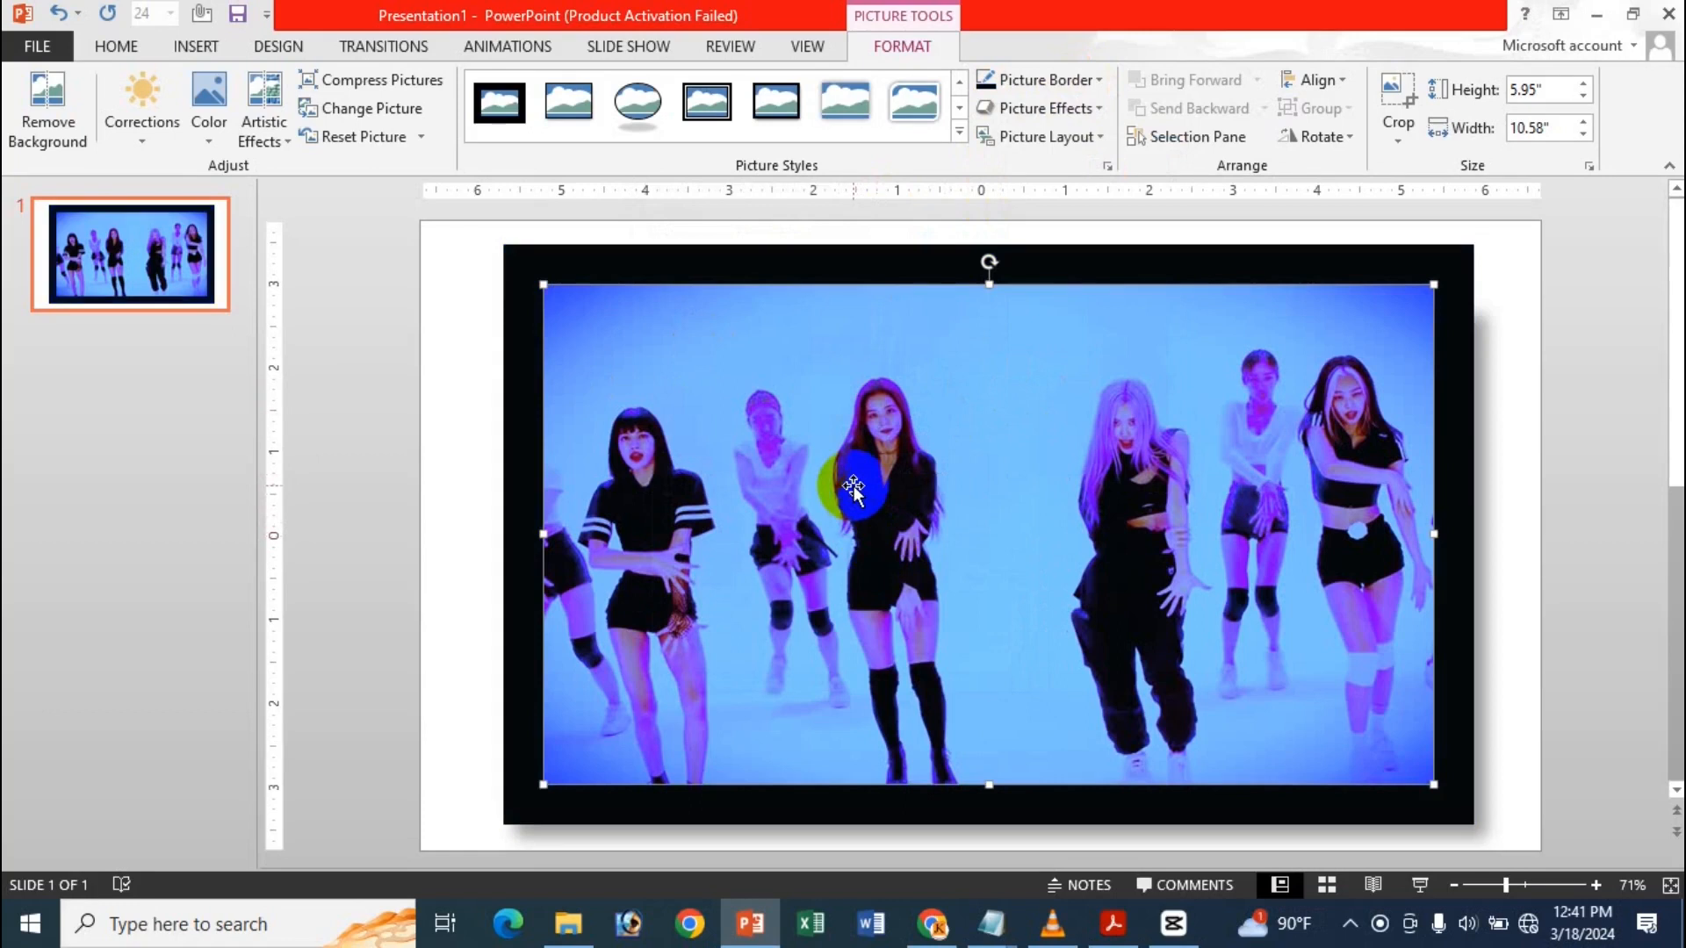
- Look through the picture border's Weight and Dashes options without applying any
{"action": "left_click", "coordinate": [1057, 82]}
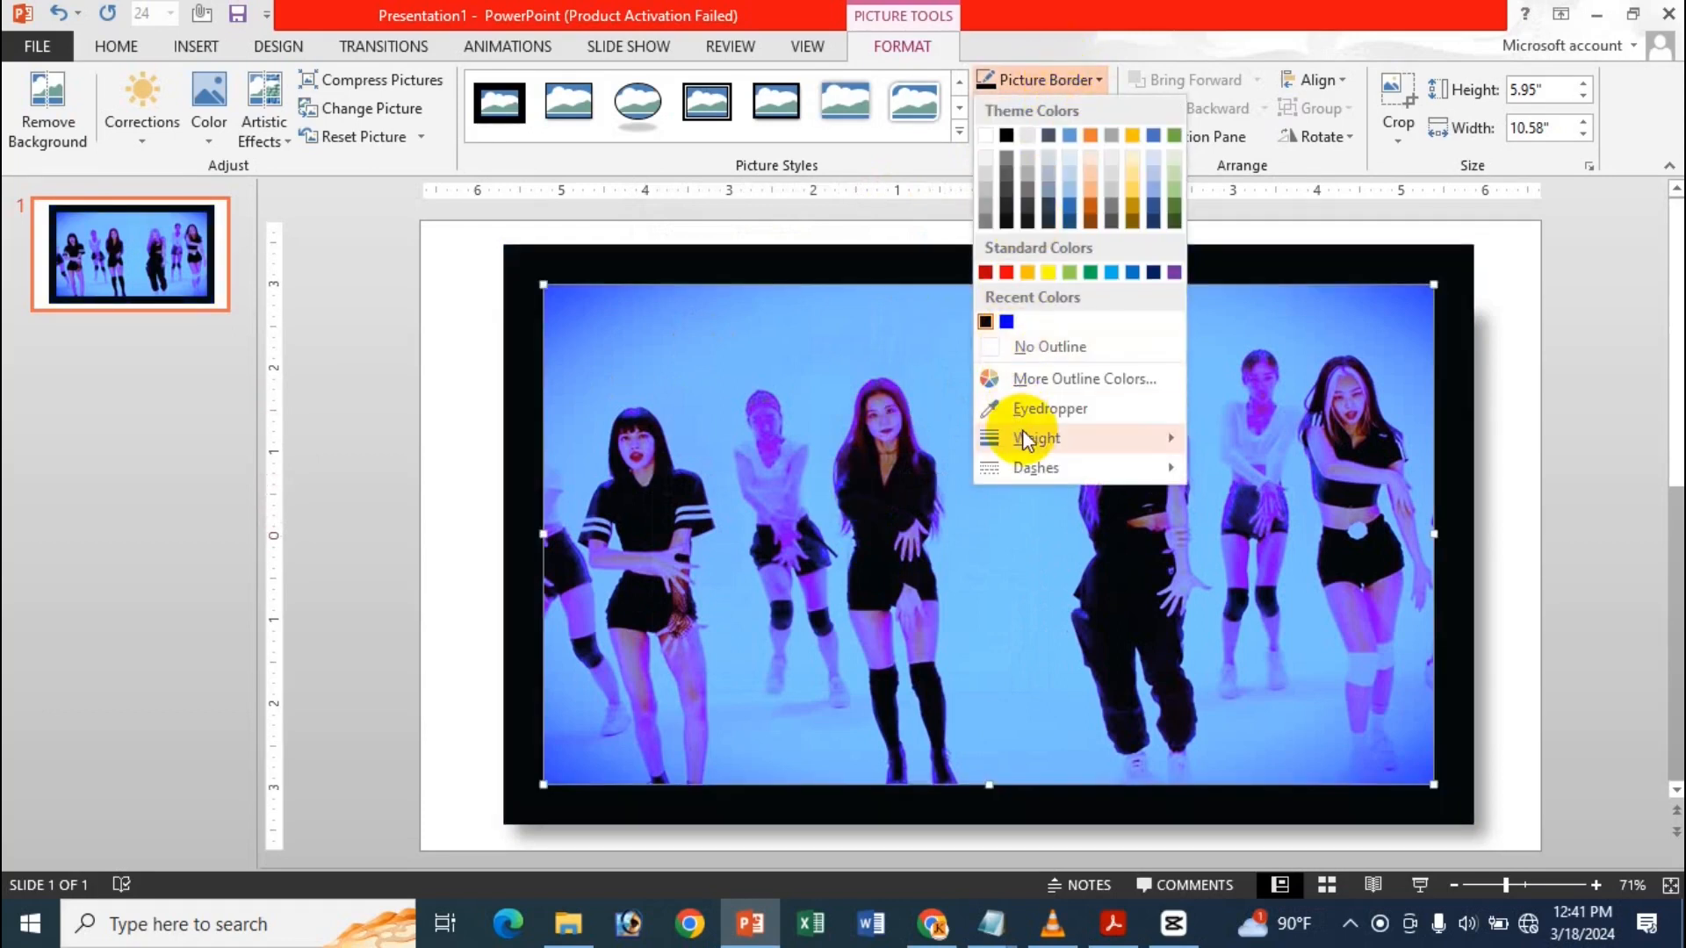
{"action": "mouse_move", "coordinate": [1021, 447]}
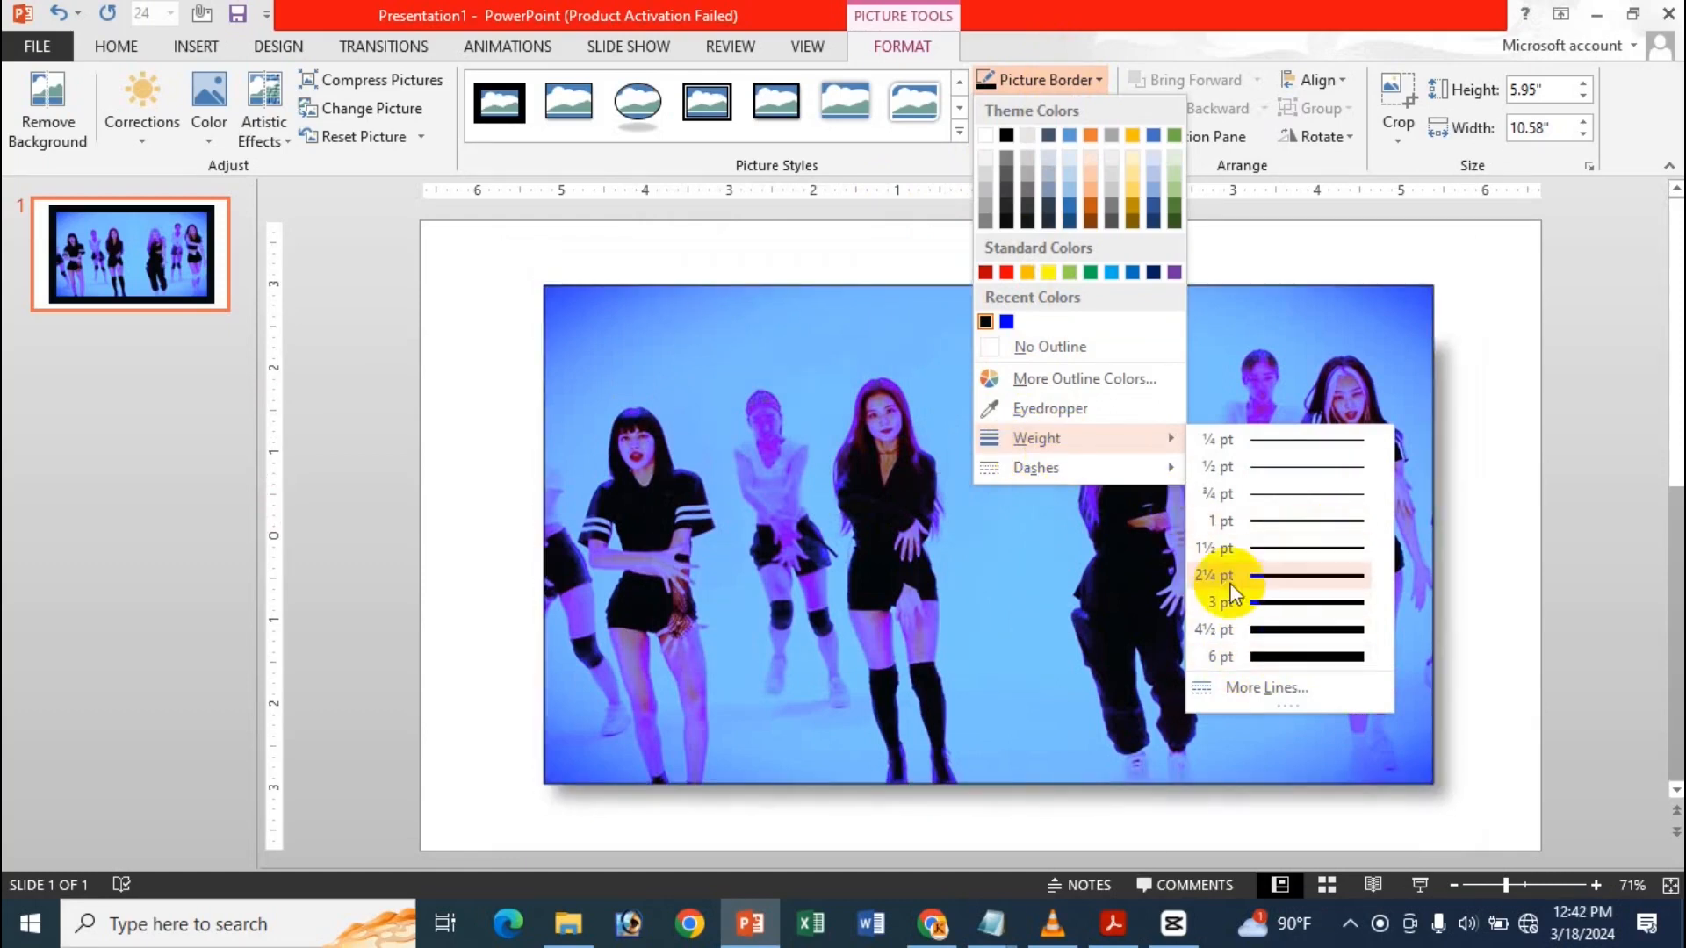
{"action": "mouse_move", "coordinate": [1103, 472]}
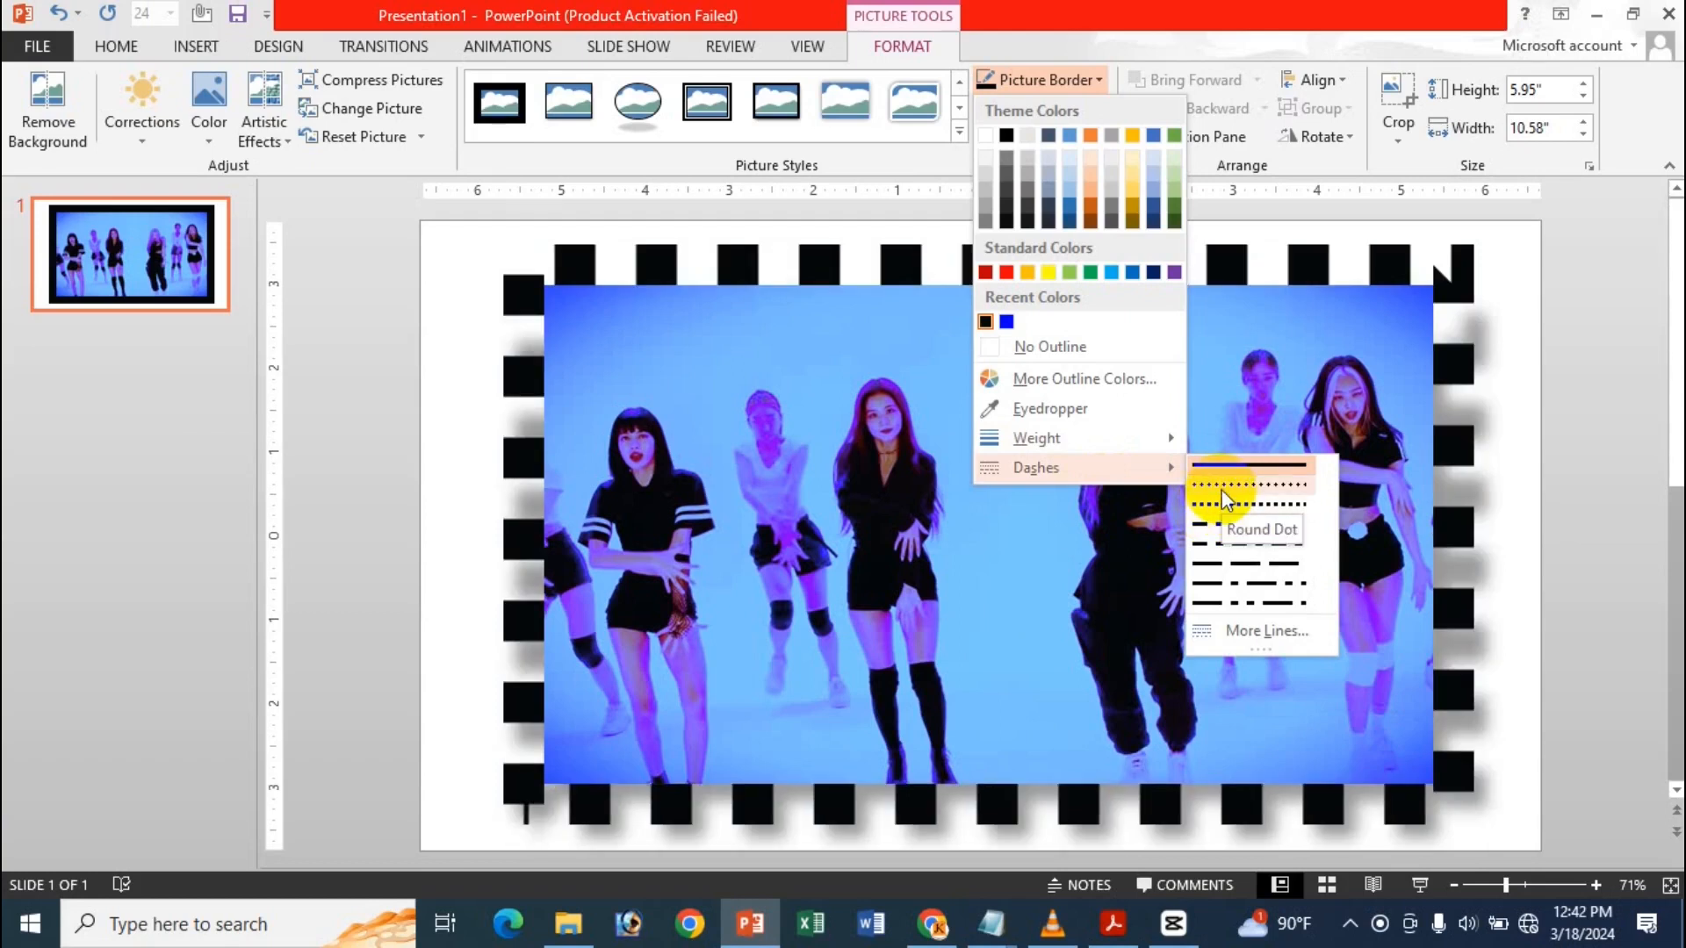
{"action": "left_click", "coordinate": [1105, 83]}
{"action": "left_click", "coordinate": [1029, 87]}
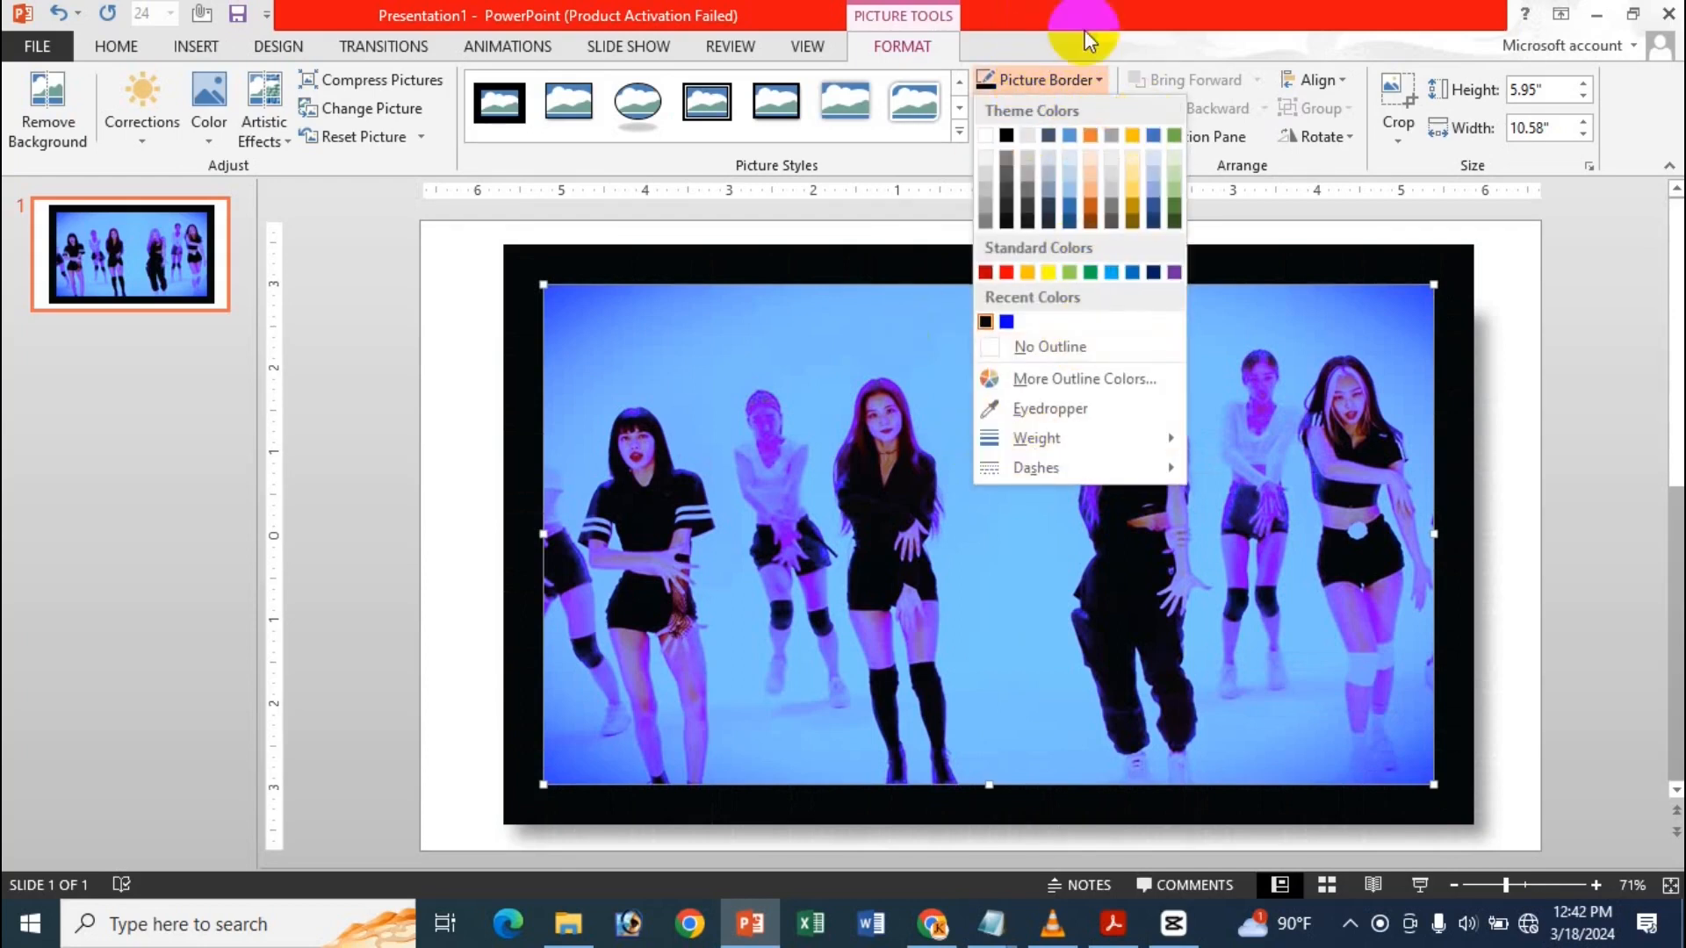
{"action": "left_click", "coordinate": [1076, 58]}
- Apply the first preset effect in the second row of the Presets gallery to the picture
{"action": "left_click", "coordinate": [1036, 110]}
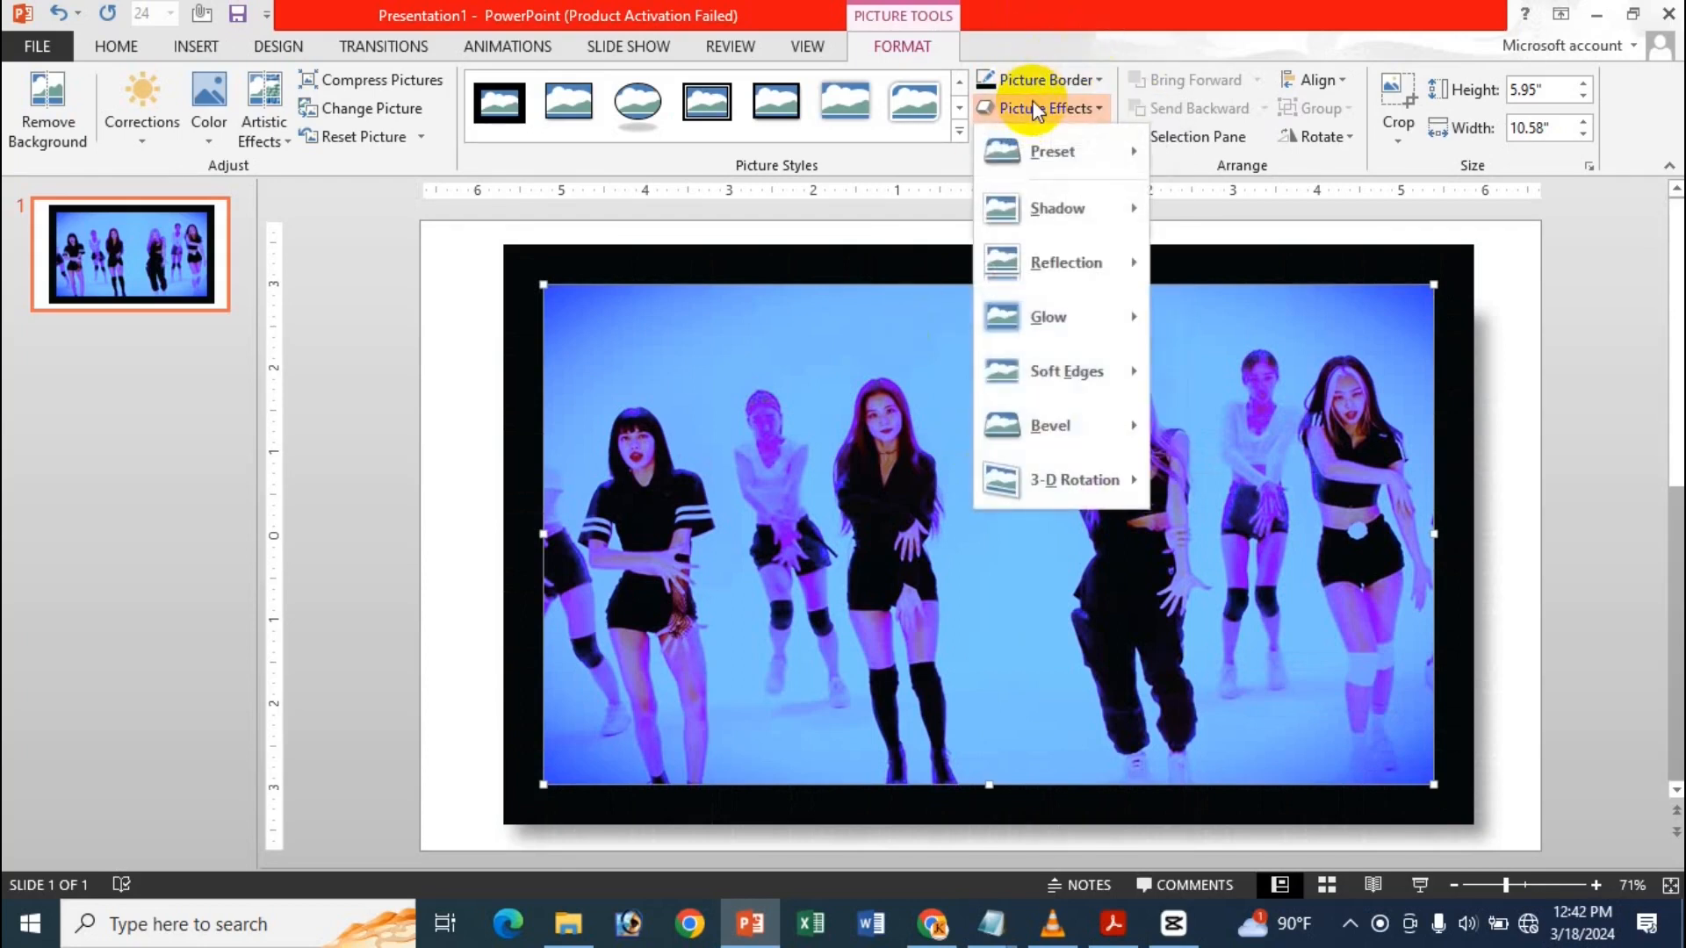
{"action": "mouse_move", "coordinate": [1032, 154]}
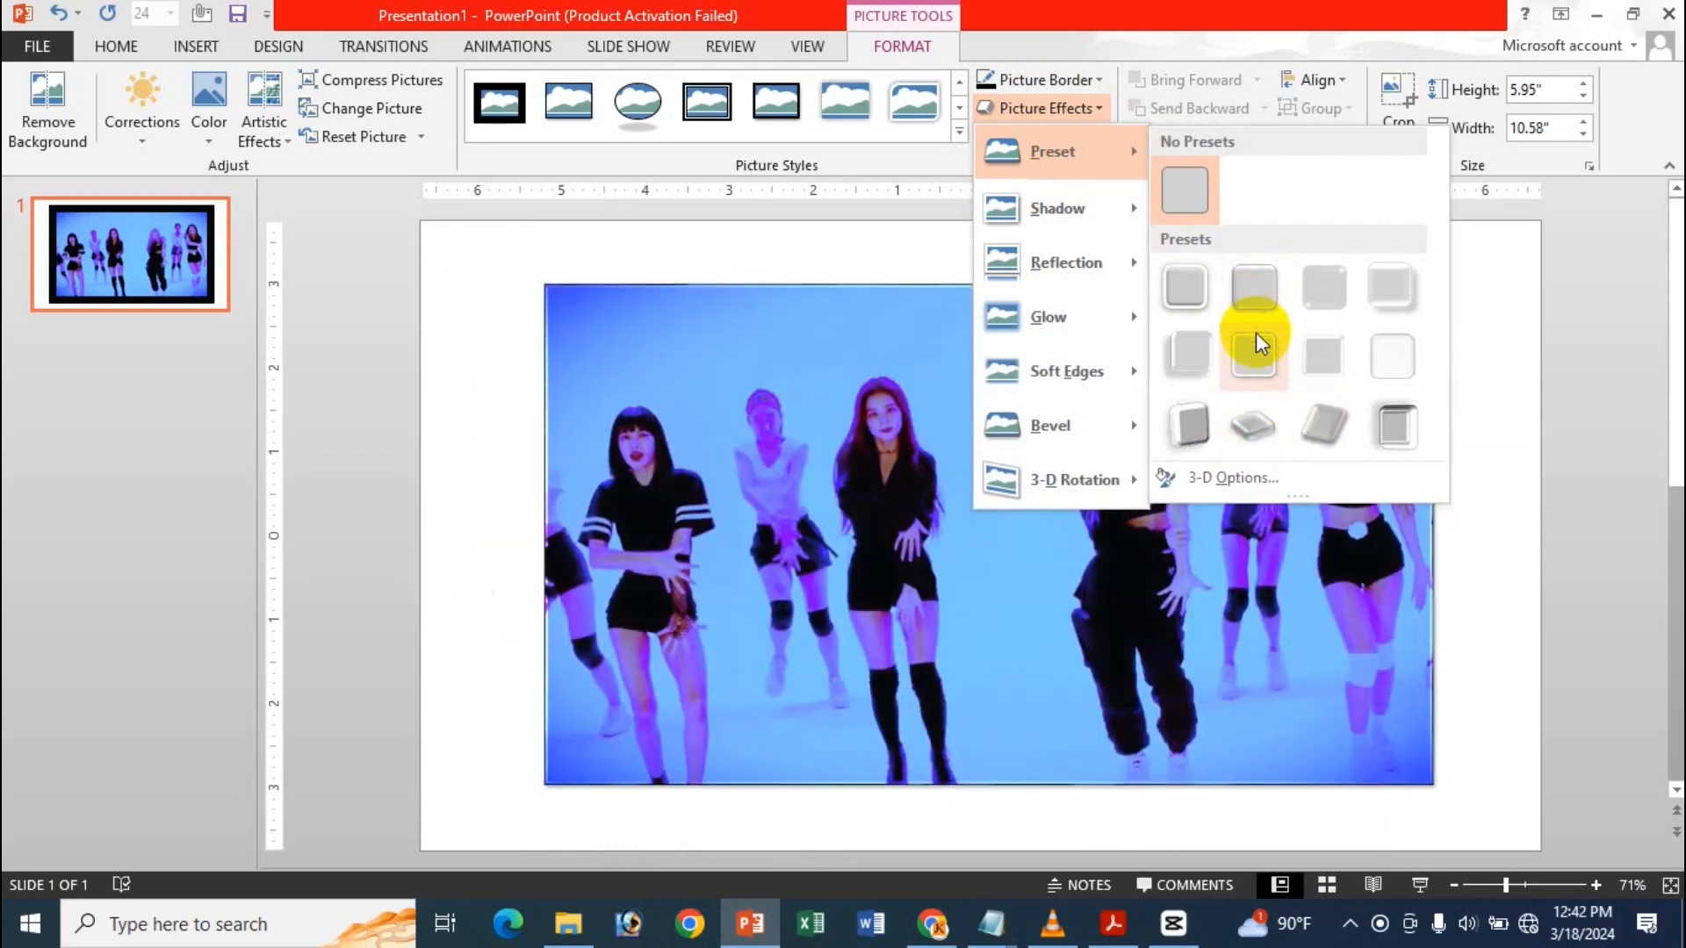
{"action": "left_click", "coordinate": [1214, 340]}
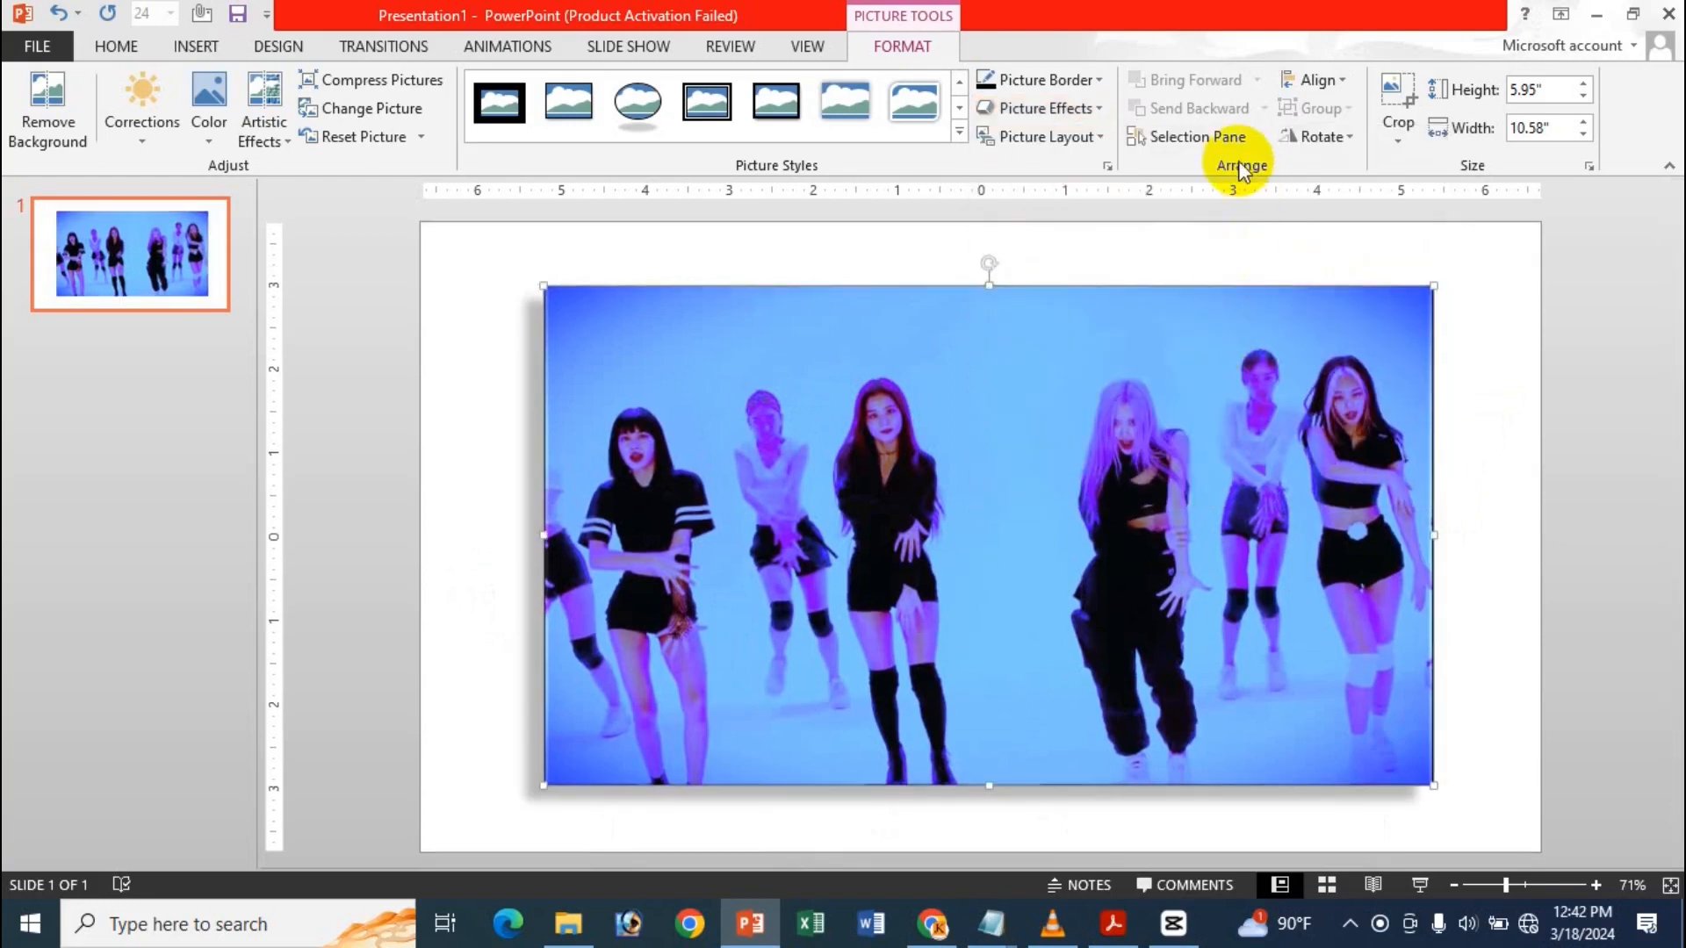
- Look over the Shadow effects and give the picture the last Reflection variation in the bottom row, checking it below the slide
{"action": "left_click", "coordinate": [1064, 108]}
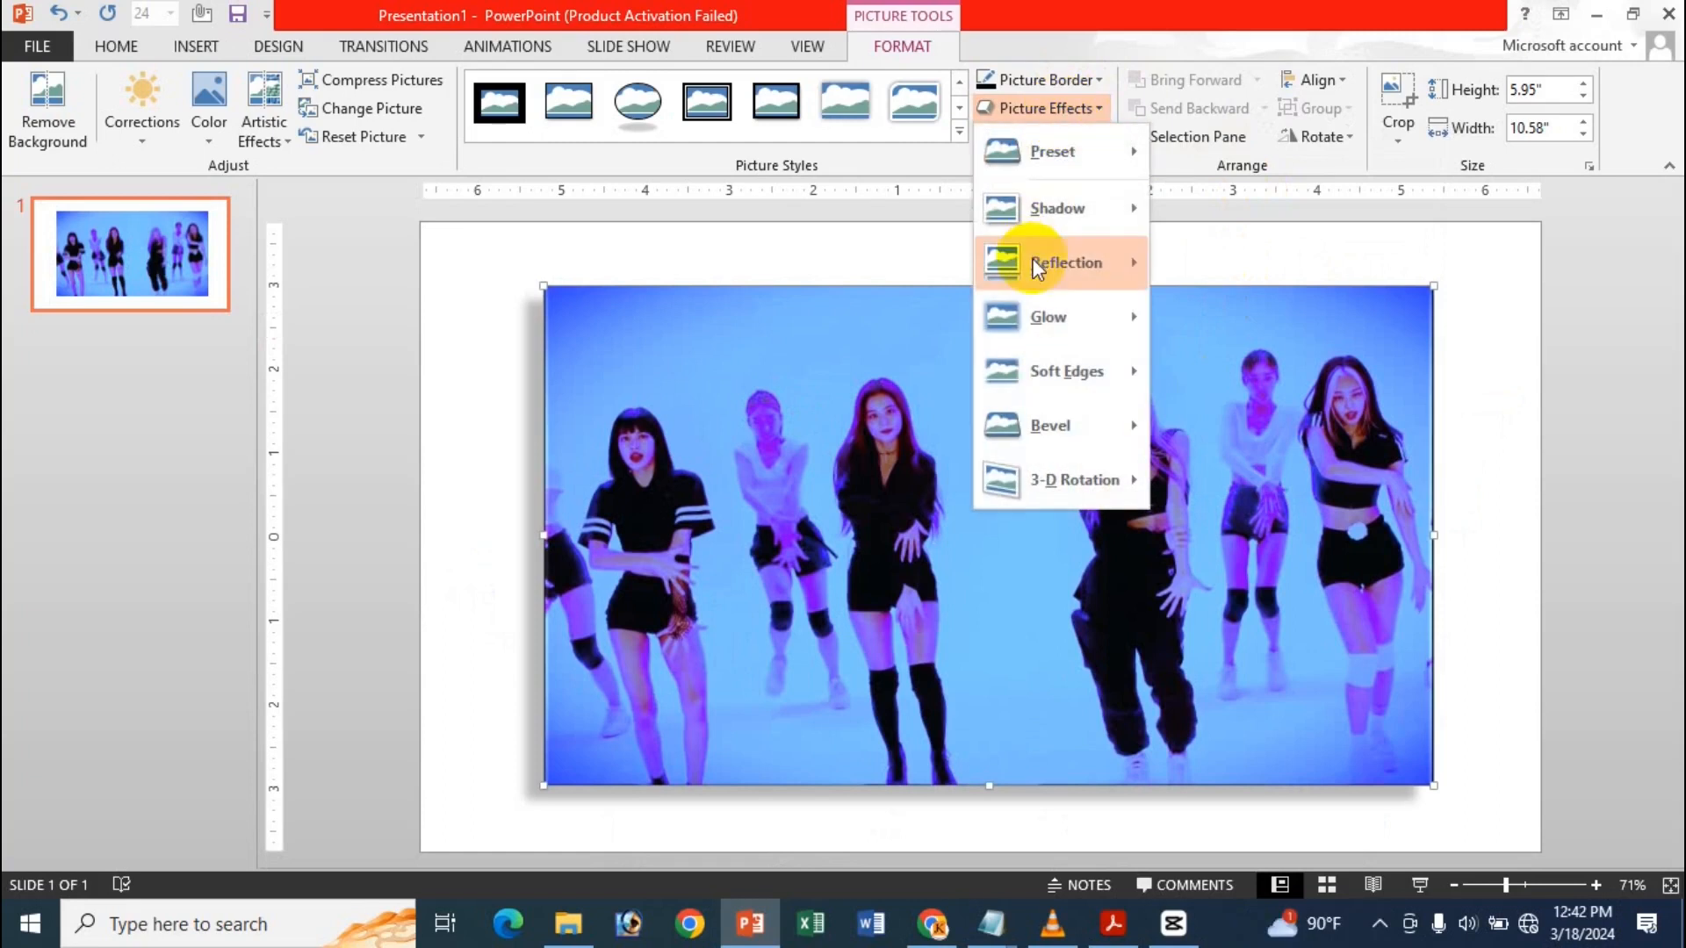
{"action": "mouse_move", "coordinate": [1070, 227]}
{"action": "scroll", "coordinate": [1359, 613], "scroll_direction": "down", "scroll_amount": 1}
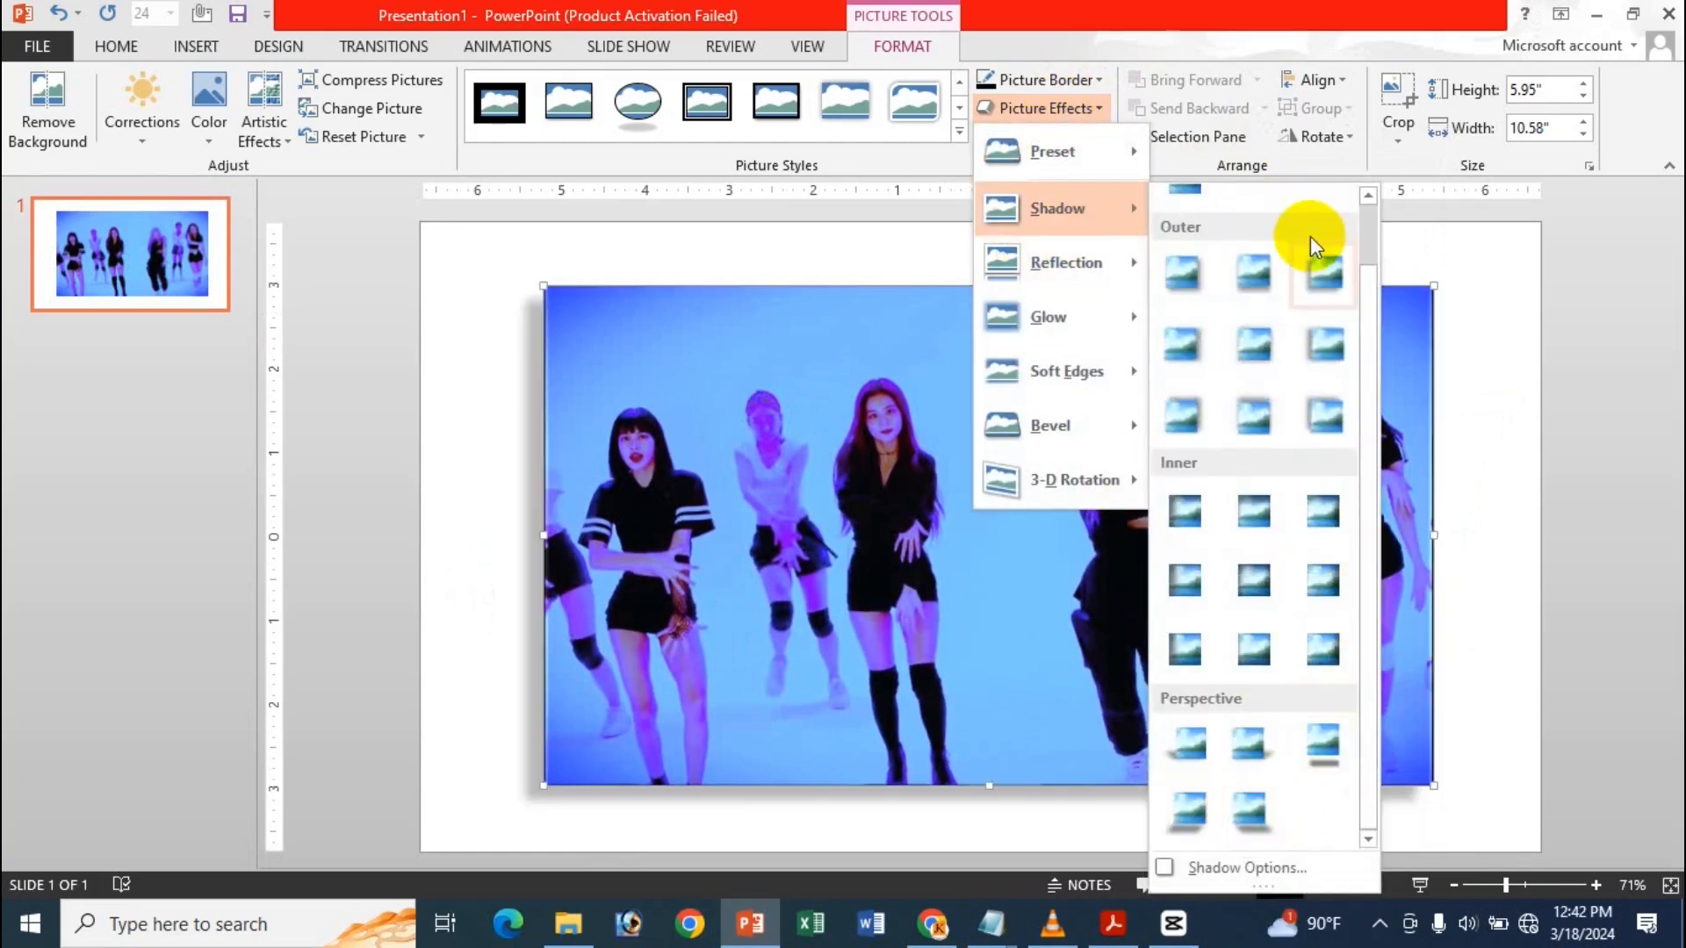
{"action": "mouse_move", "coordinate": [1085, 266]}
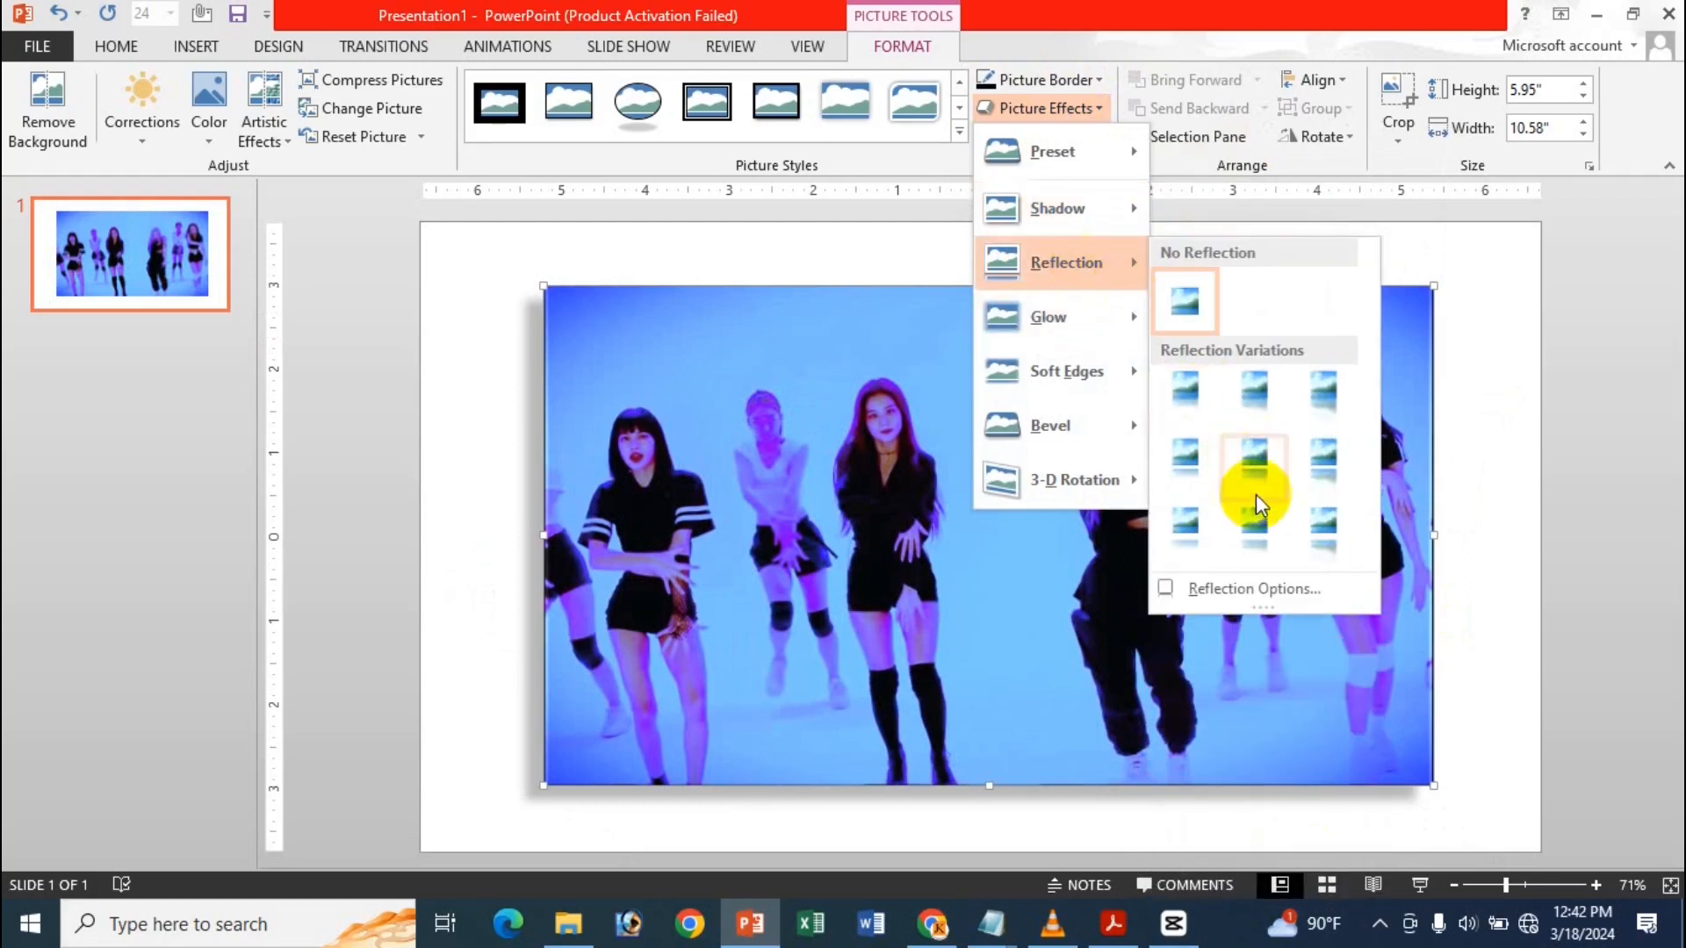
{"action": "left_click", "coordinate": [1331, 526]}
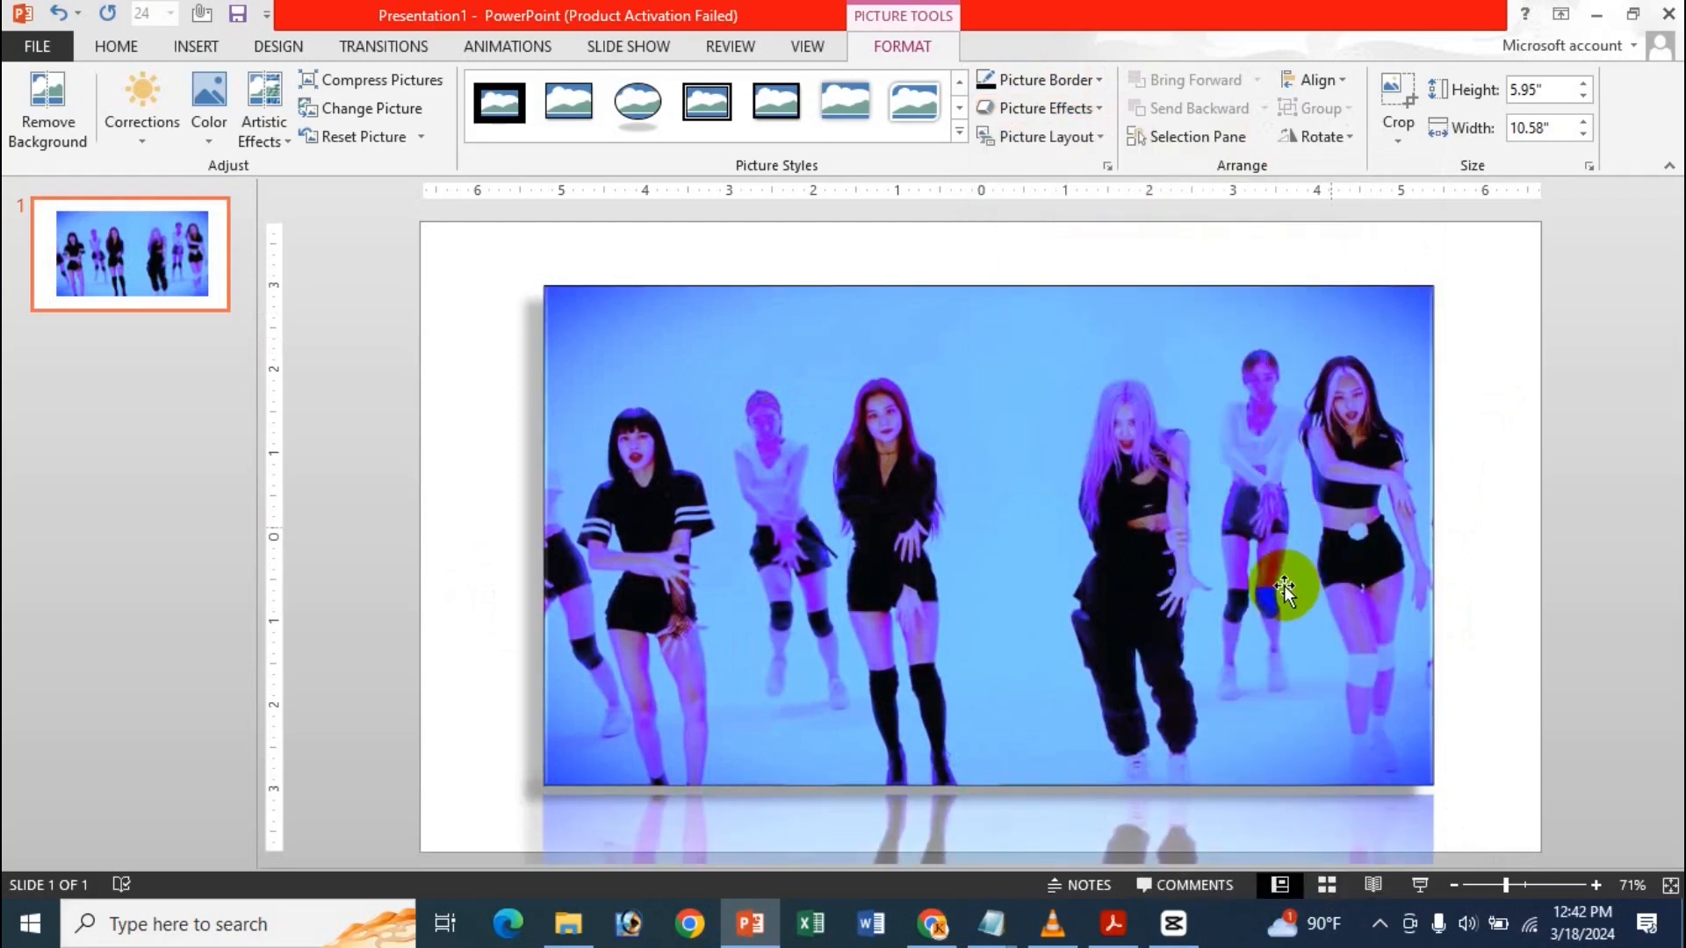
{"action": "scroll", "coordinate": [1142, 632], "scroll_direction": "down", "scroll_amount": 3}
{"action": "scroll", "coordinate": [1018, 720], "scroll_direction": "down", "scroll_amount": 1}
{"action": "scroll", "coordinate": [1031, 717], "scroll_direction": "up", "scroll_amount": 5}
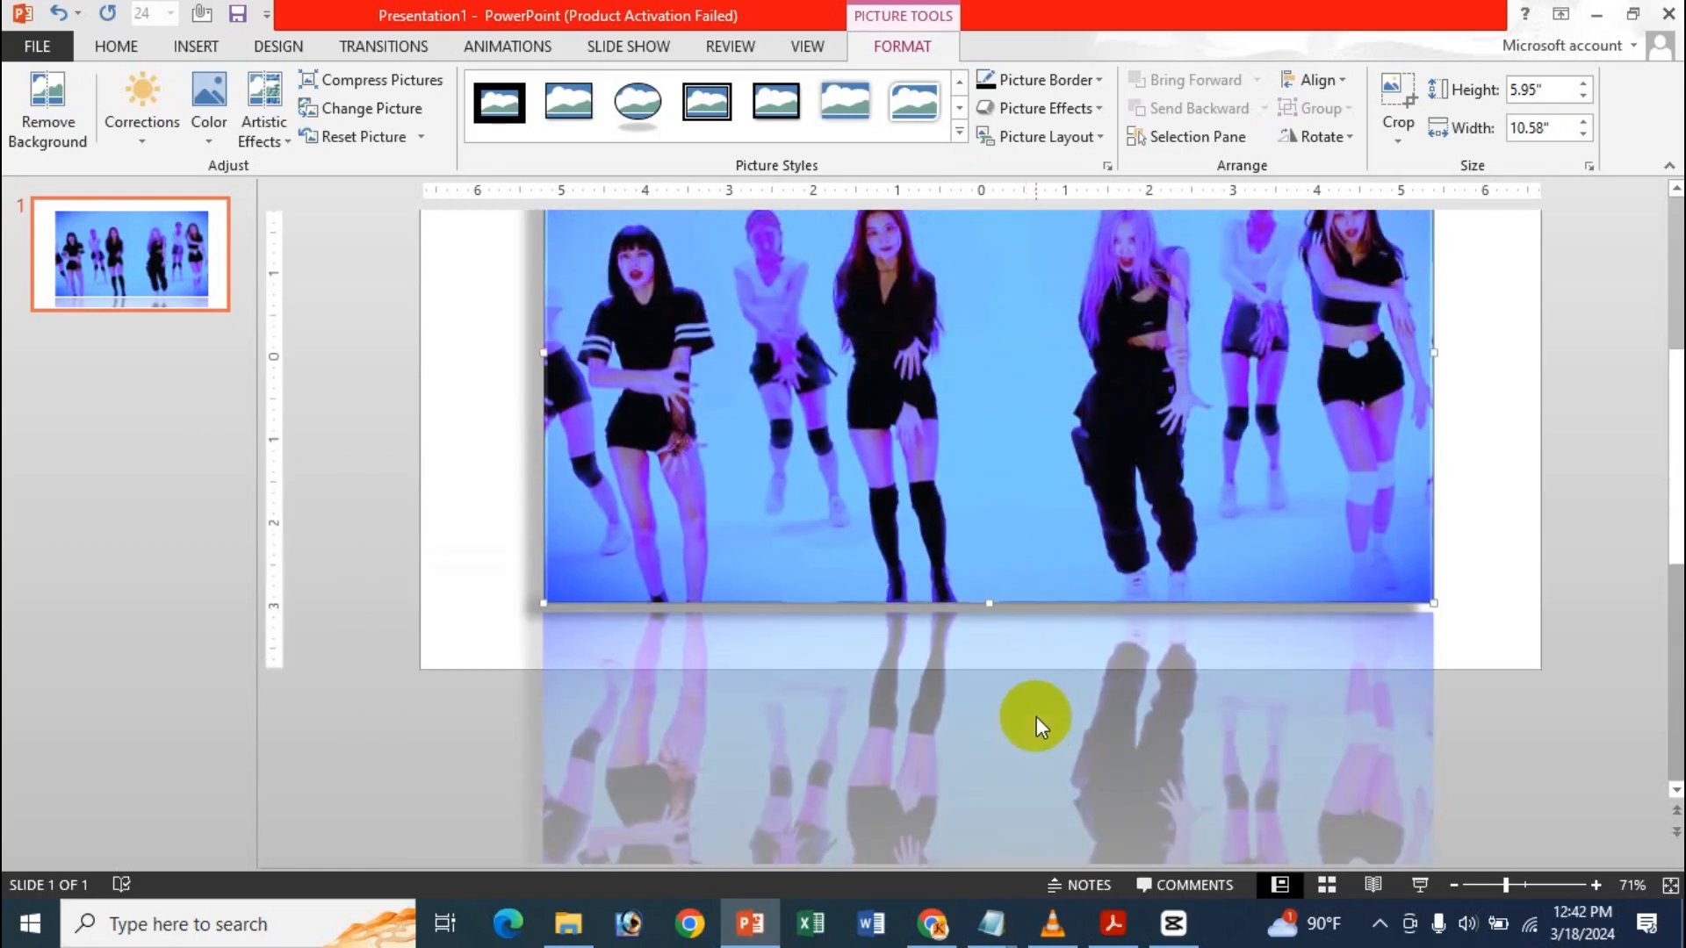
- Give the picture a blue glow from the recent colours with a size of 150 pt through the Glow options
{"action": "left_click", "coordinate": [1074, 119]}
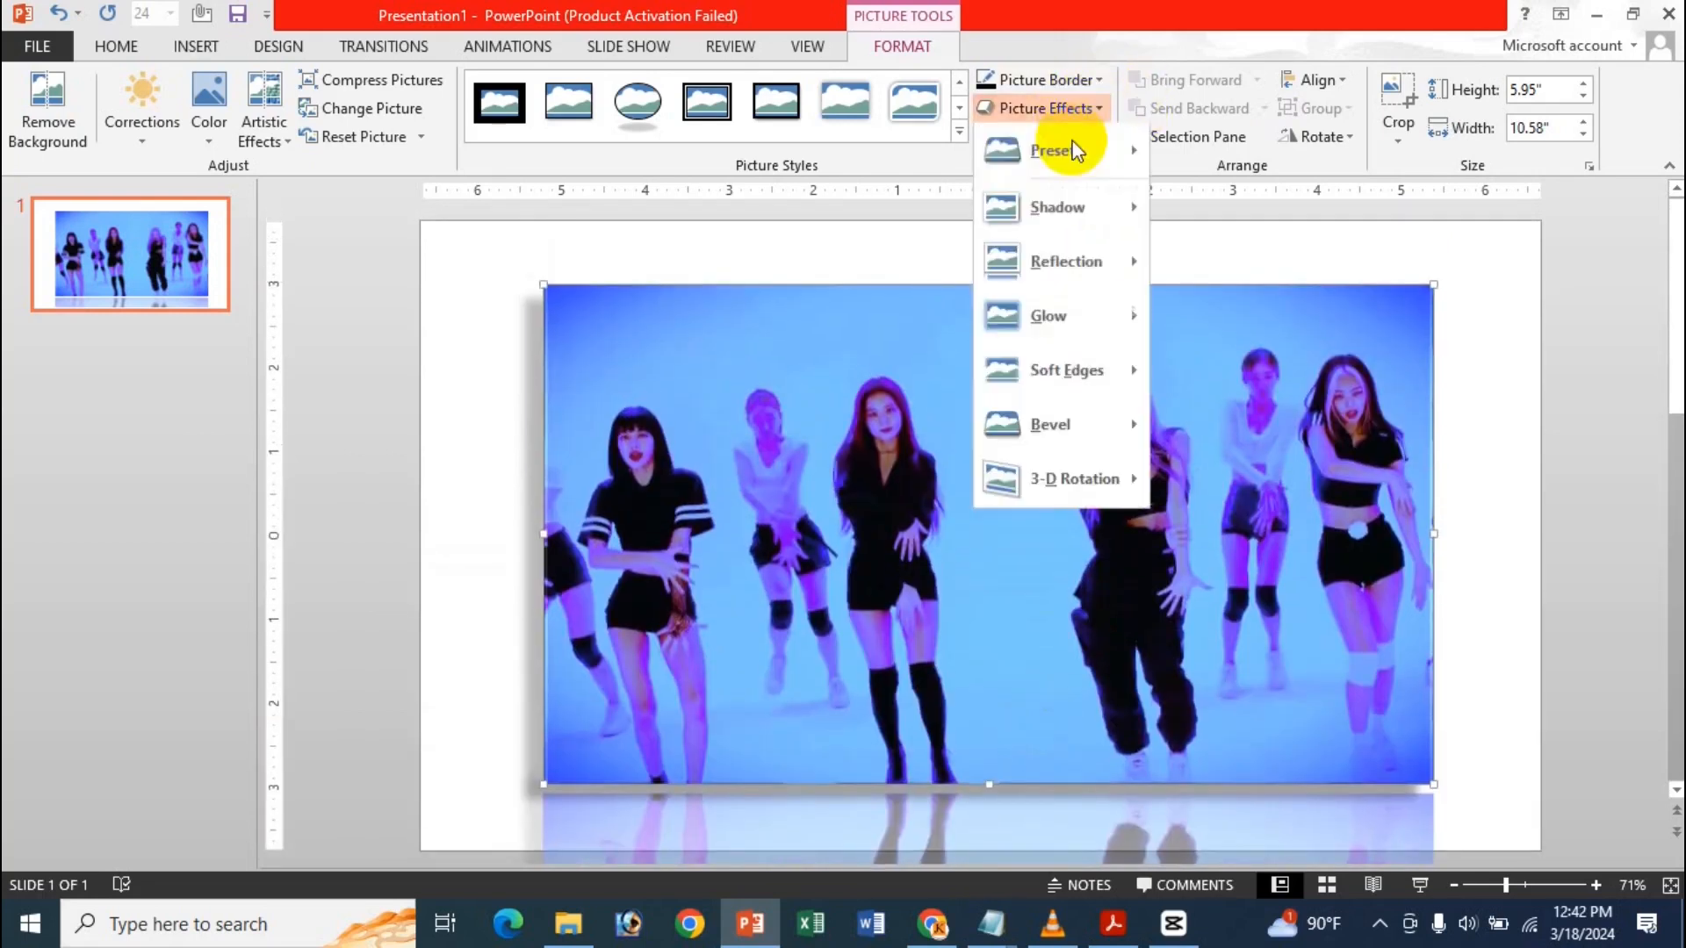
{"action": "mouse_move", "coordinate": [1082, 311]}
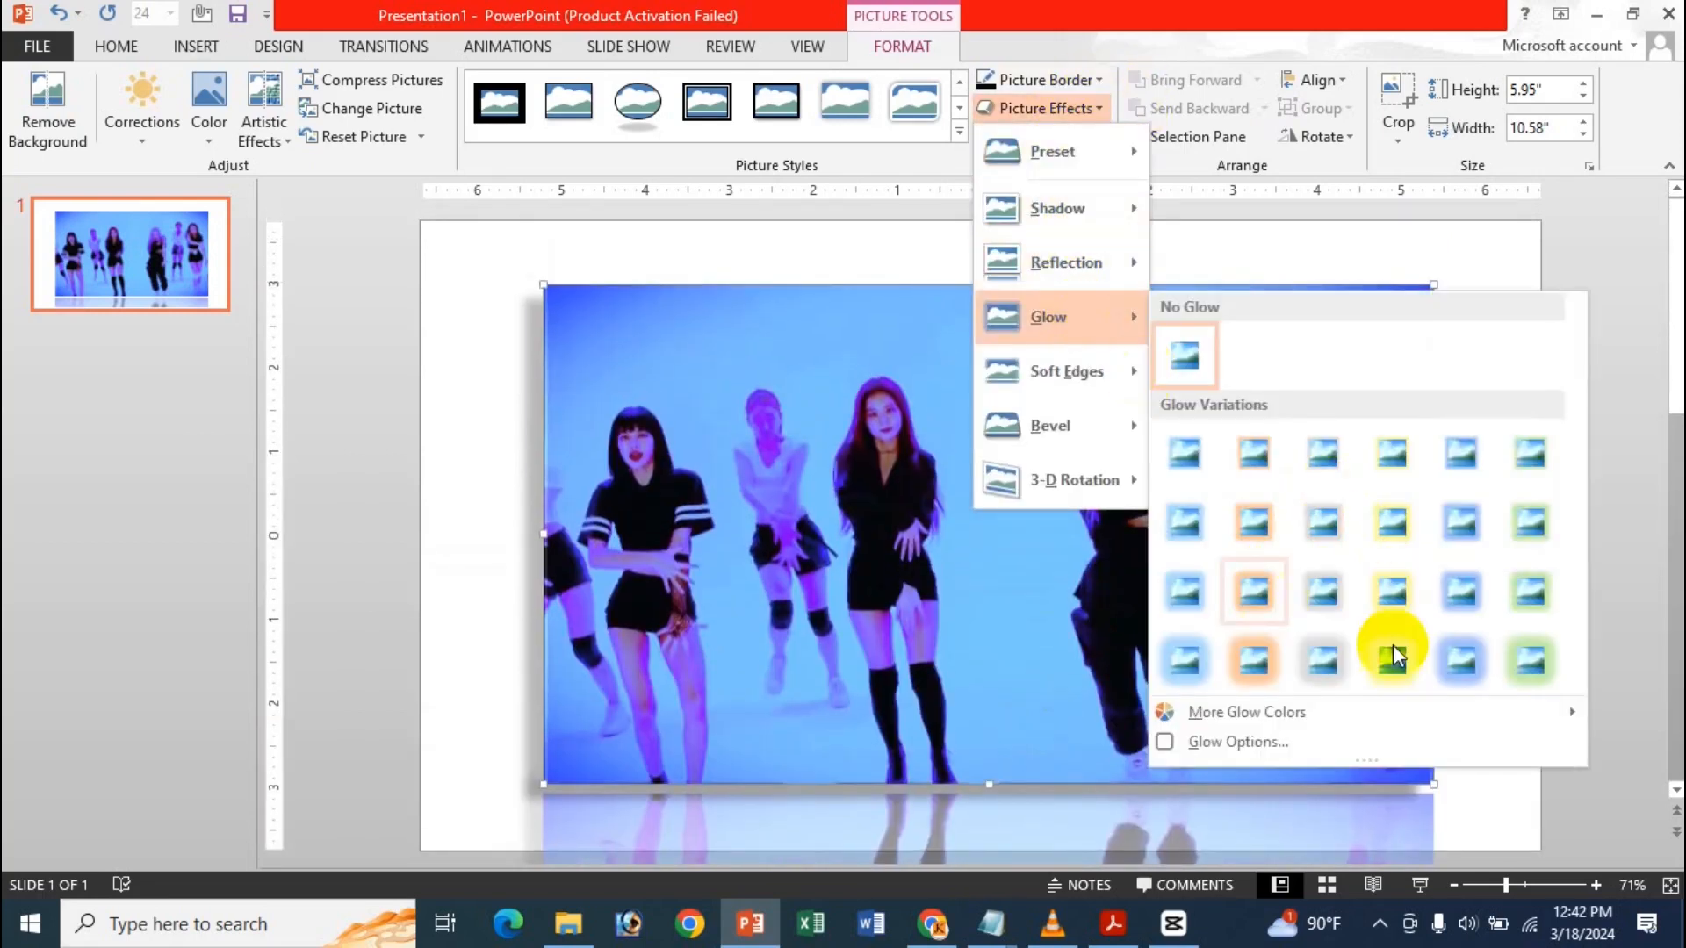
{"action": "mouse_move", "coordinate": [1231, 718]}
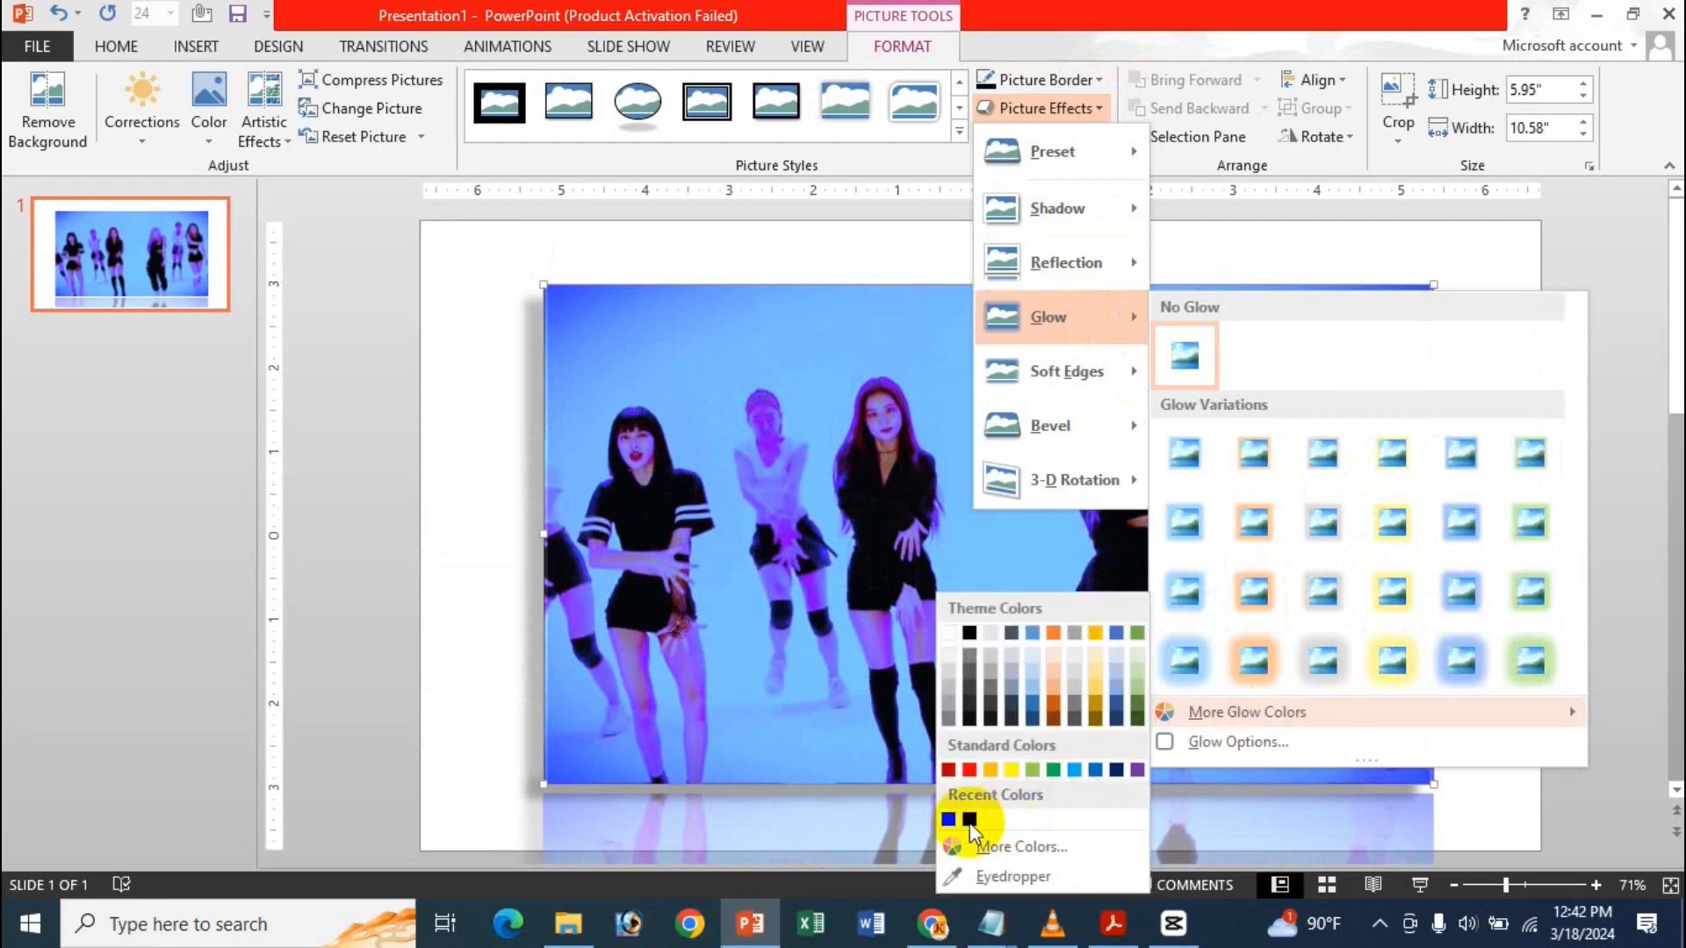
{"action": "left_click", "coordinate": [1252, 739]}
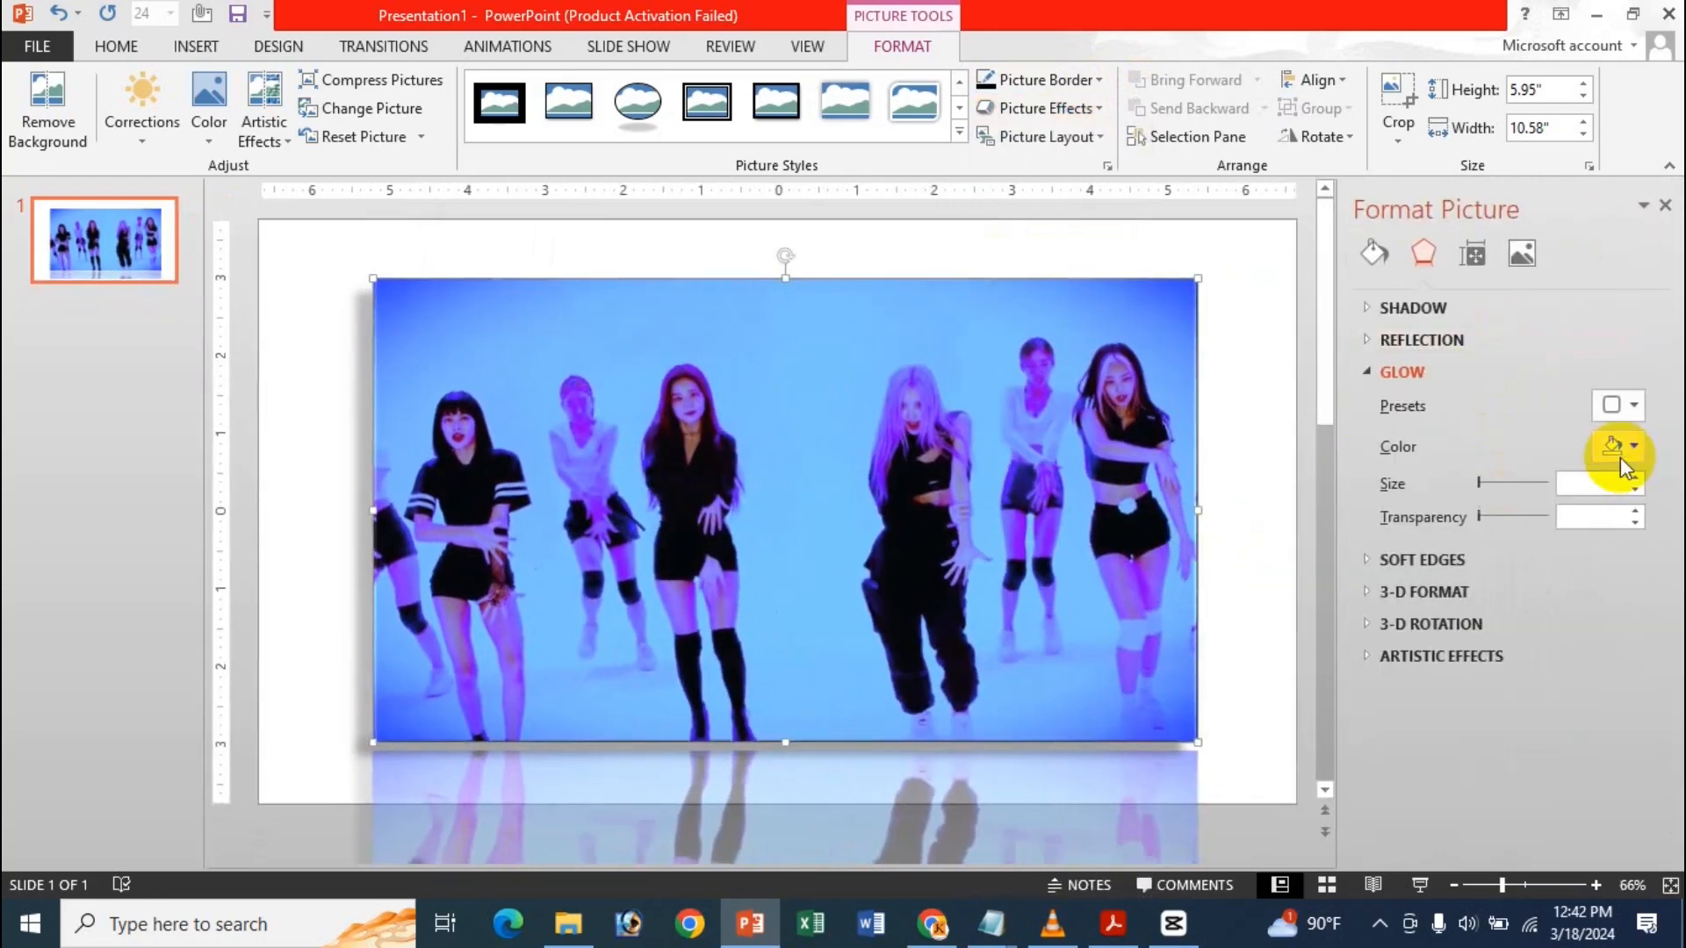
{"action": "left_click", "coordinate": [1618, 445]}
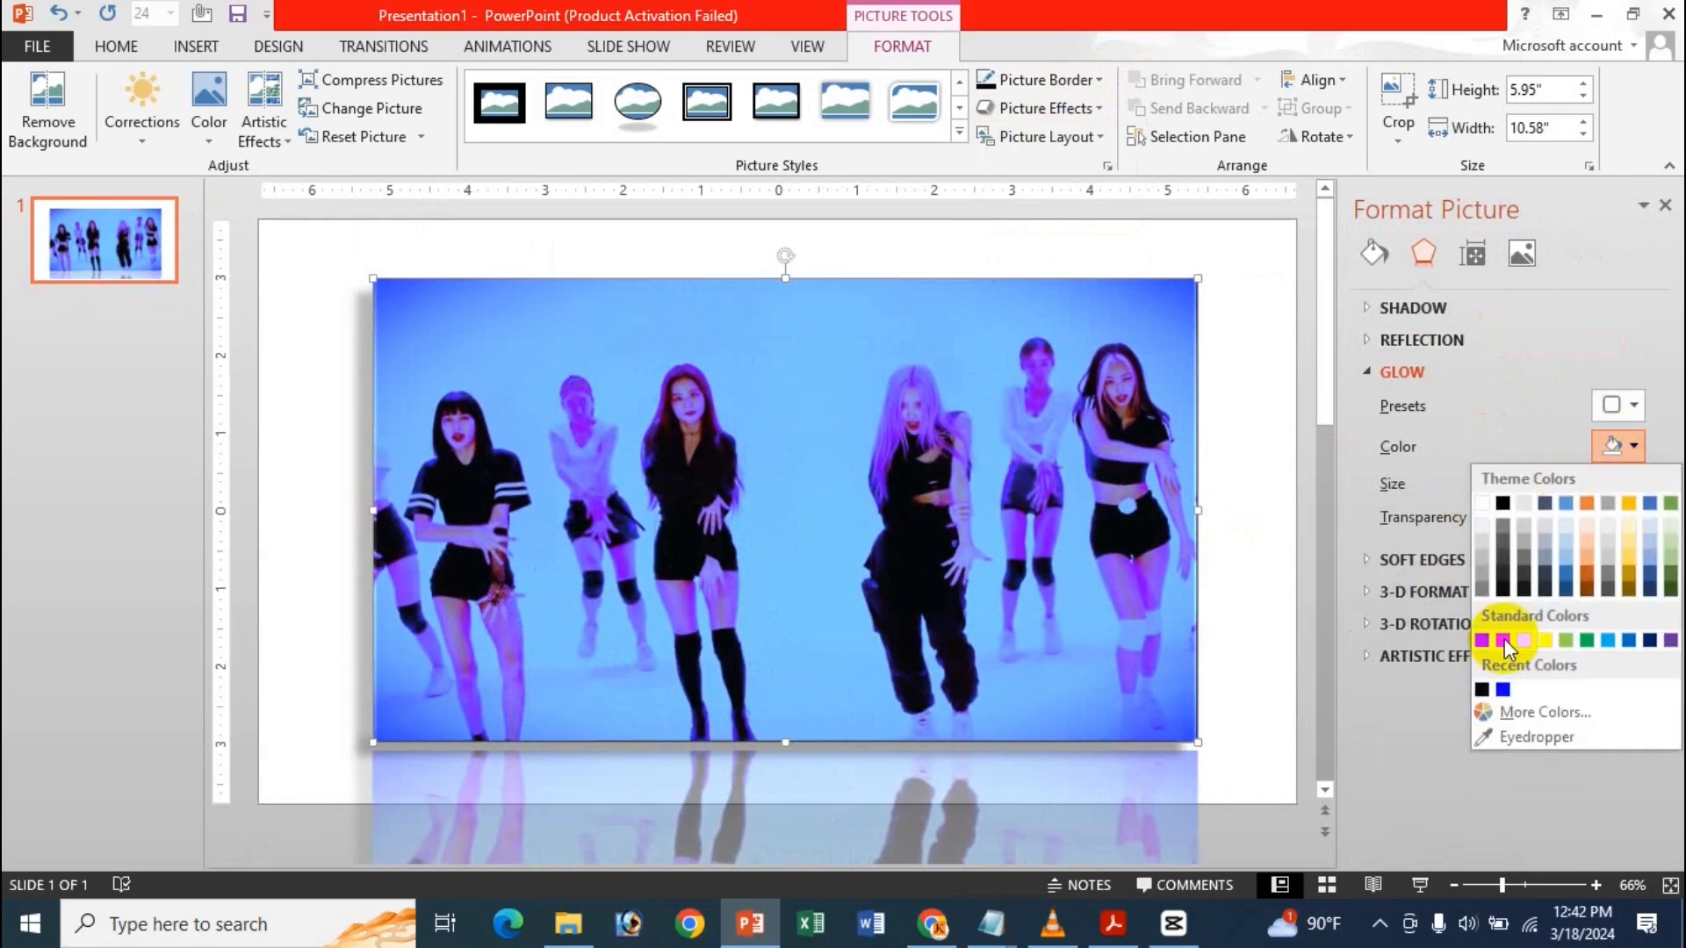
{"action": "left_click", "coordinate": [1504, 689]}
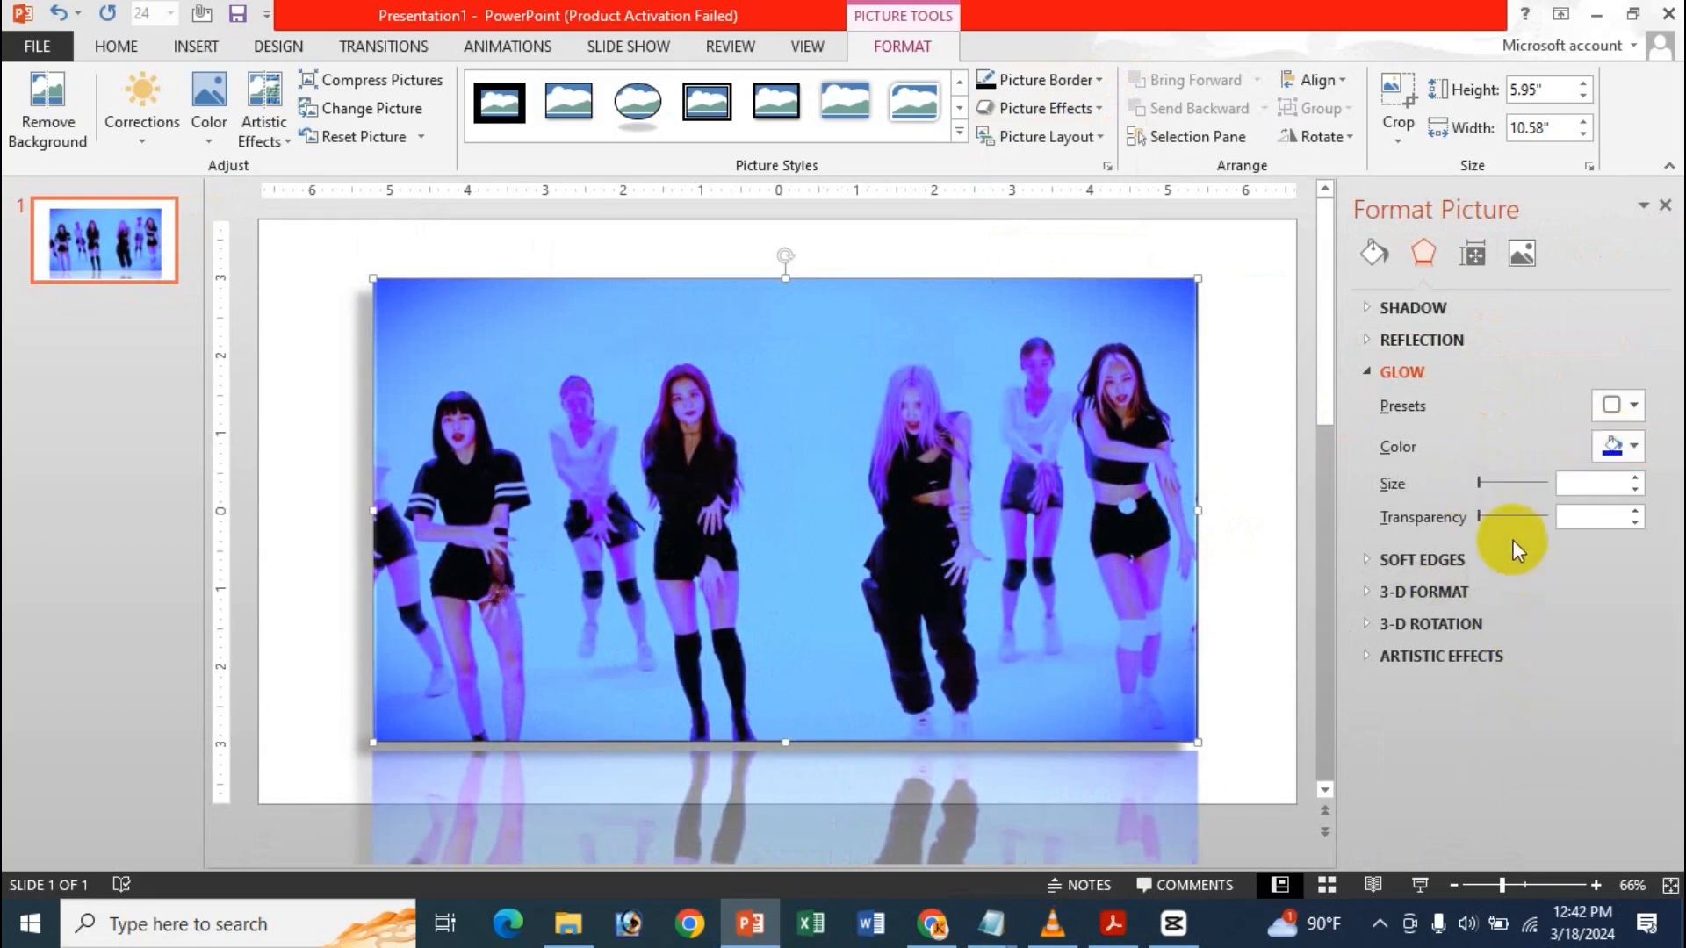
{"action": "left_click", "coordinate": [1484, 483]}
{"action": "left_click_drag", "start_coordinate": [1529, 481], "coordinate": [1670, 479]}
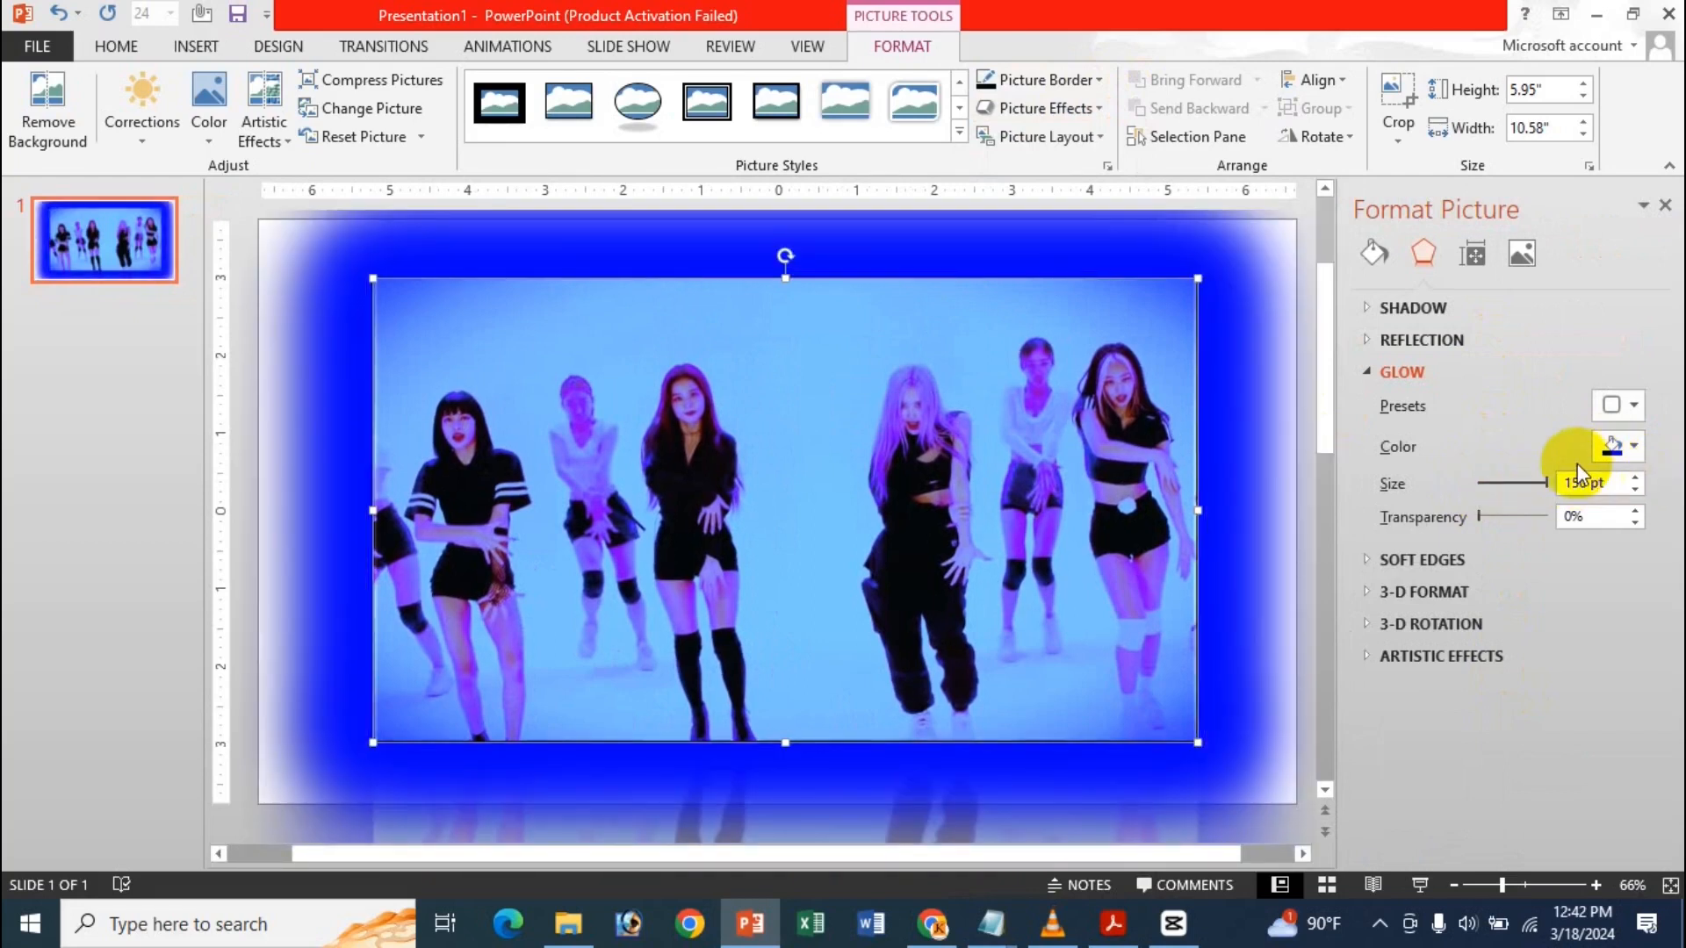
- Set the glow's transparency to 62% and close the picture formatting settings
{"action": "left_click_drag", "start_coordinate": [1480, 516], "coordinate": [1533, 519]}
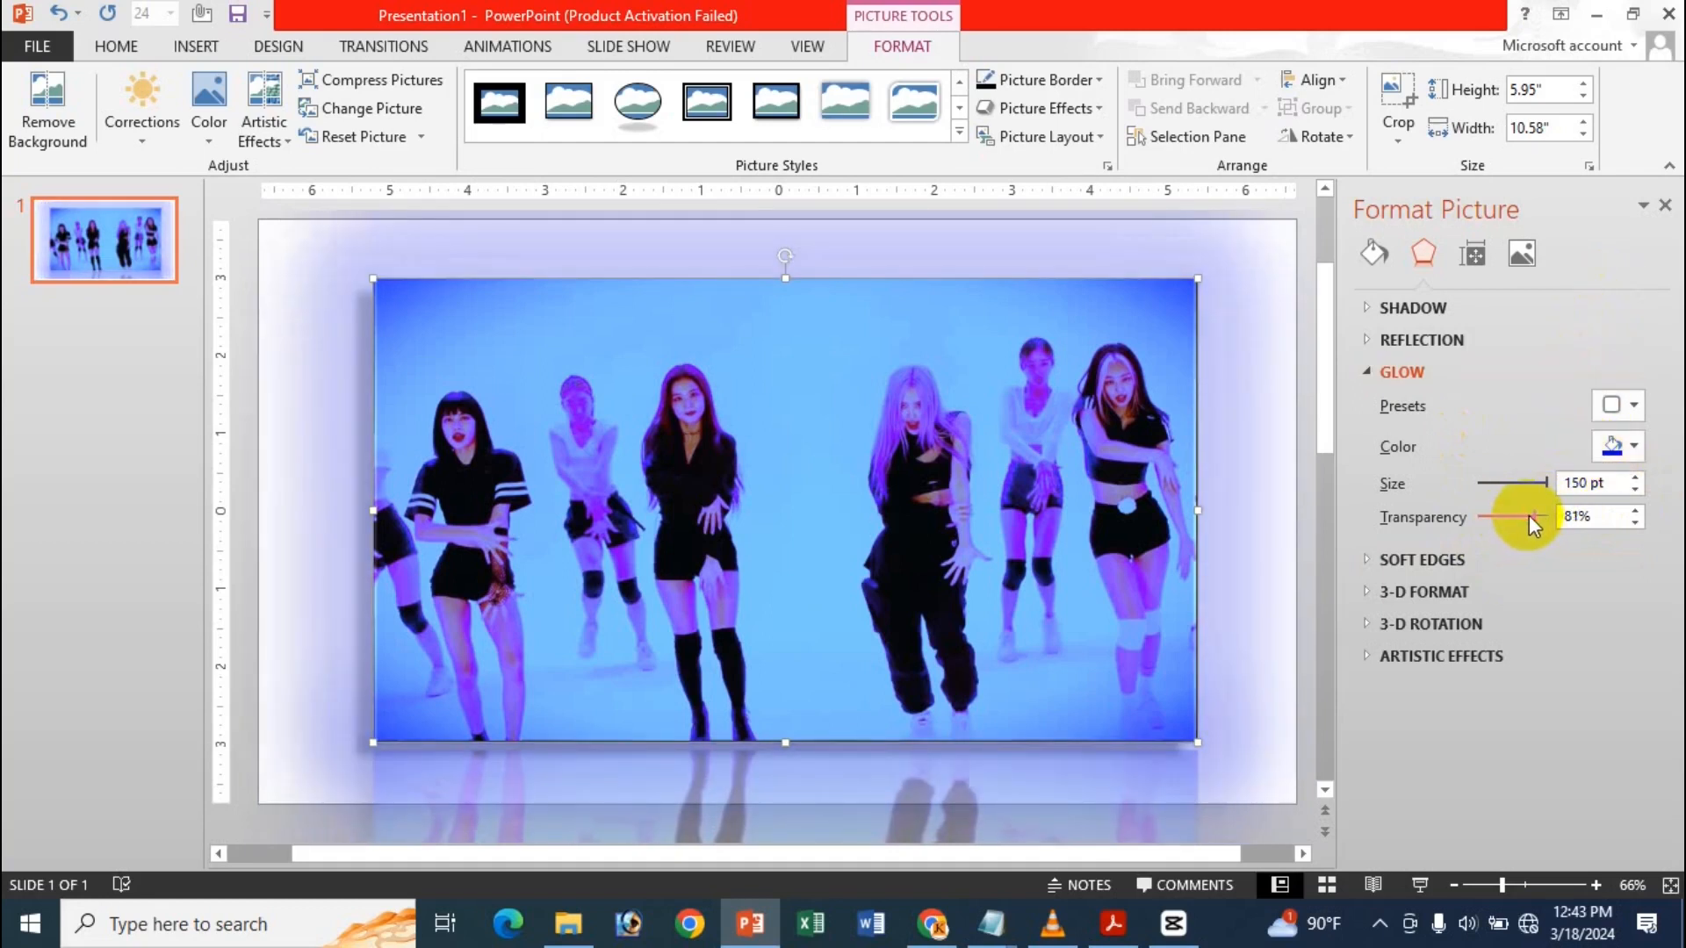
{"action": "left_click_drag", "start_coordinate": [1524, 518], "coordinate": [1521, 518]}
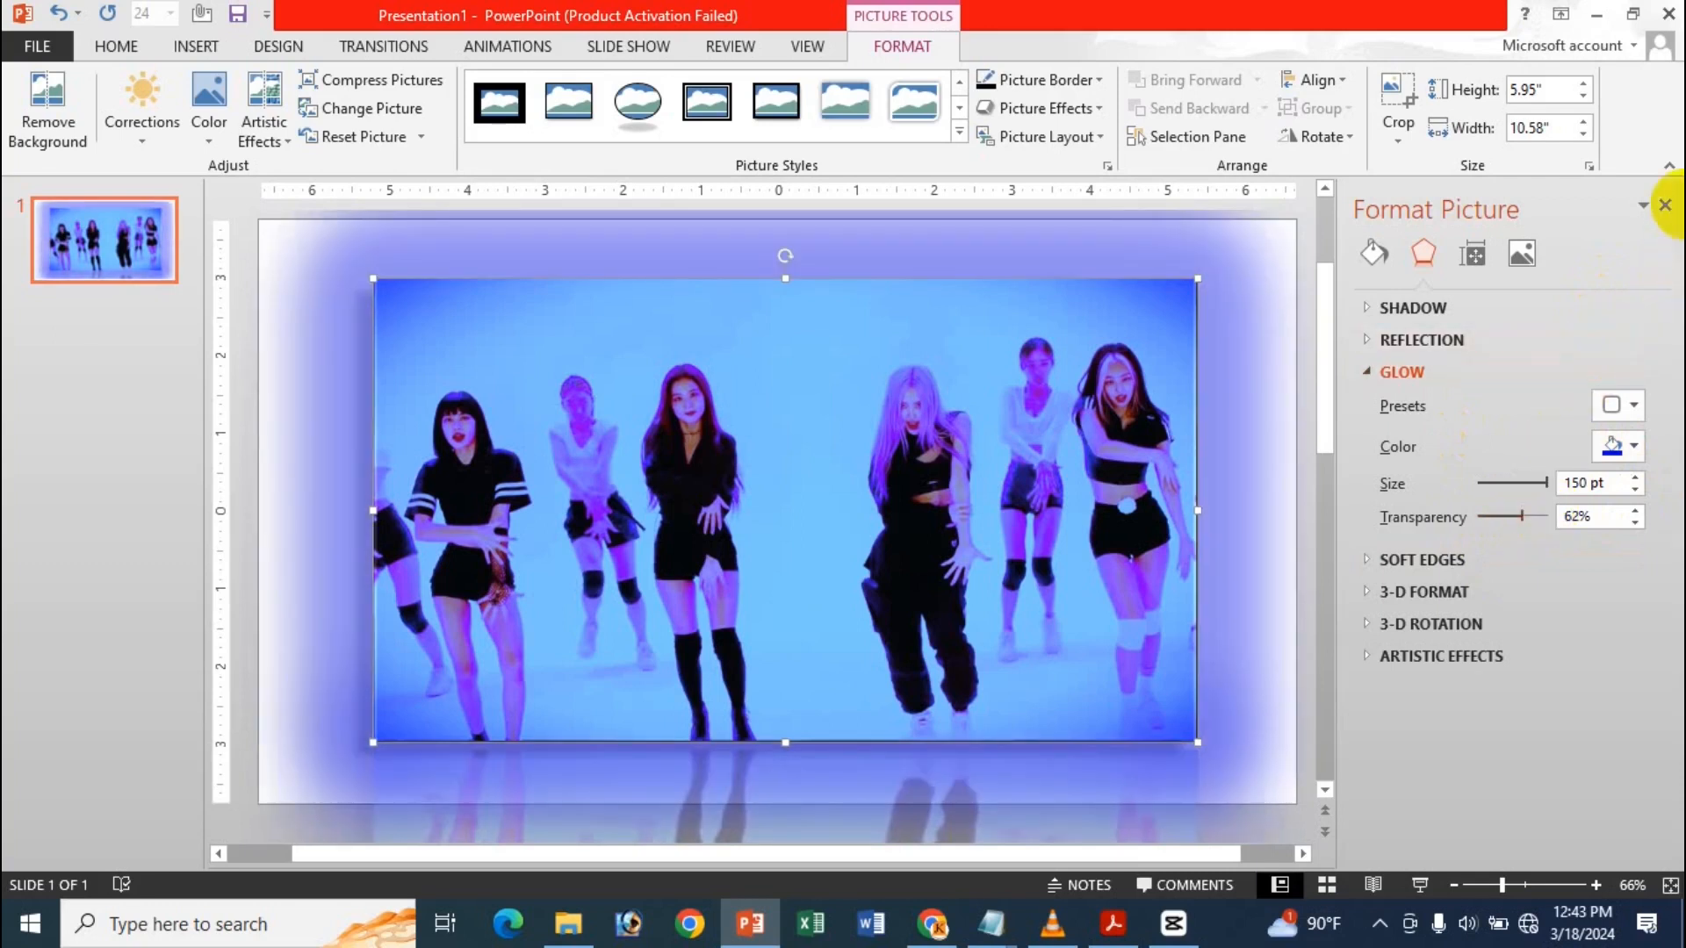
{"action": "left_click", "coordinate": [1663, 211]}
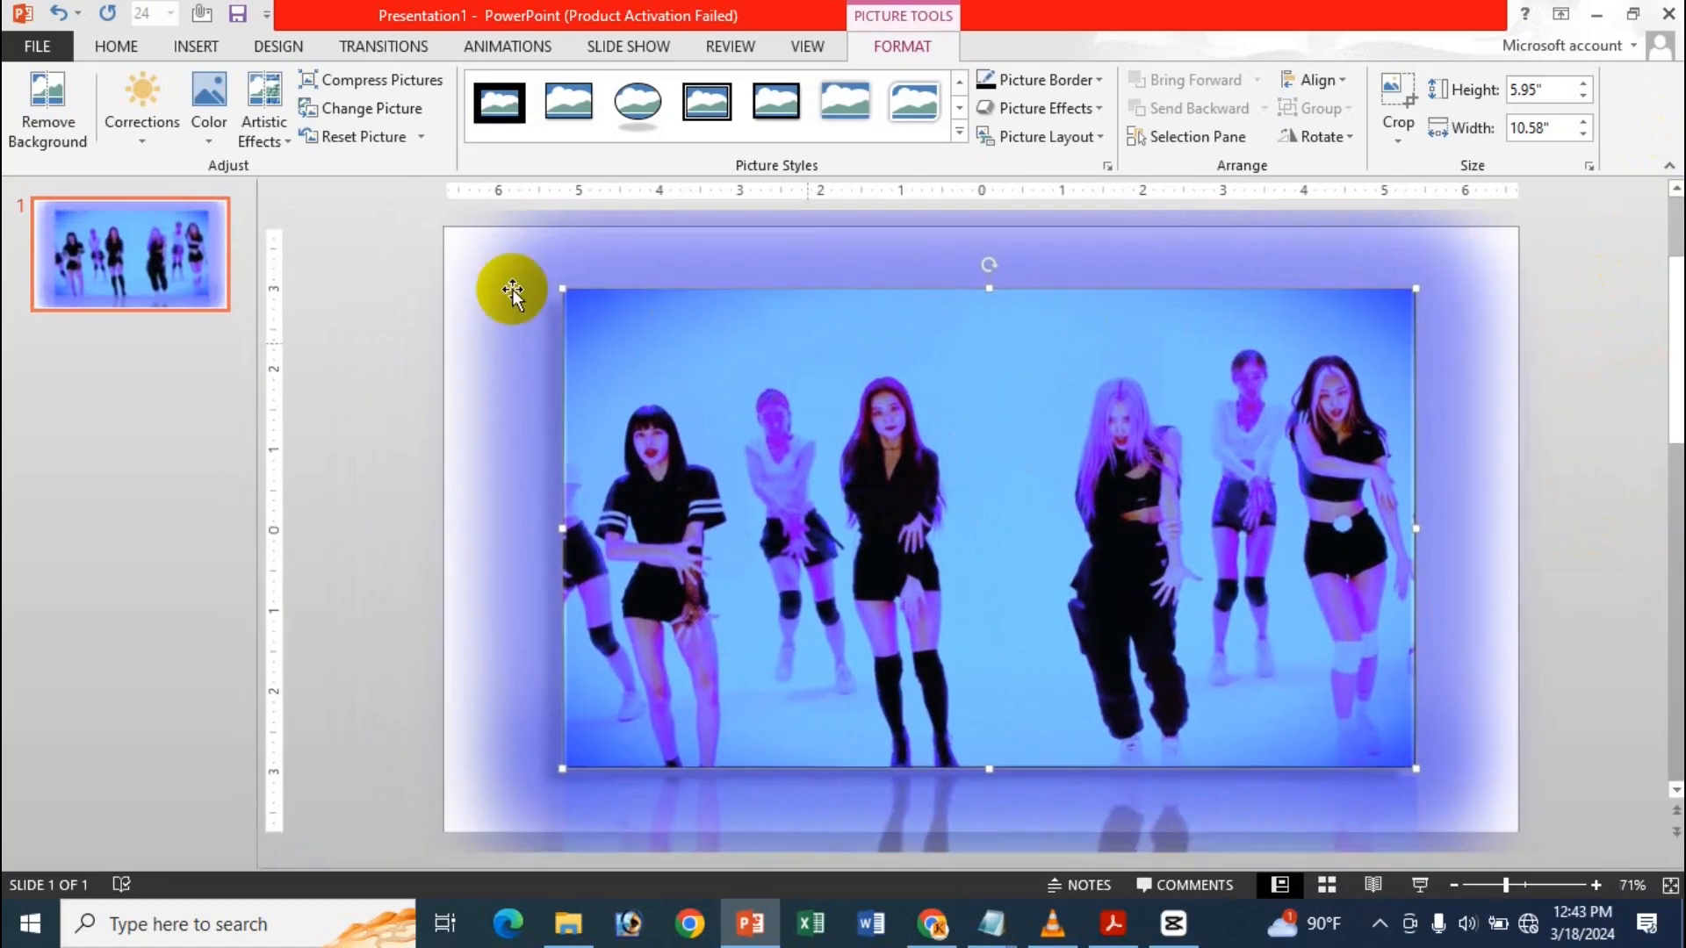
- Look over the Soft Edges options and apply the first bevel in the second row to the picture
{"action": "left_click", "coordinate": [1050, 108]}
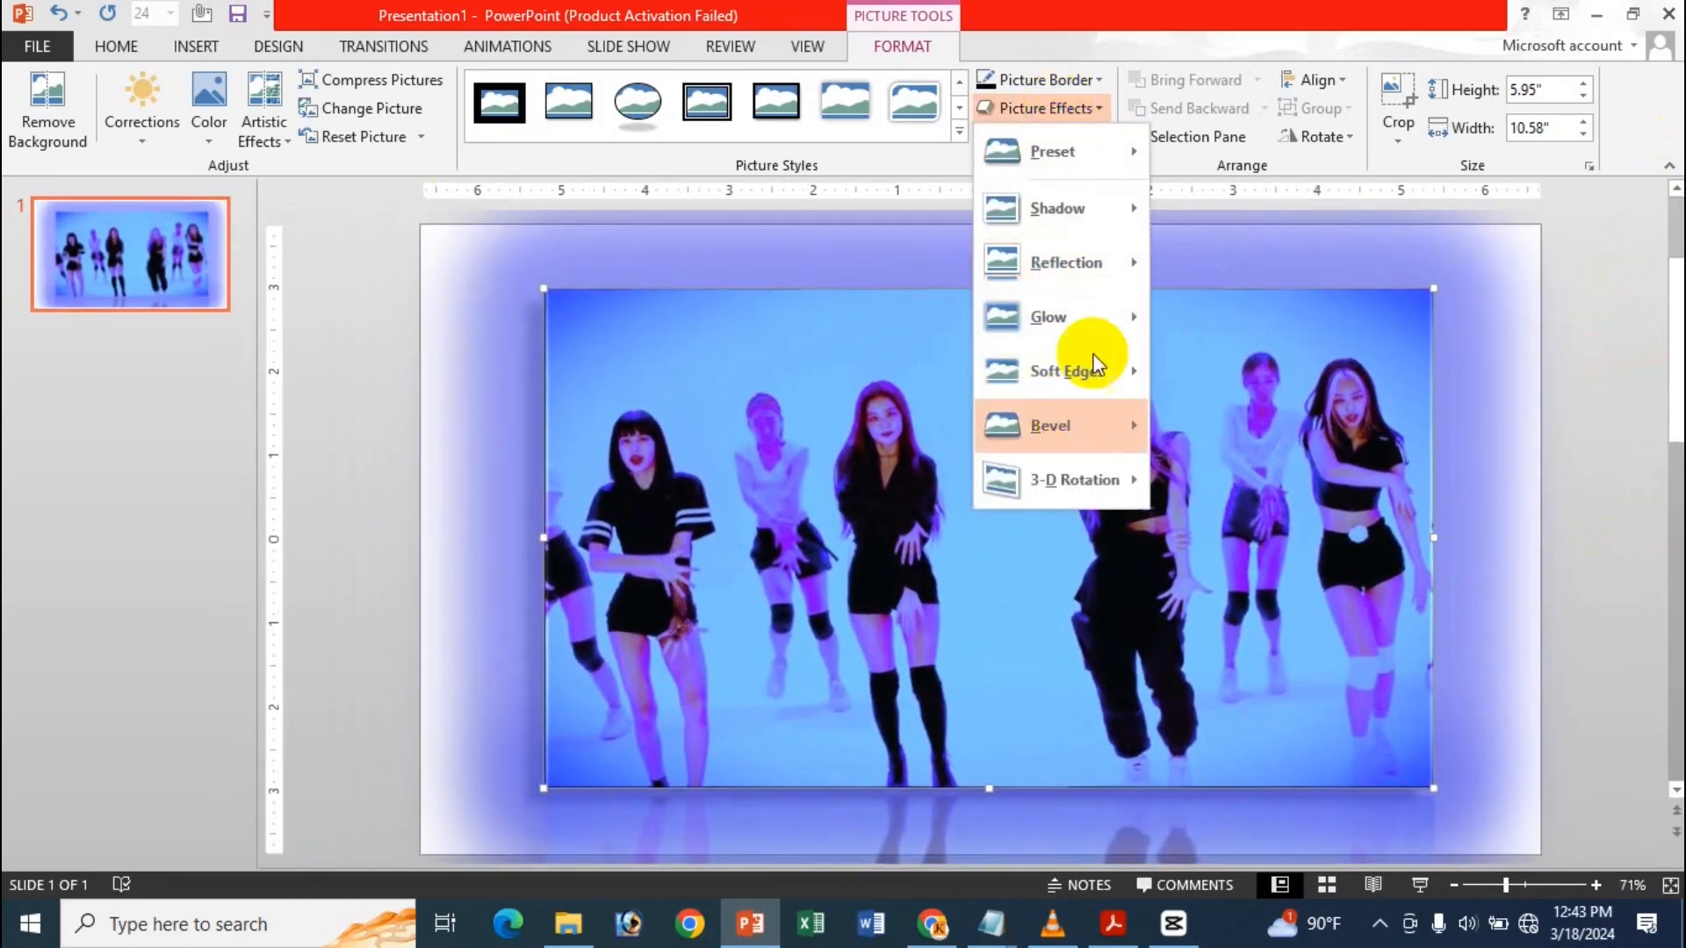
{"action": "mouse_move", "coordinate": [1094, 367]}
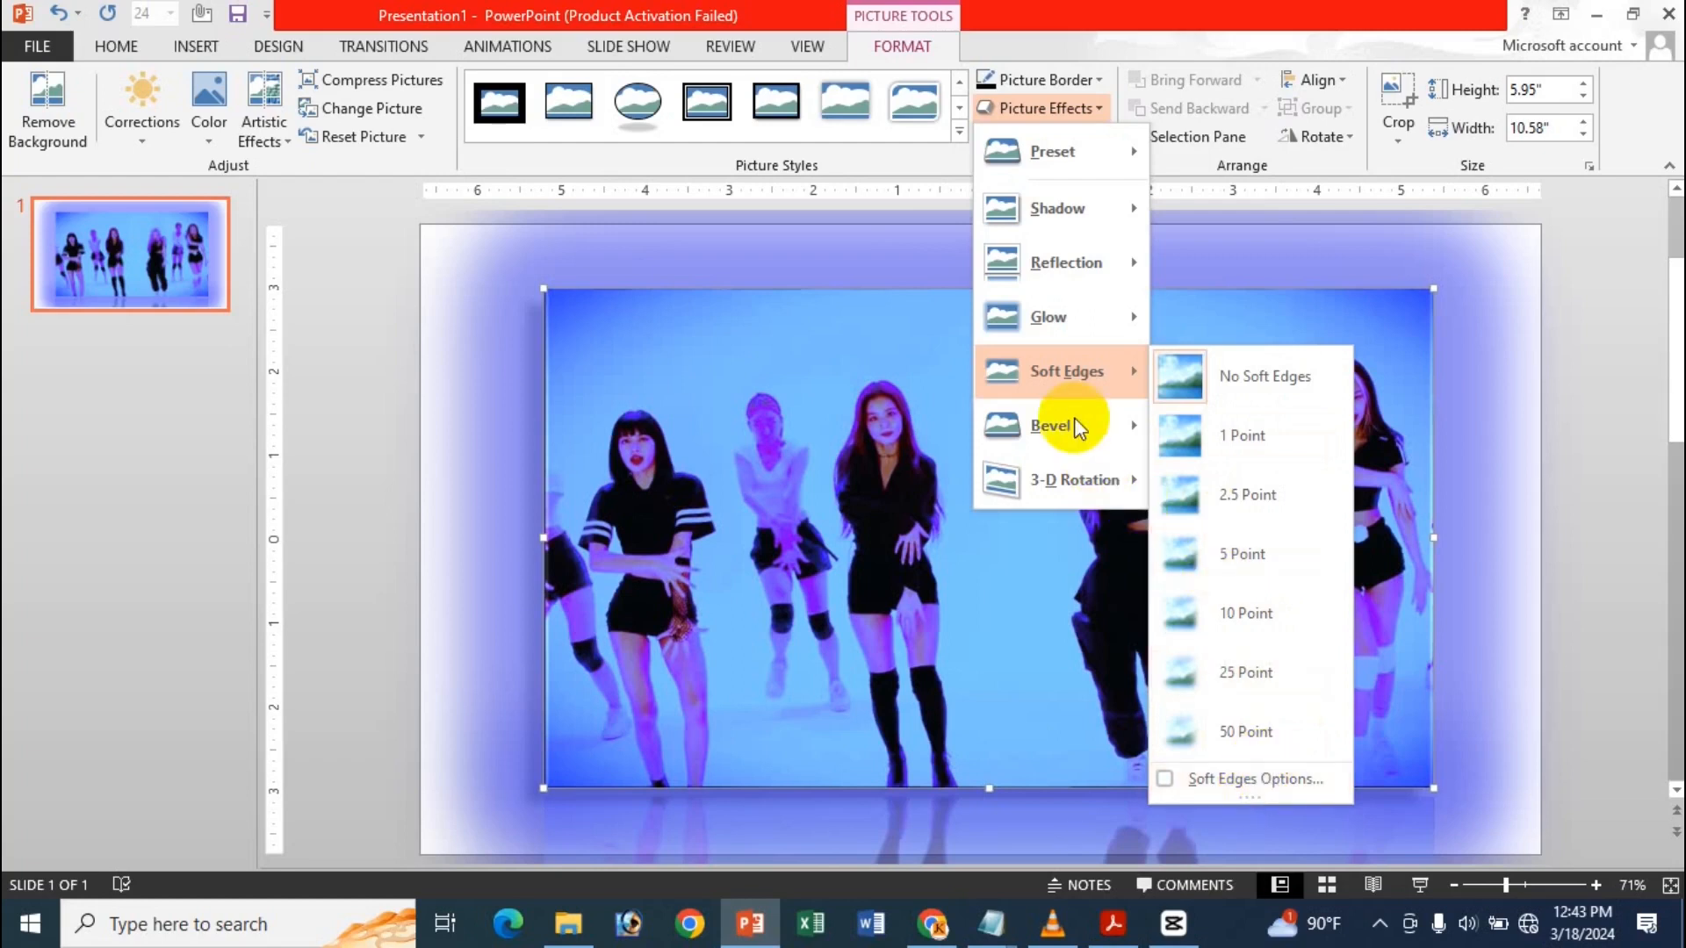
{"action": "mouse_move", "coordinate": [1069, 424]}
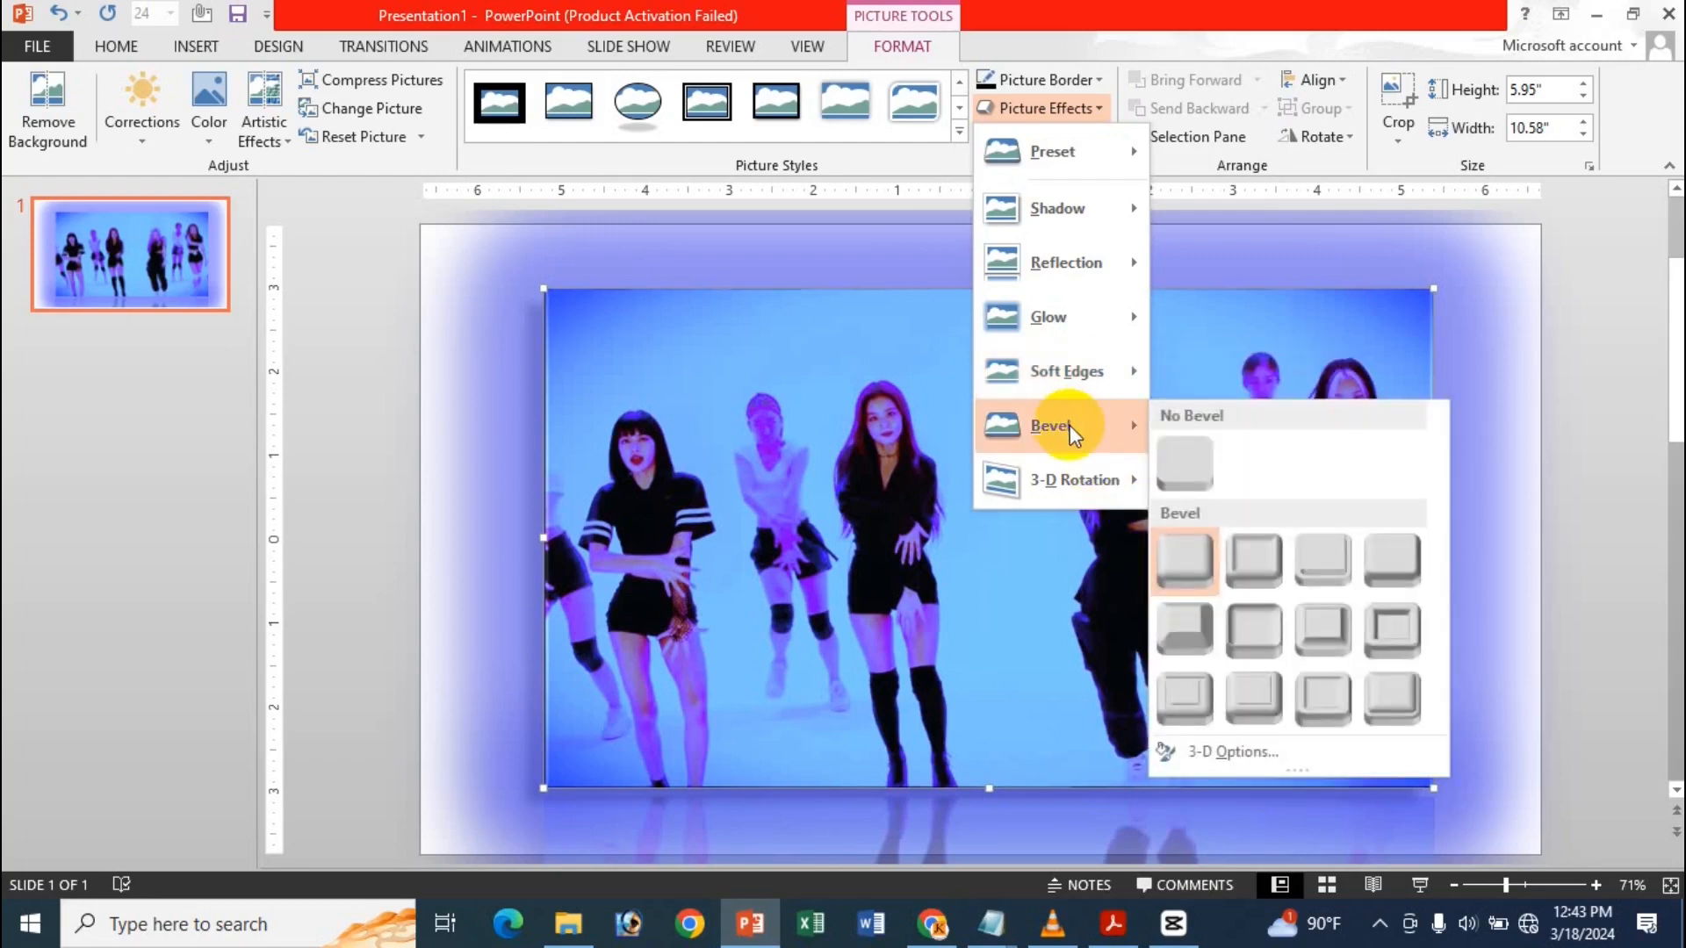
{"action": "left_click", "coordinate": [1188, 618]}
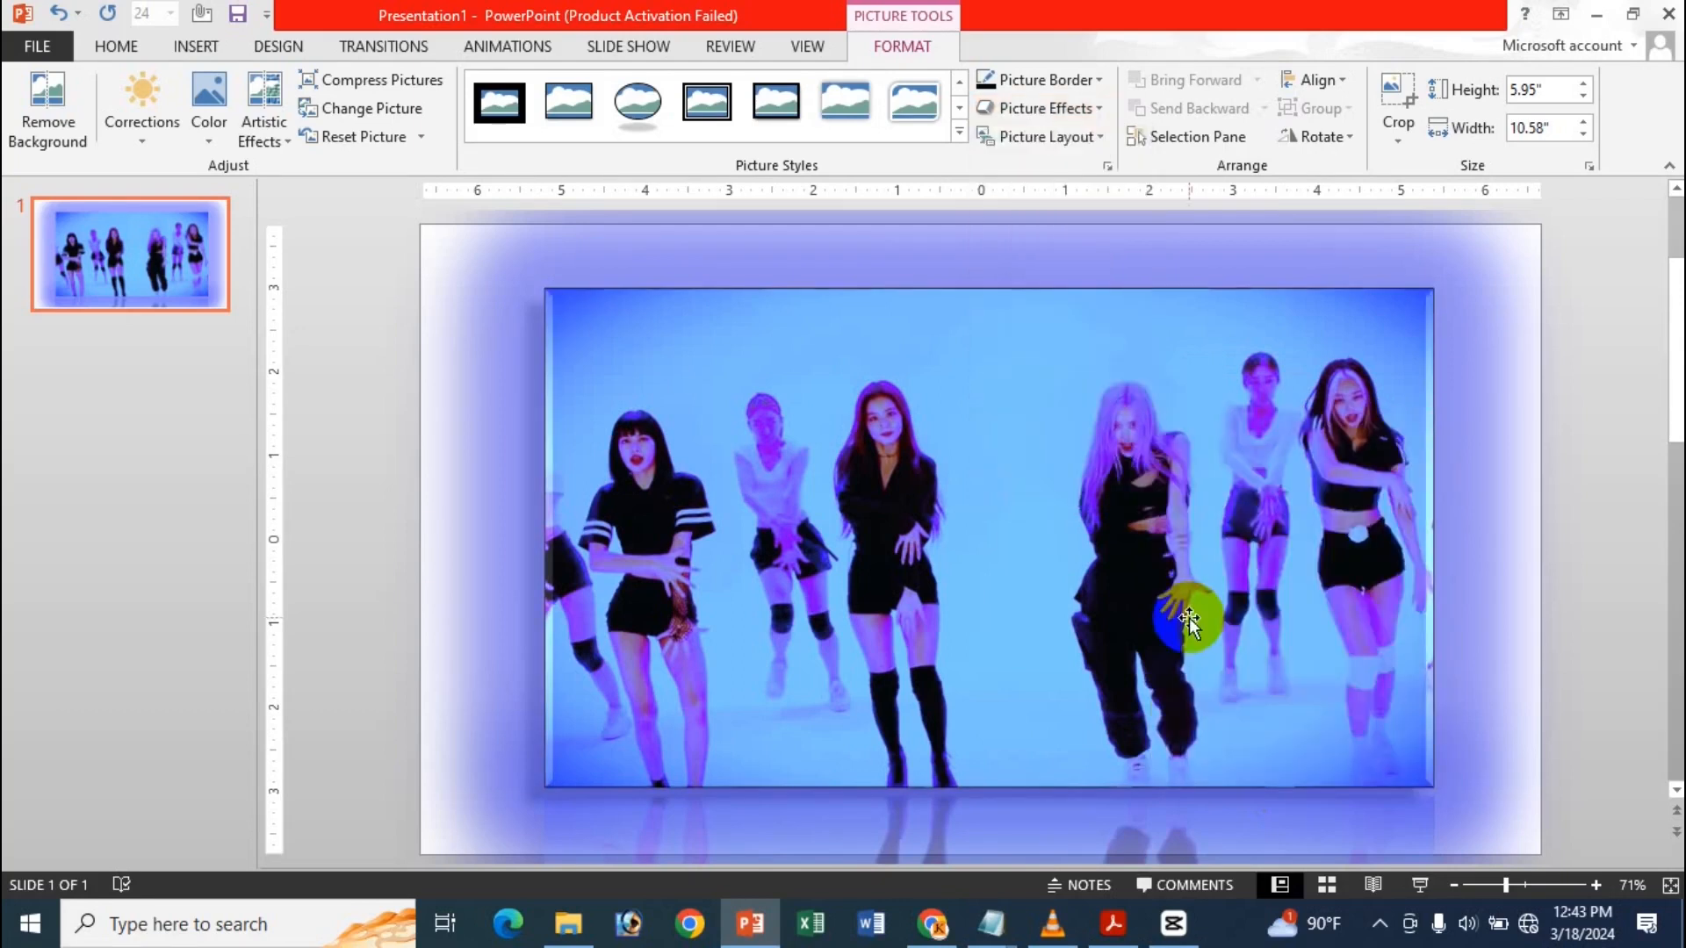
- Apply the first Perspective preset from the 3-D Rotation effects to the slide picture
{"action": "left_click", "coordinate": [952, 527]}
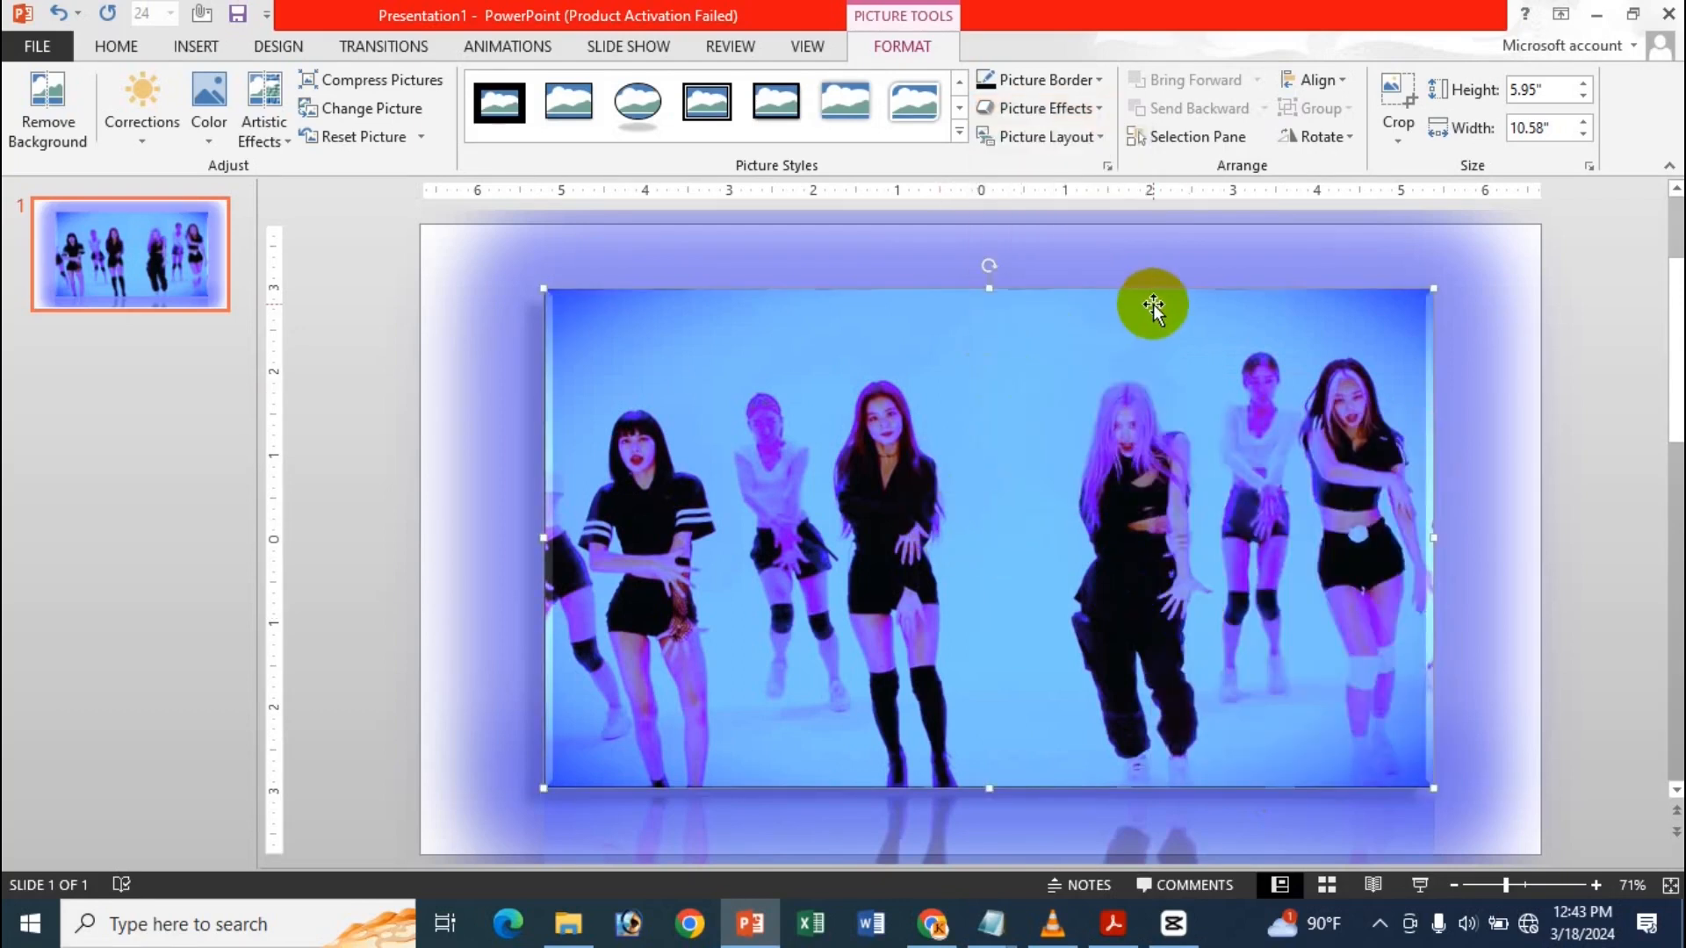
{"action": "left_click", "coordinate": [1059, 107]}
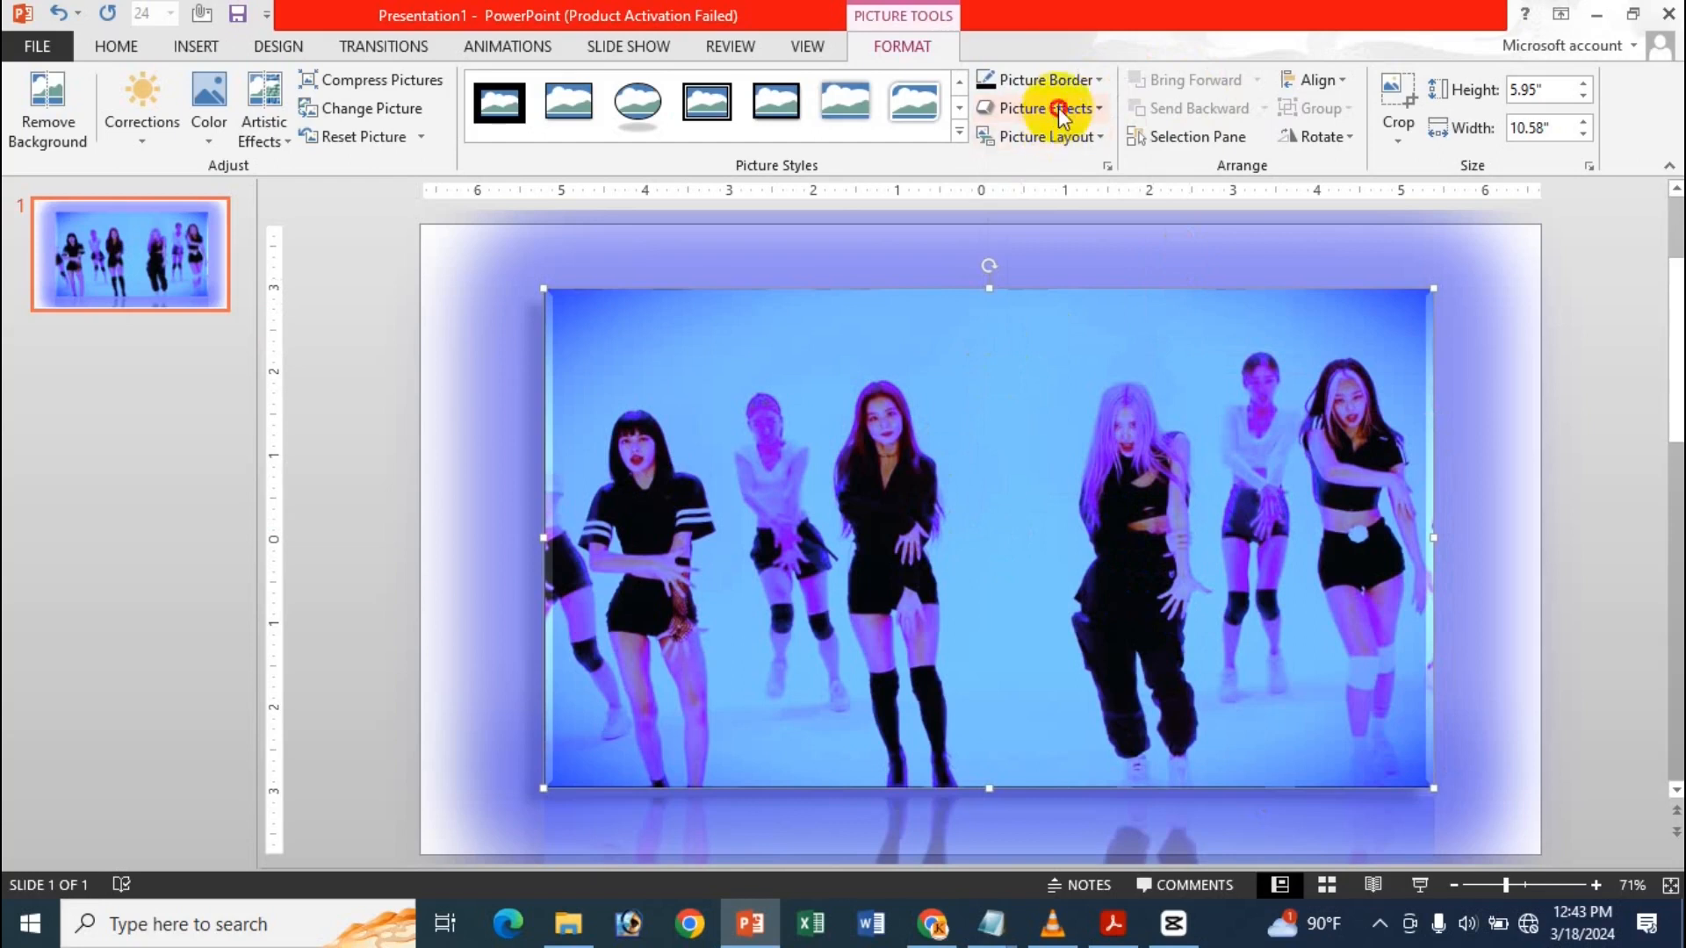
{"action": "mouse_move", "coordinate": [1121, 503]}
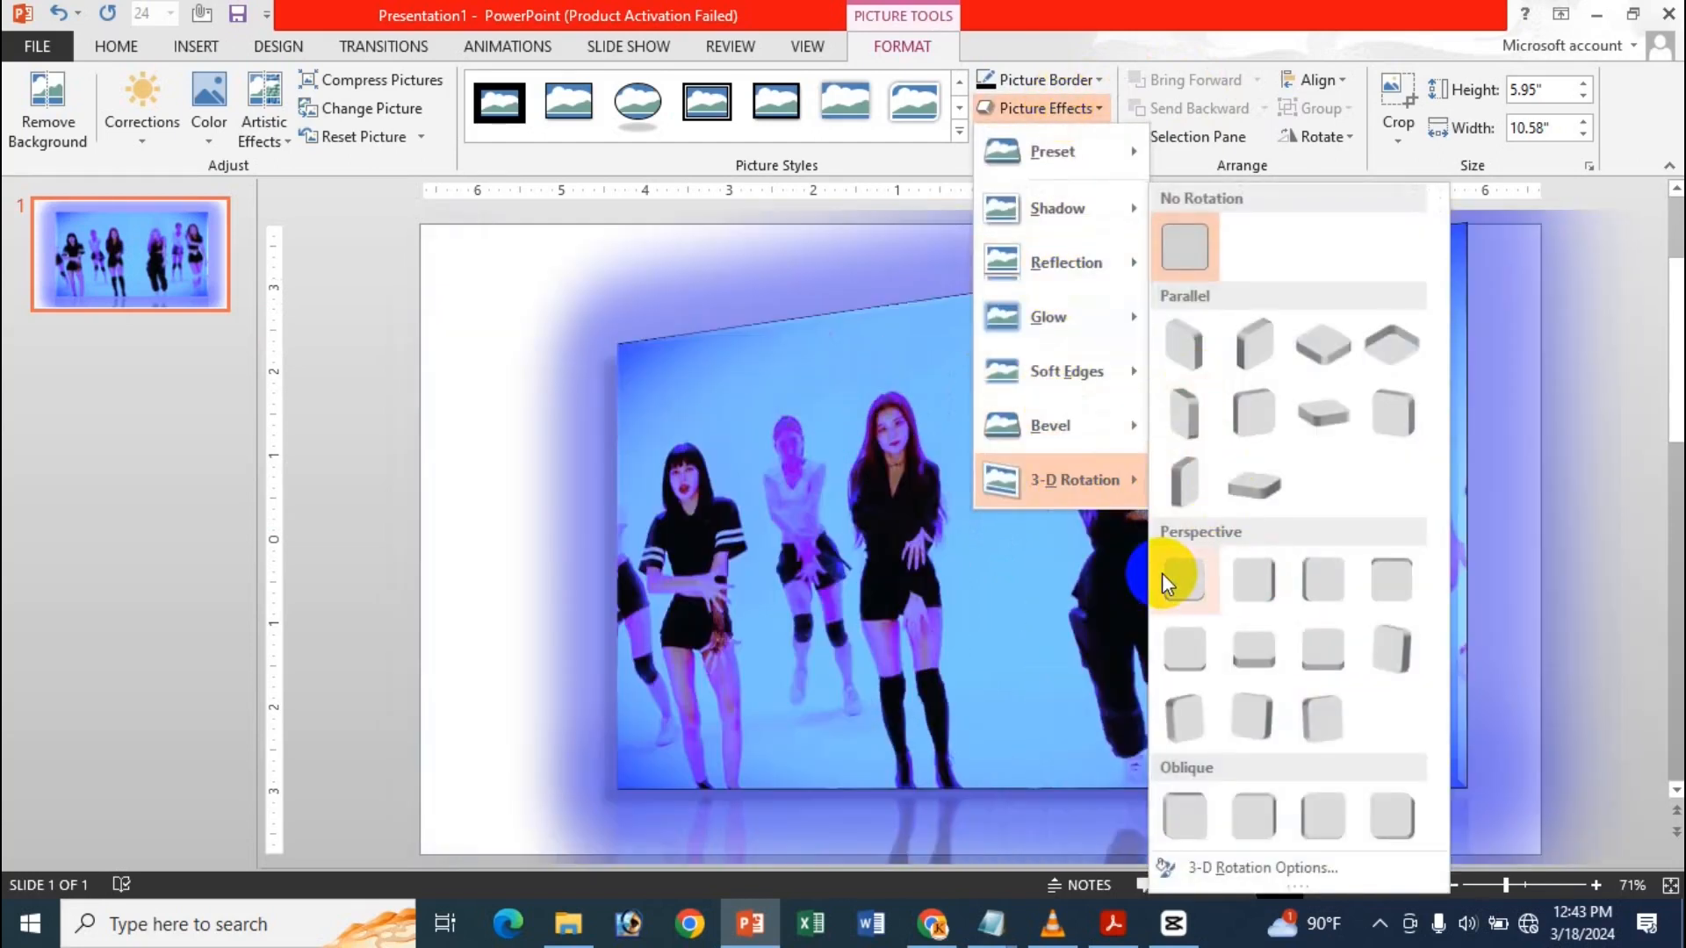
{"action": "left_click", "coordinate": [1161, 572]}
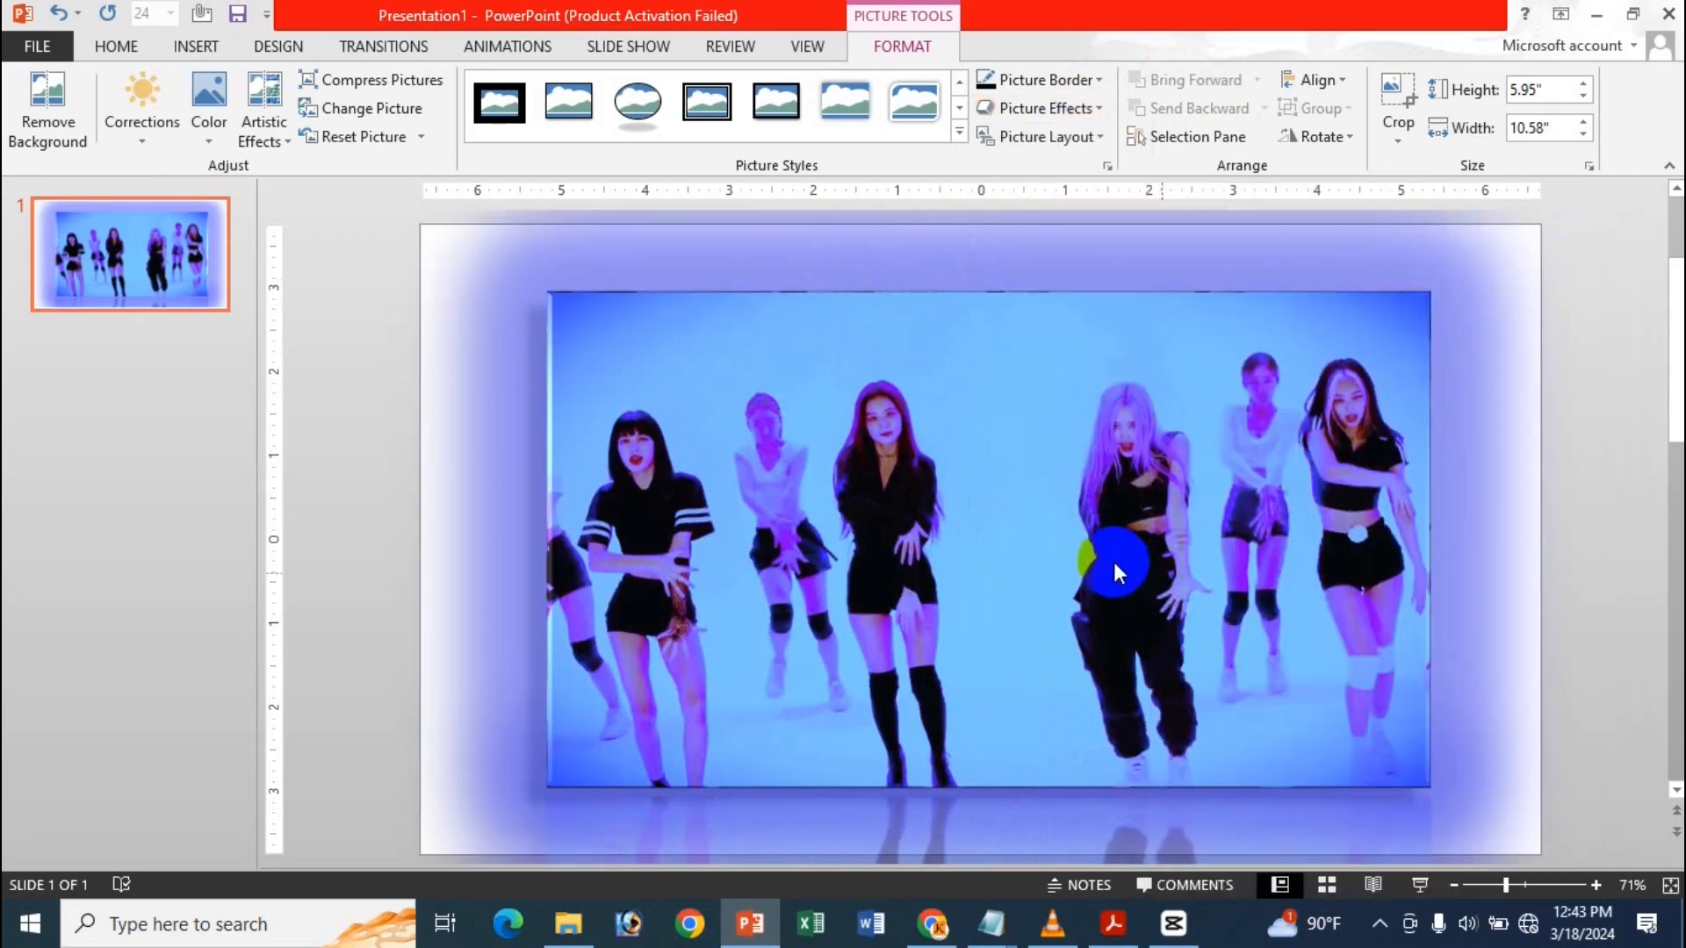
- Look at the picture's 3-D Rotation options and close the formatting settings
{"action": "left_click", "coordinate": [1094, 118]}
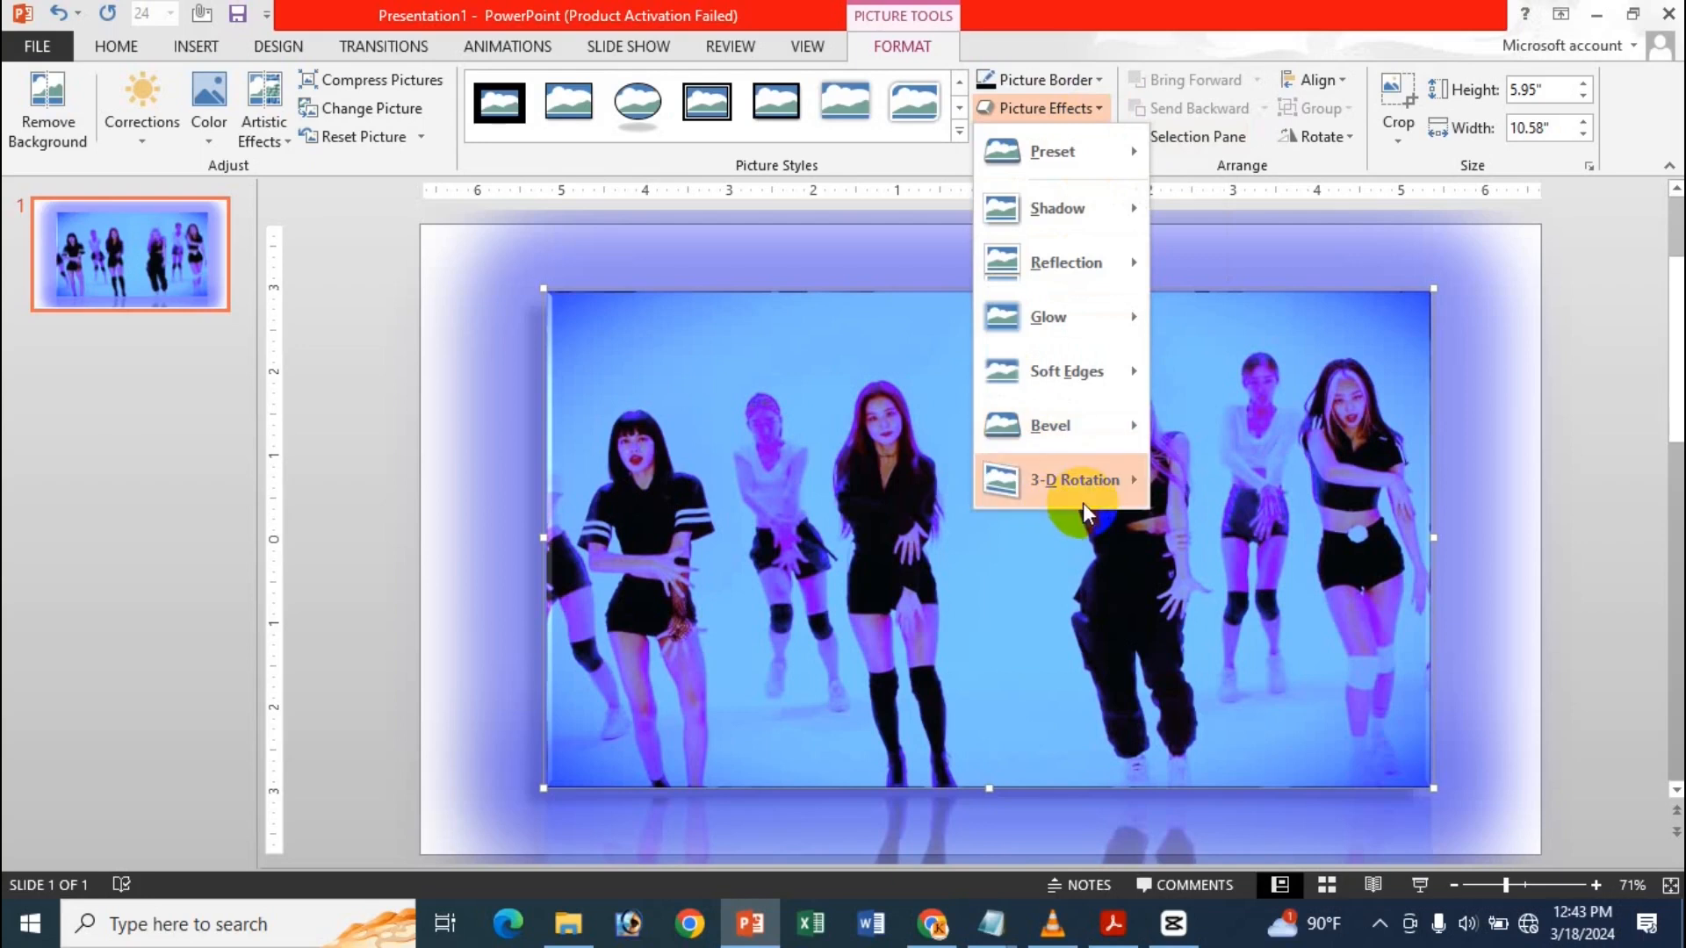
{"action": "mouse_move", "coordinate": [1083, 502]}
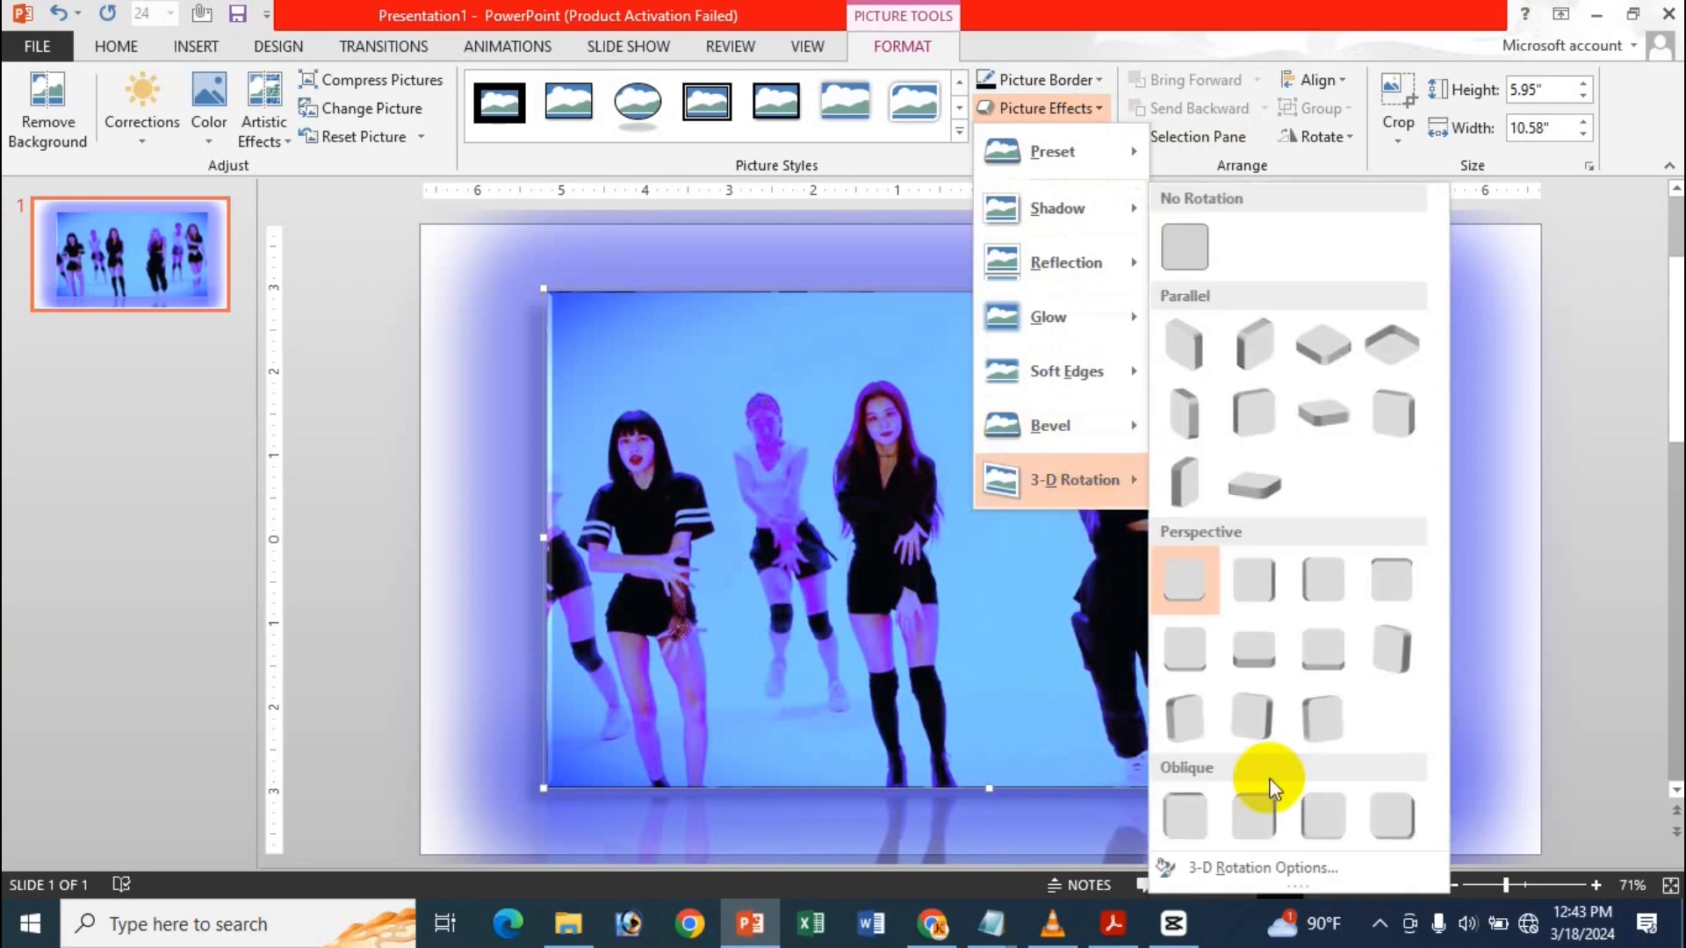
{"action": "left_click", "coordinate": [1297, 878]}
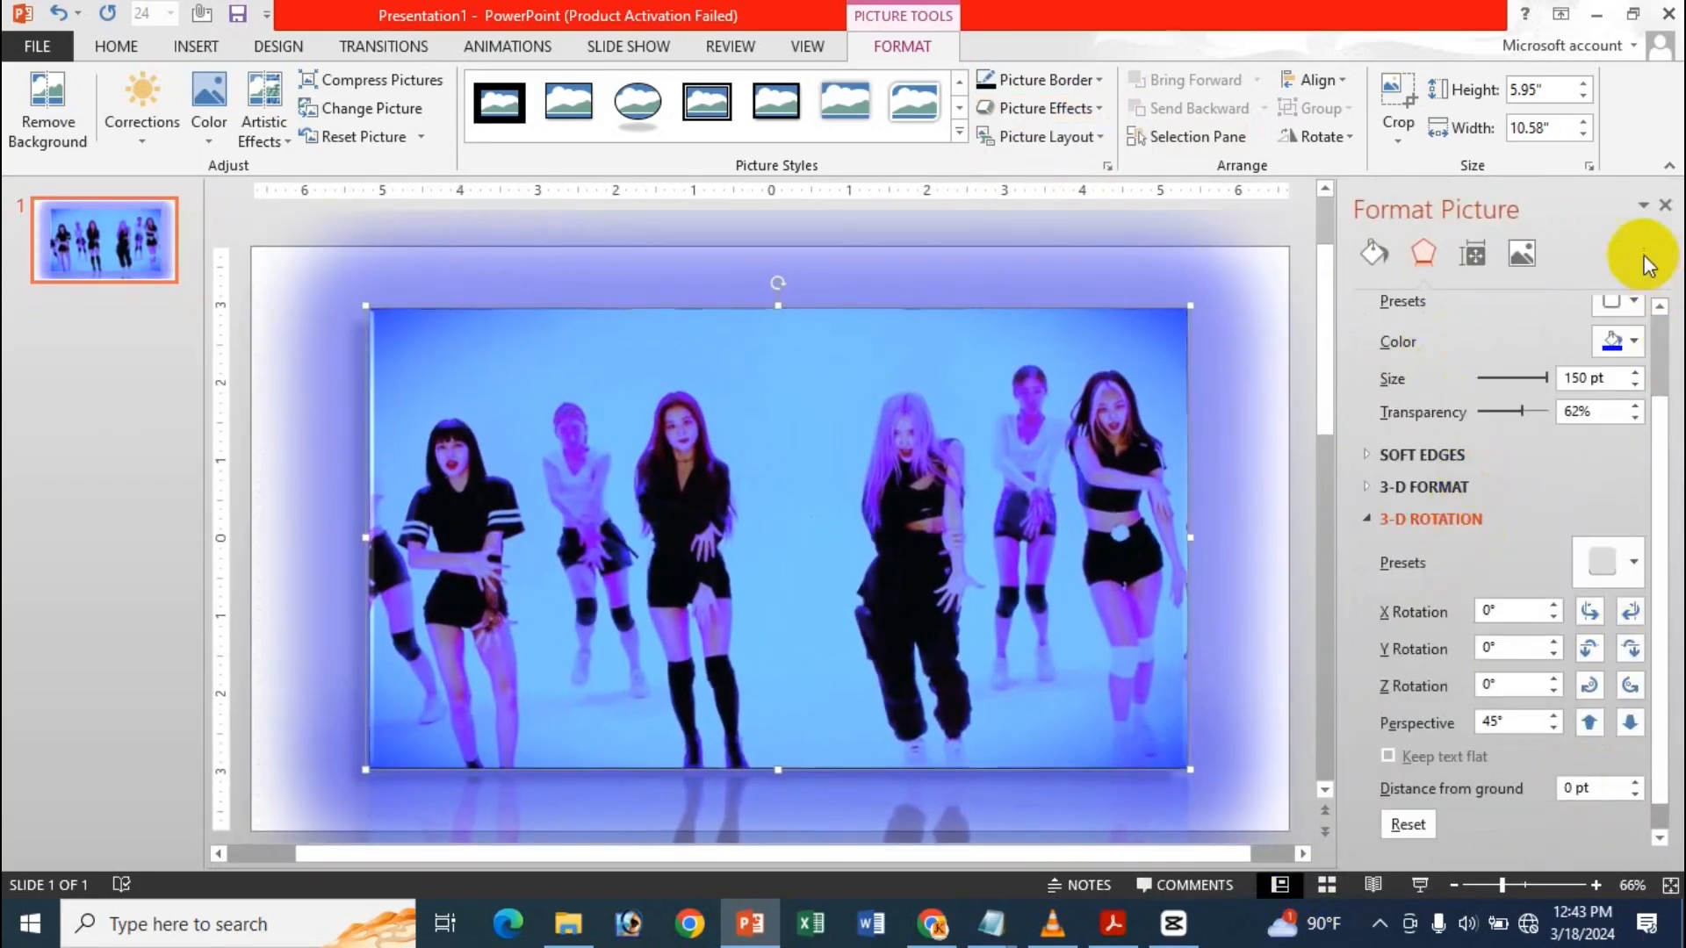
{"action": "left_click", "coordinate": [1667, 204]}
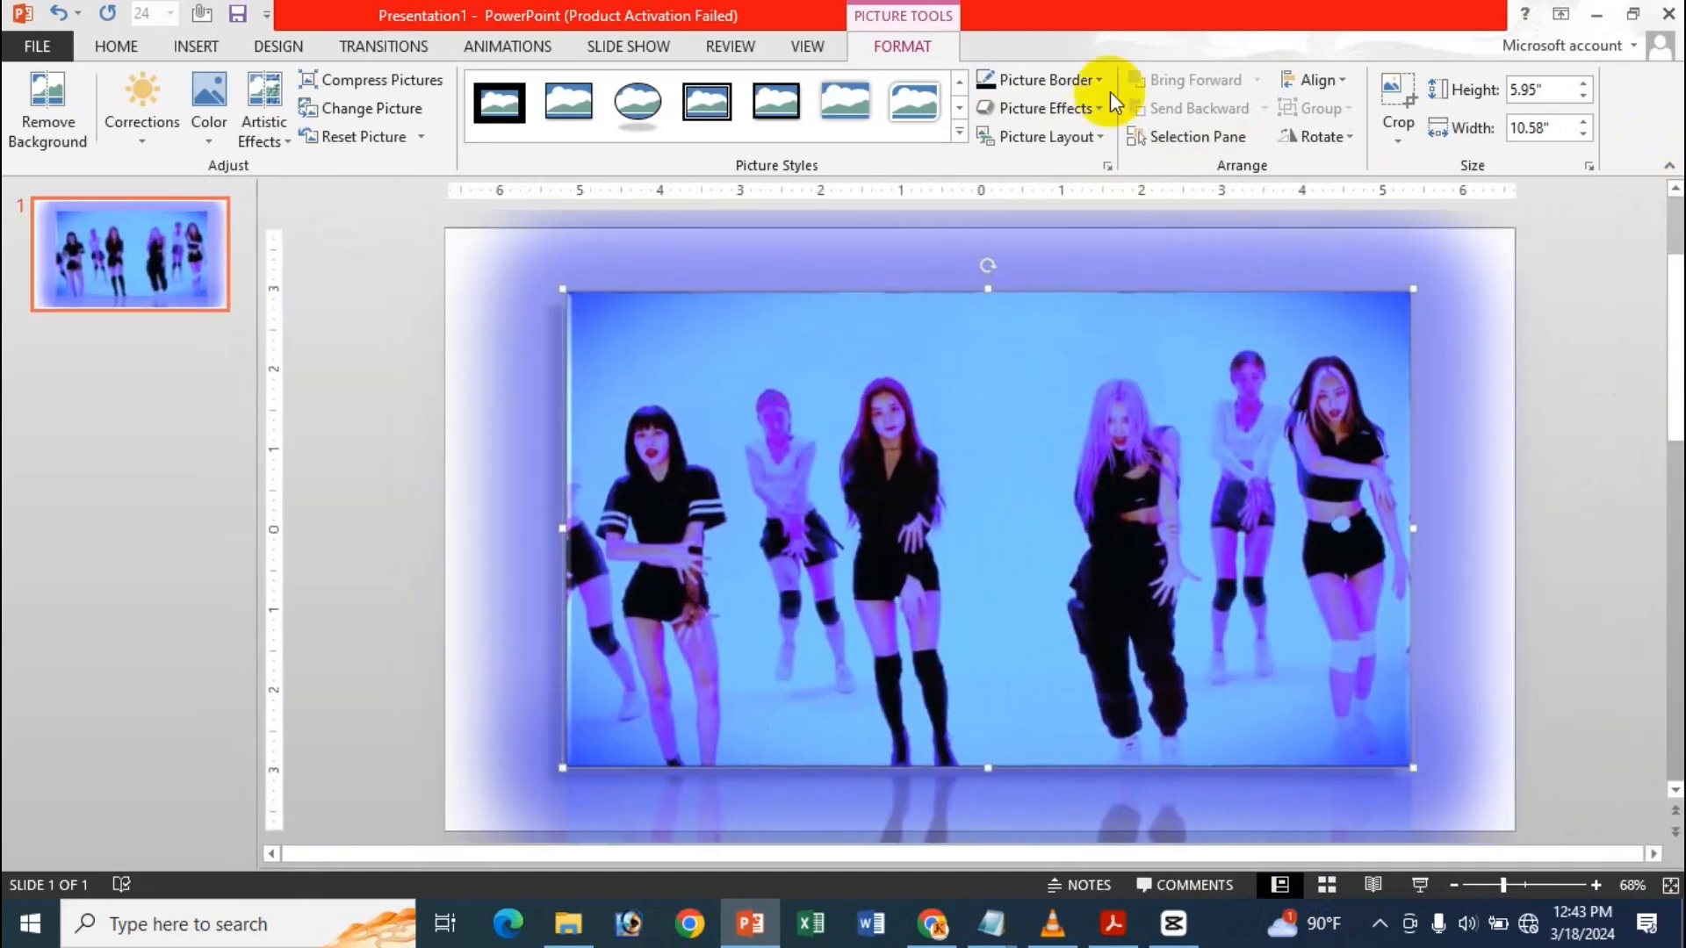
- Convert the picture to the last picture layout in the second row and caption it "Blackpink"
{"action": "left_click", "coordinate": [1088, 140]}
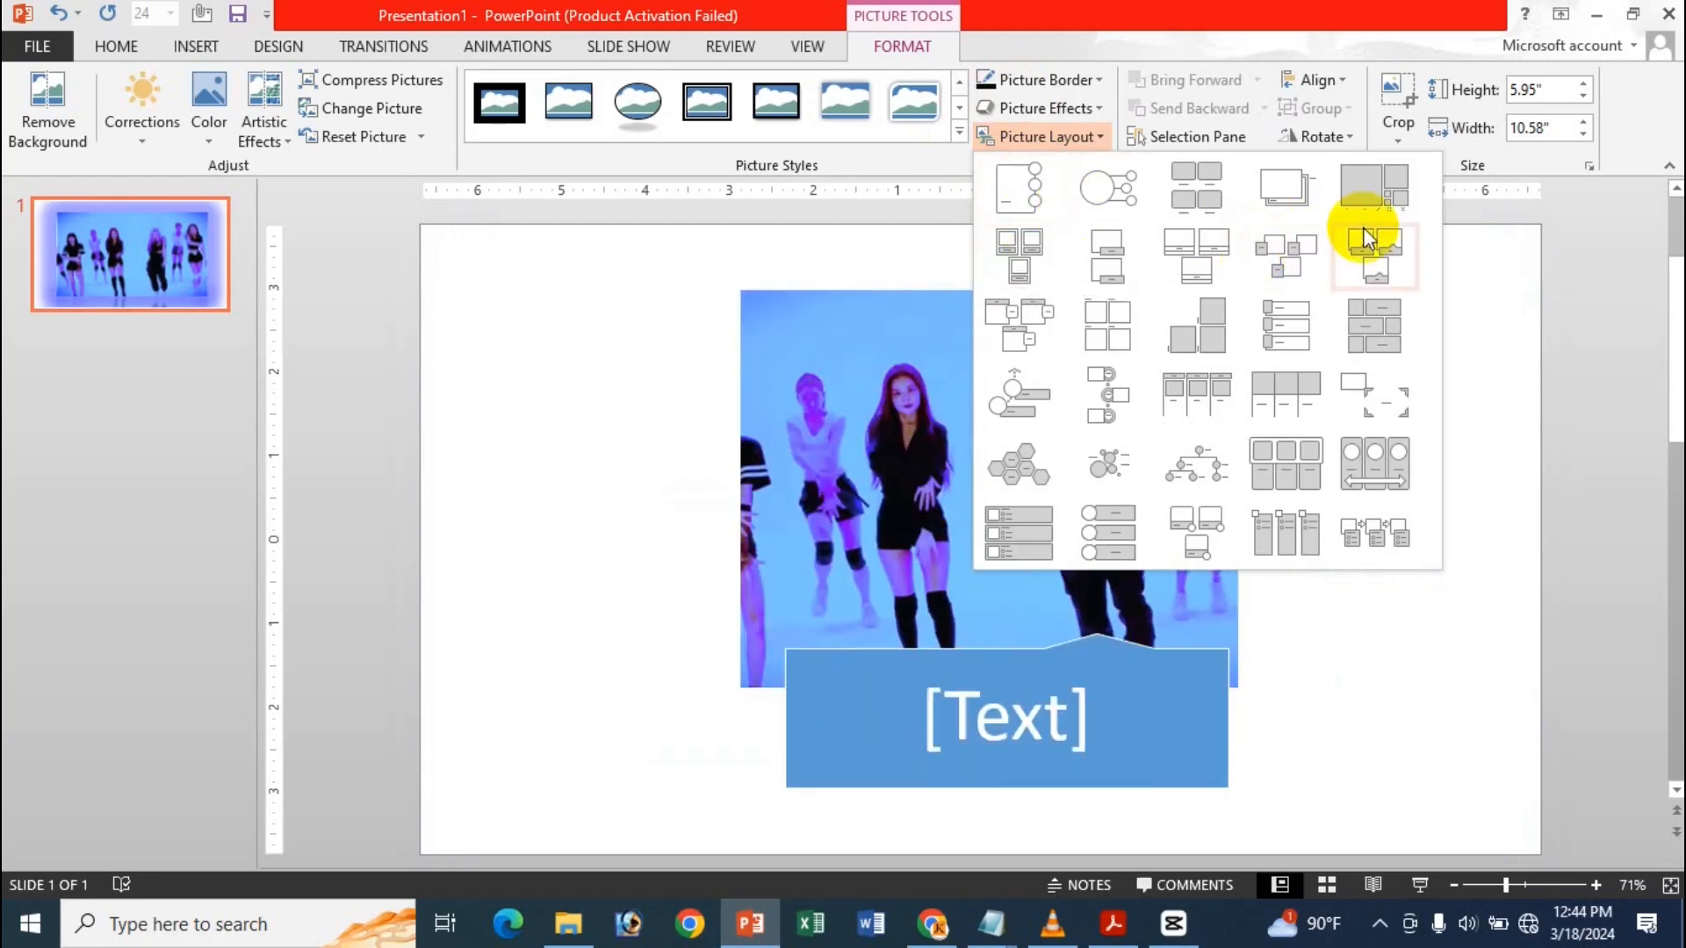
{"action": "left_click", "coordinate": [1365, 237]}
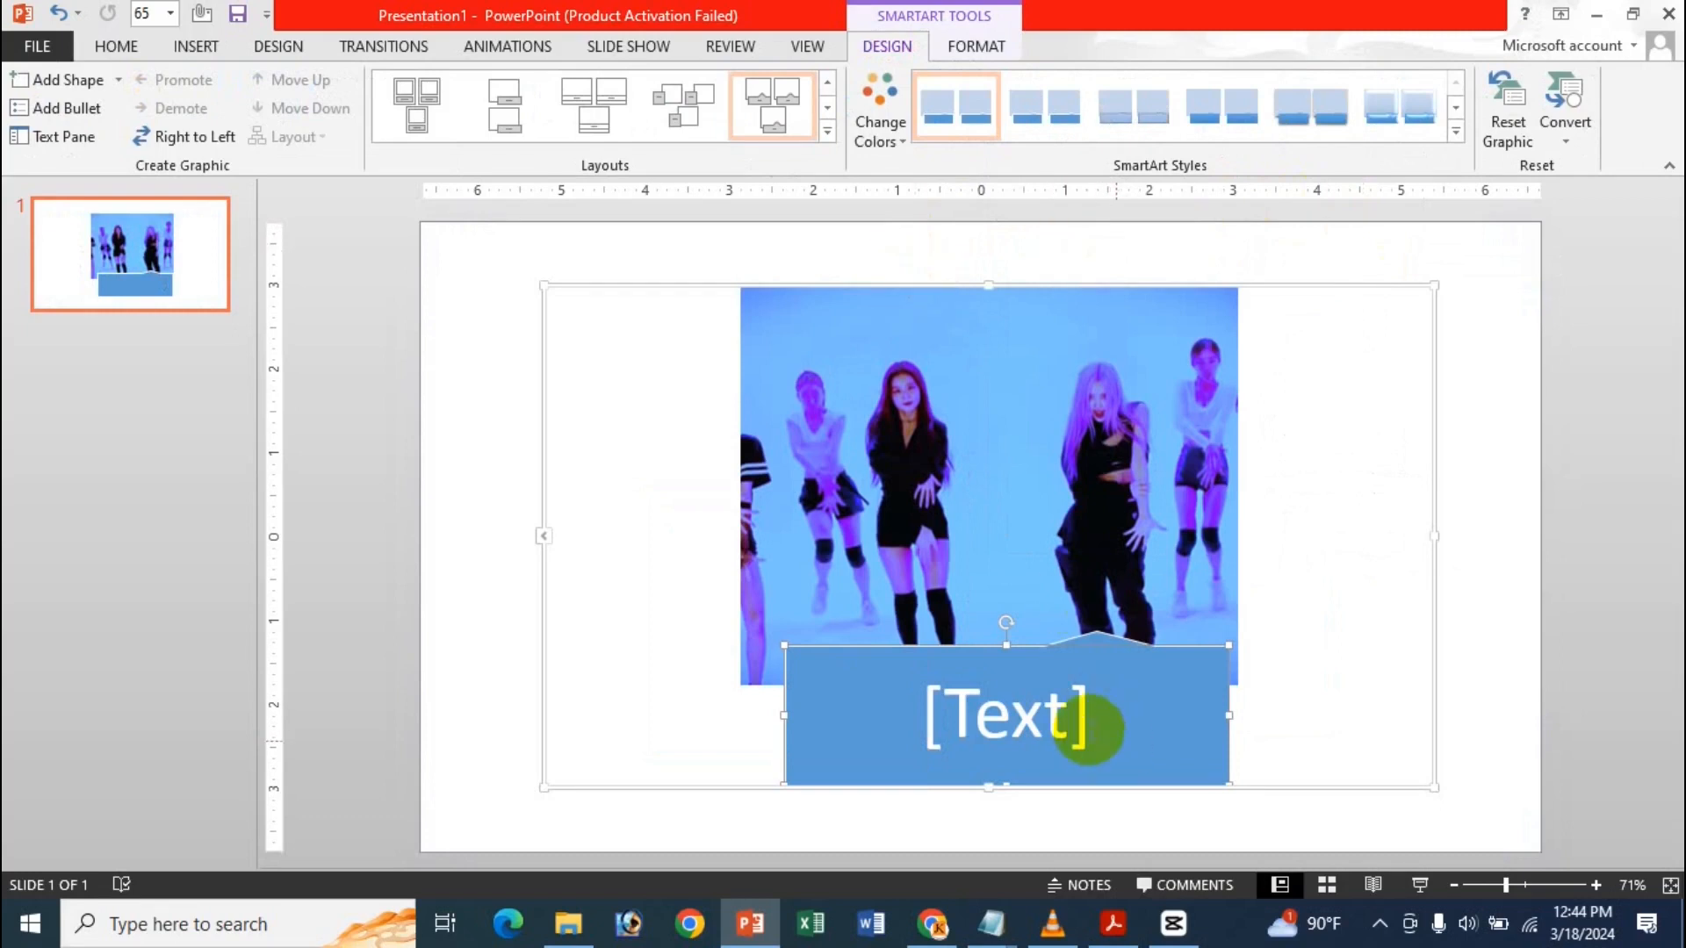
{"action": "left_click", "coordinate": [1080, 726]}
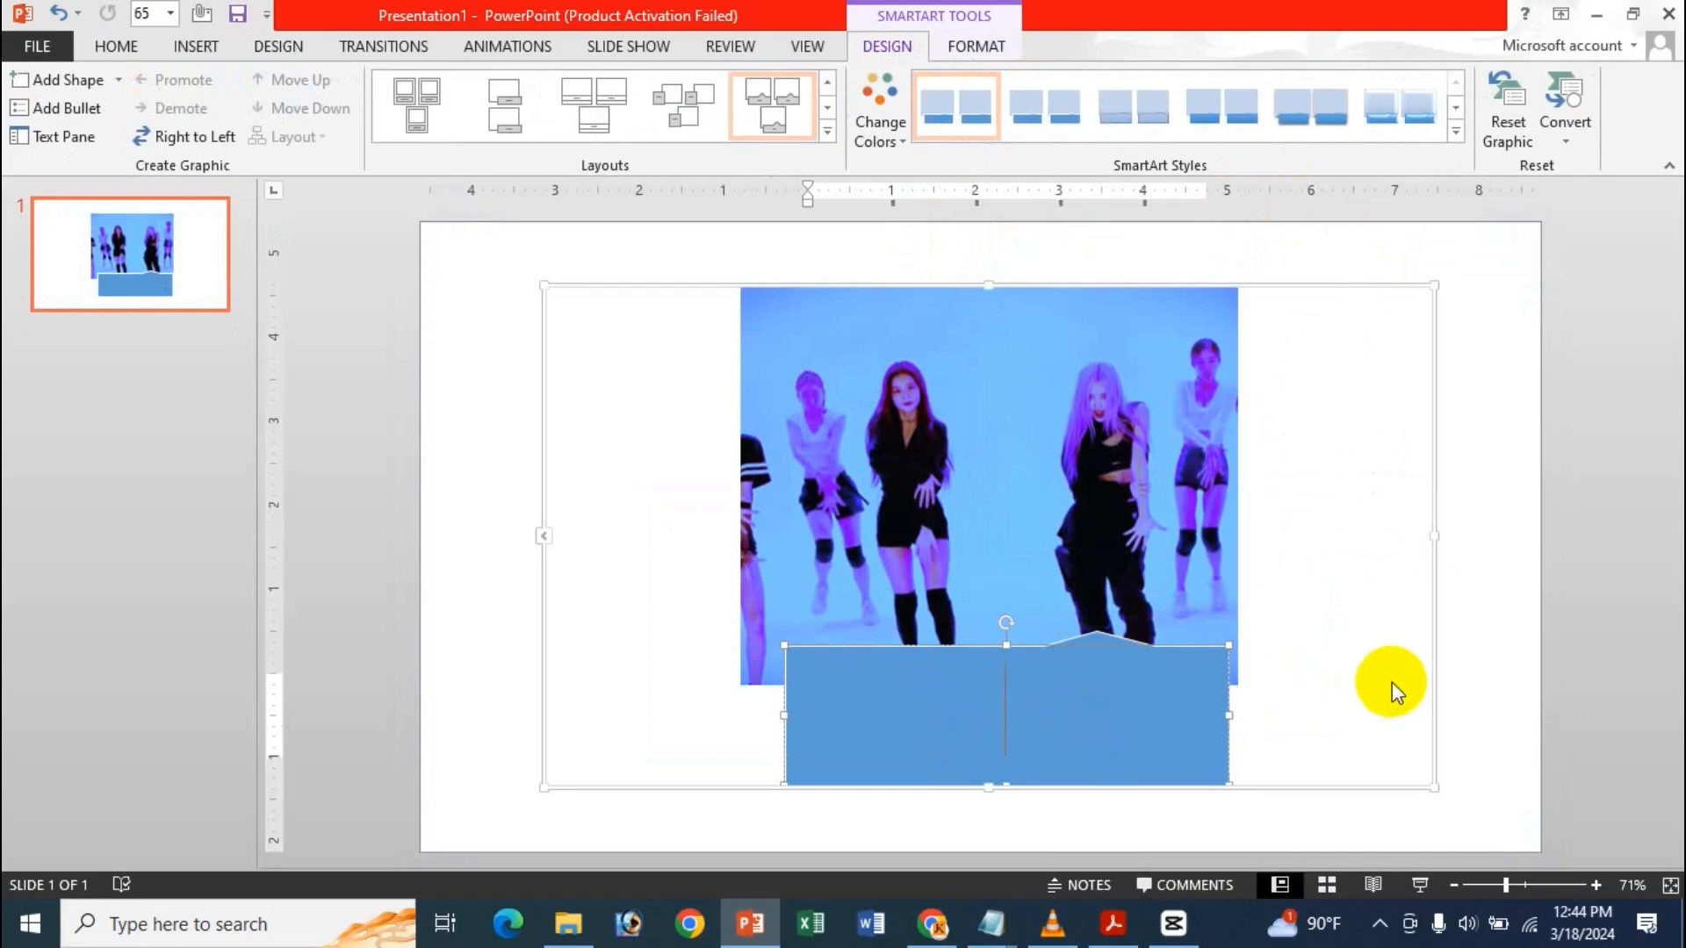
{"action": "type", "text": "Bl;"}
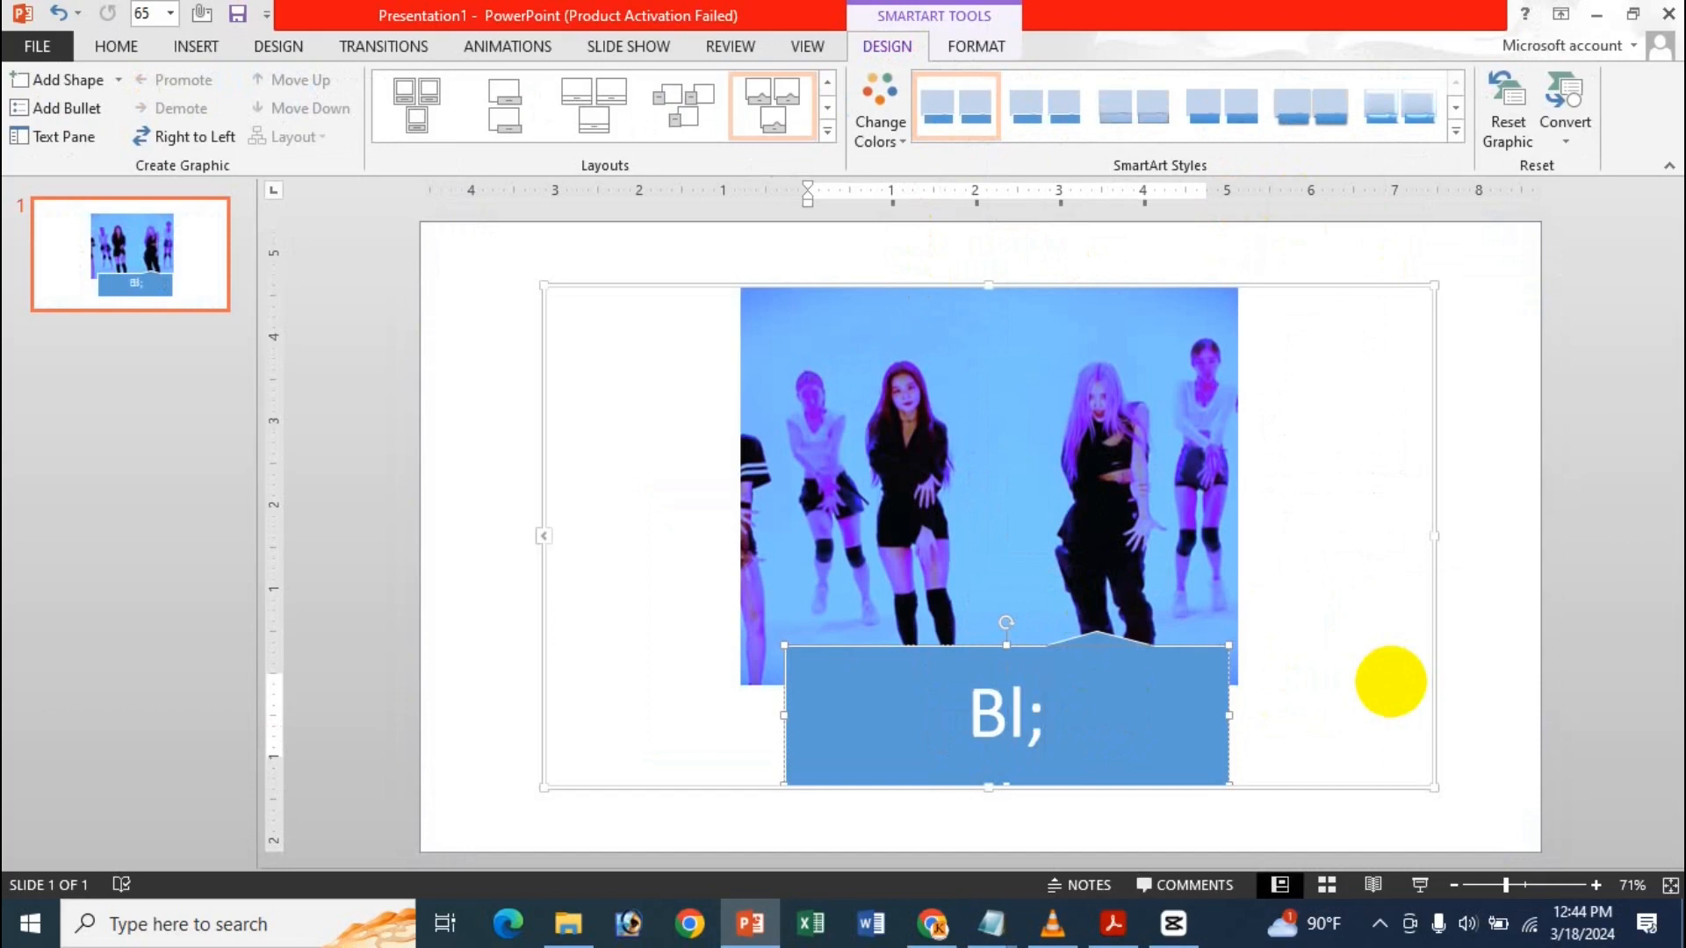
{"action": "key", "text": "BackSpace"}
{"action": "type", "text": "ackpink"}
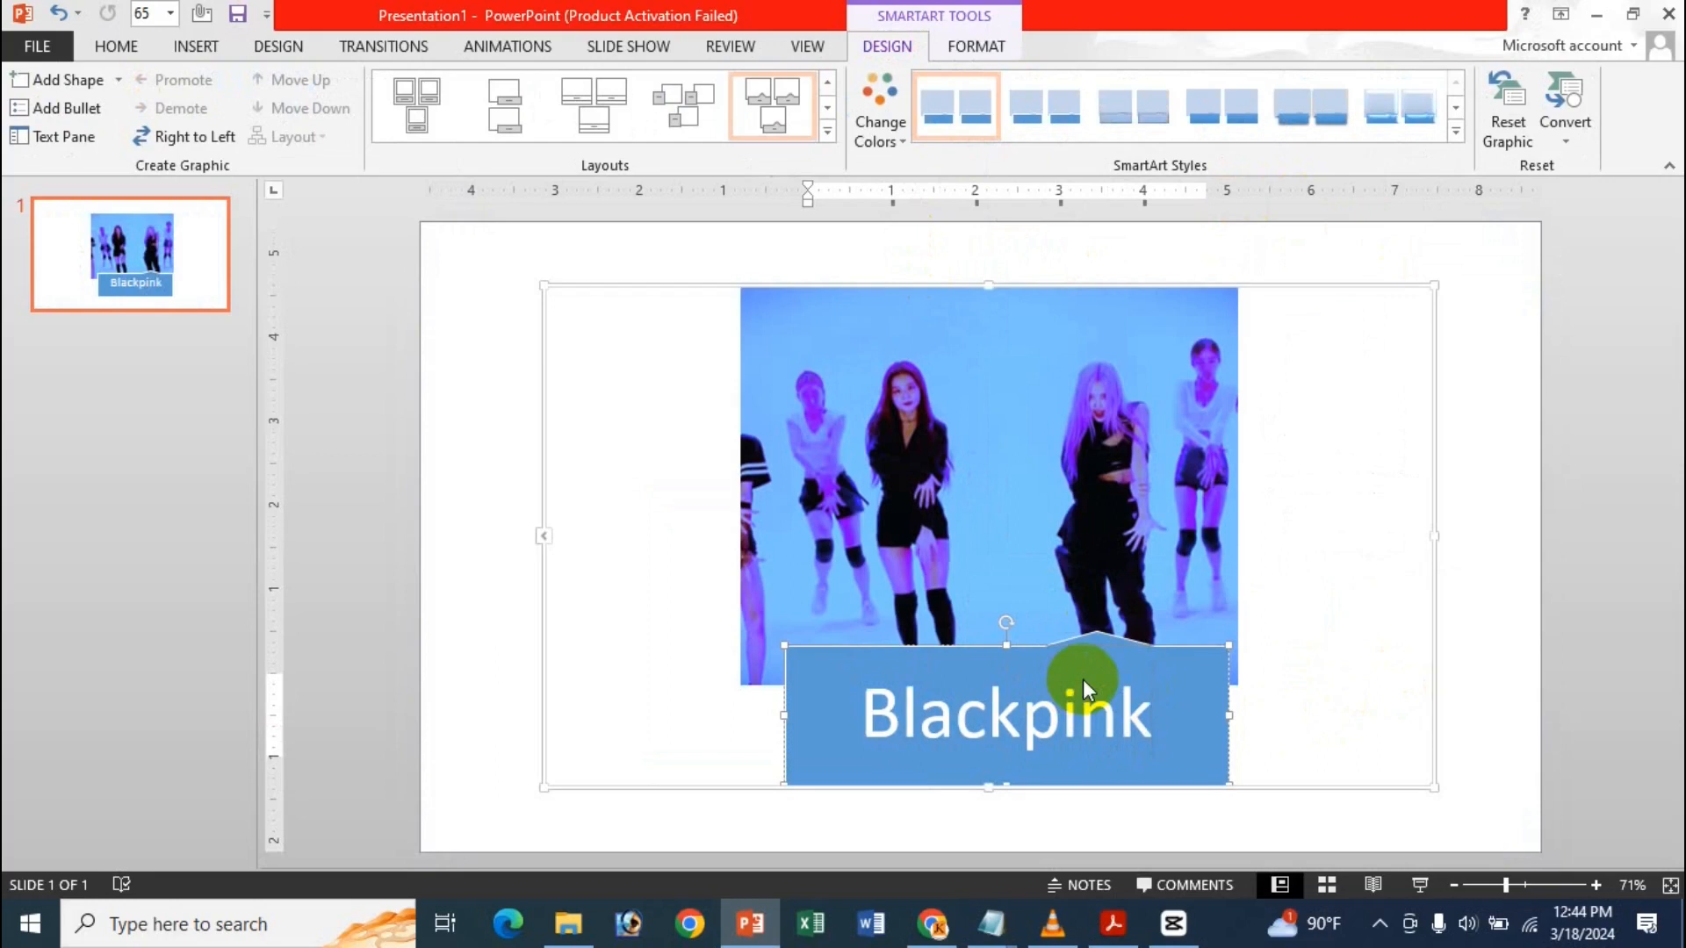
- Recolour the SmartArt graphic with the fourth Colorful variation and apply the third 3-D SmartArt style
{"action": "left_click", "coordinate": [904, 141]}
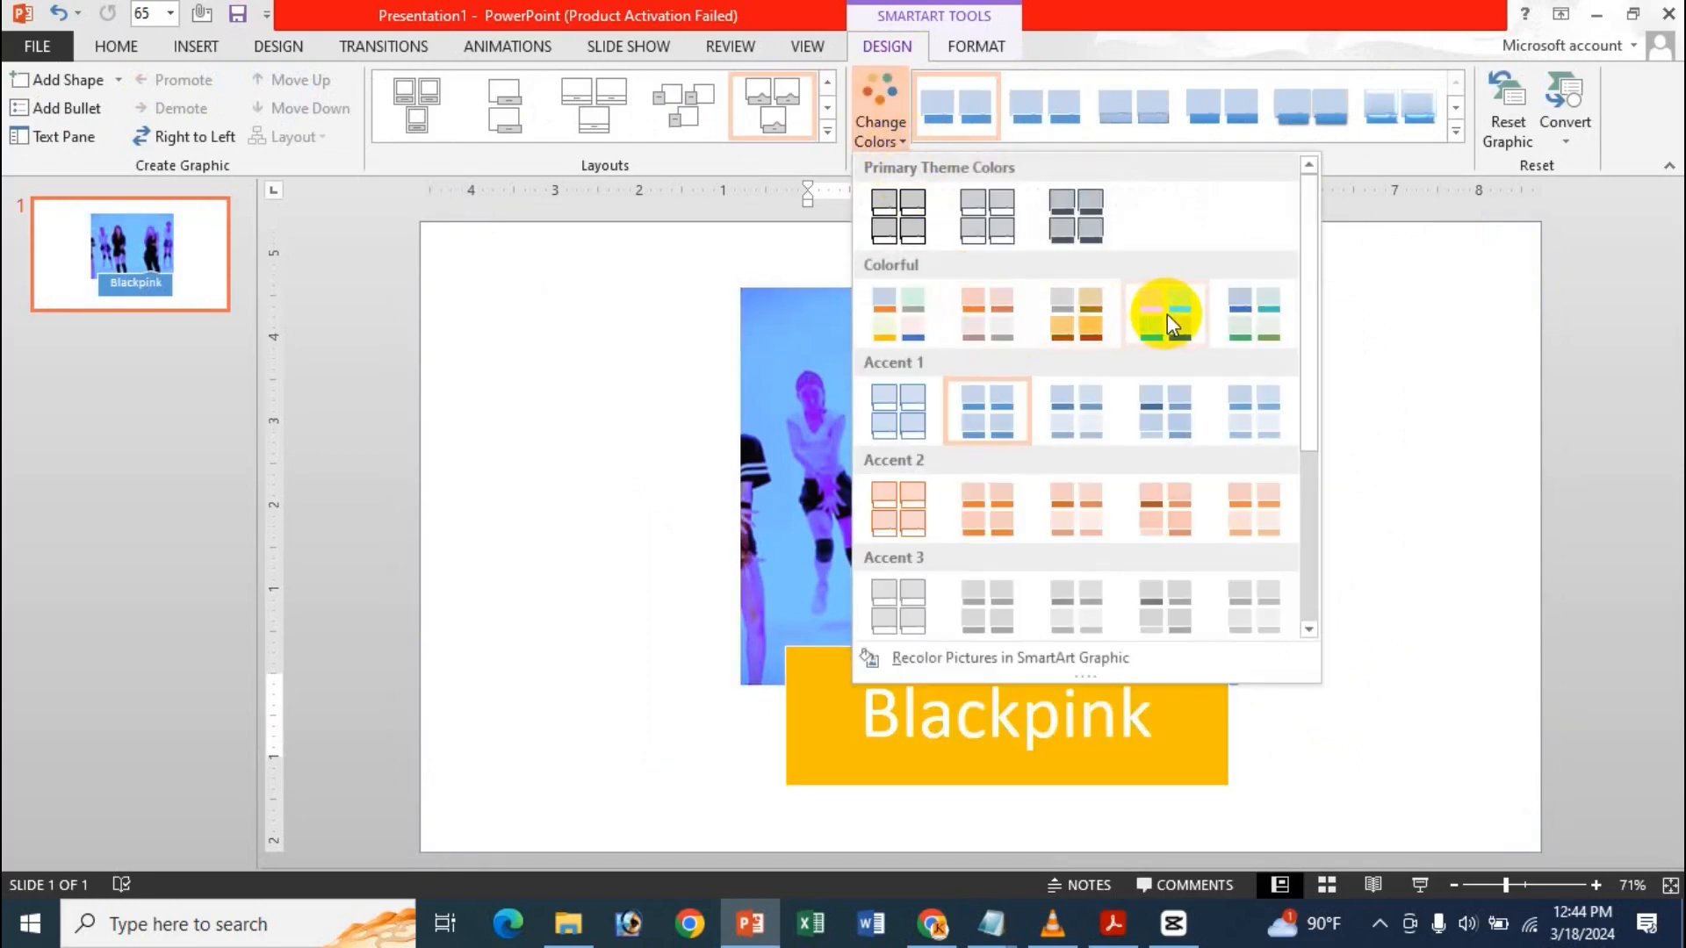
{"action": "left_click", "coordinate": [1192, 313]}
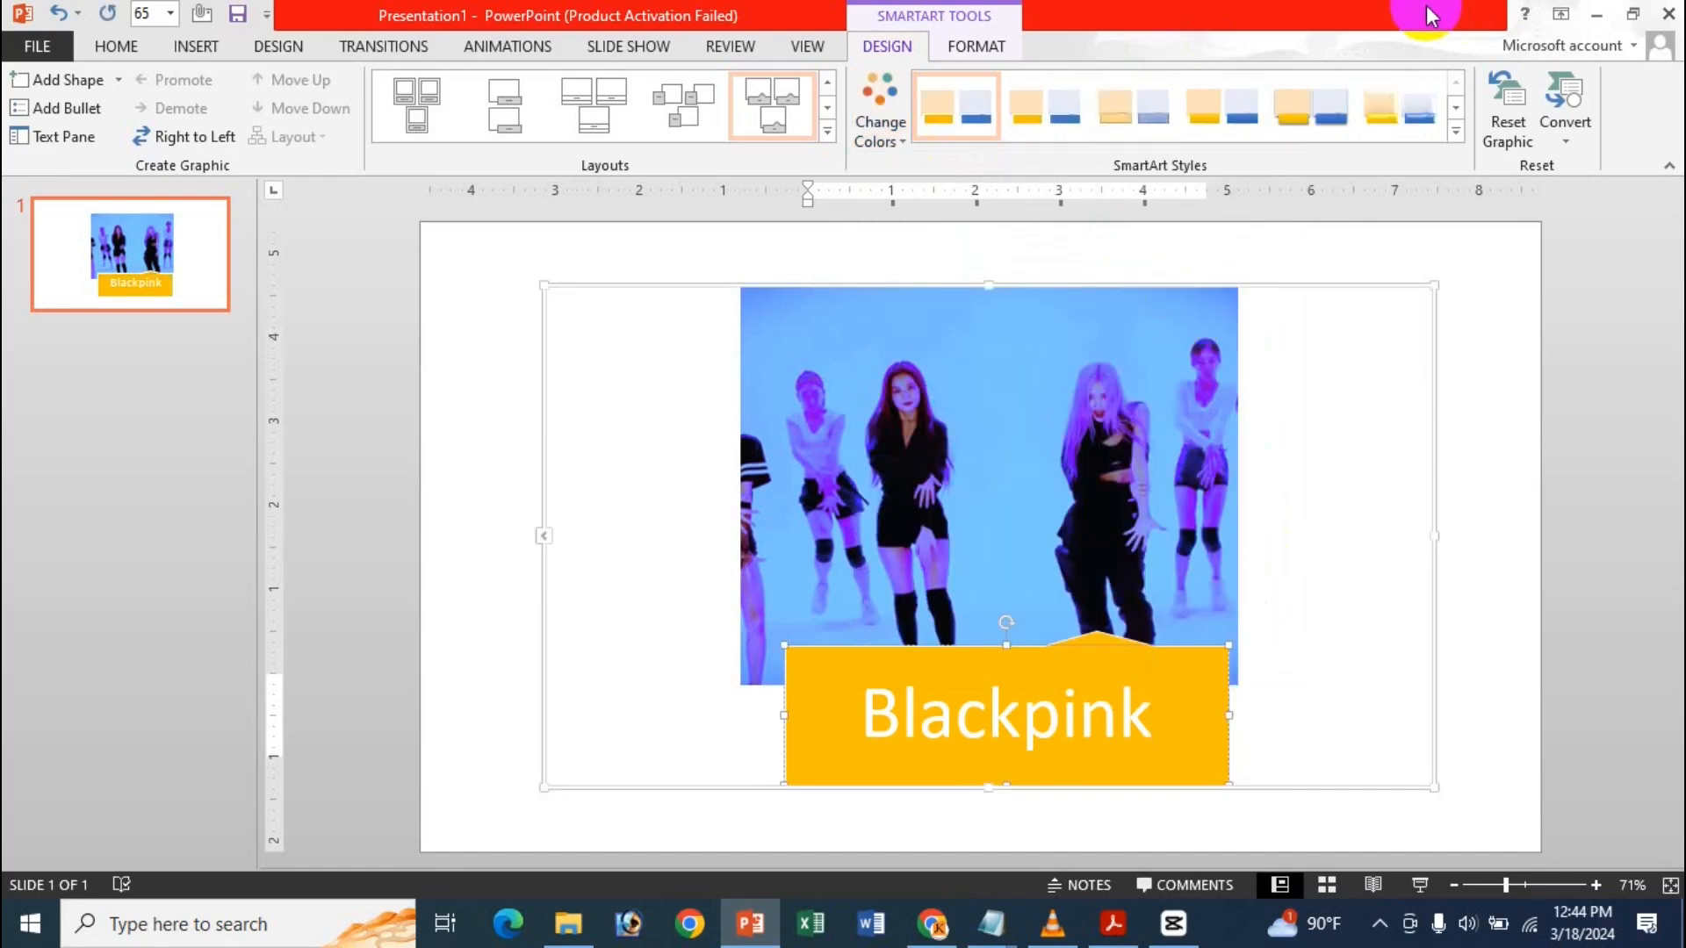
{"action": "left_click", "coordinate": [1455, 131]}
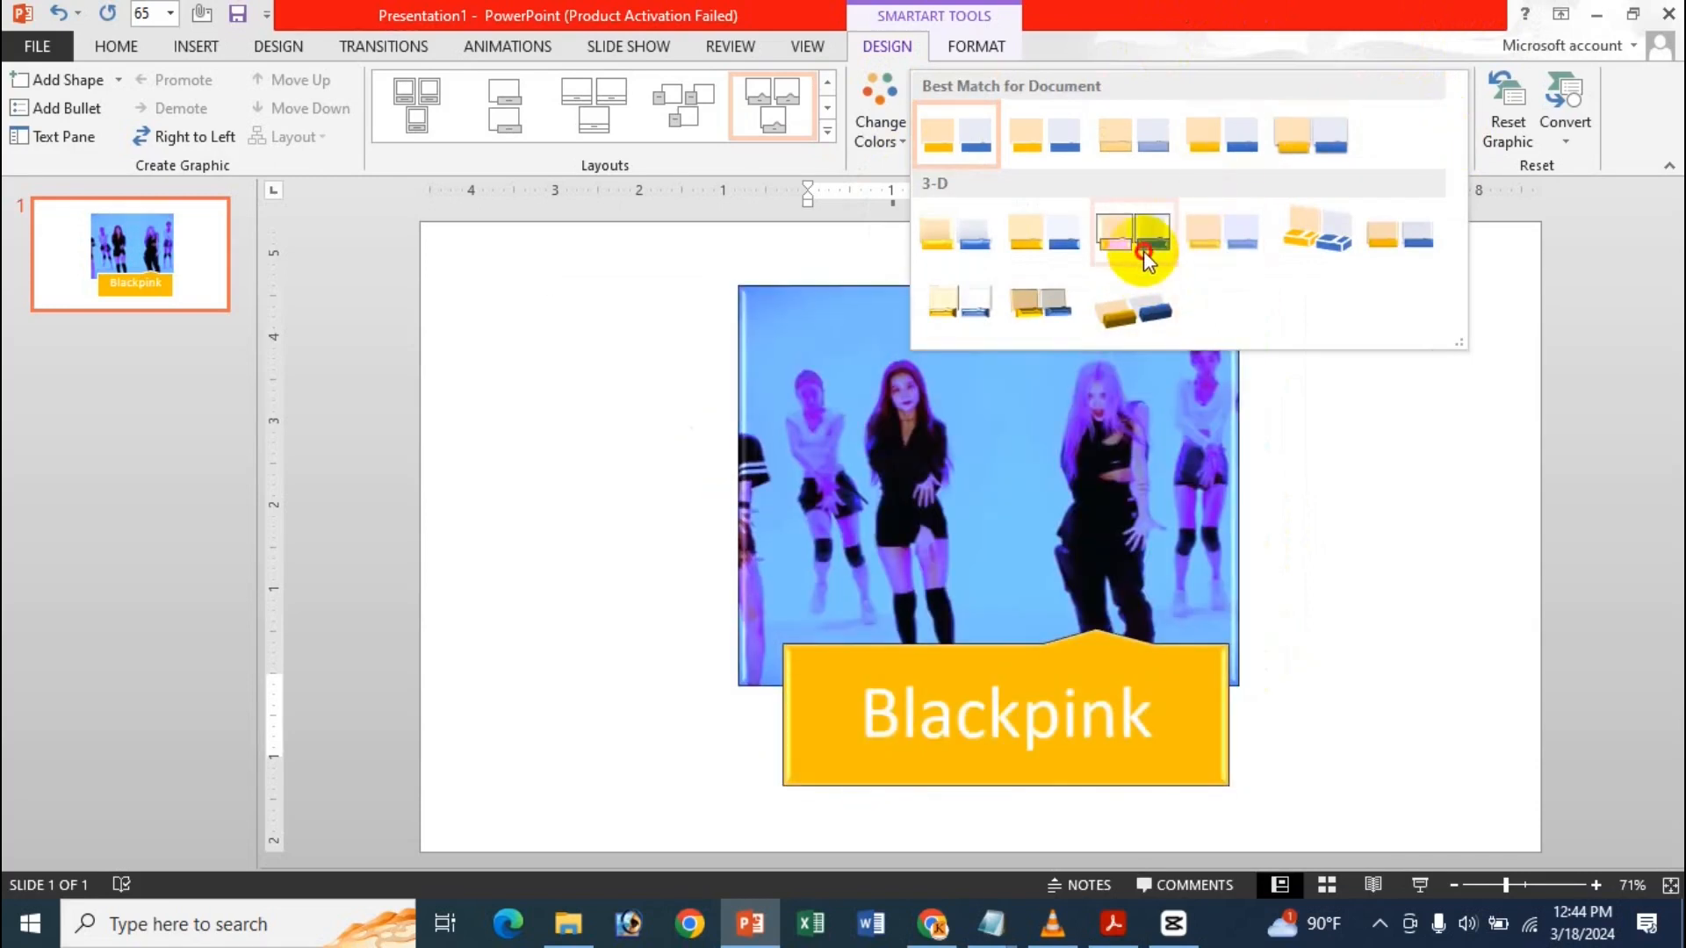
{"action": "left_click", "coordinate": [1143, 250]}
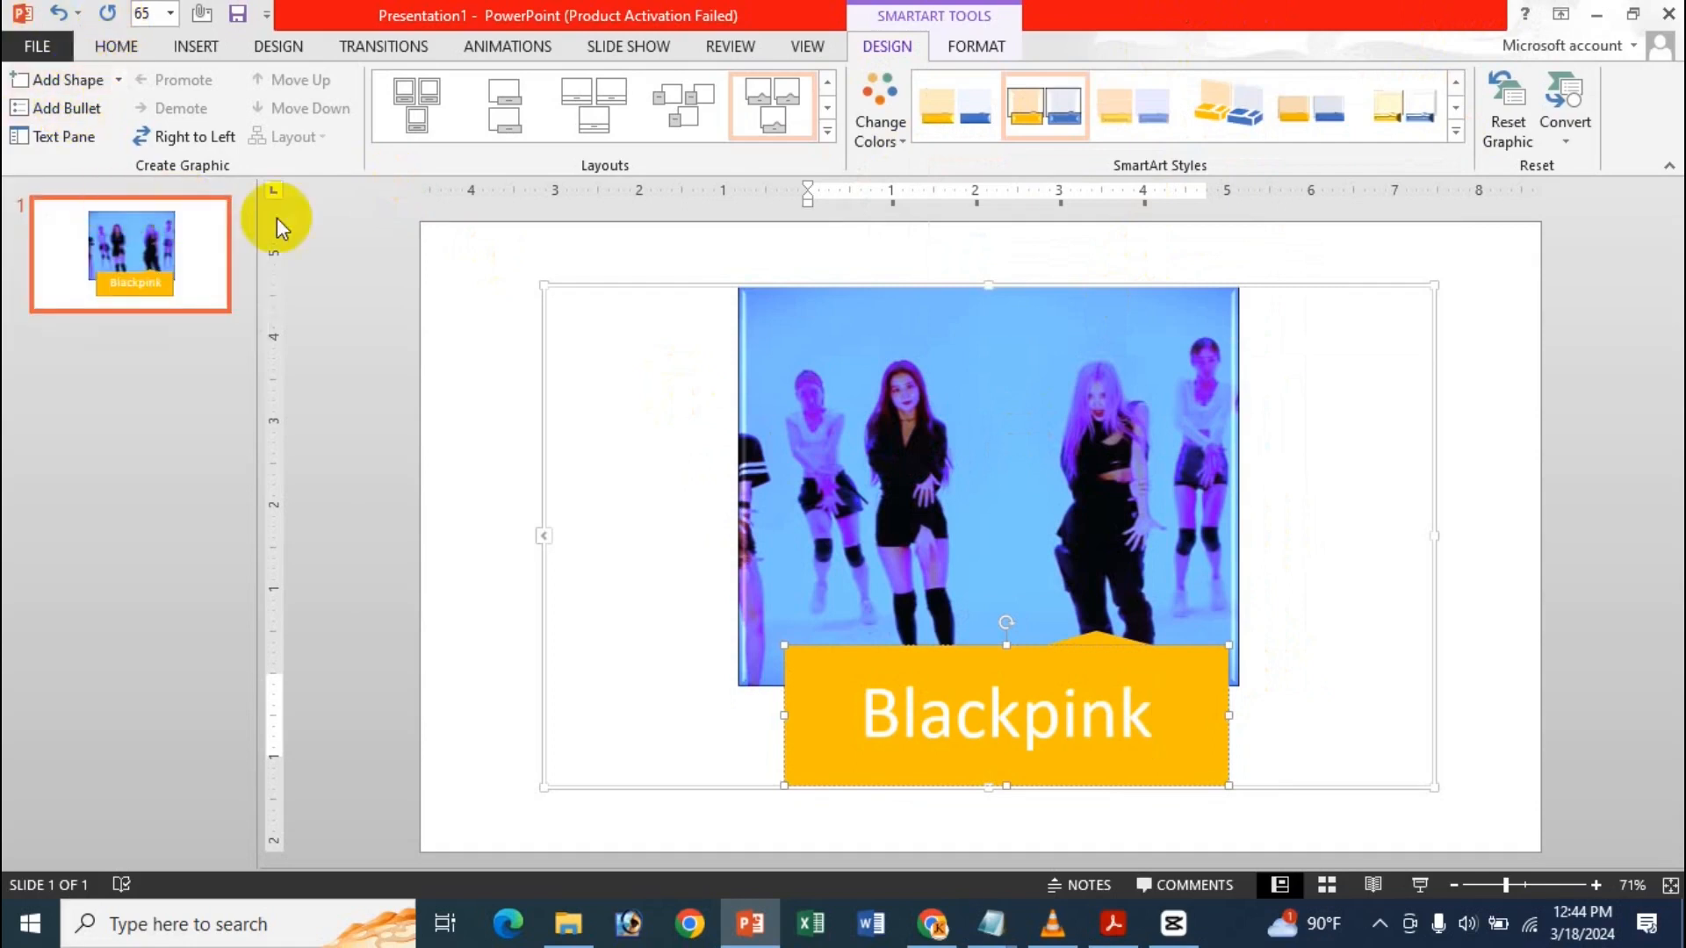
- Reset the SmartArt graphic's formatting and undo the reset
{"action": "left_click", "coordinate": [1505, 132]}
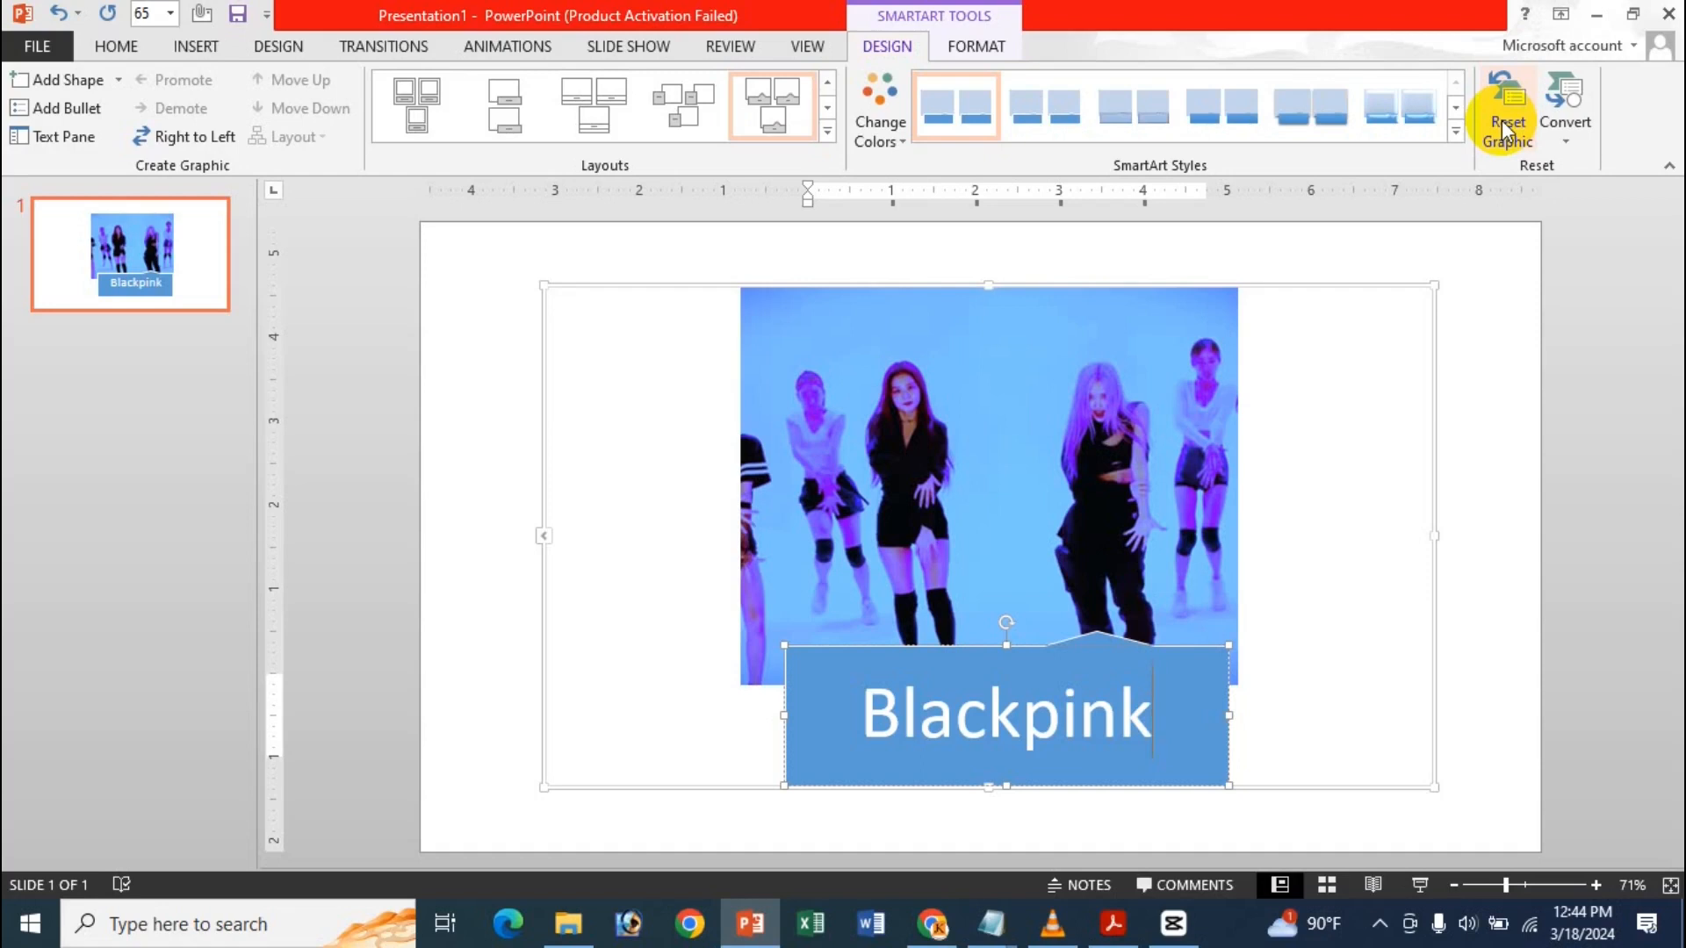
{"action": "key", "text": "ctrl+z"}
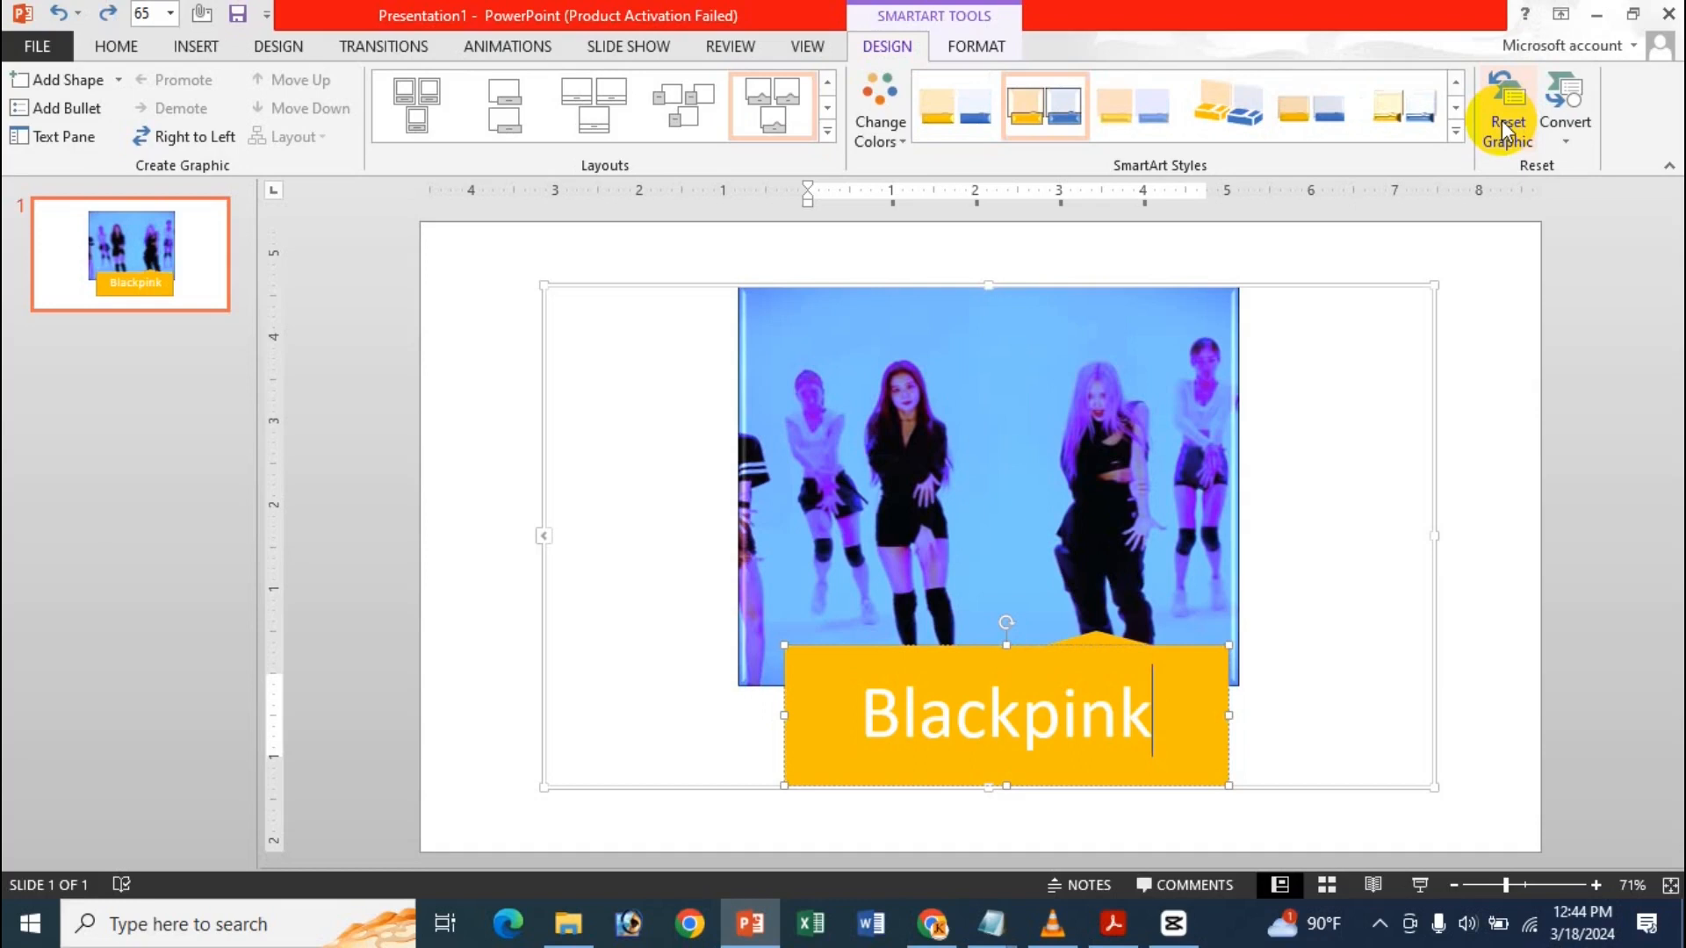
{"action": "left_click", "coordinate": [981, 51]}
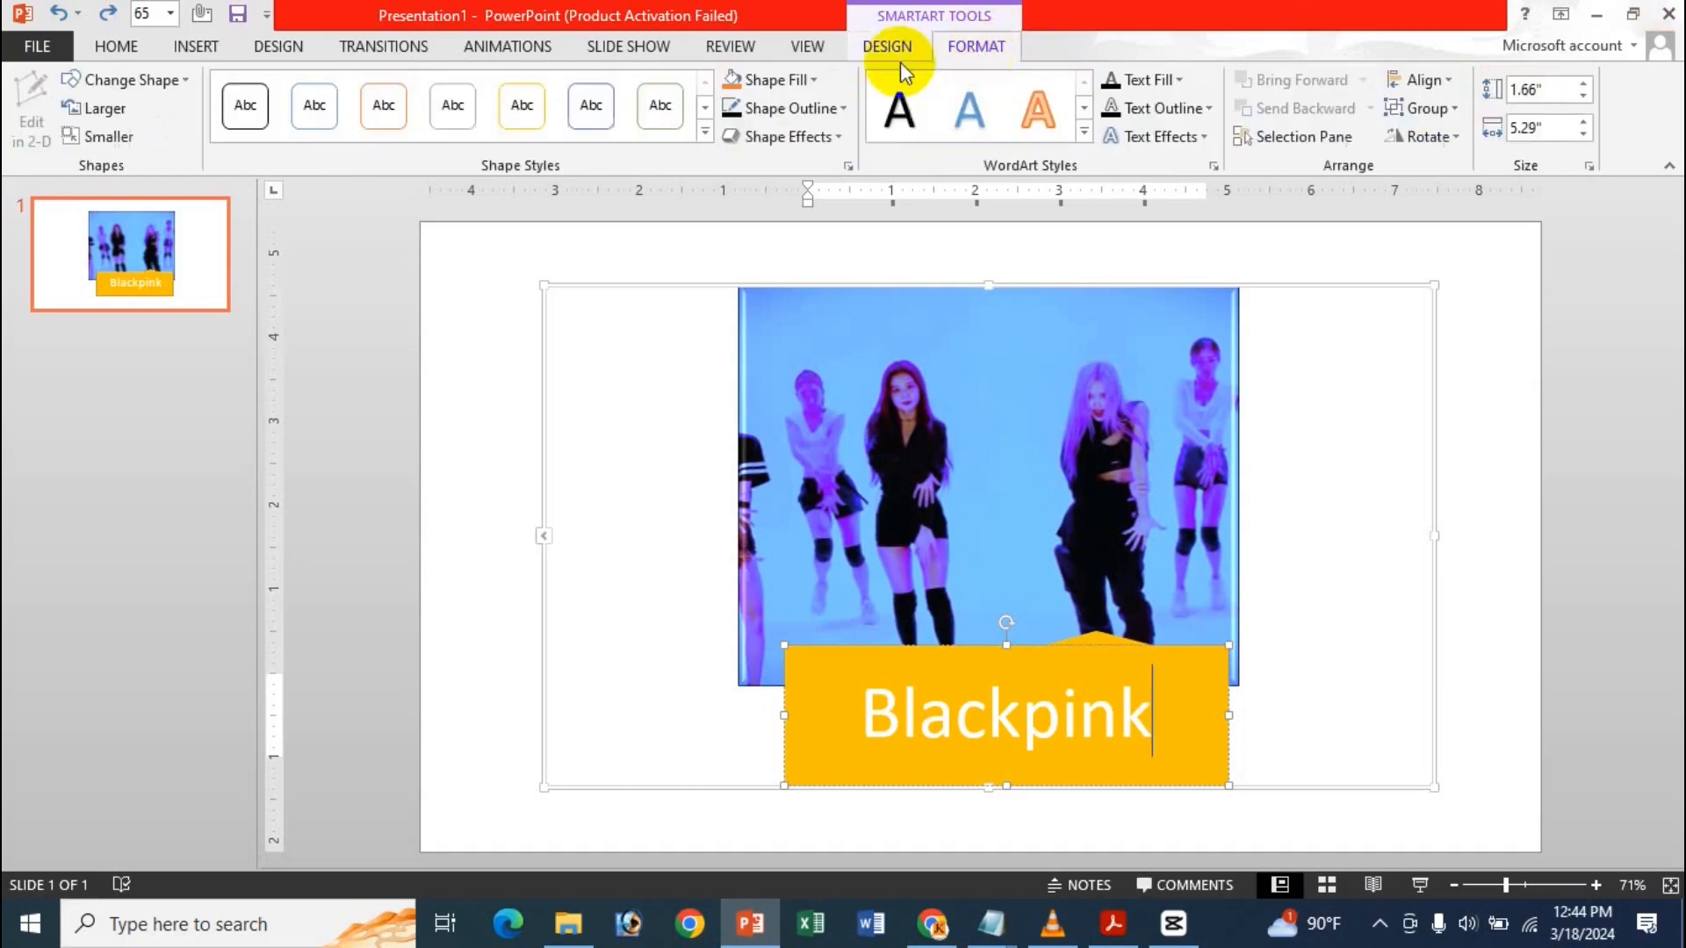
{"action": "left_click", "coordinate": [922, 386]}
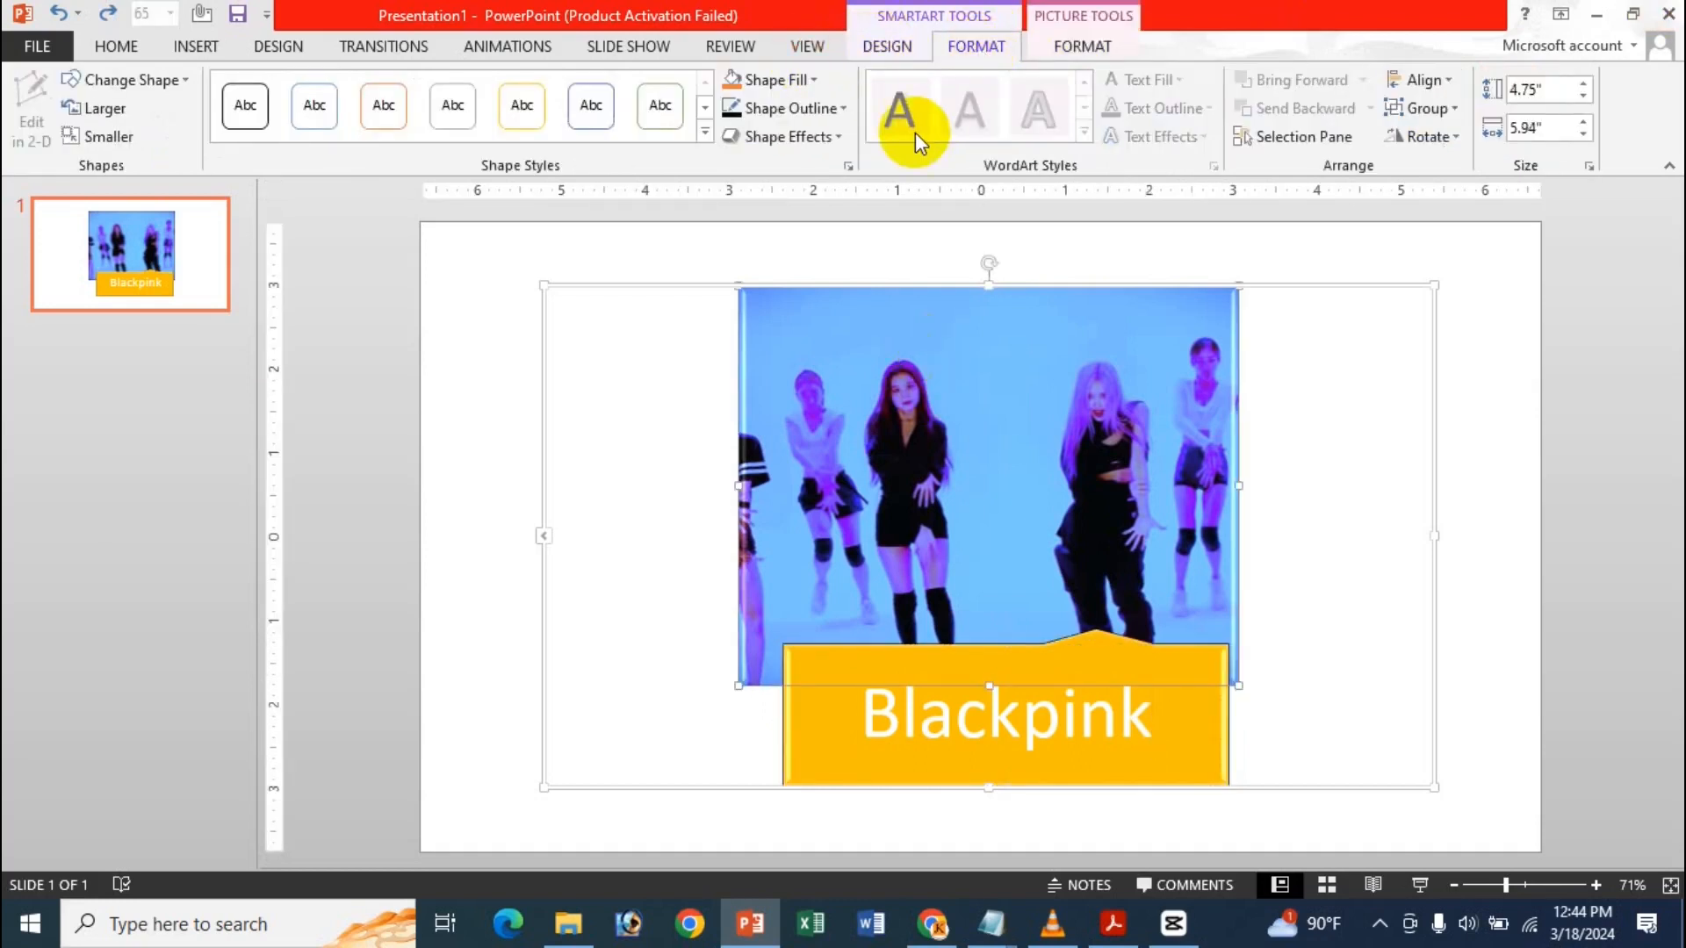
{"action": "left_click", "coordinate": [650, 285]}
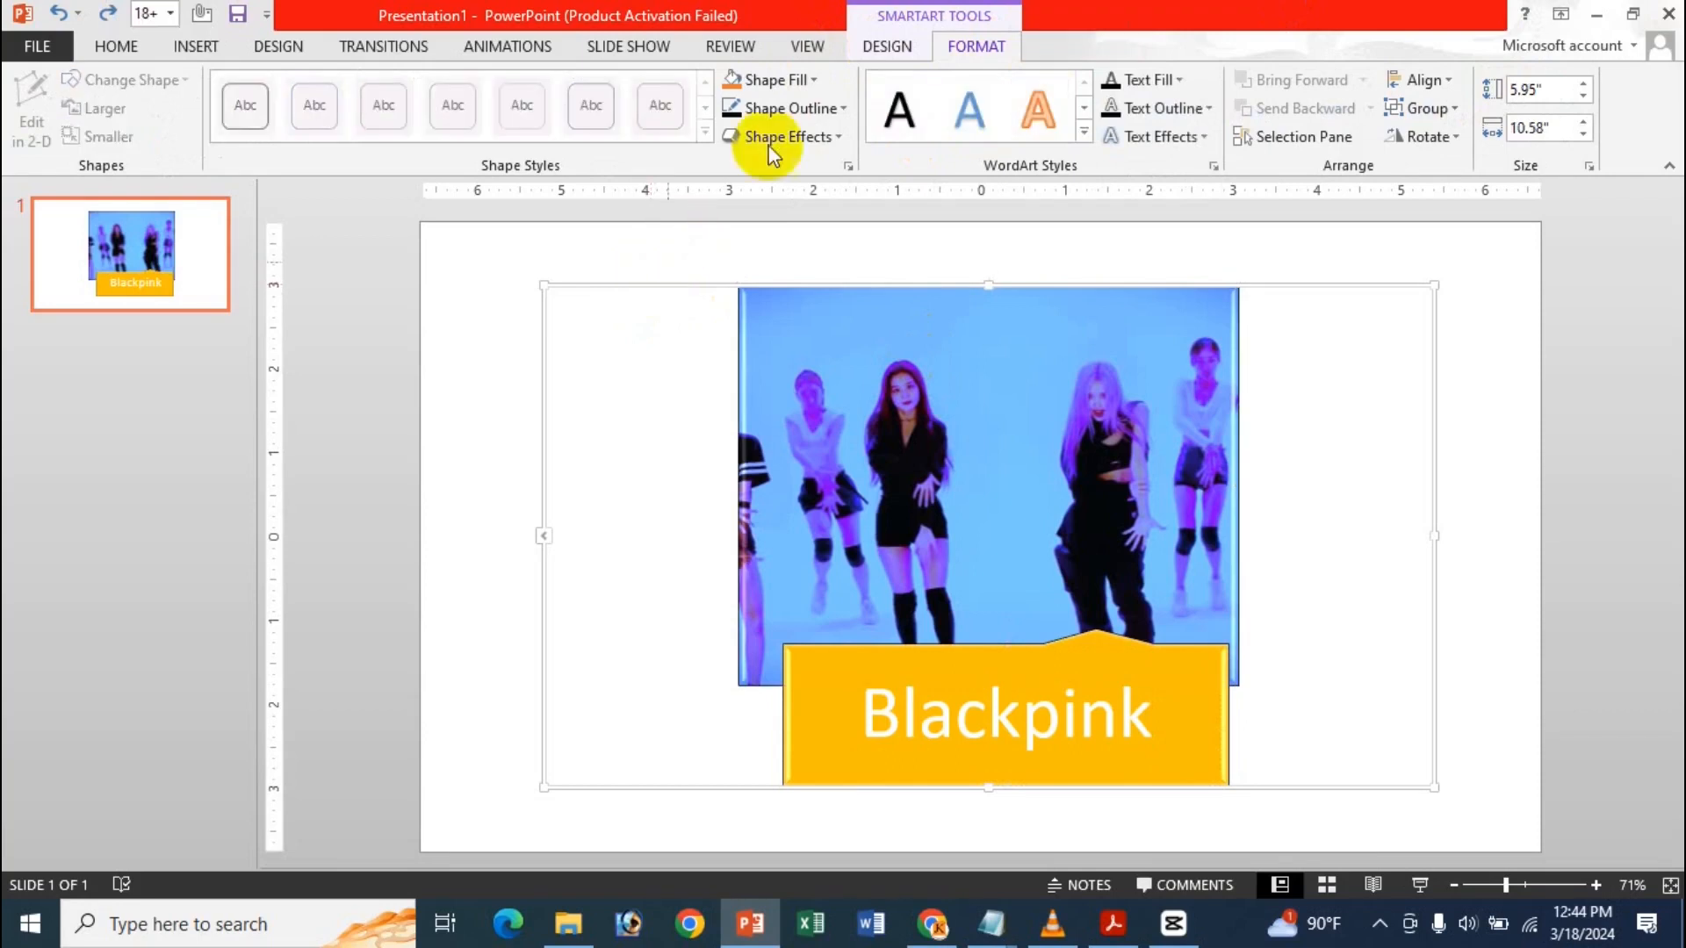
{"action": "left_click", "coordinate": [873, 51]}
{"action": "left_click", "coordinate": [1024, 44]}
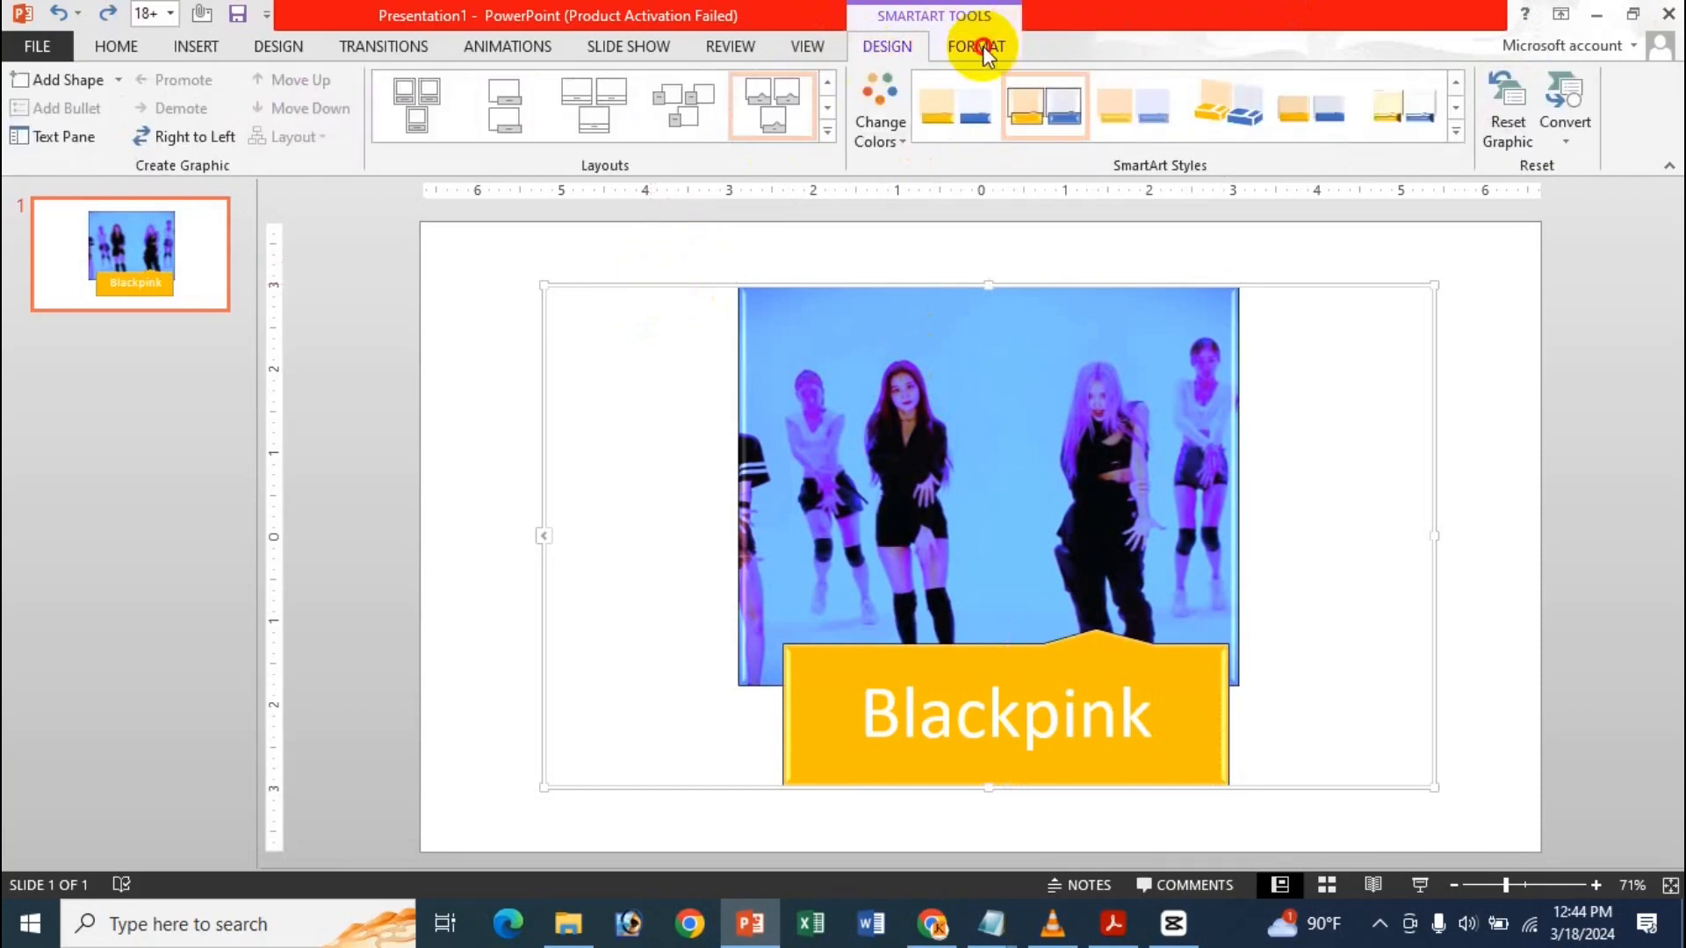
{"action": "left_click", "coordinate": [983, 45]}
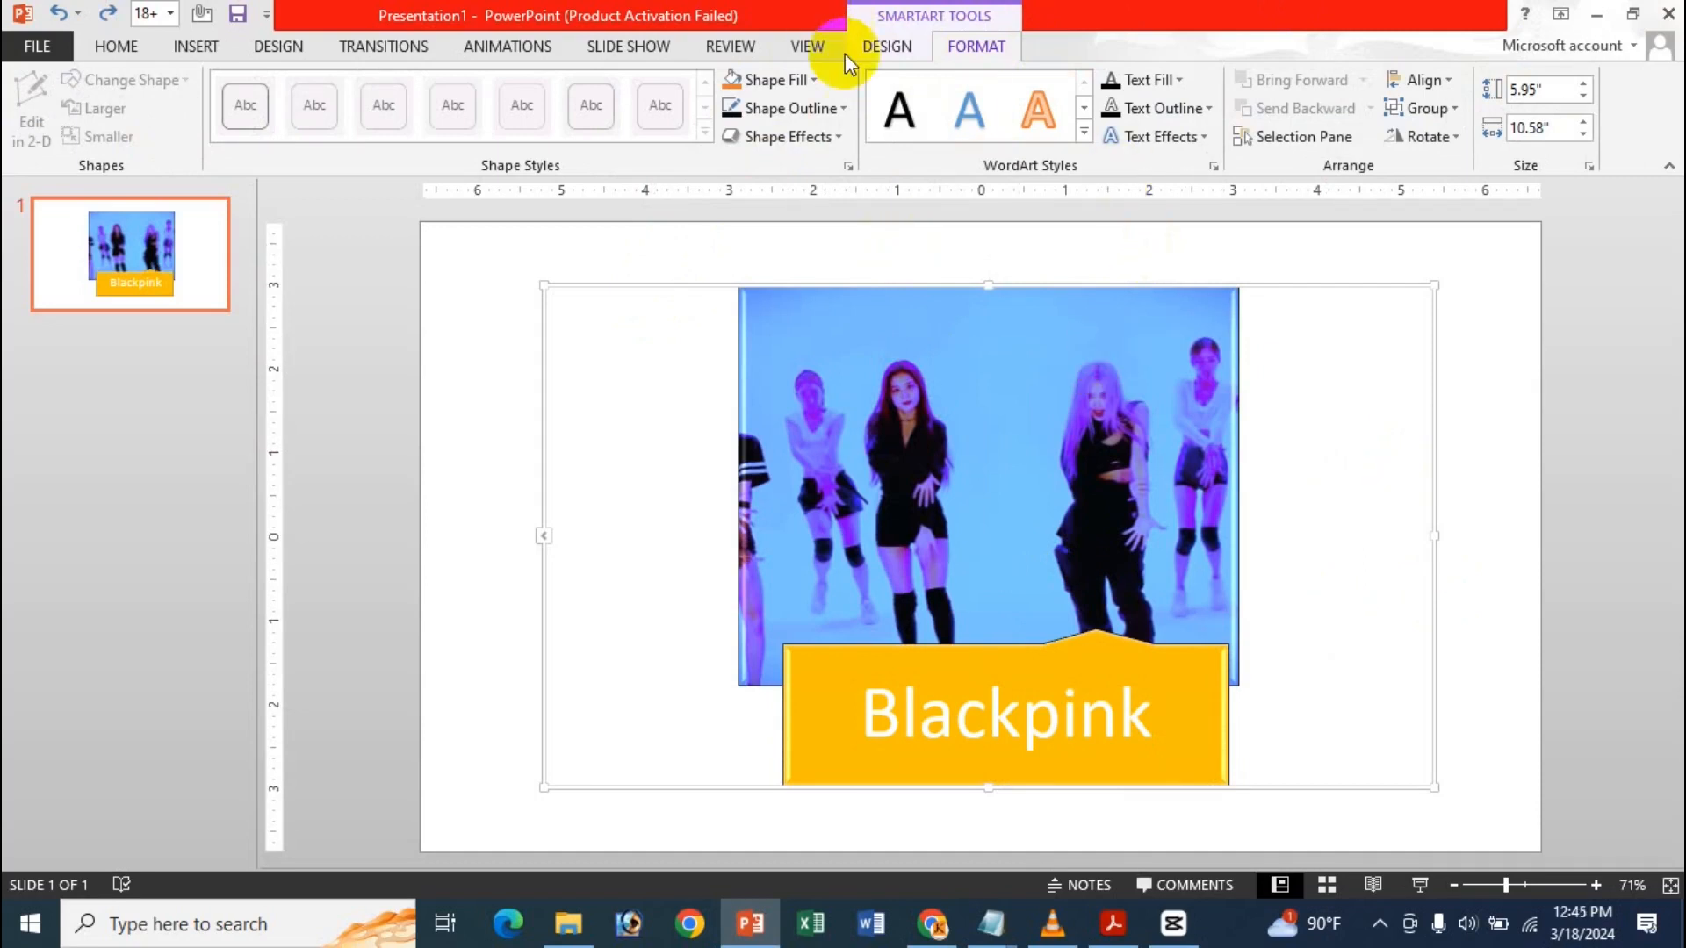
- Undo the SmartArt styling, caption, picture layout, 3-D rotation and bevel to return to the glowing picture
{"action": "key", "text": "ctrl+z"}
{"action": "key", "text": "ctrl+z"}
{"action": "key", "text": "ctrl+z"}
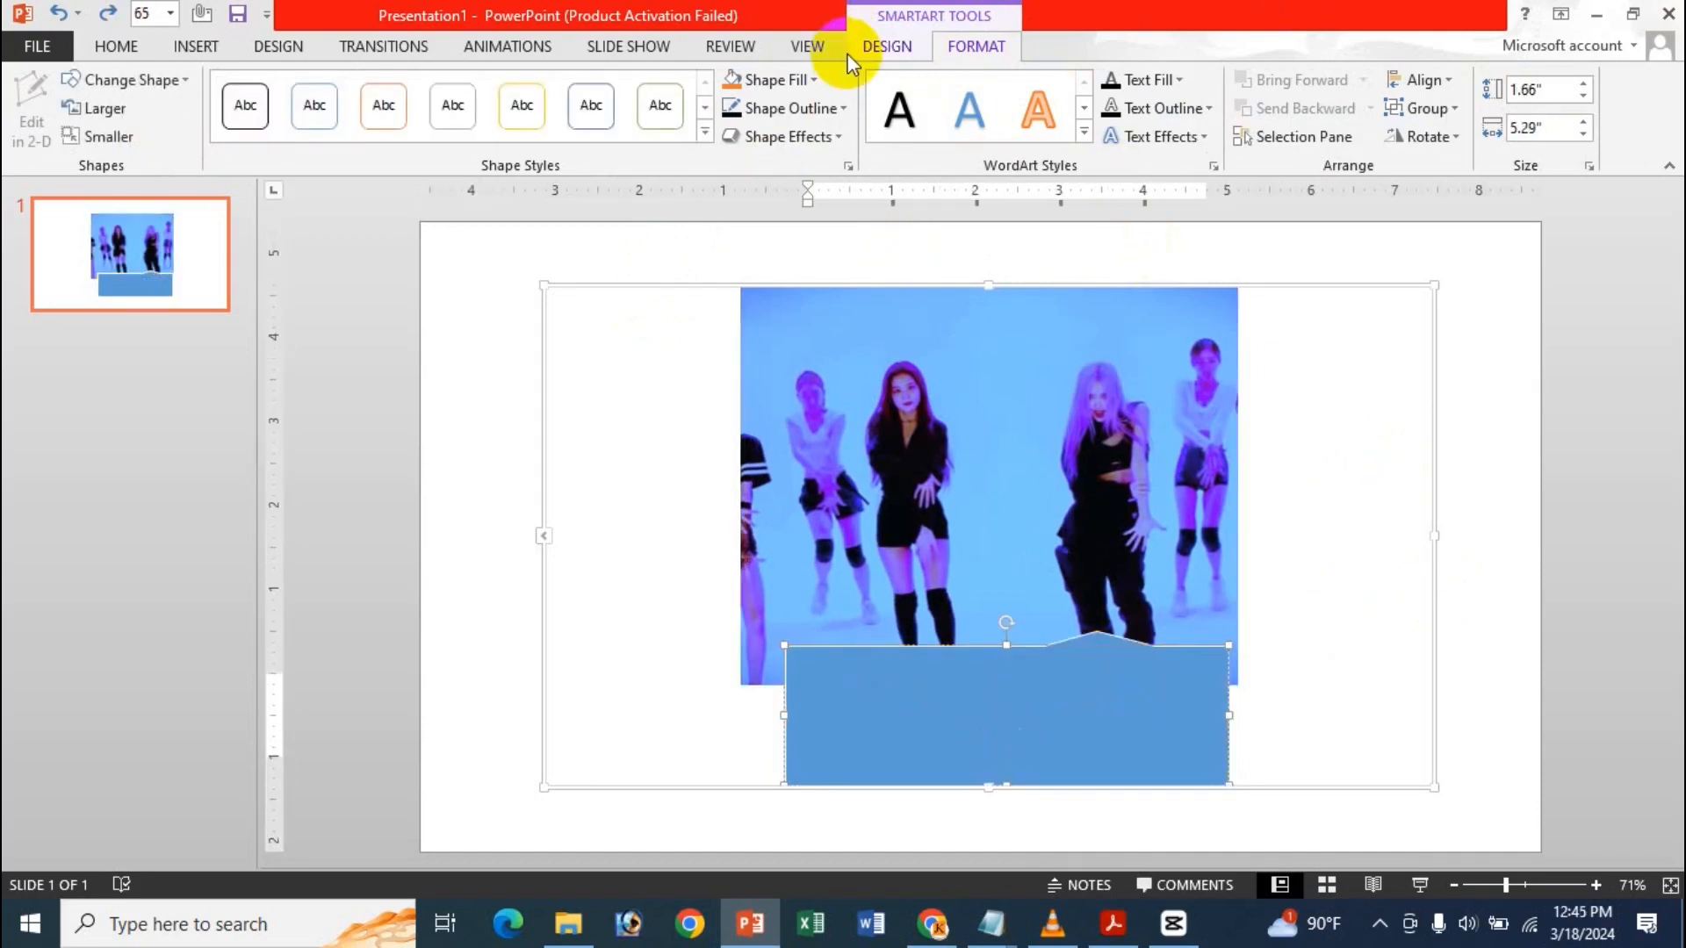
{"action": "key", "text": "ctrl+z"}
{"action": "key", "text": "ctrl+z"}
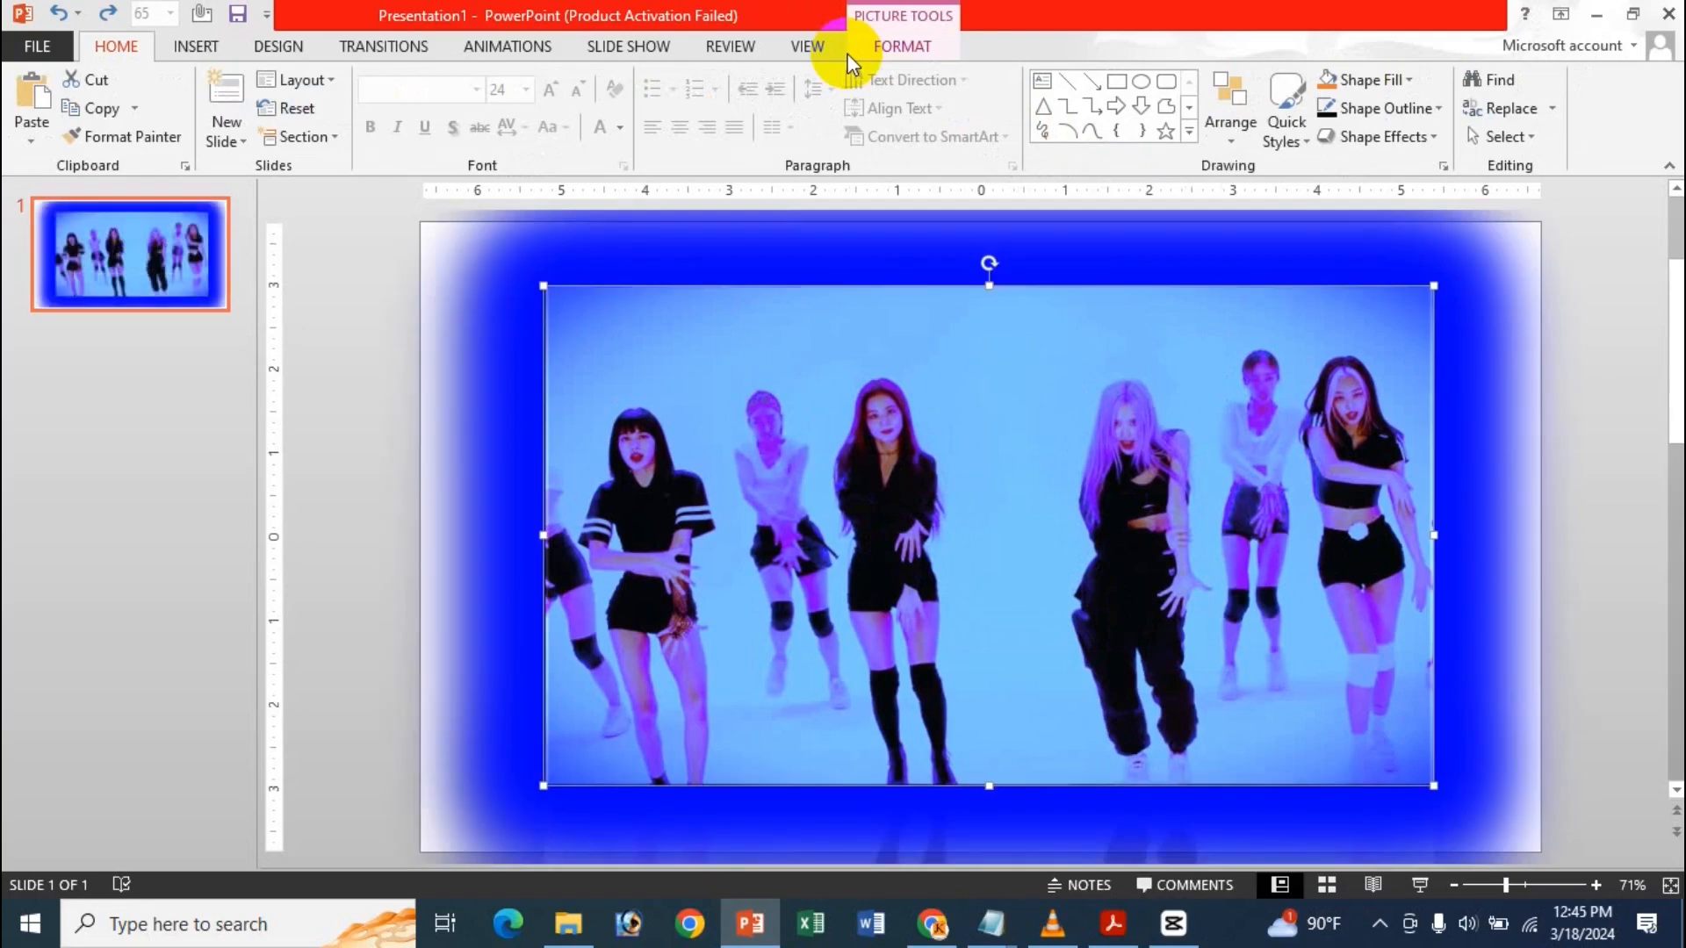
{"action": "key", "text": "ctrl+z"}
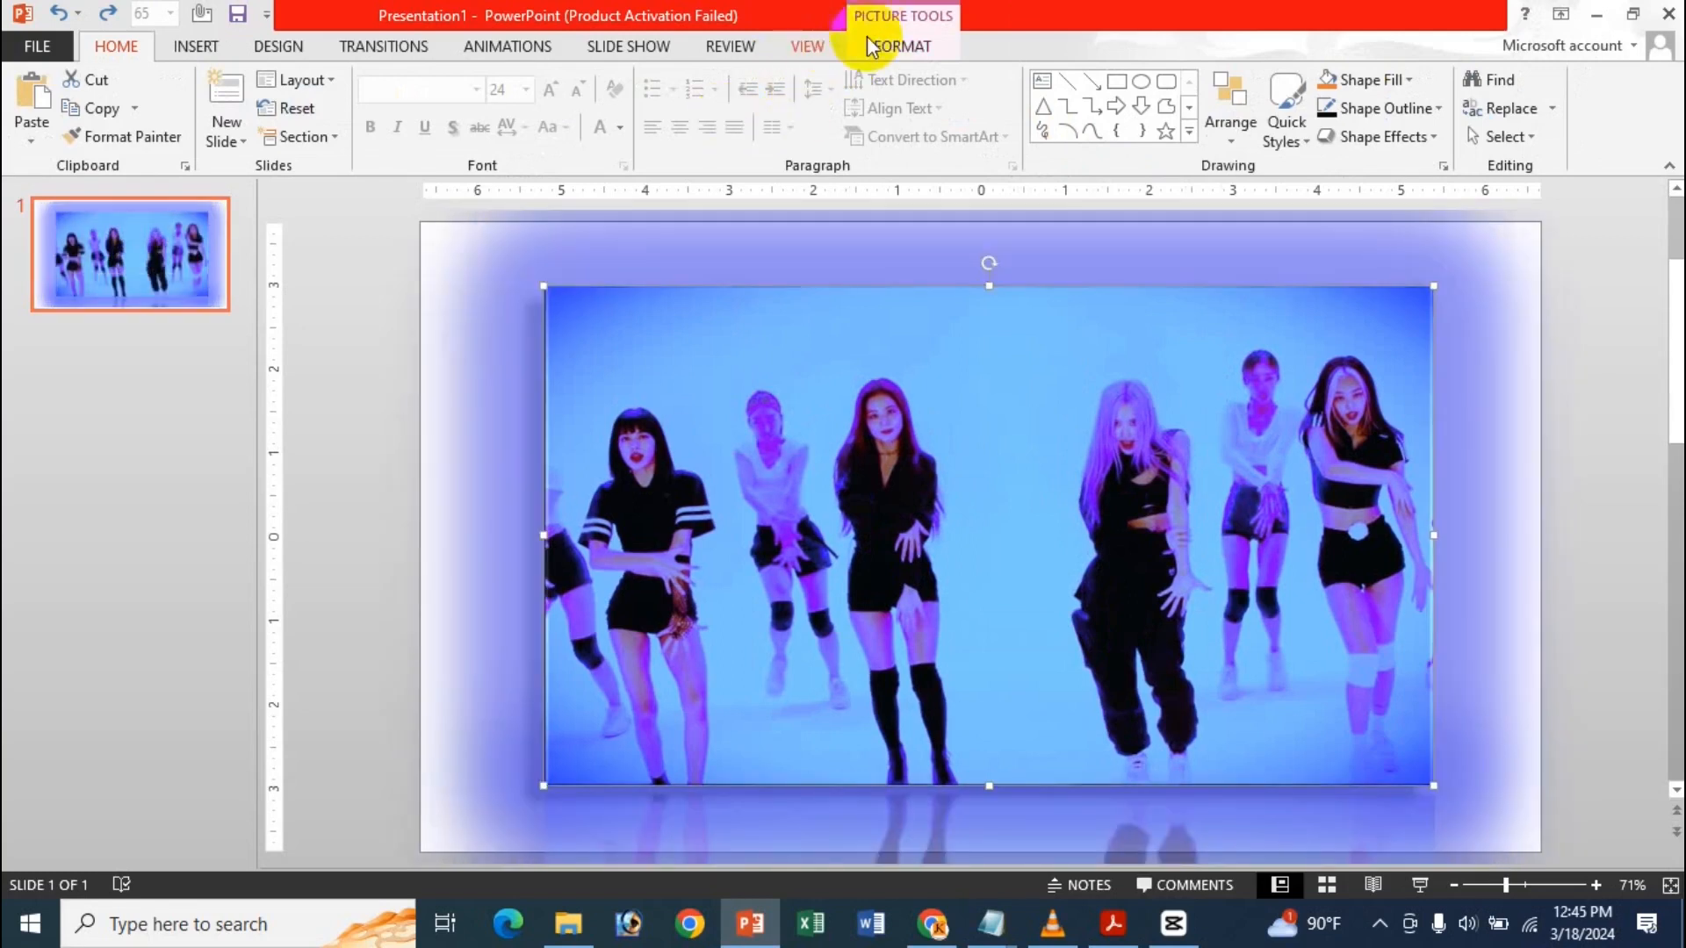
- Look over the picture effect settings in the Format Picture options and close them
{"action": "left_click", "coordinate": [897, 48]}
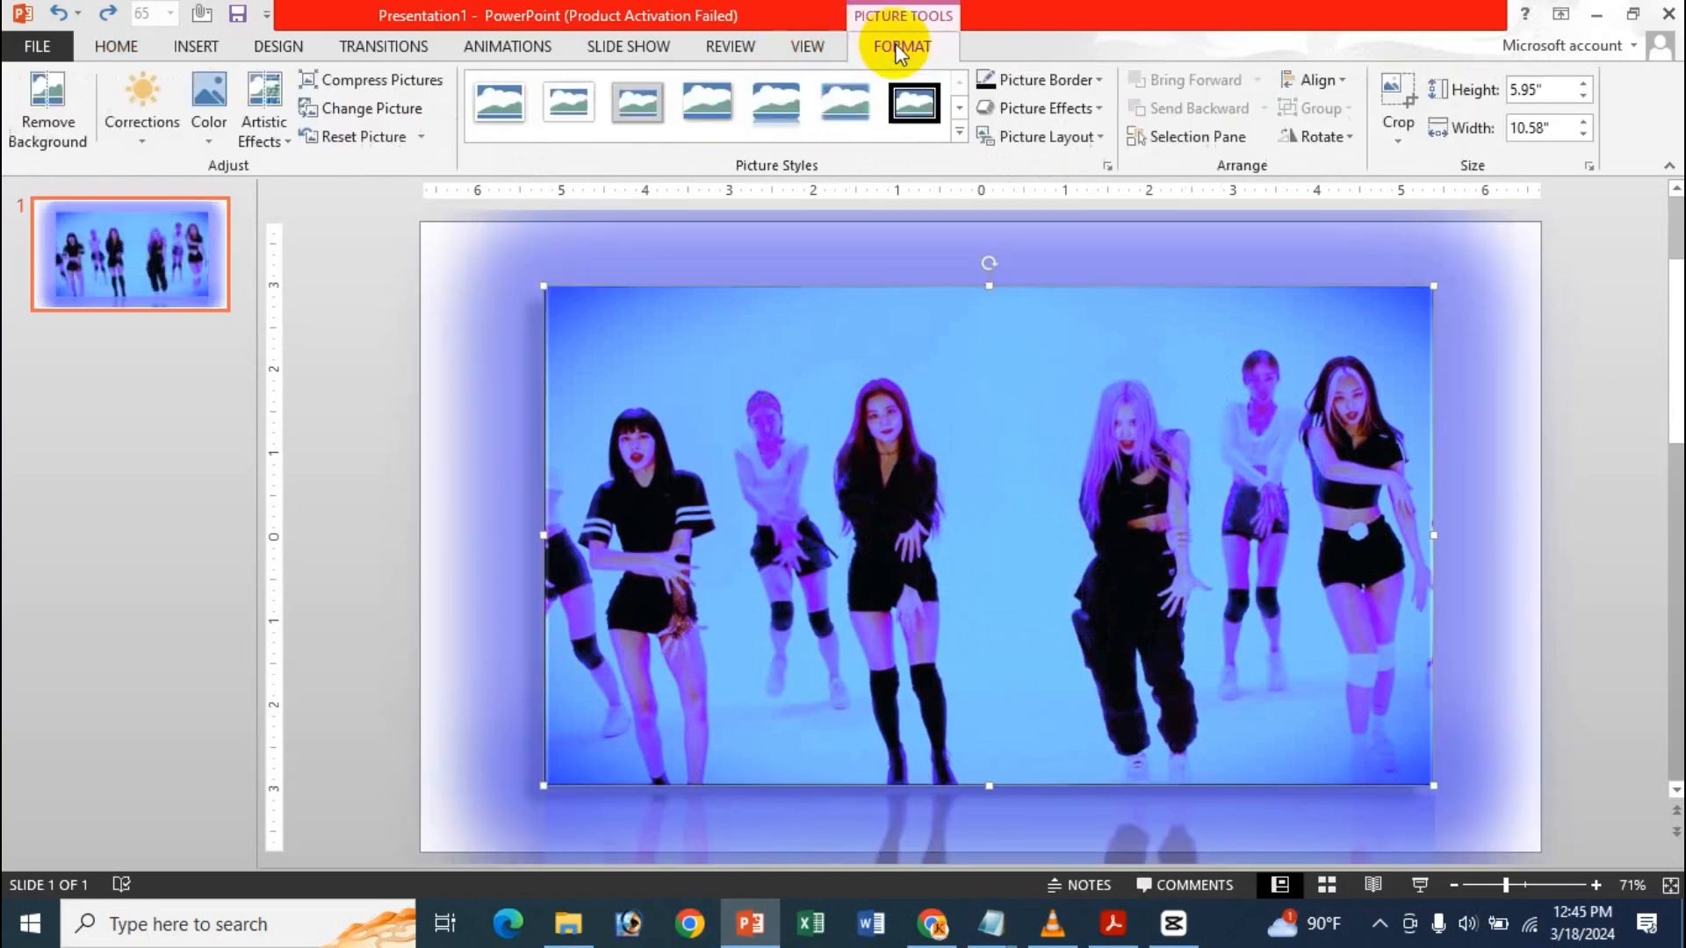
{"action": "left_click", "coordinate": [1108, 167]}
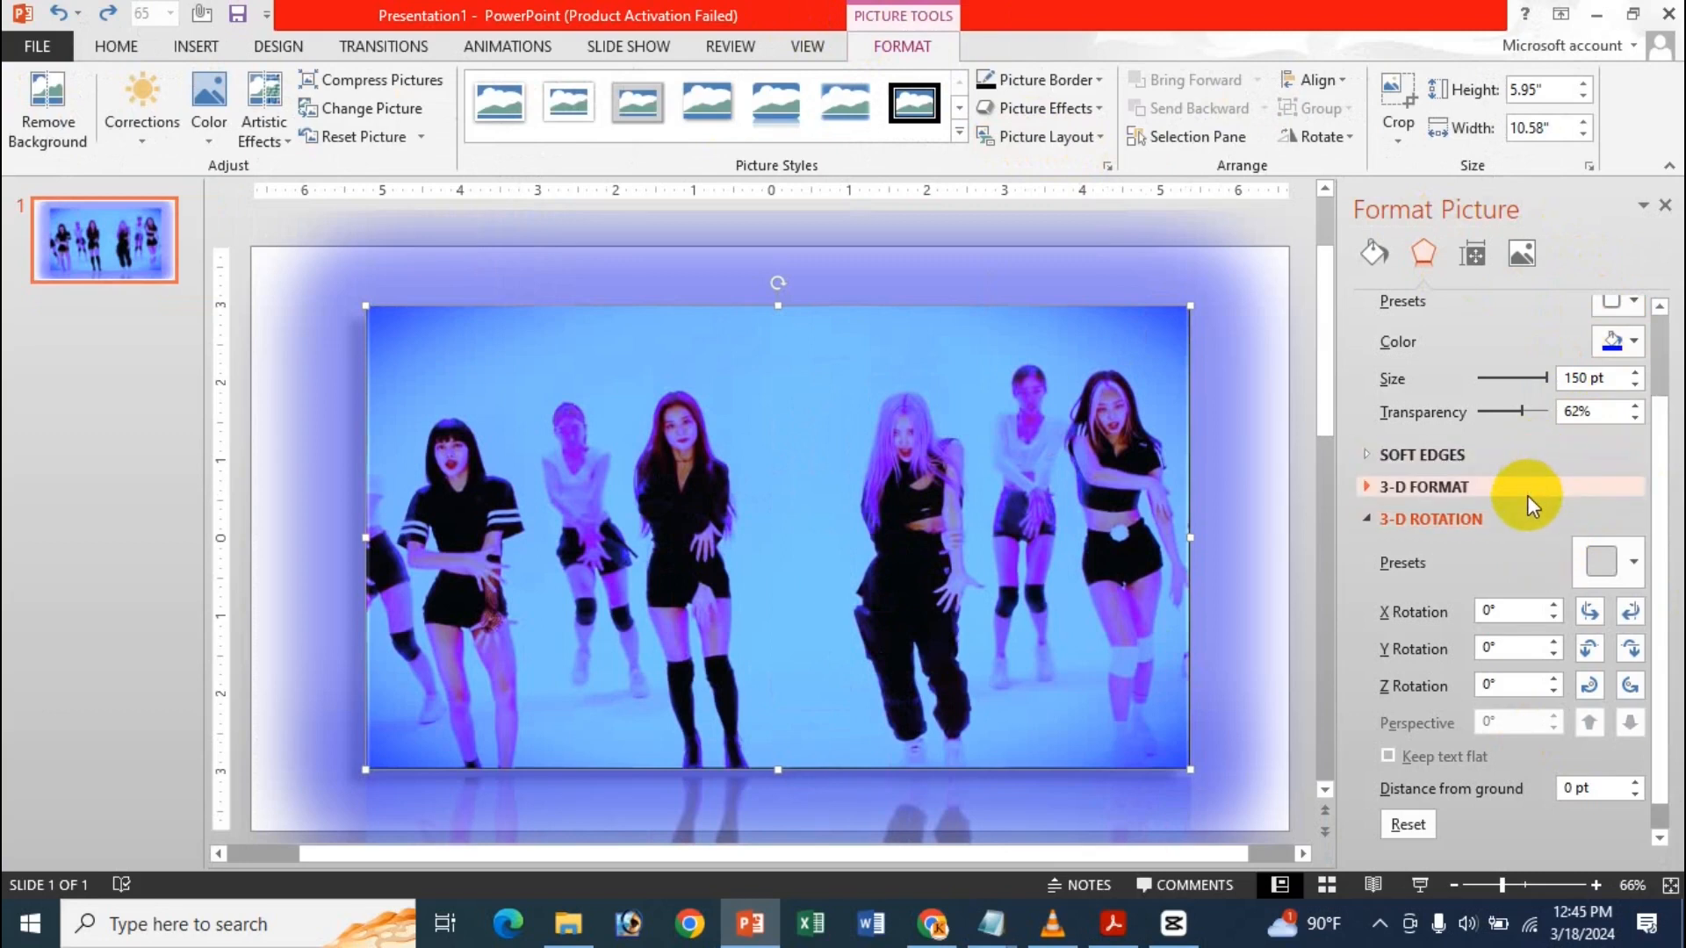
{"action": "left_click", "coordinate": [1671, 209]}
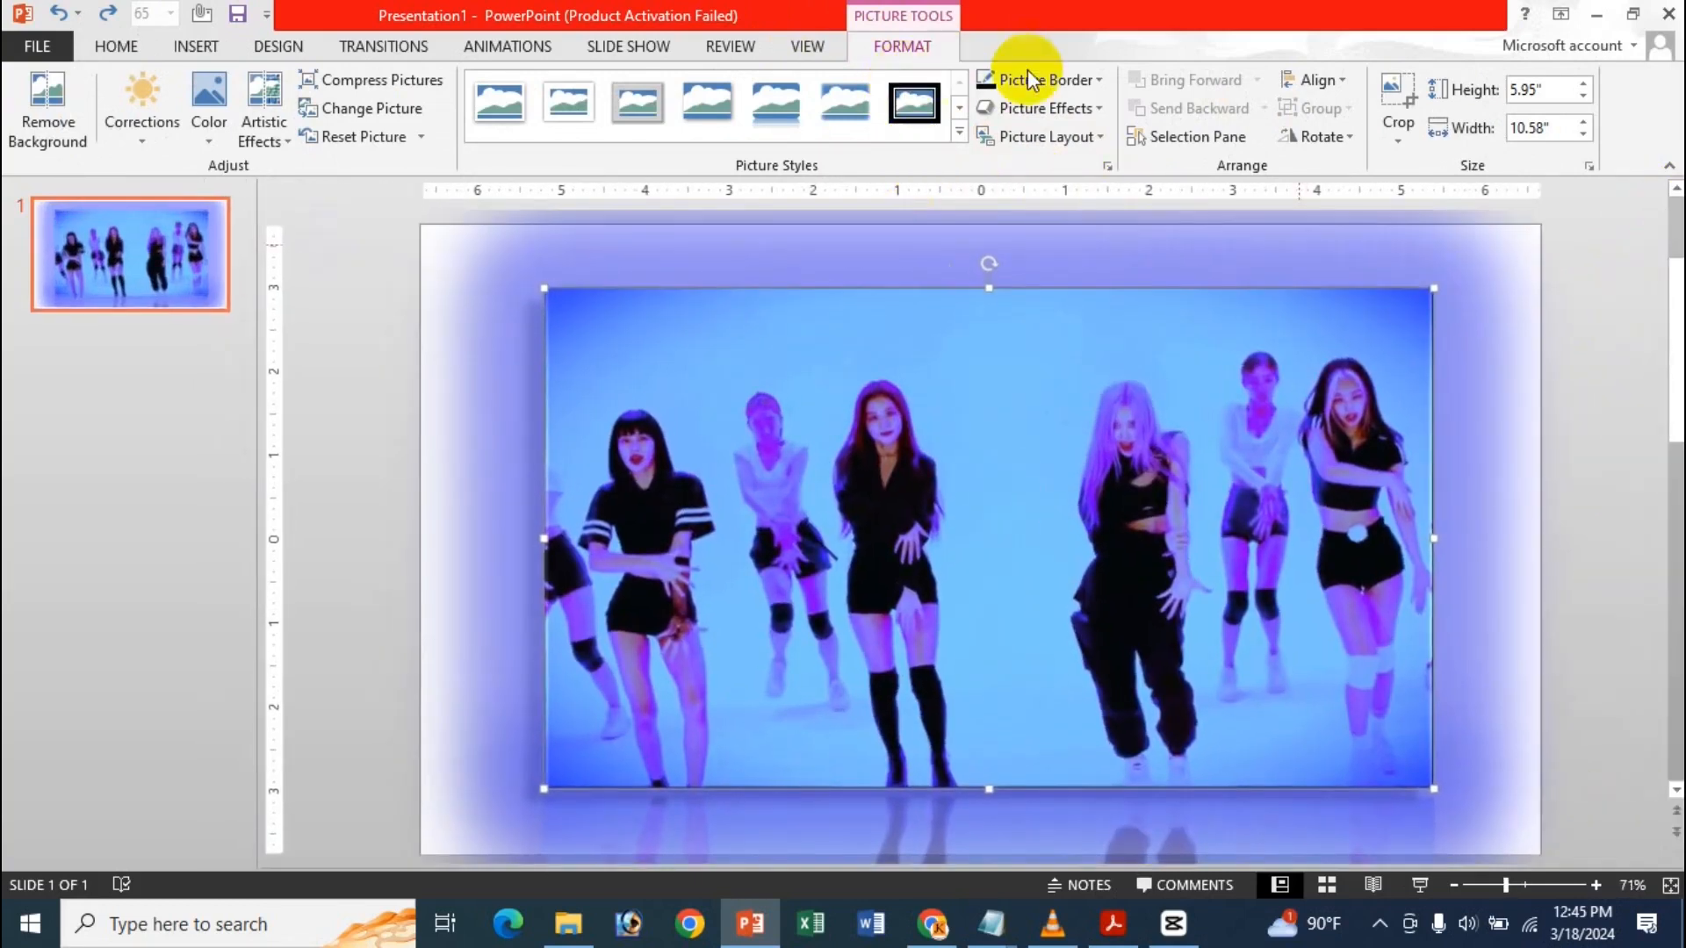
{"action": "left_click", "coordinate": [1108, 165]}
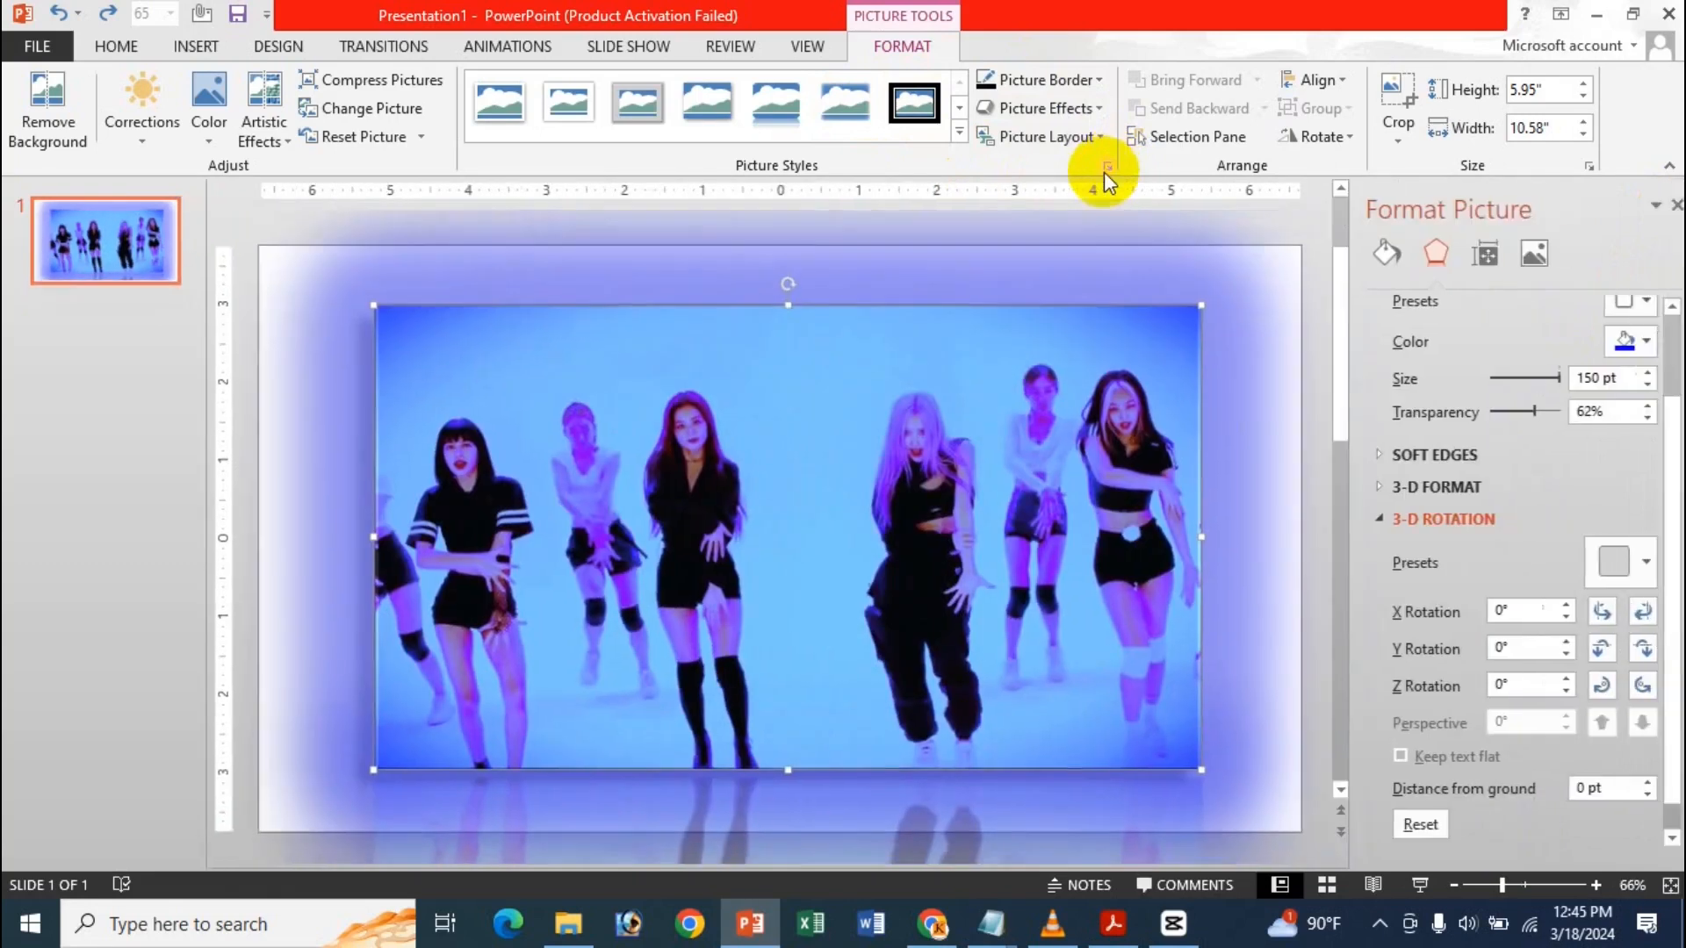
{"action": "scroll", "coordinate": [1552, 486], "scroll_direction": "up", "scroll_amount": 2}
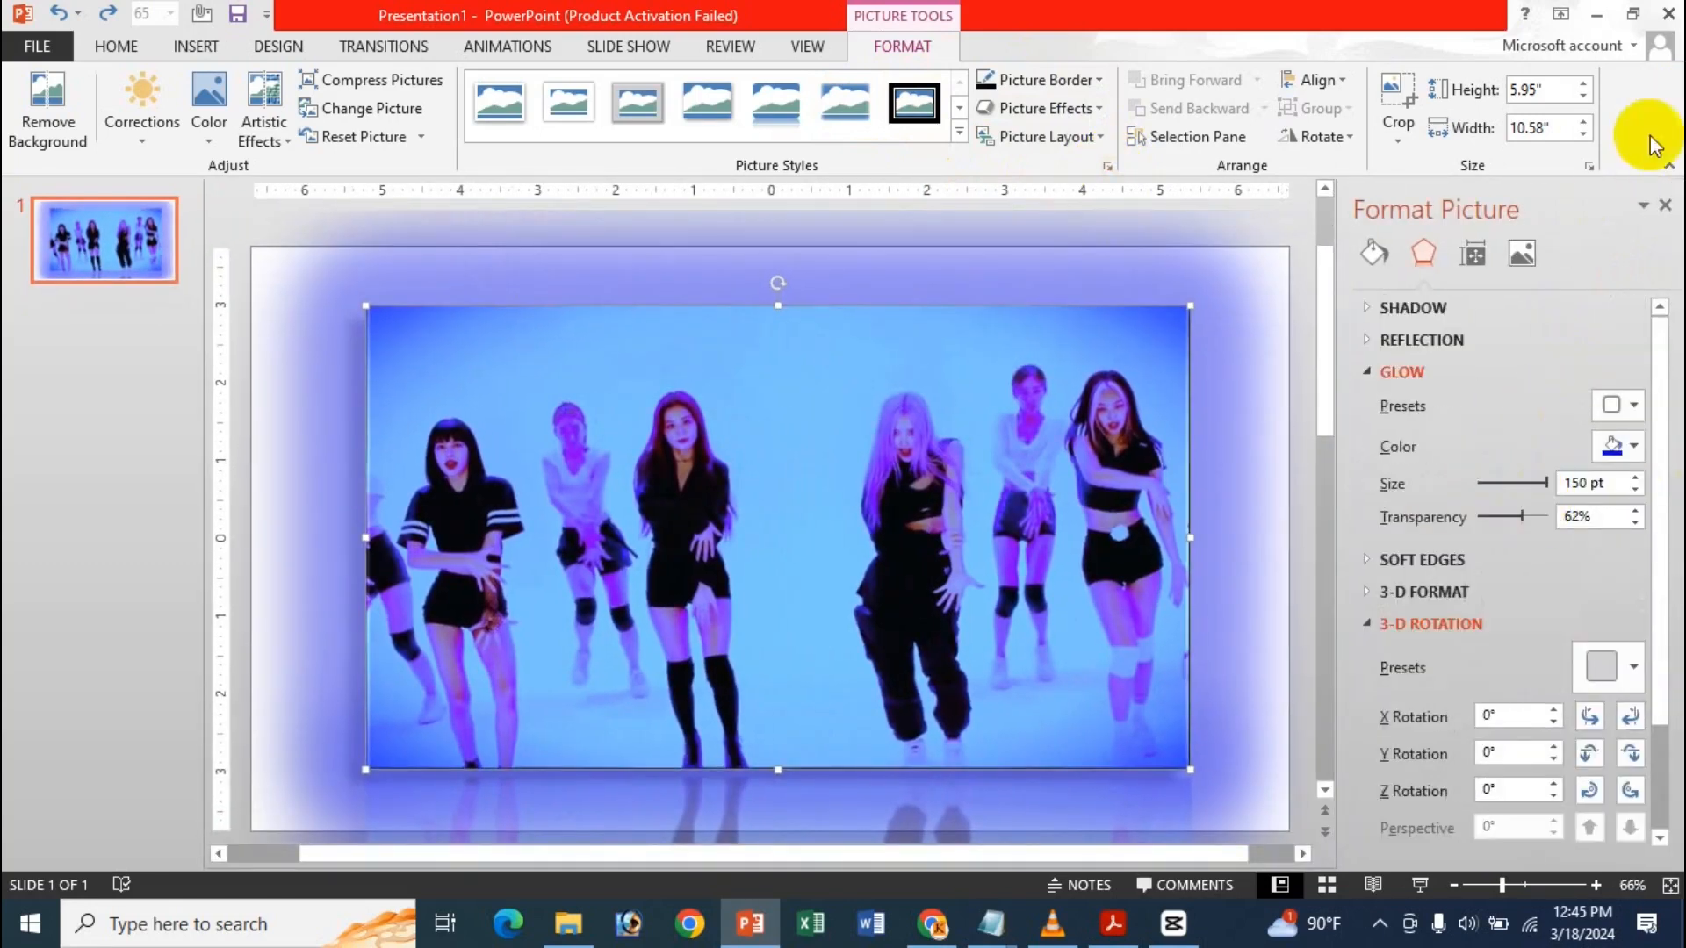
{"action": "left_click", "coordinate": [1665, 208]}
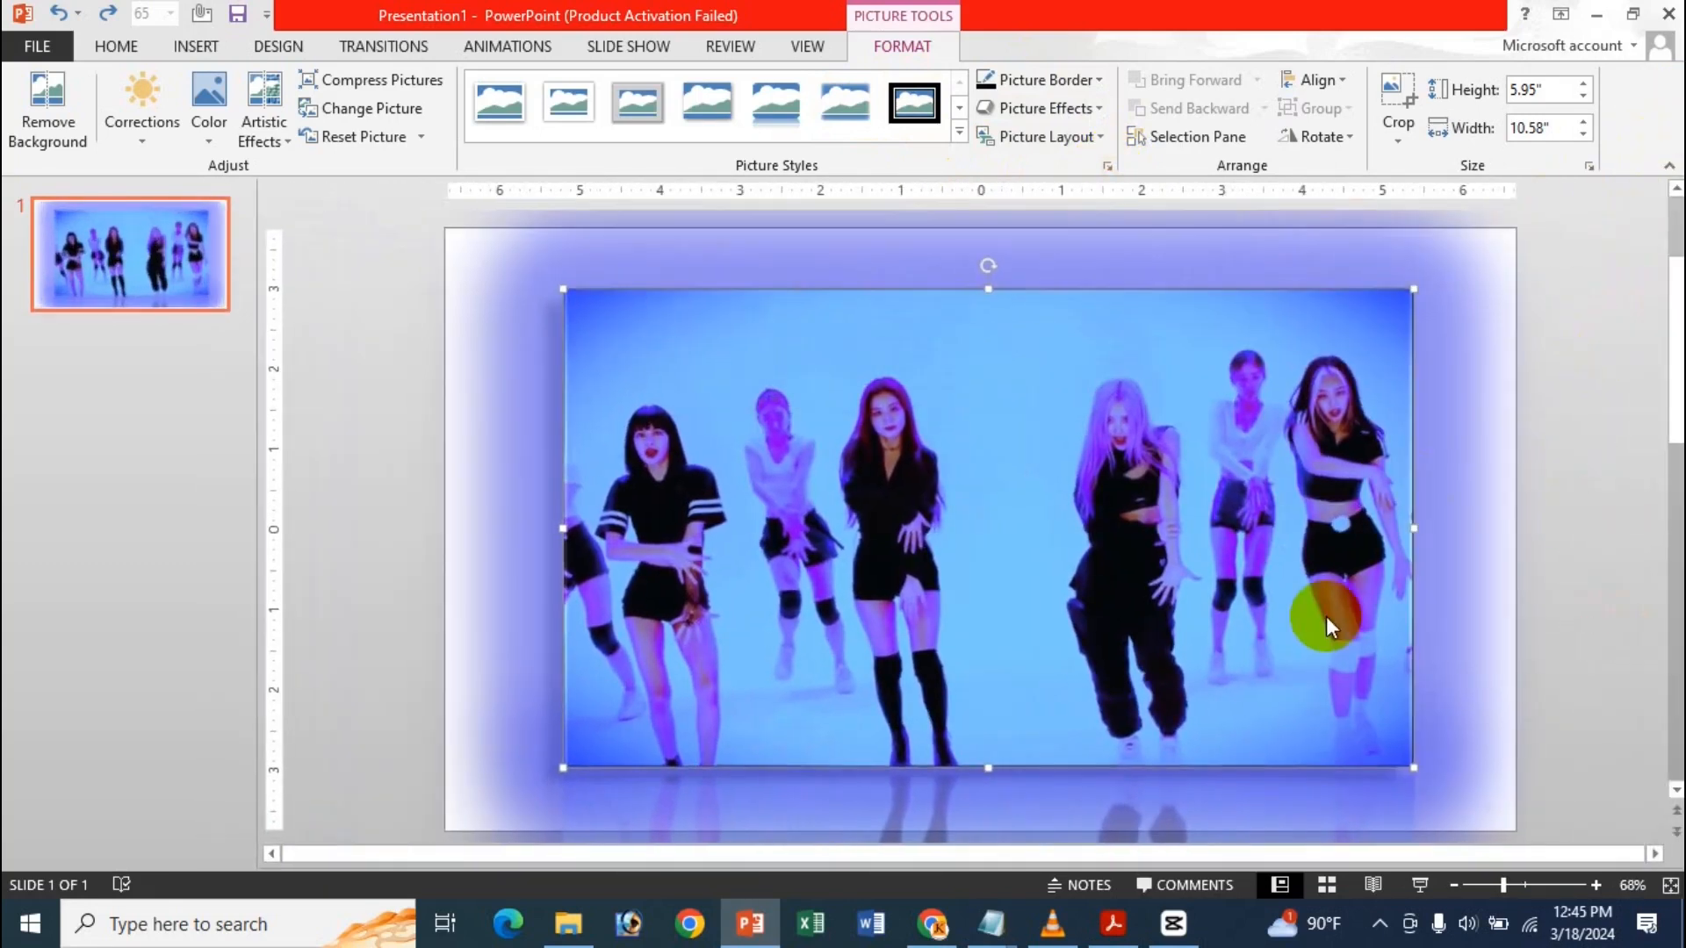
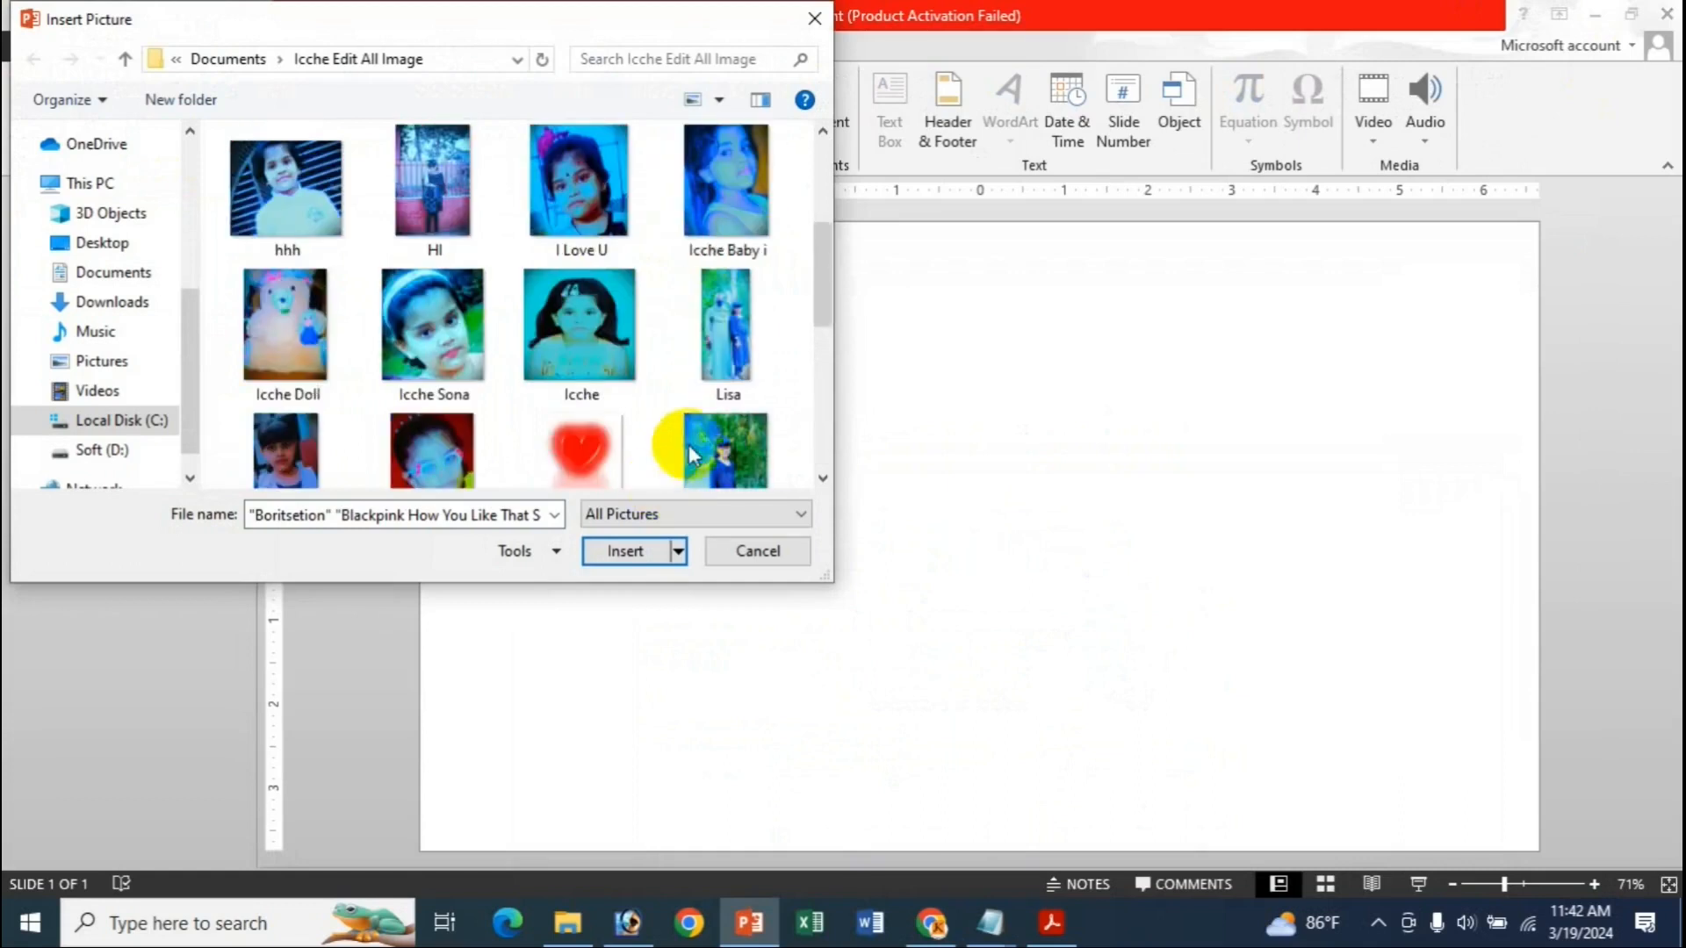
- Add the My Family picture to the selection, insert the selected pictures and move the family picture to the slide's upper-left corner
{"action": "left_click", "coordinate": [721, 442], "text": "ctrl"}
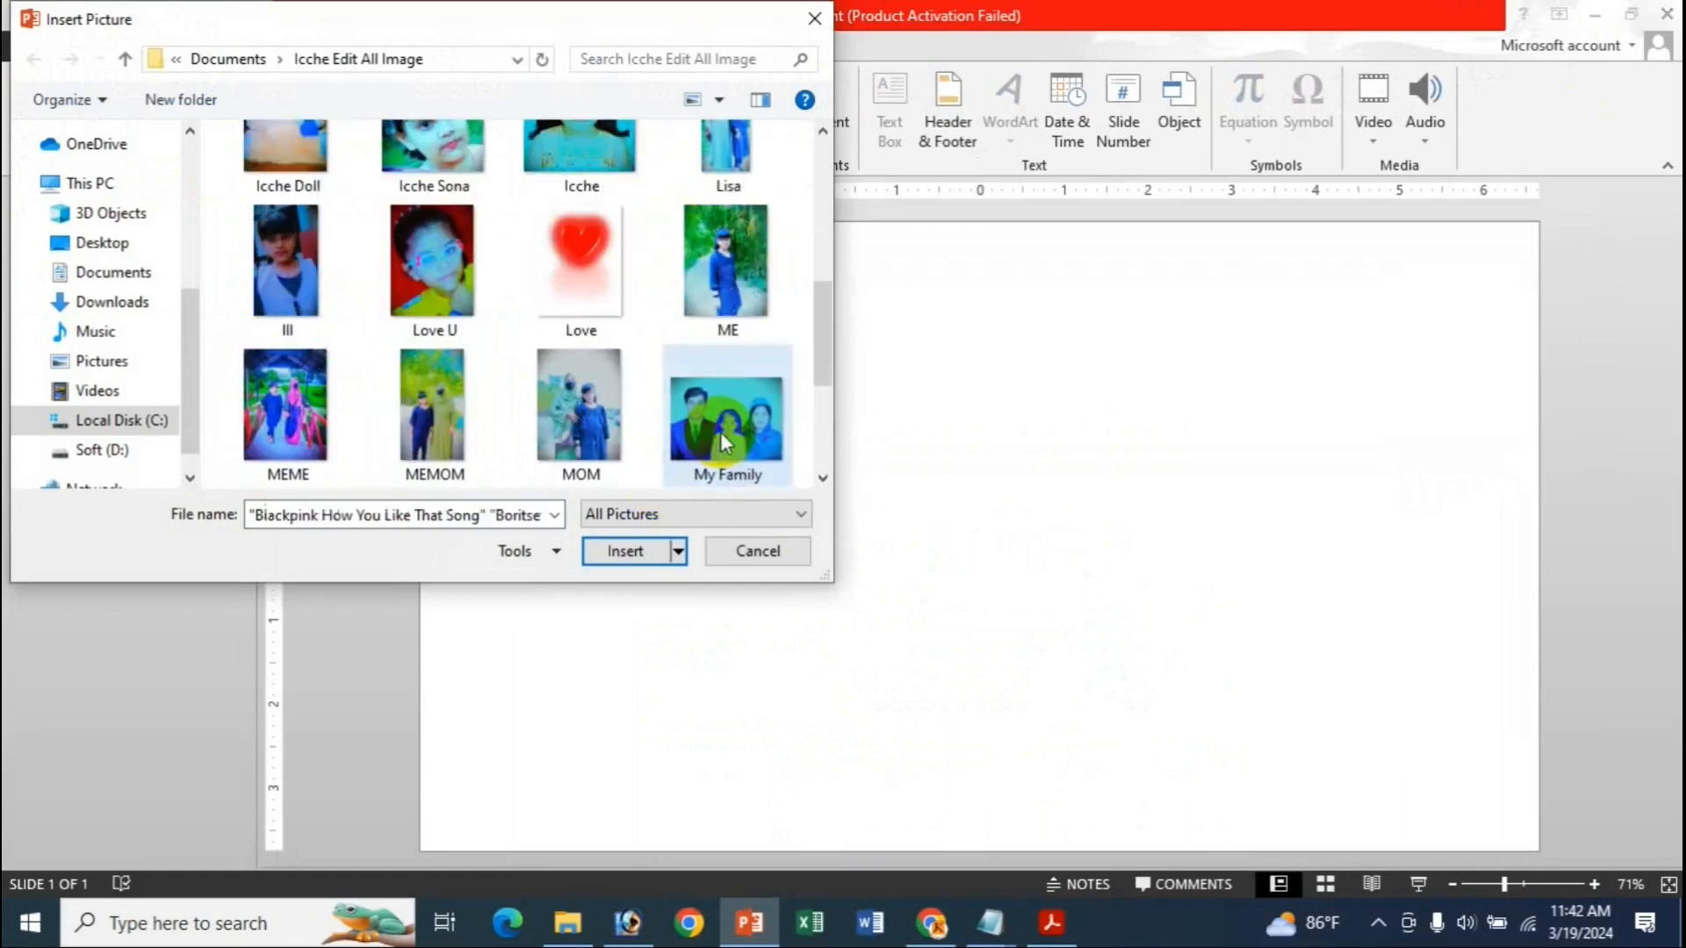
{"action": "left_click", "coordinate": [636, 552]}
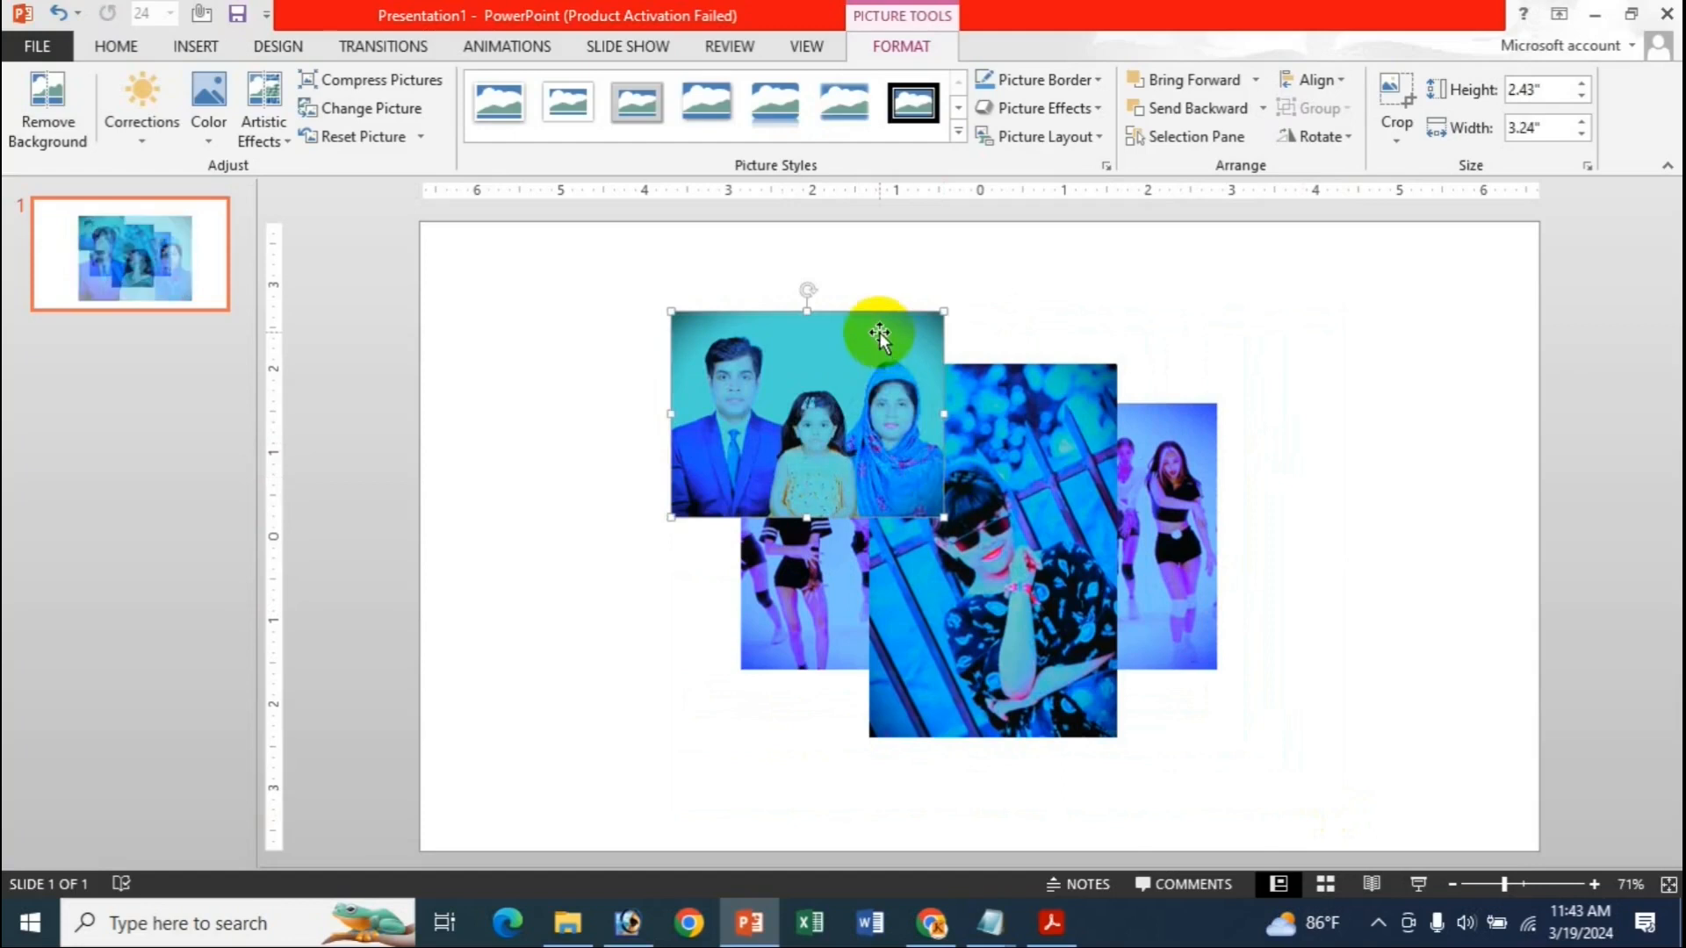
{"action": "left_click_drag", "start_coordinate": [877, 331], "coordinate": [624, 293]}
- Shrink the Blackpink picture to about 2.1" by 3.73" and line its top edge up with the family picture
{"action": "left_click", "coordinate": [803, 525]}
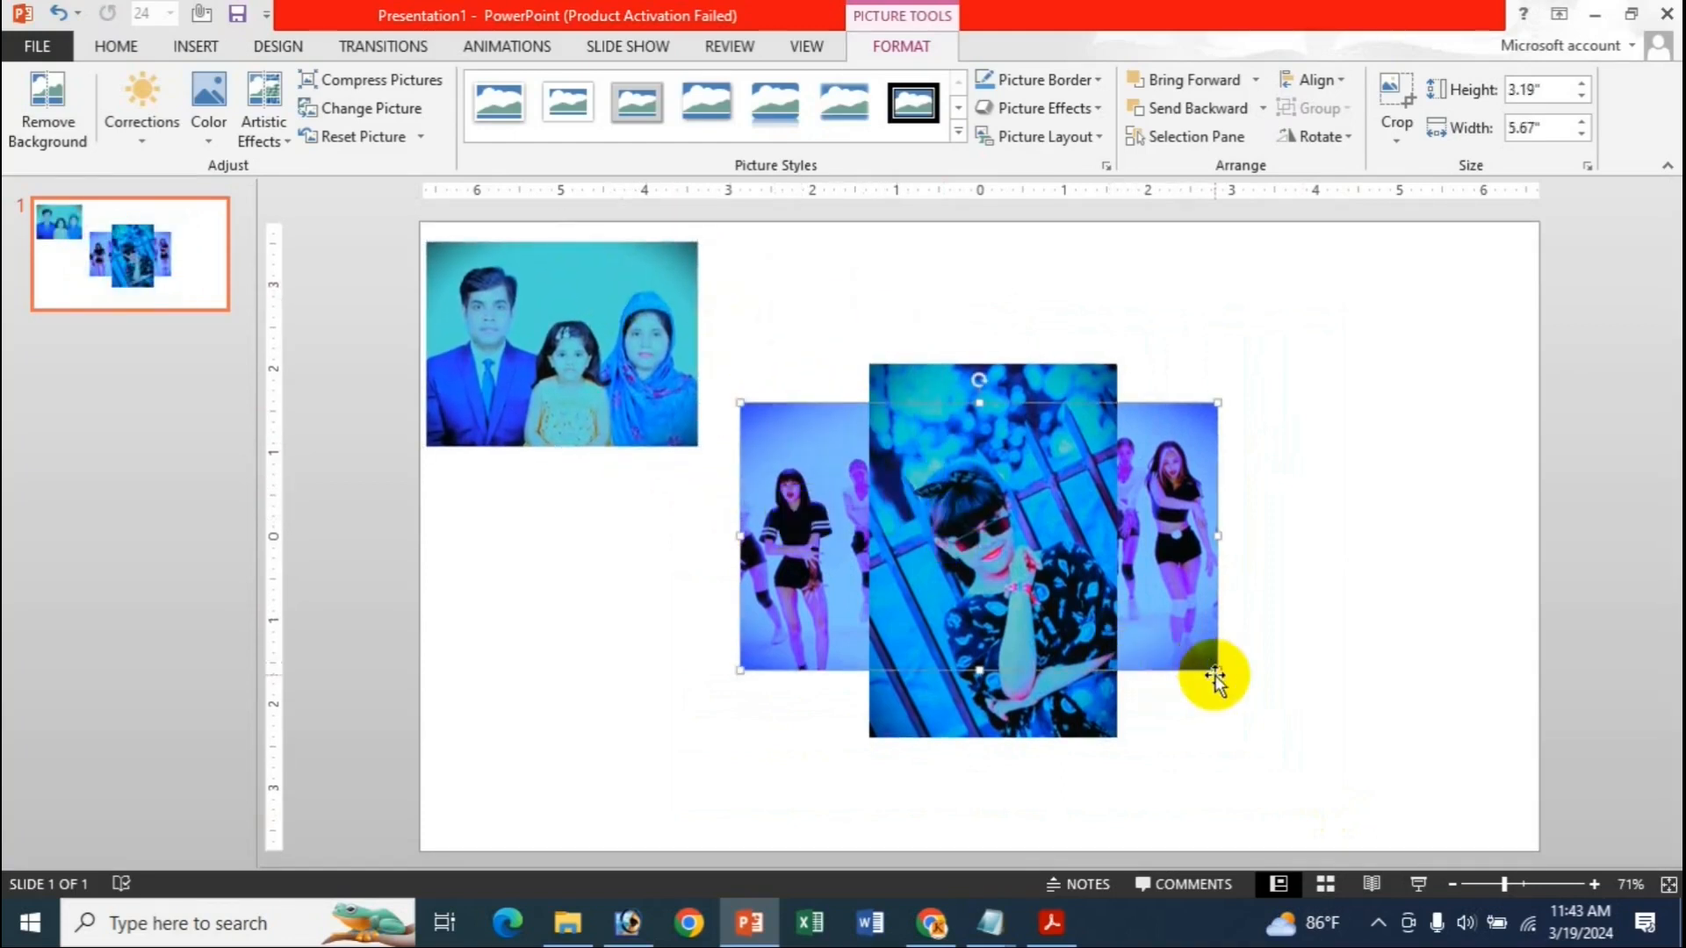
{"action": "left_click_drag", "start_coordinate": [1218, 664], "coordinate": [1054, 578]}
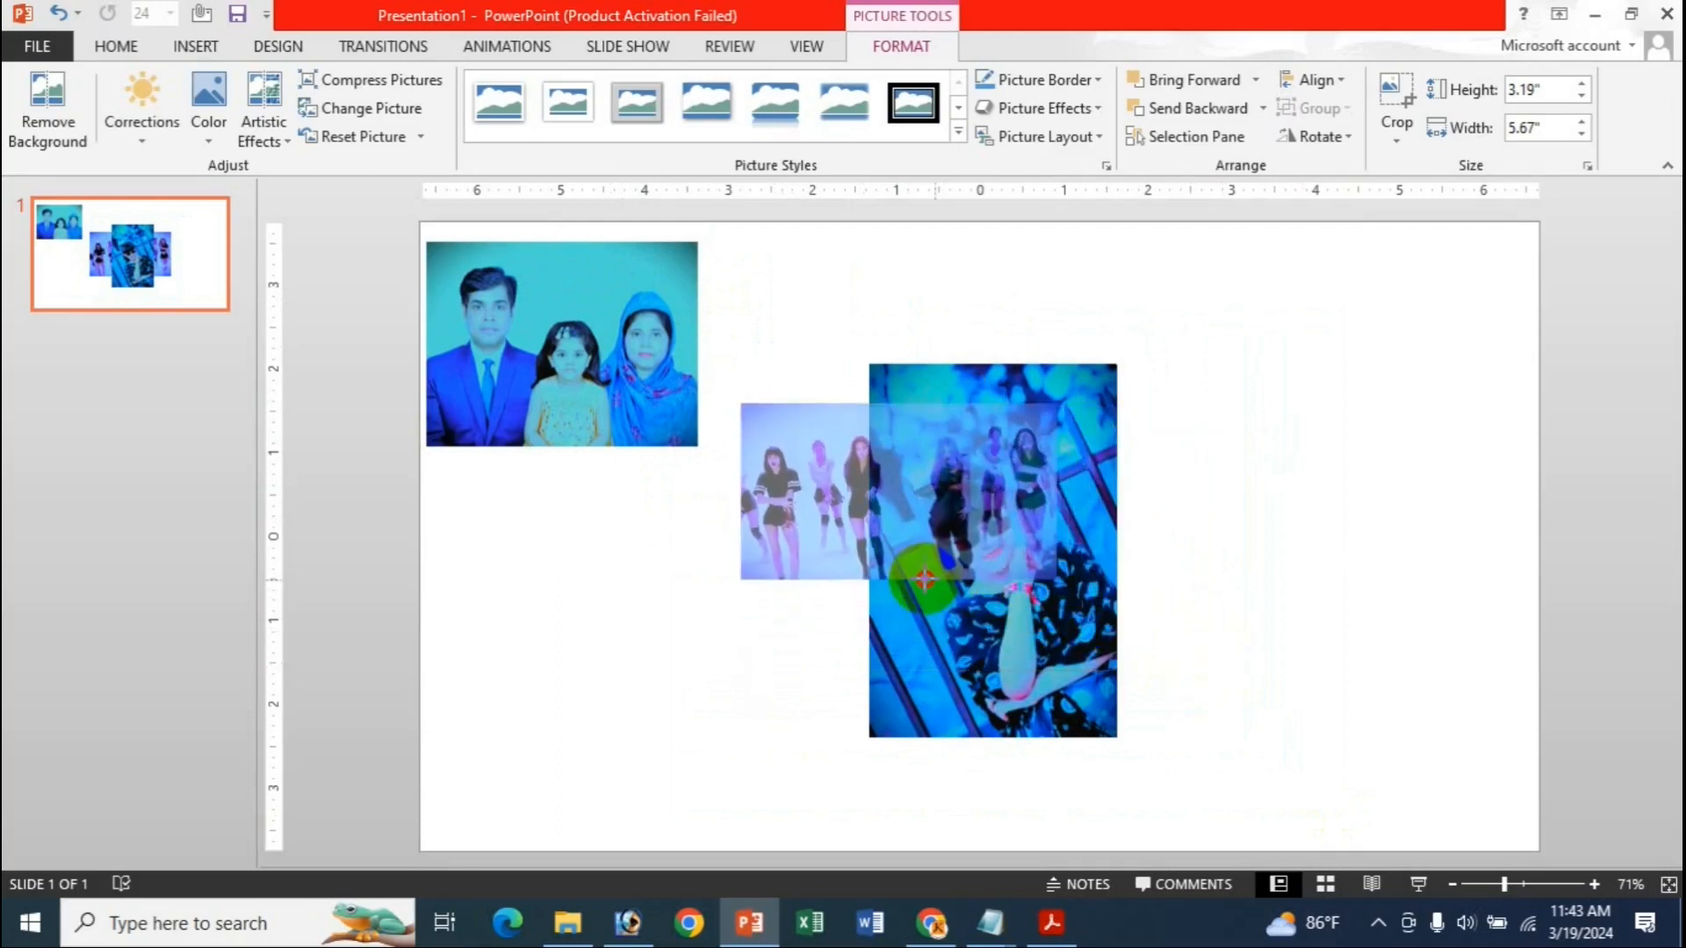
{"action": "left_click_drag", "start_coordinate": [814, 500], "coordinate": [810, 340]}
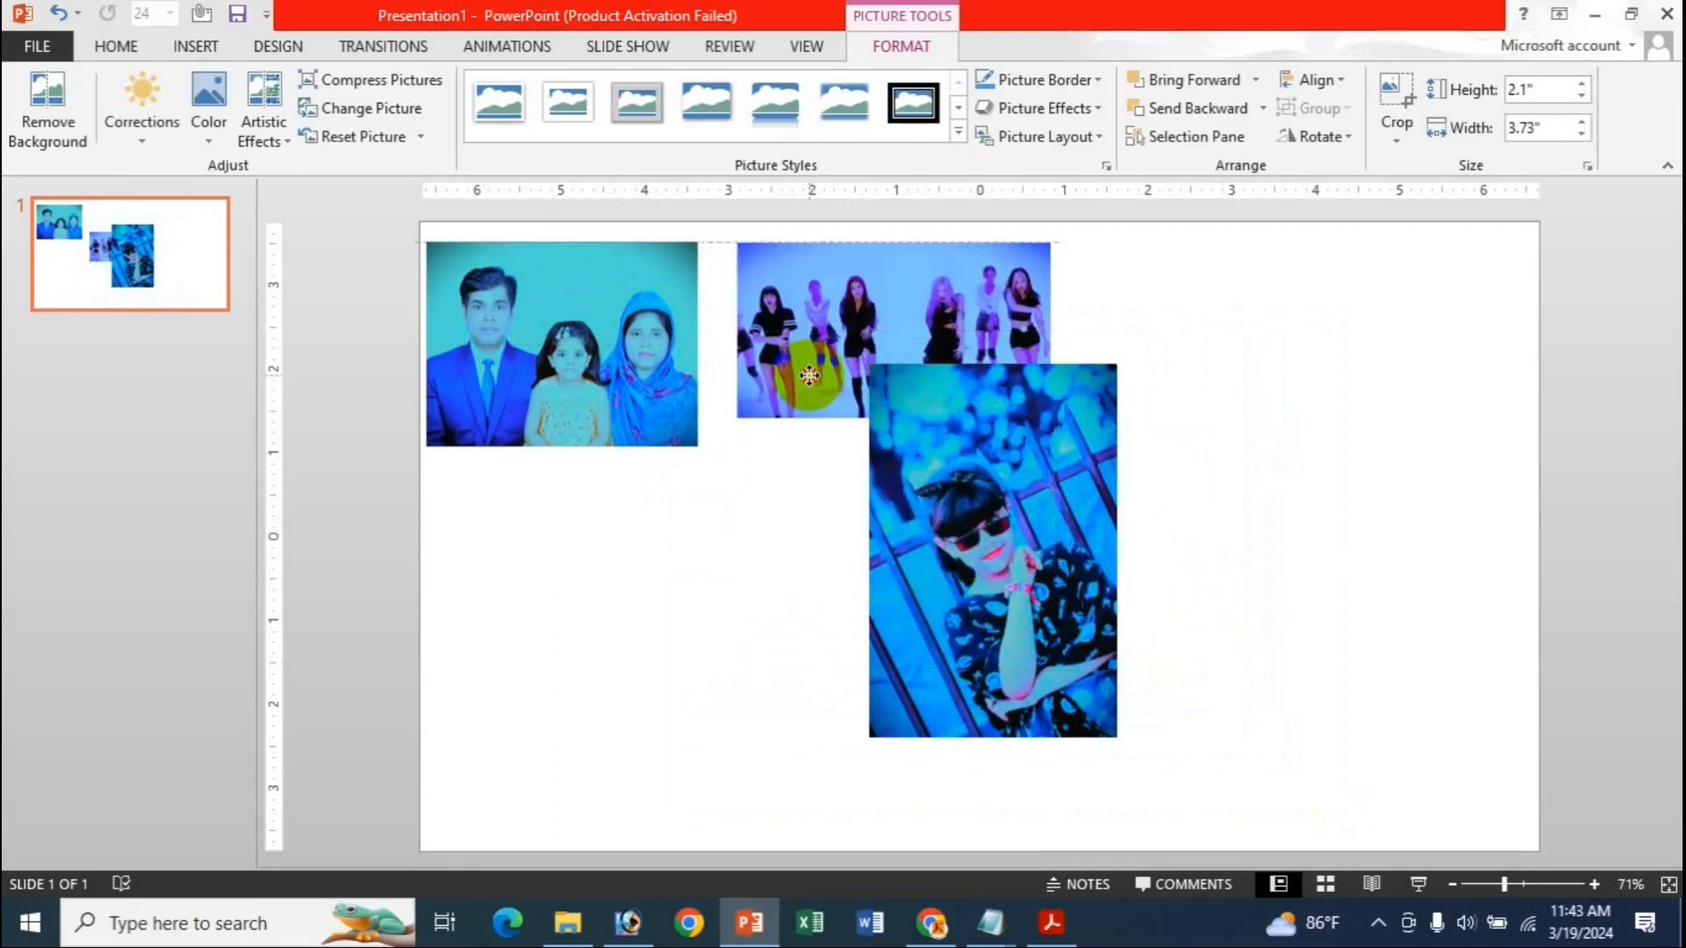
- Move the portrait picture toward the slide's right side and stretch the Blackpink picture to about 2.43" high and 4.16" wide
{"action": "left_click", "coordinate": [1059, 523]}
{"action": "left_click_drag", "start_coordinate": [1058, 523], "coordinate": [1298, 504]}
{"action": "left_click", "coordinate": [896, 412]}
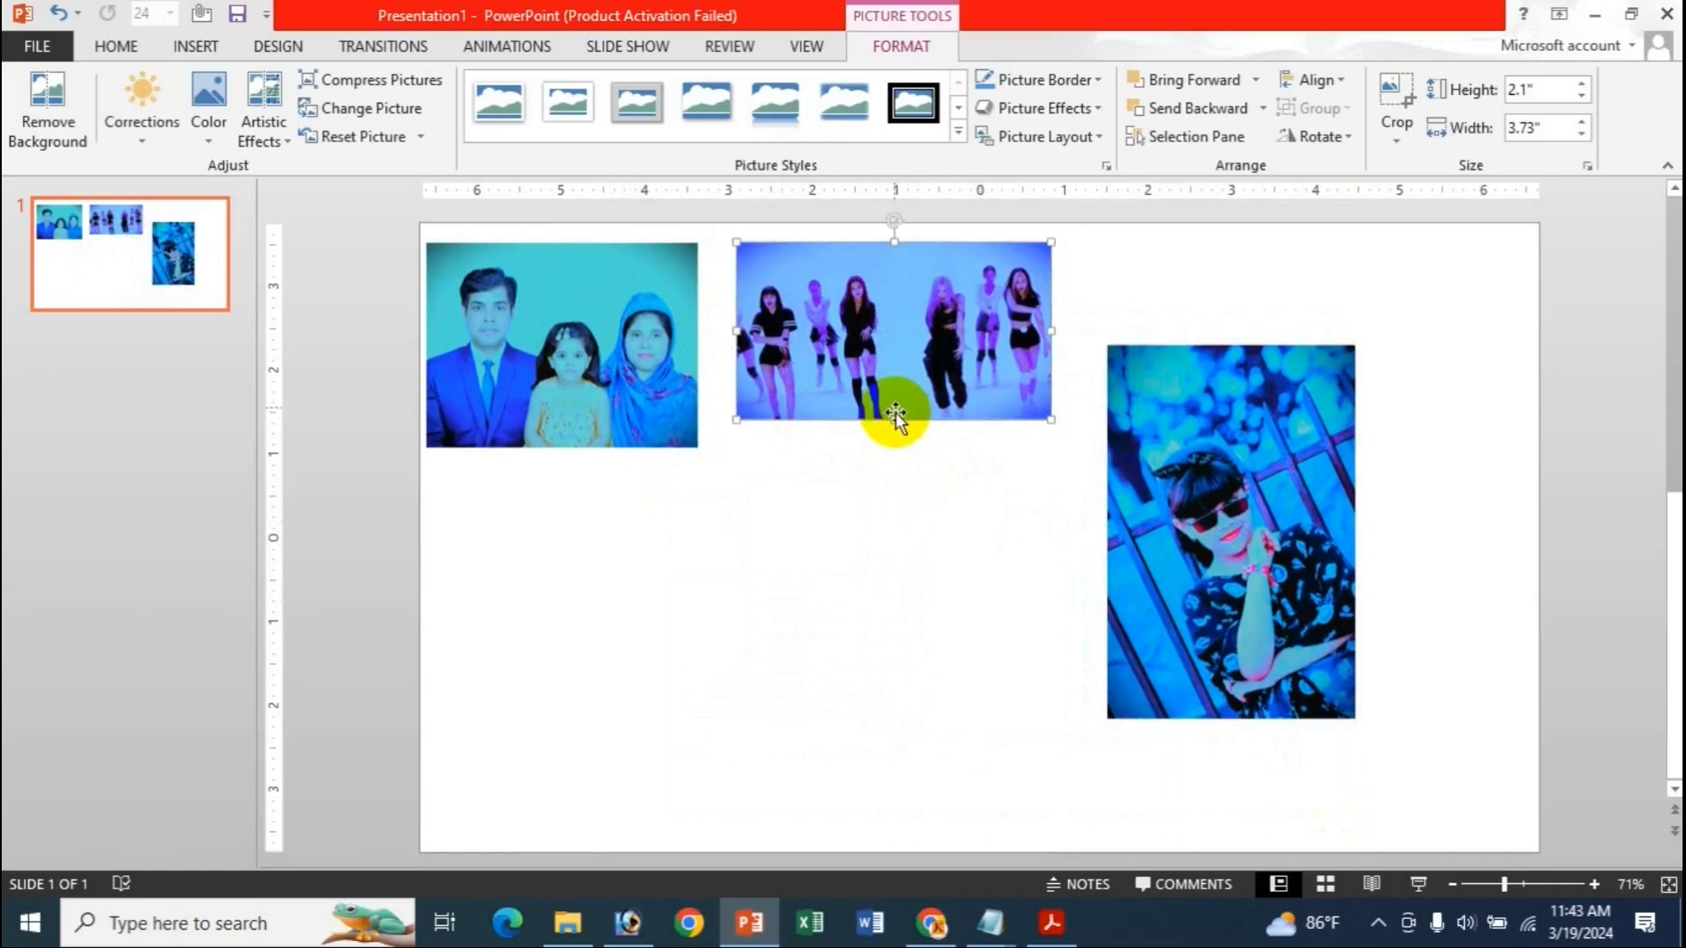
{"action": "left_click_drag", "start_coordinate": [897, 421], "coordinate": [895, 446]}
{"action": "left_click", "coordinate": [1227, 525]}
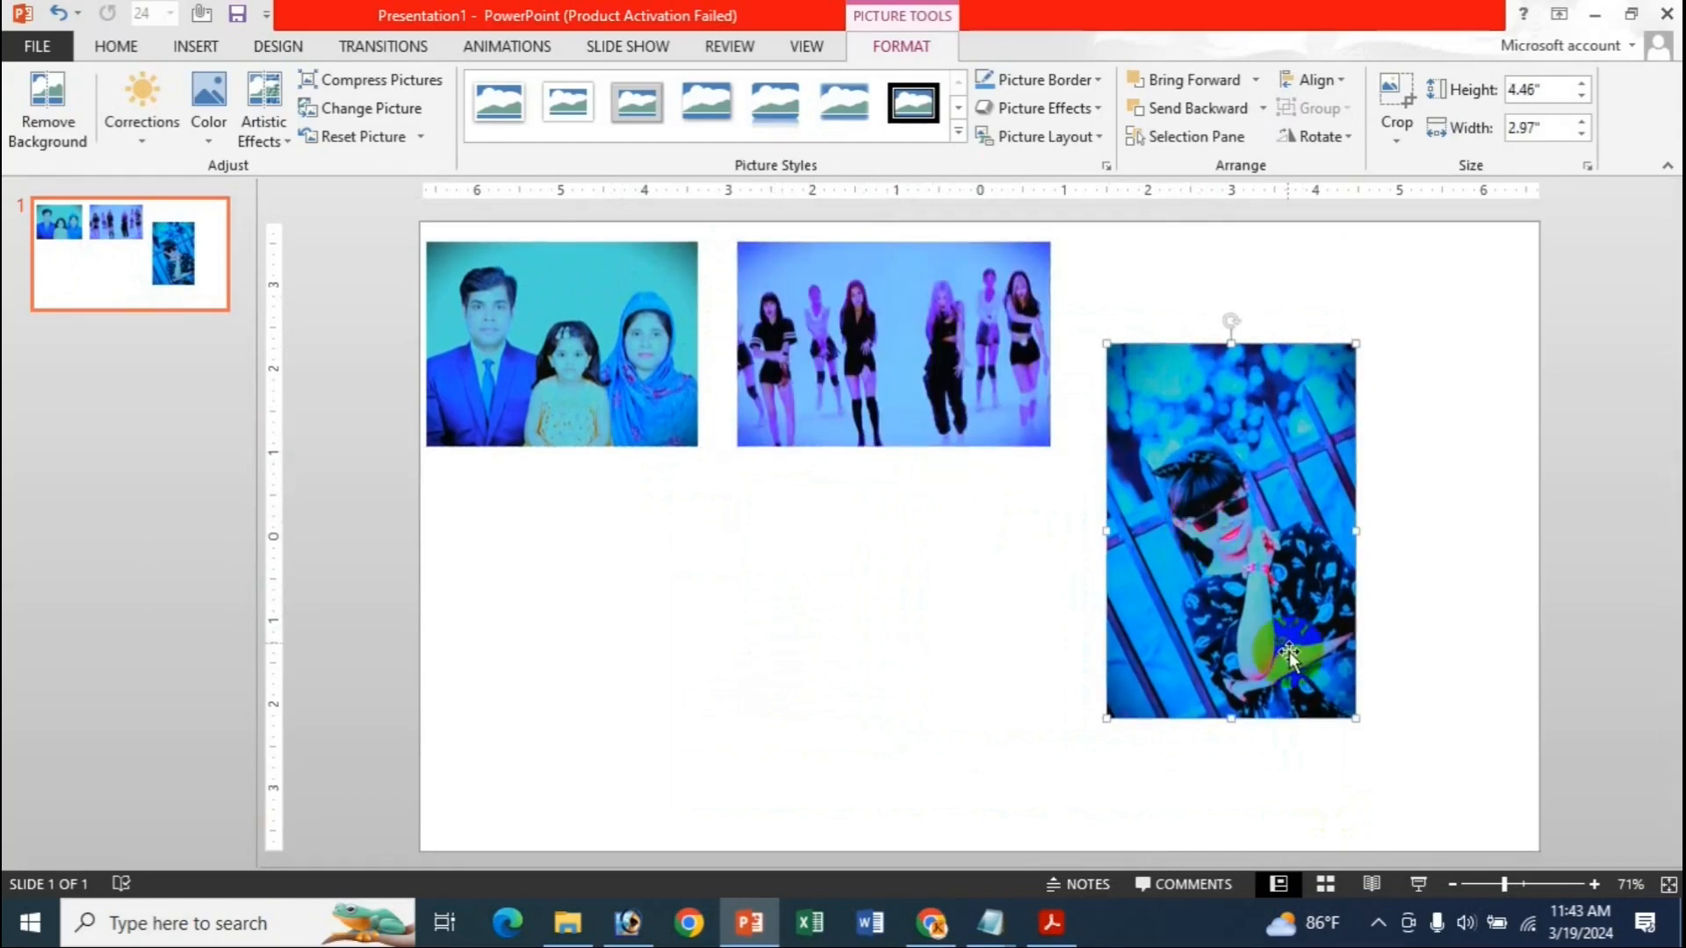
{"action": "left_click", "coordinate": [1051, 336]}
{"action": "left_click_drag", "start_coordinate": [1051, 344], "coordinate": [1087, 347]}
- Move the portrait picture up in line with the others and shrink it to about 3.81" by 2.54"
{"action": "left_click_drag", "start_coordinate": [1143, 415], "coordinate": [1192, 334]}
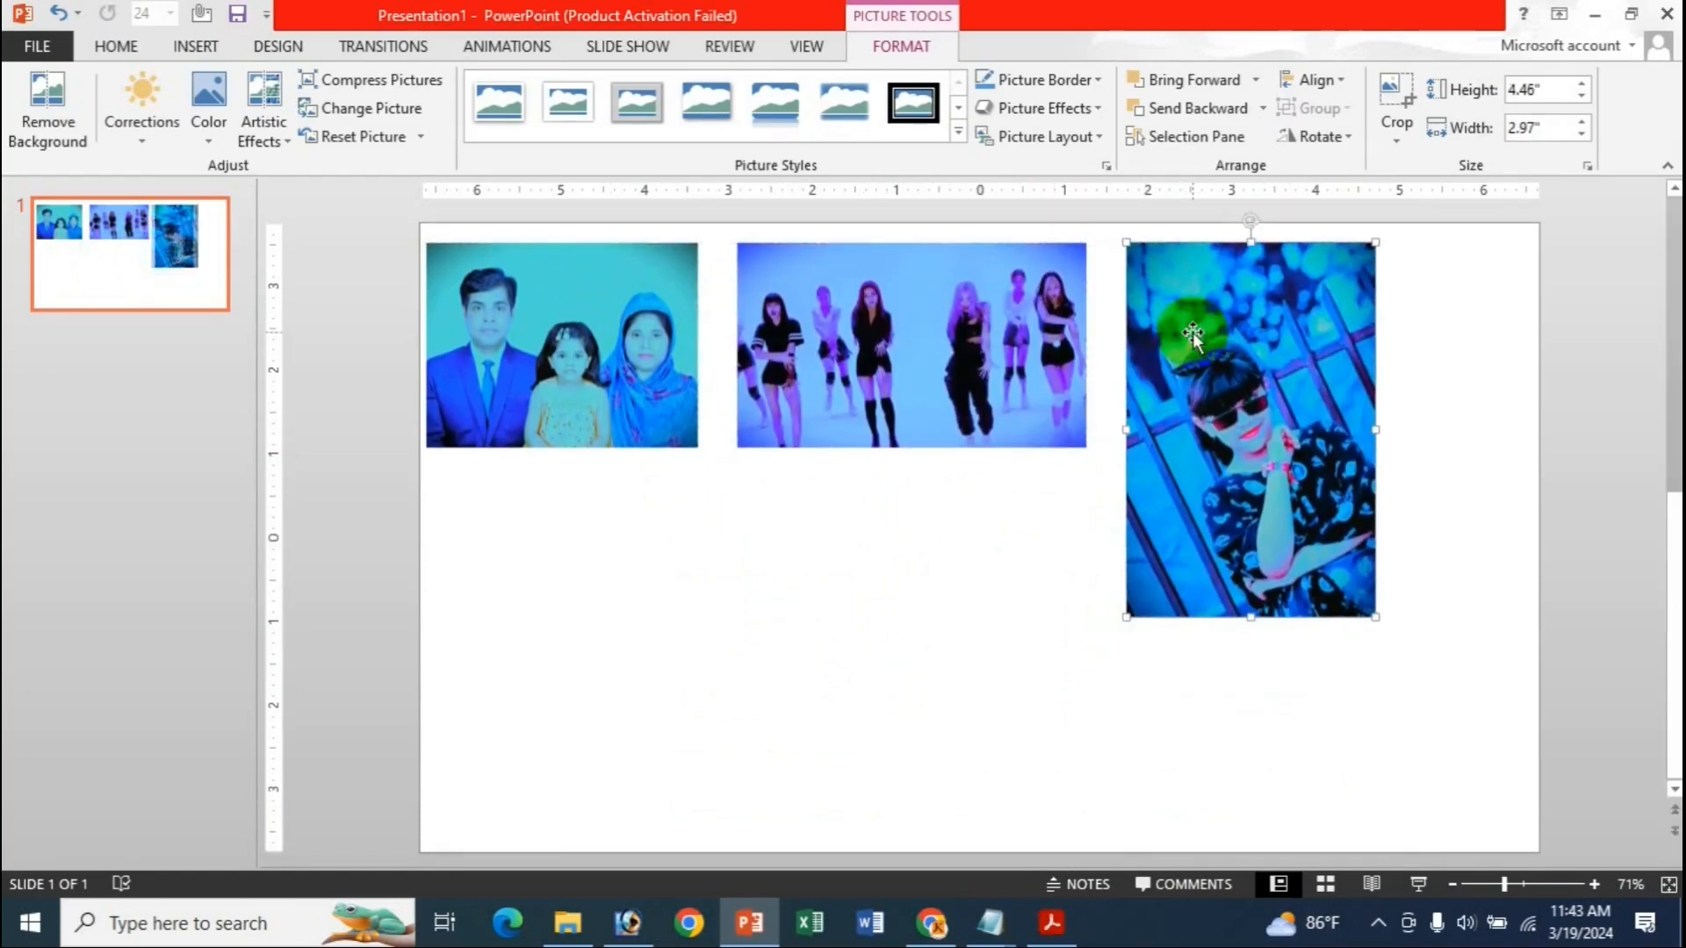
{"action": "left_click_drag", "start_coordinate": [1374, 614], "coordinate": [1340, 474]}
{"action": "left_click", "coordinate": [651, 402]}
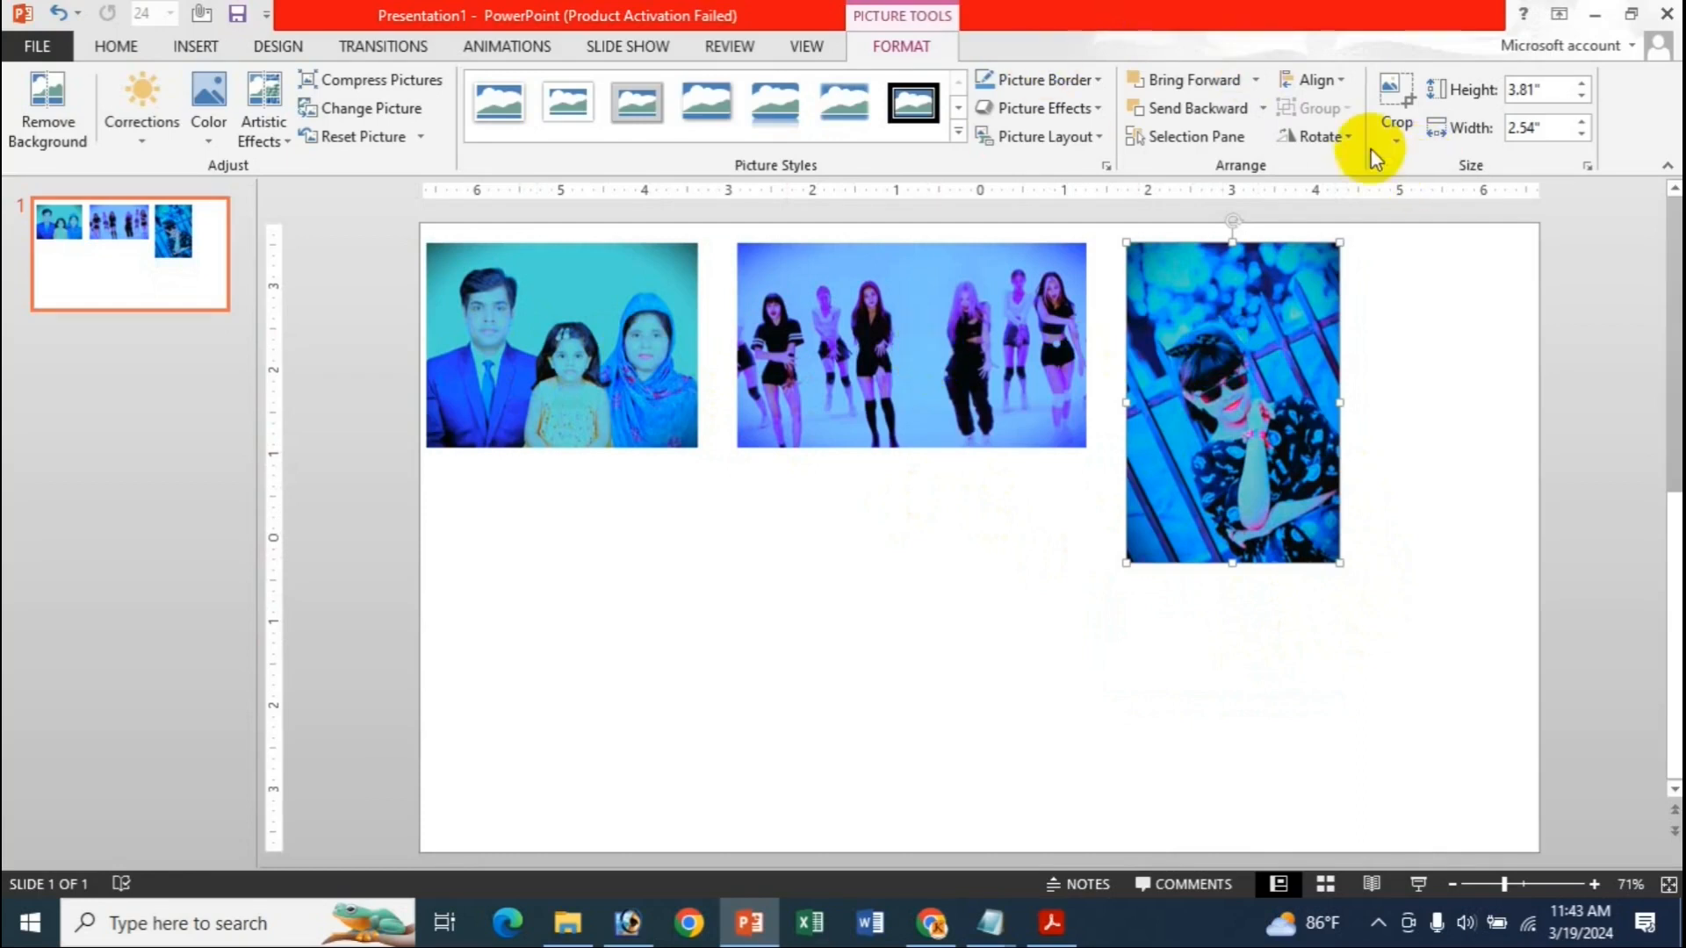
- Preview the rotate and flip options on the Blackpink picture and look over its size and rotation settings
{"action": "left_click", "coordinate": [931, 373]}
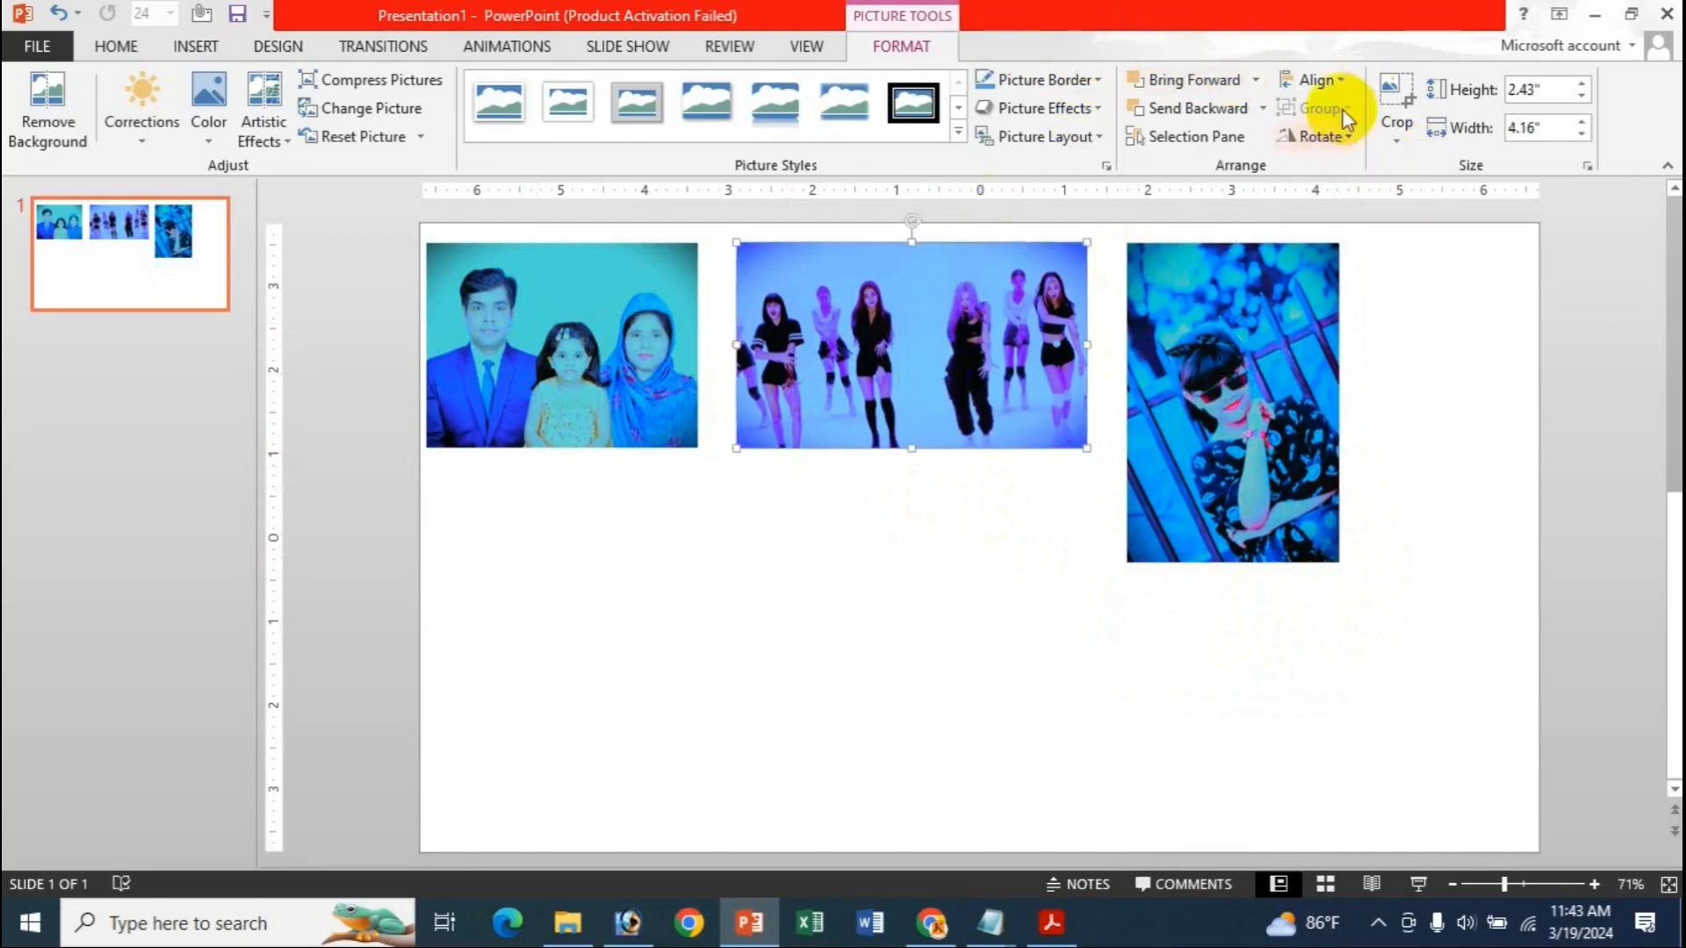
{"action": "left_click", "coordinate": [1322, 136]}
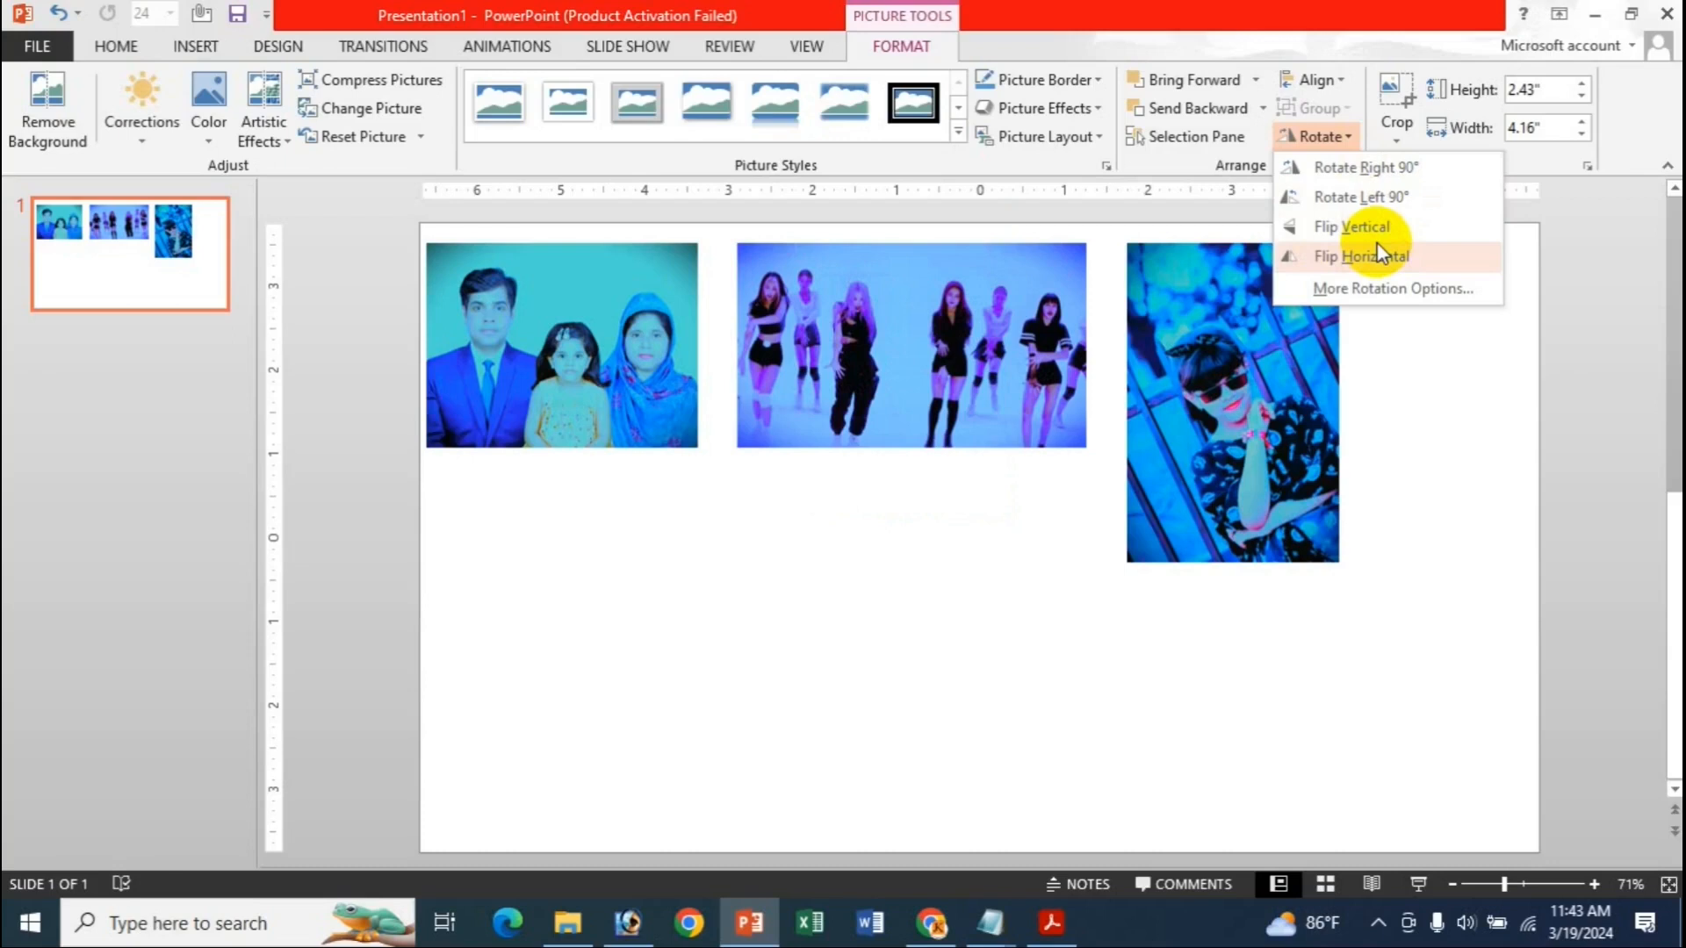
{"action": "left_click", "coordinate": [1362, 286]}
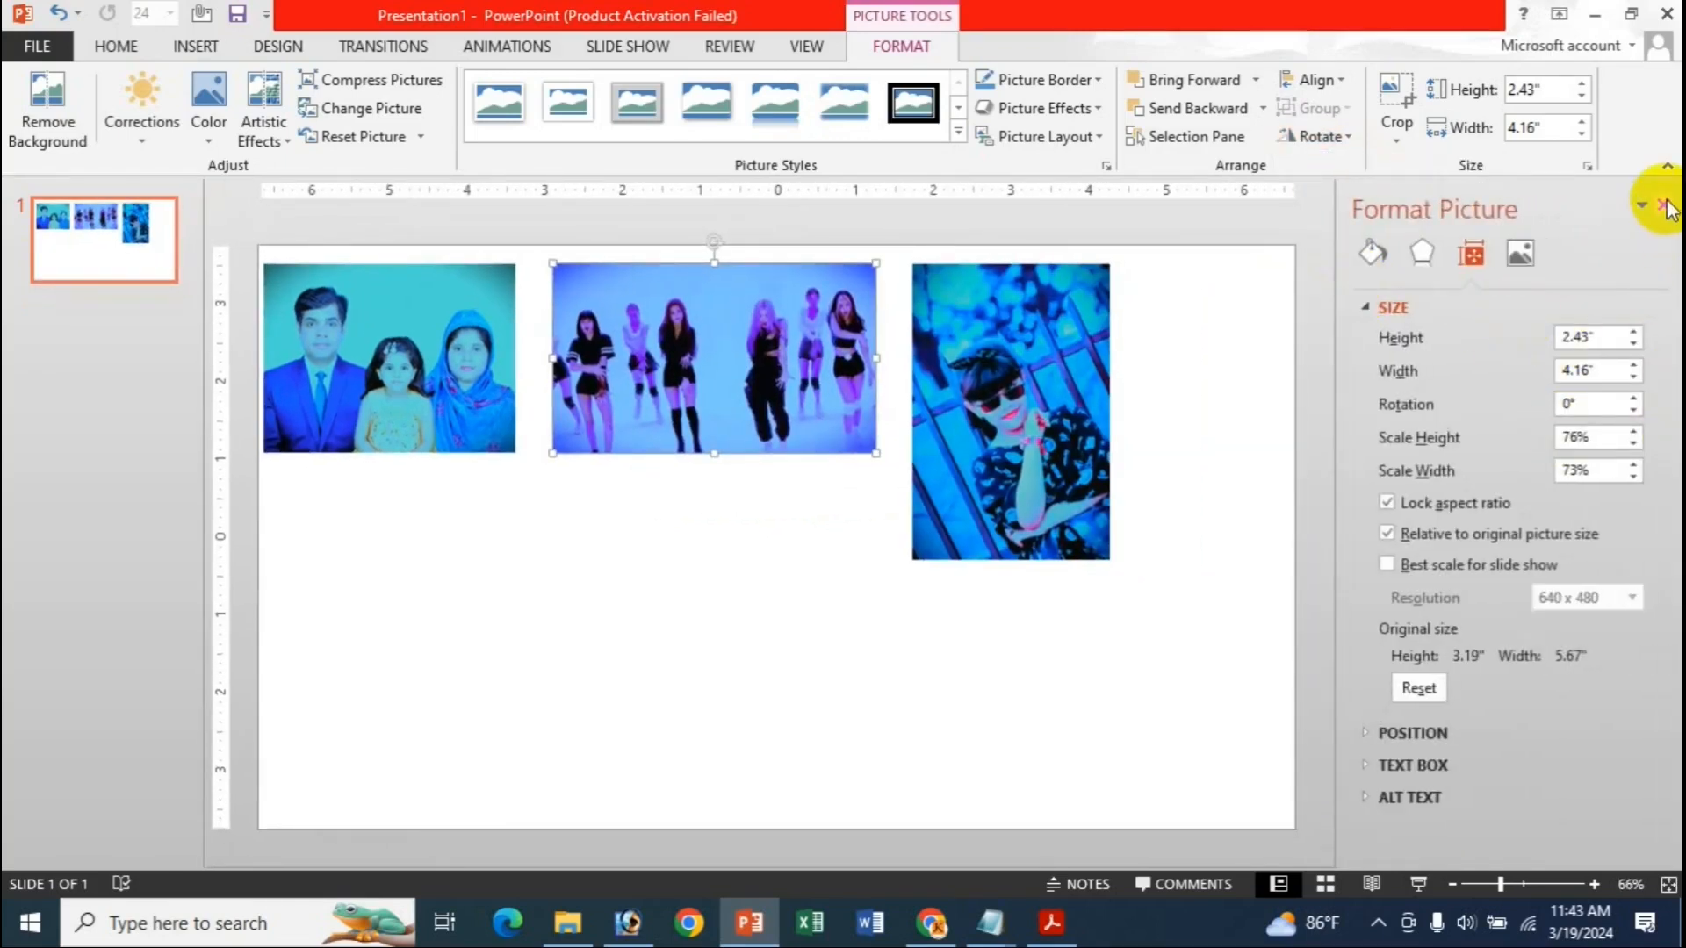
{"action": "left_click", "coordinate": [1664, 208]}
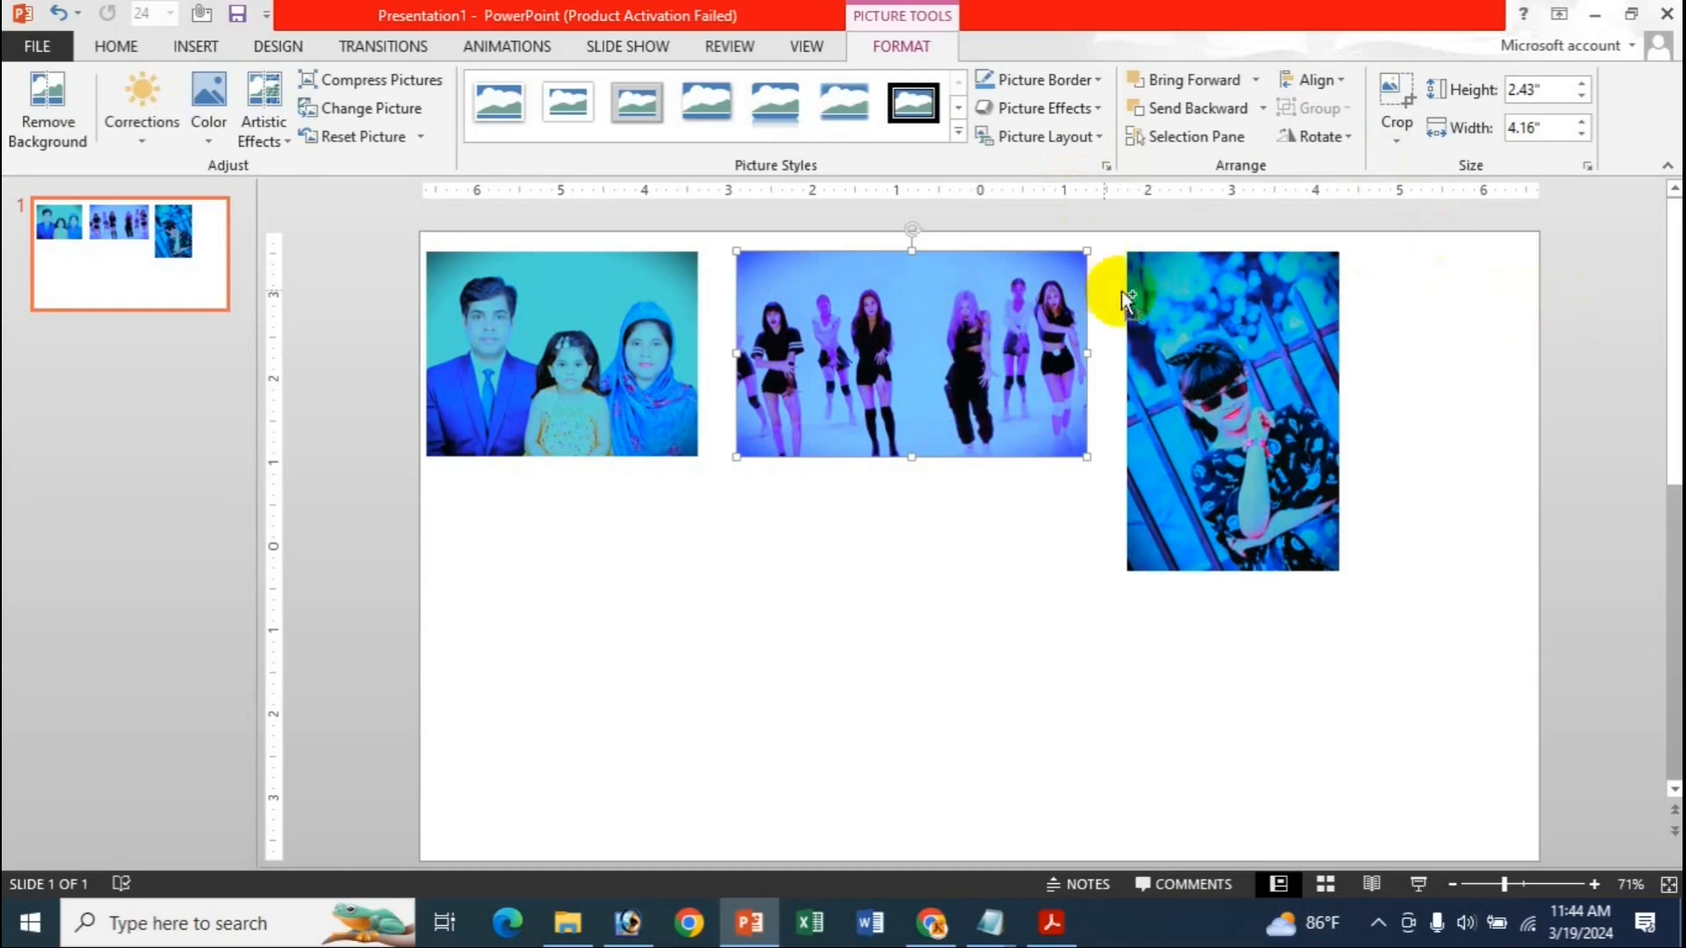
- Select the family, Blackpink and portrait pictures together and group them
{"action": "left_click", "coordinate": [1204, 307], "text": "ctrl"}
{"action": "left_click", "coordinate": [575, 279], "text": "ctrl"}
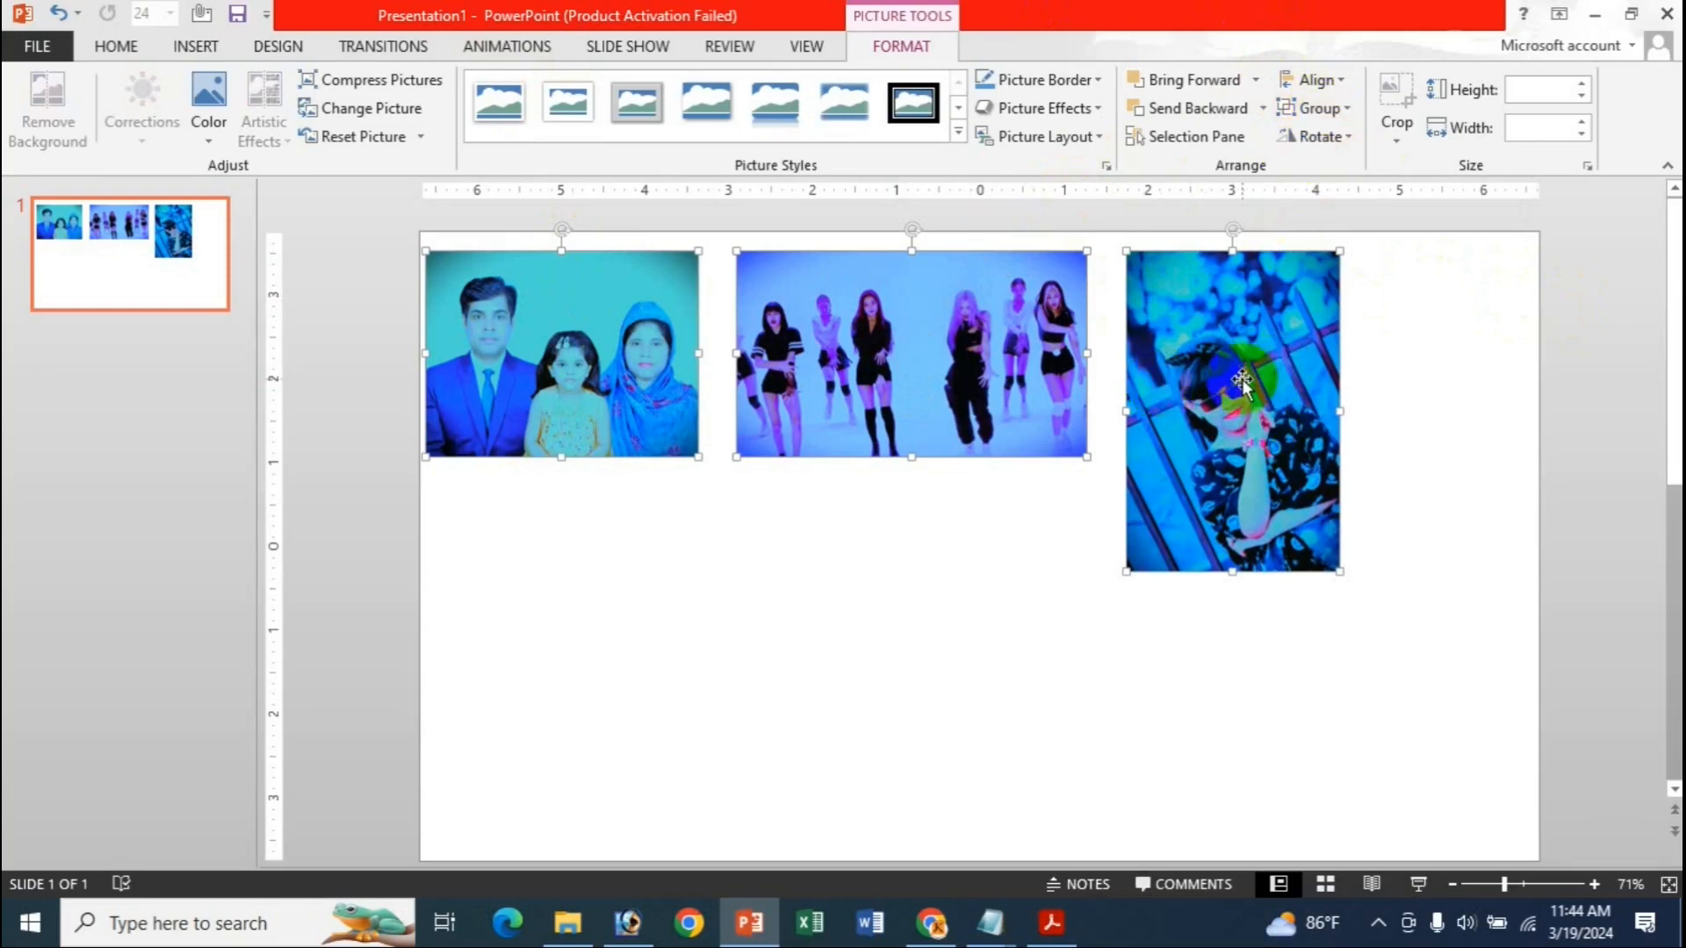
{"action": "left_click", "coordinate": [1344, 114]}
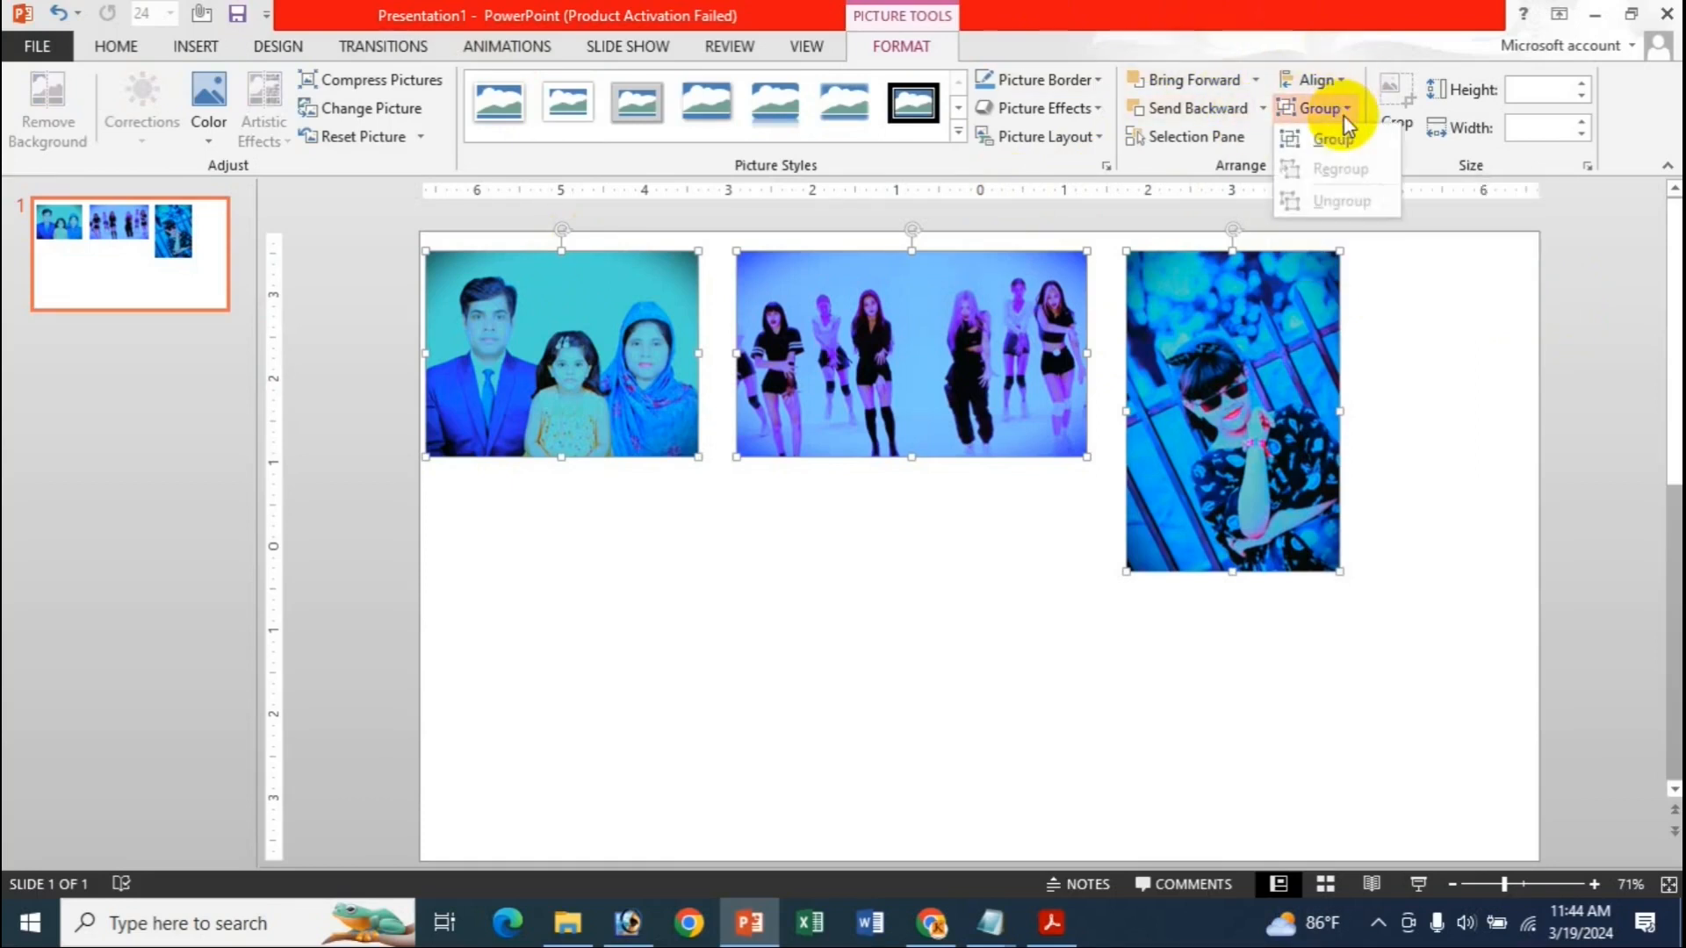
{"action": "left_click", "coordinate": [1342, 146]}
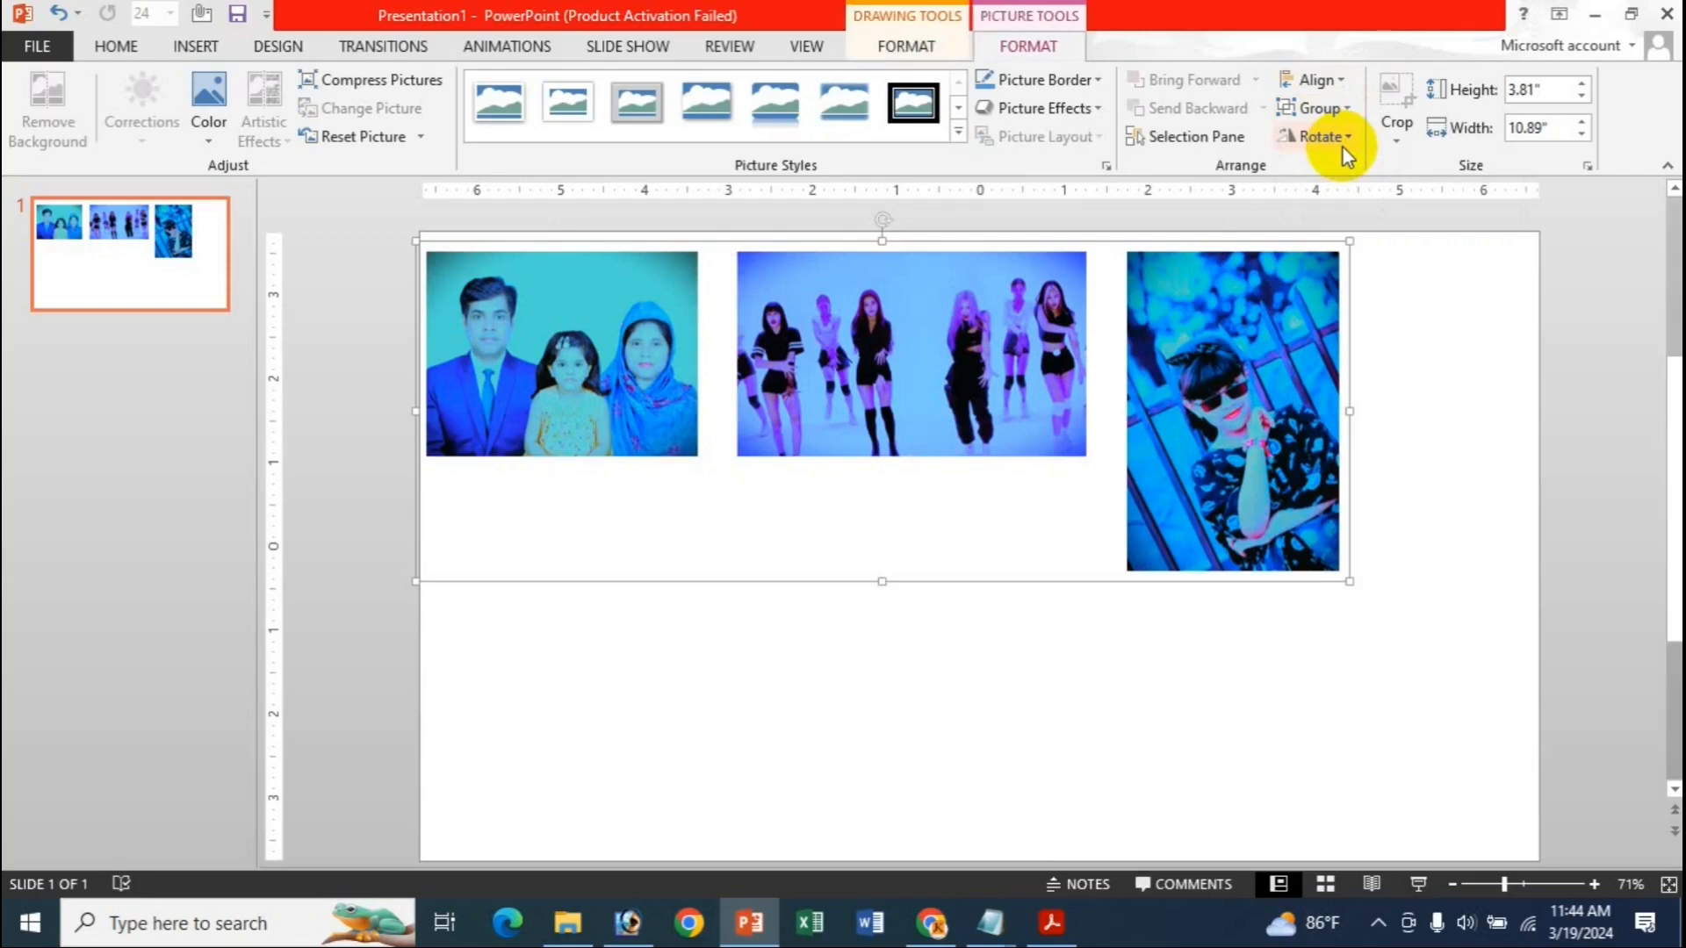
- Move the grouped pictures to the right and enlarge the group to about 4" high and 11.27" wide
{"action": "left_click_drag", "start_coordinate": [1220, 359], "coordinate": [1321, 324]}
{"action": "left_click_drag", "start_coordinate": [1440, 575], "coordinate": [1475, 588]}
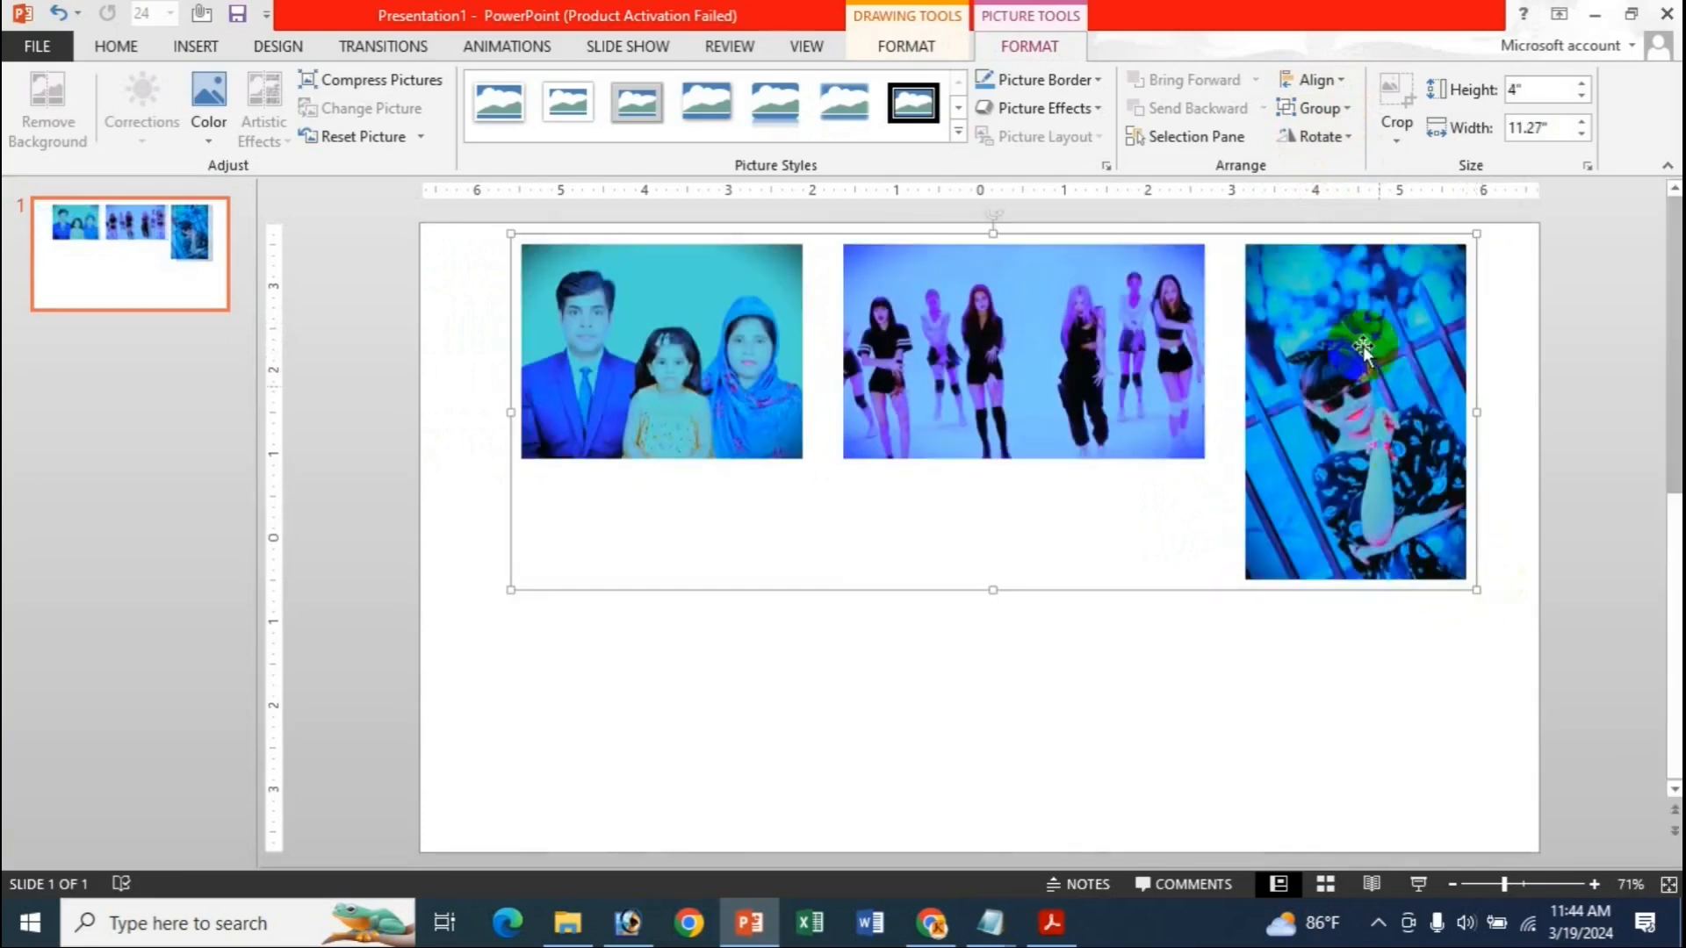
- Preview the rotate and flip options on the grouped pictures and try rotating the group freehand
{"action": "left_click", "coordinate": [1316, 139]}
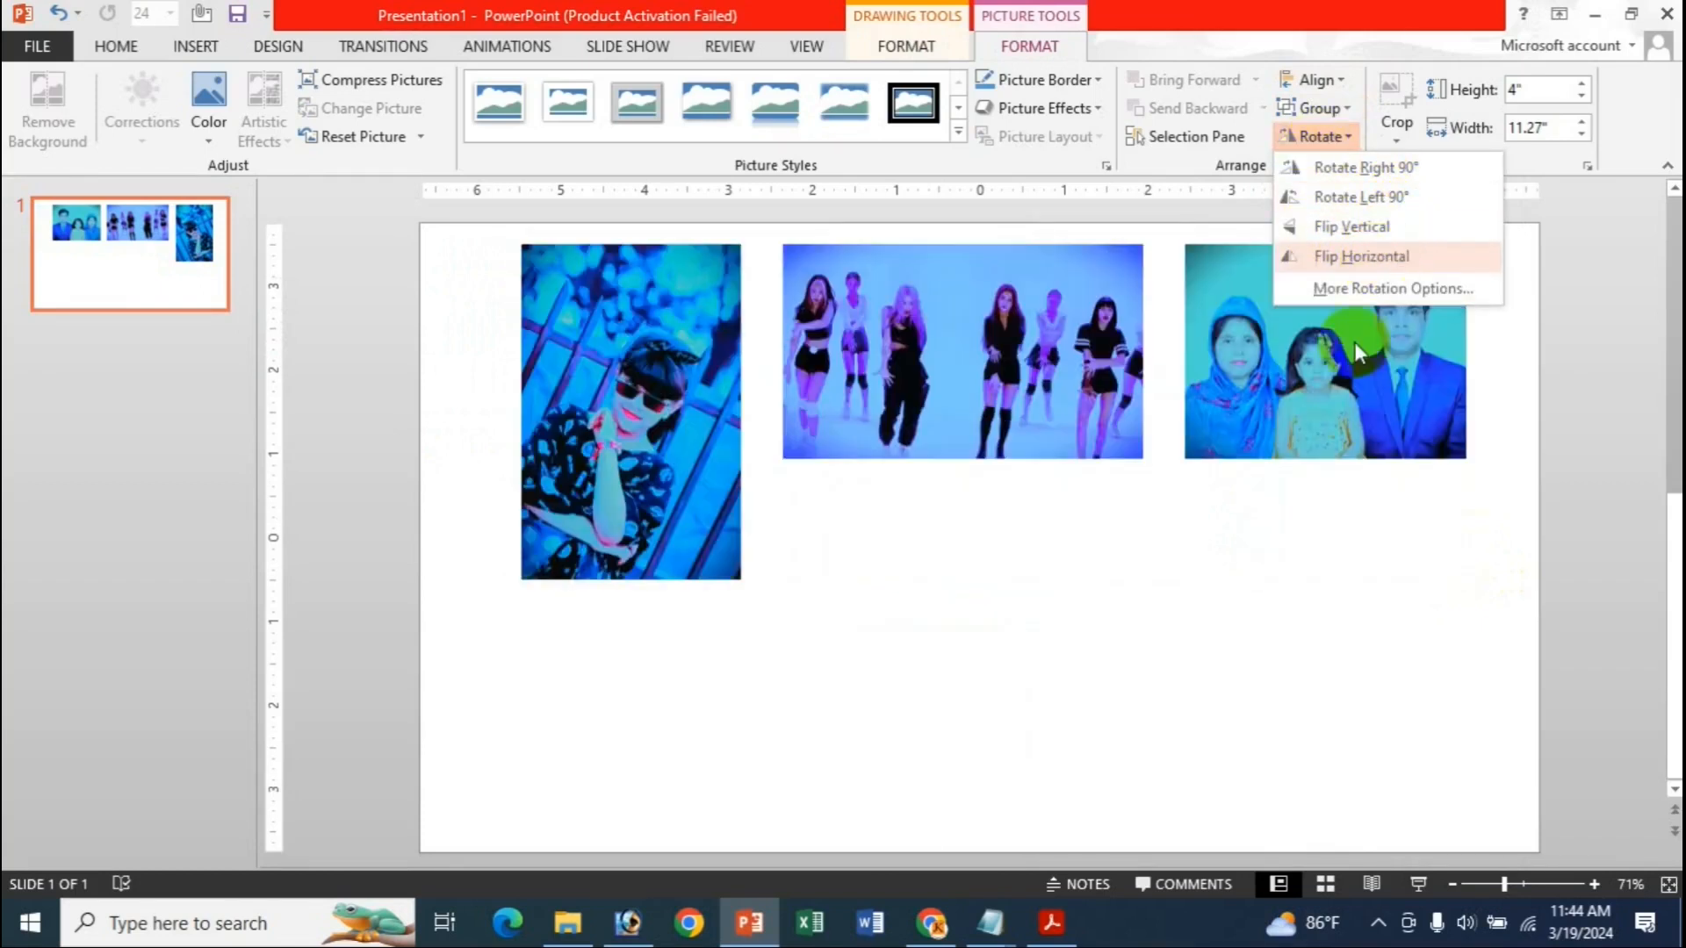
{"action": "left_click", "coordinate": [915, 727]}
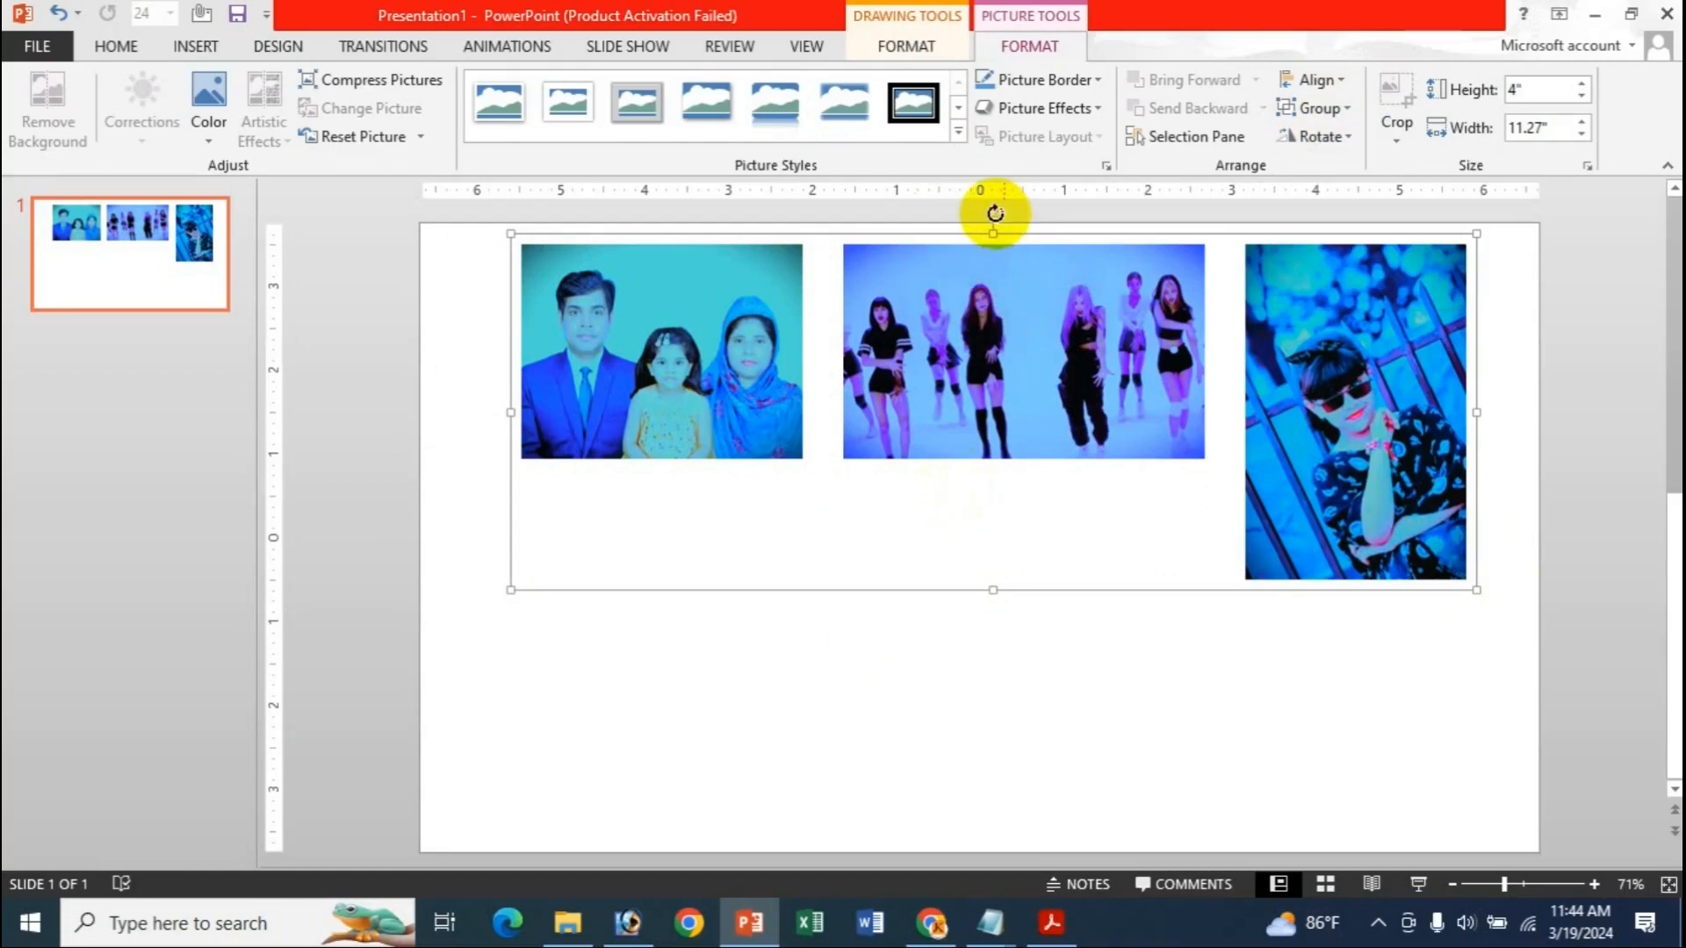
{"action": "left_click_drag", "start_coordinate": [993, 214], "coordinate": [995, 352]}
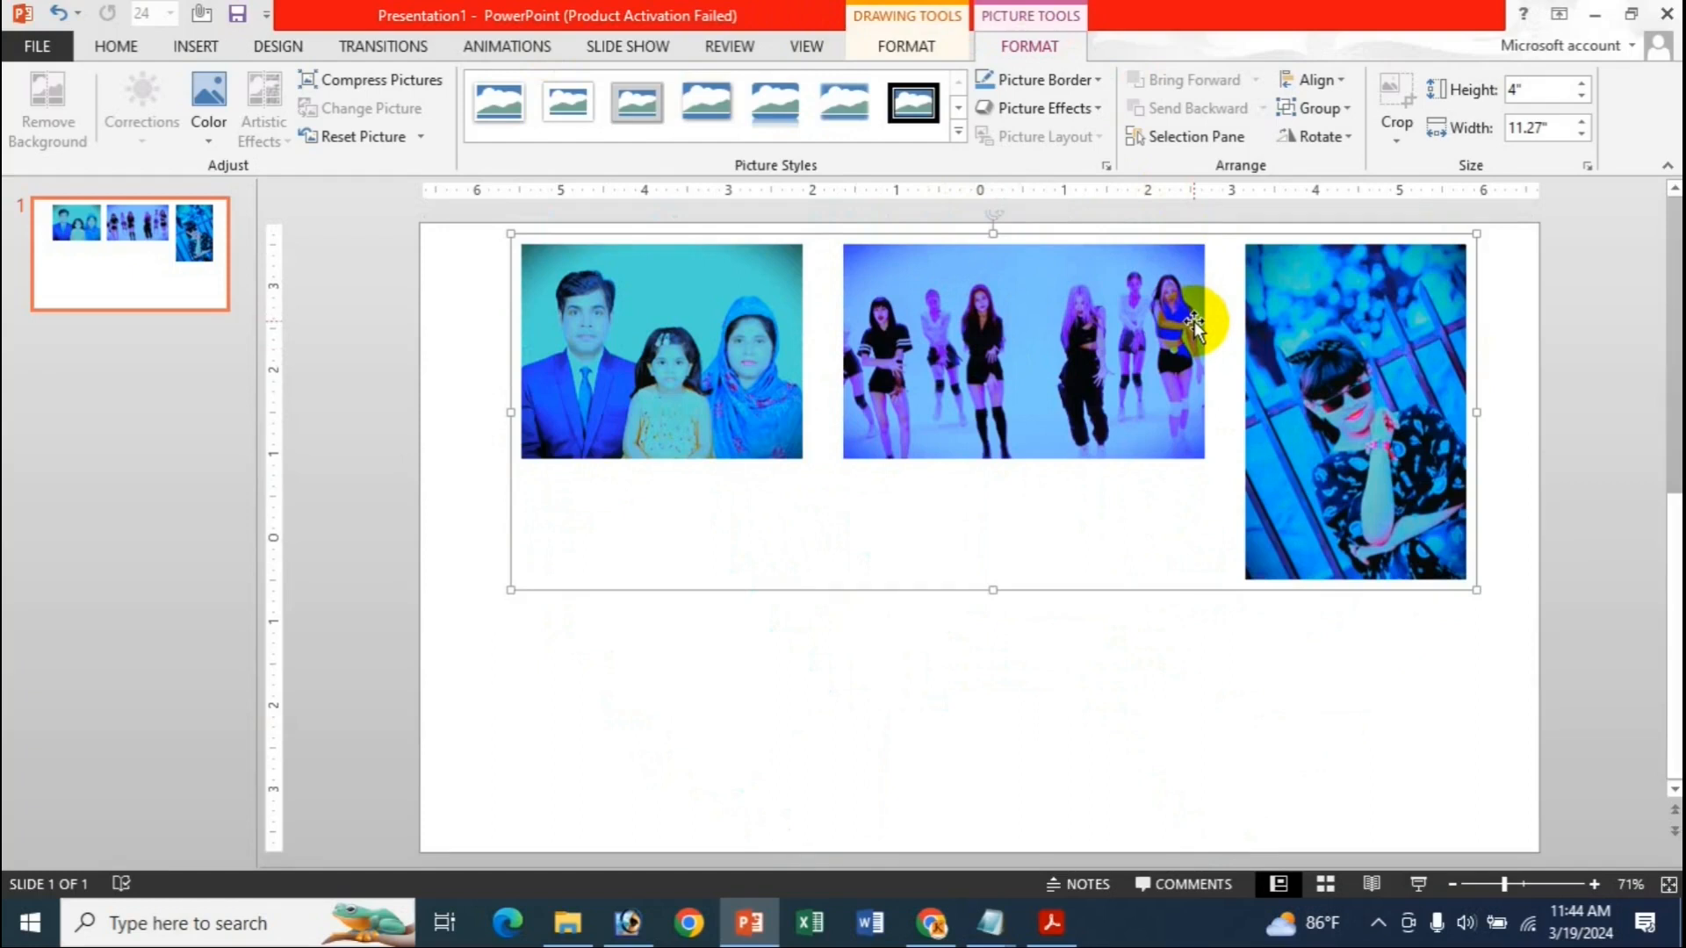
- Ungroup the three pictures and look at the rotation options for the Blackpink picture alone
{"action": "left_click", "coordinate": [1304, 109]}
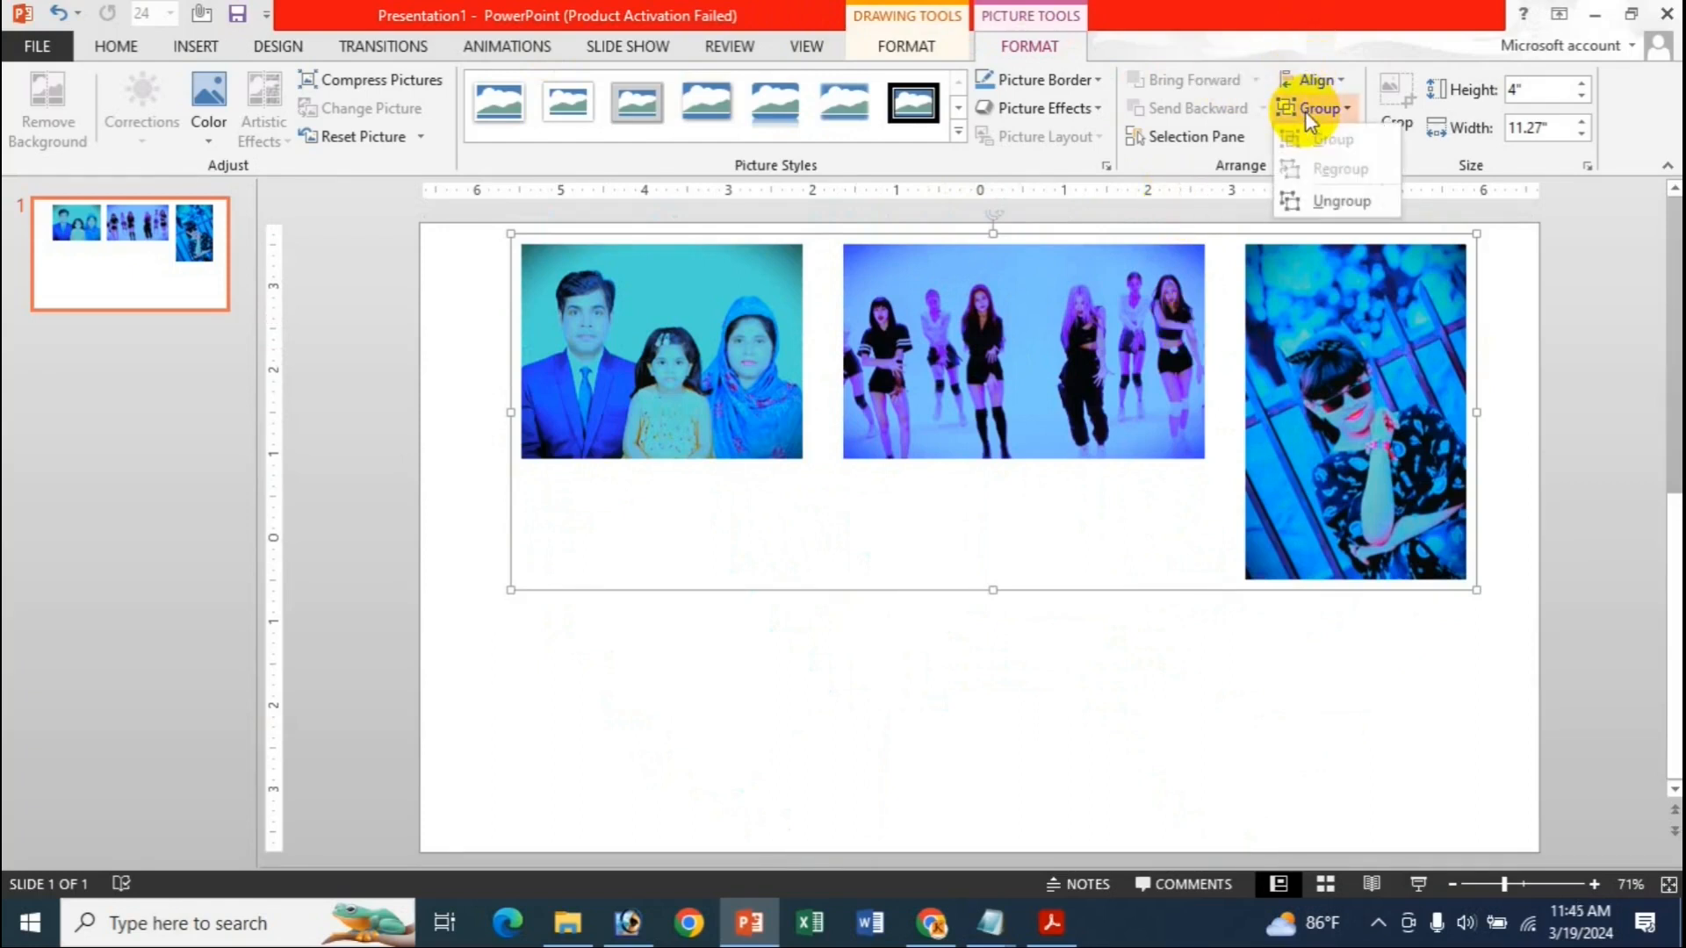
{"action": "left_click", "coordinate": [1324, 211]}
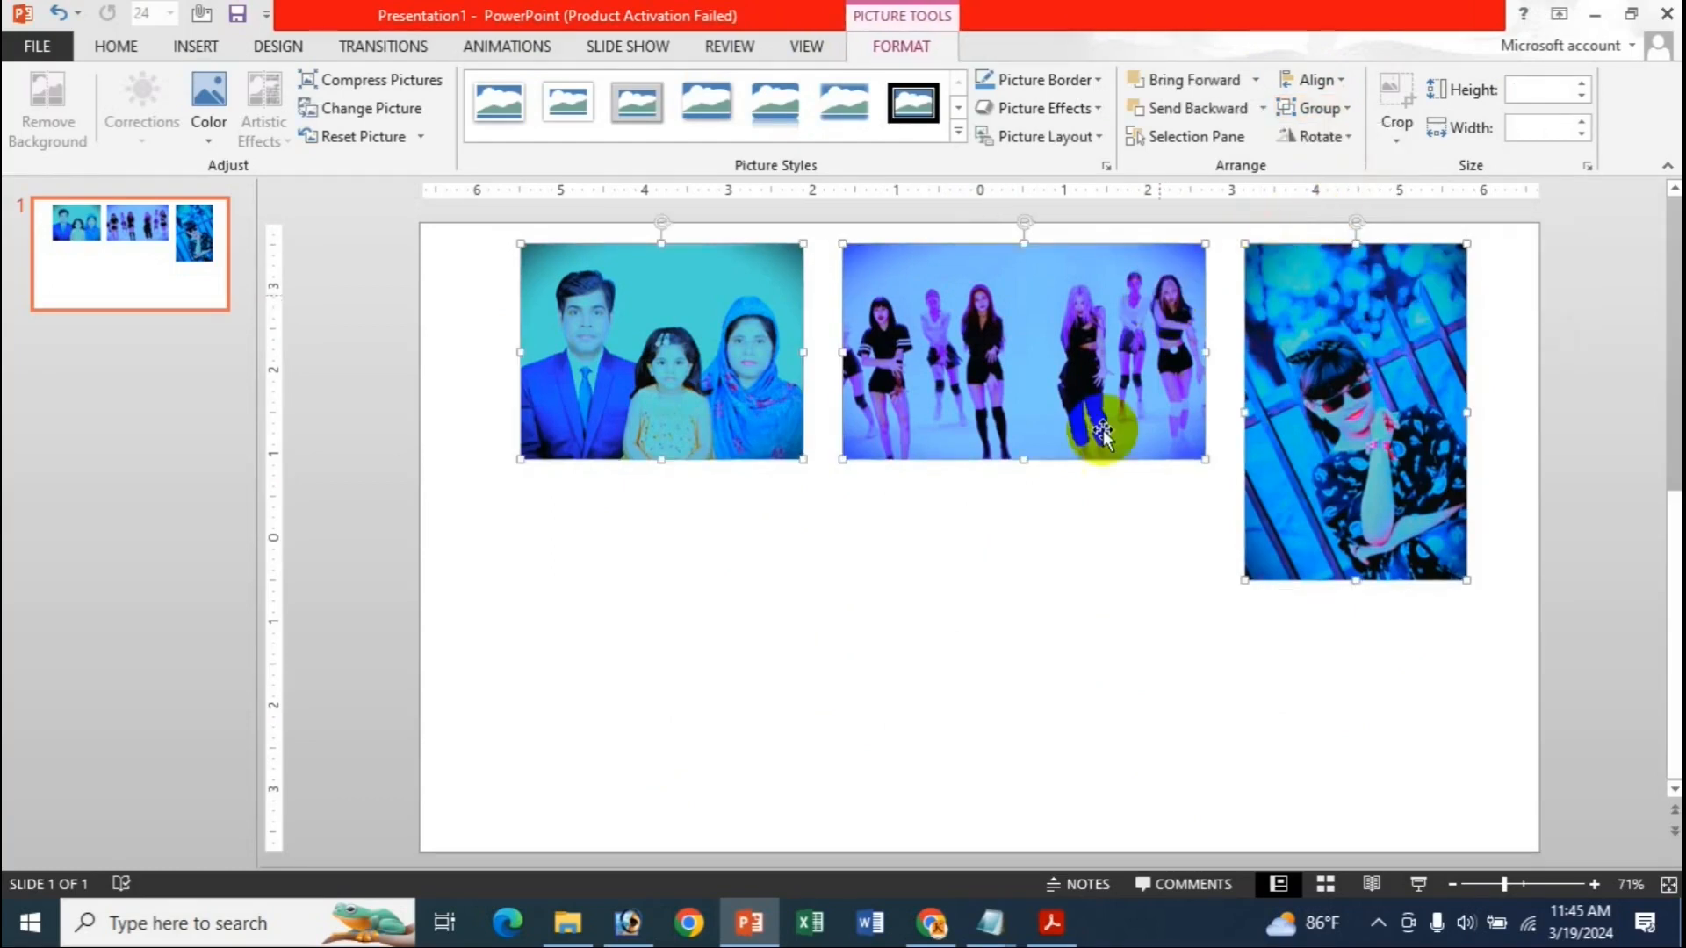
{"action": "left_click", "coordinate": [1005, 604]}
{"action": "left_click", "coordinate": [1016, 387]}
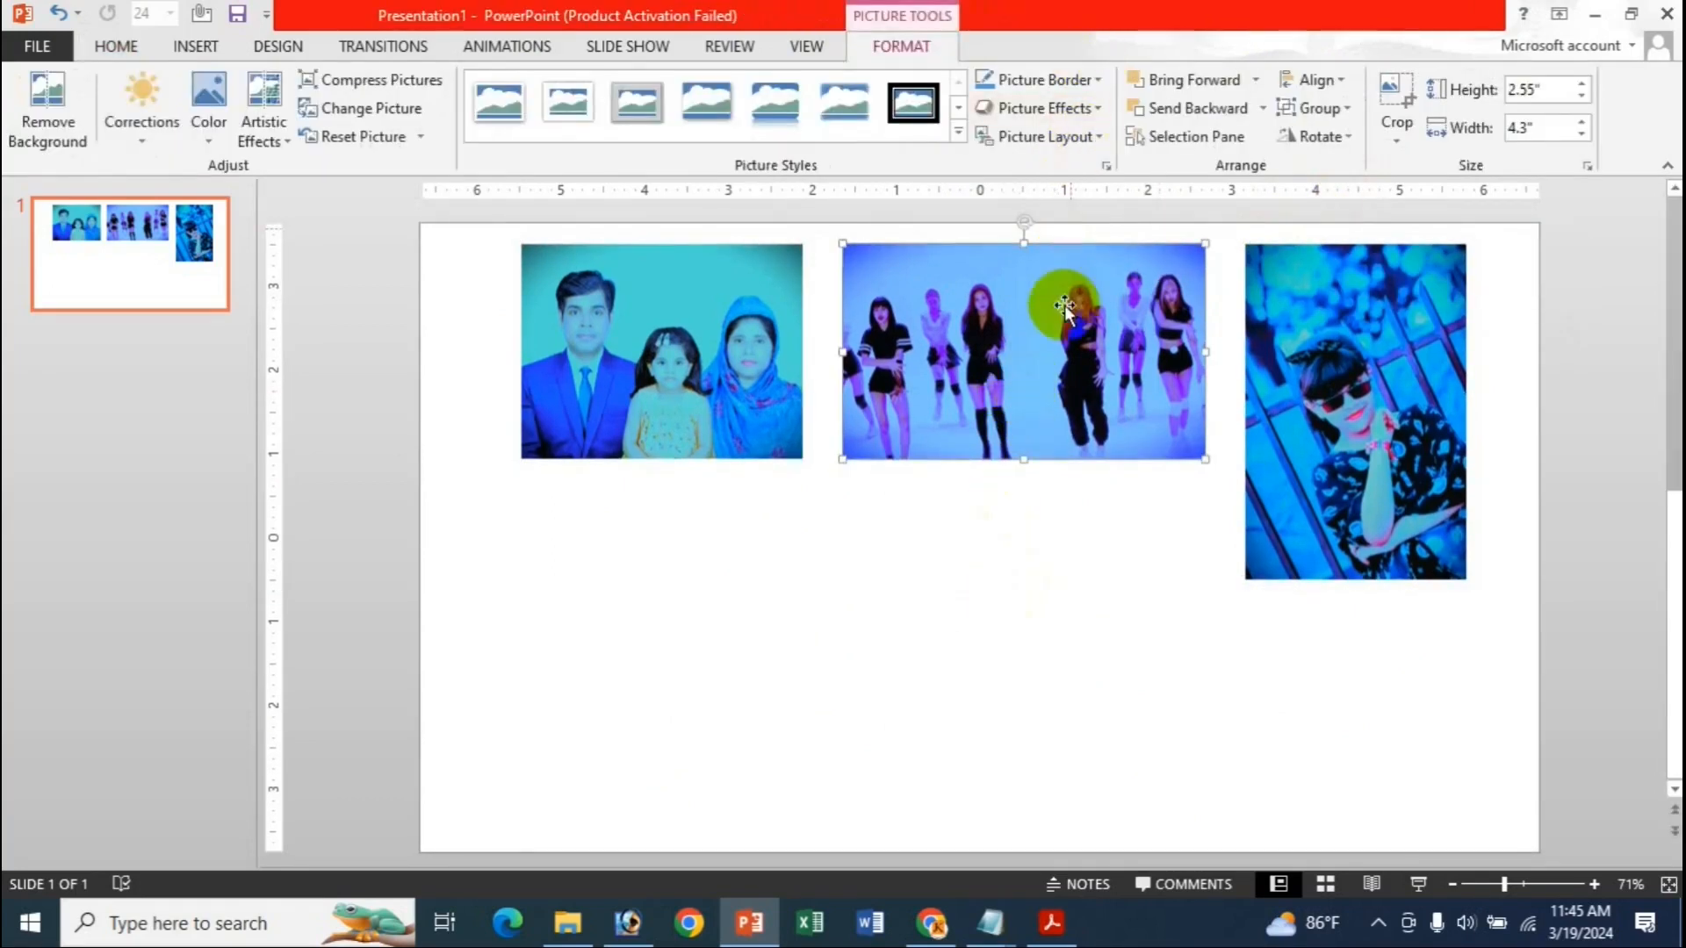
{"action": "left_click", "coordinate": [1315, 136]}
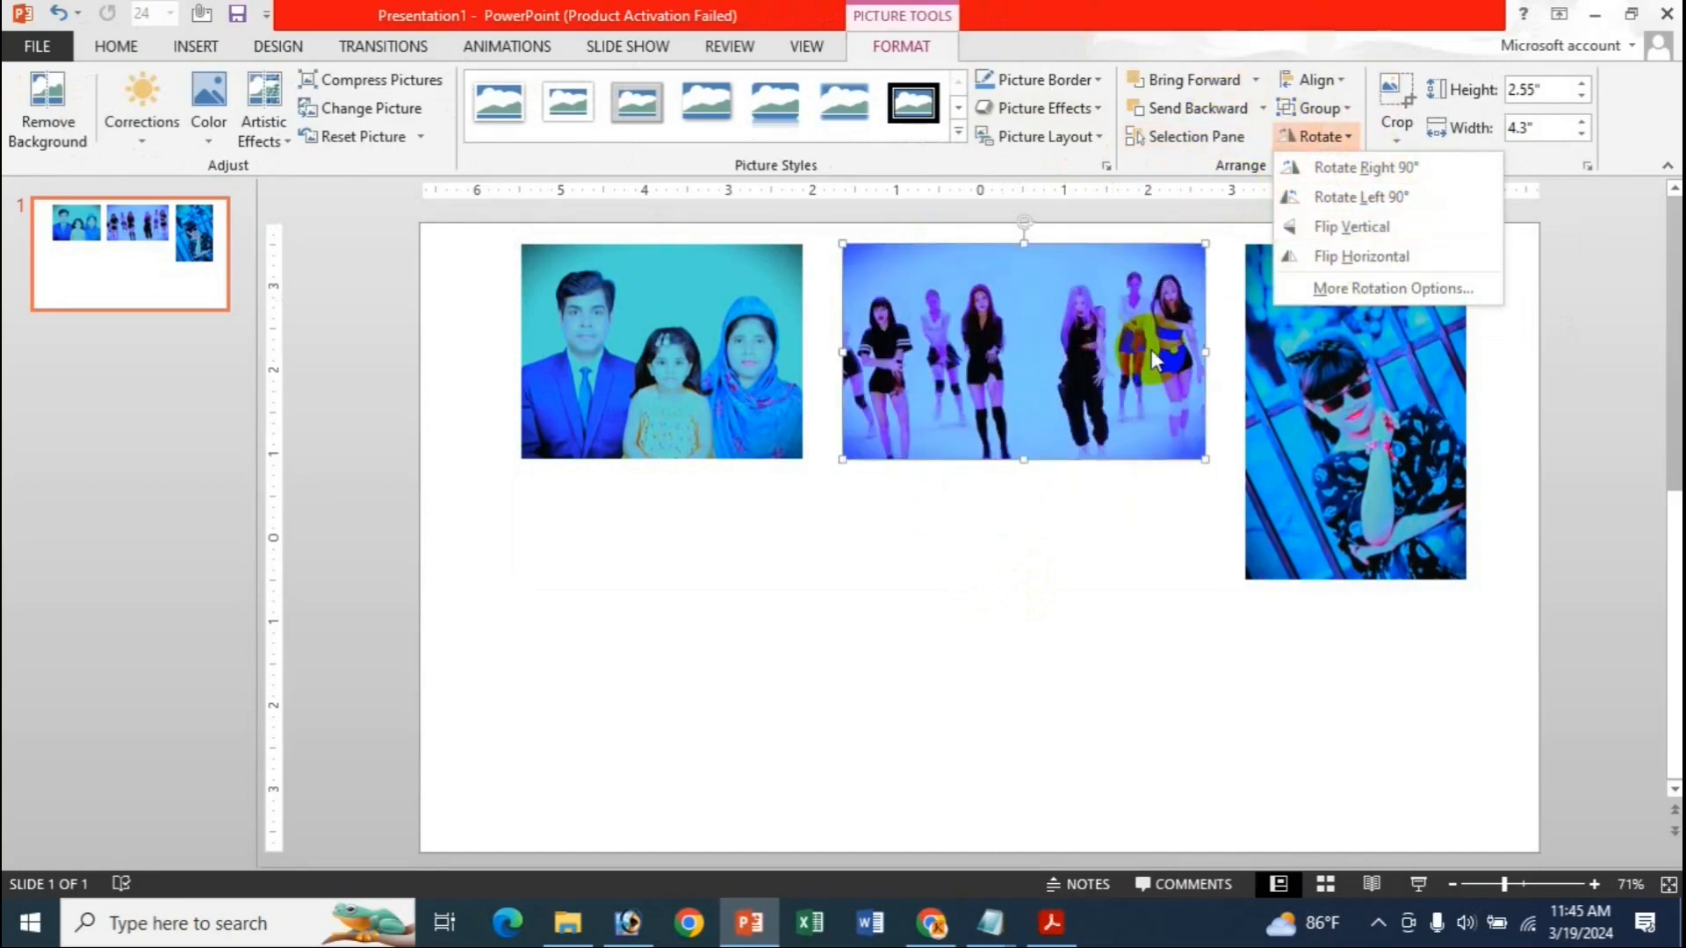
{"action": "left_click", "coordinate": [986, 569]}
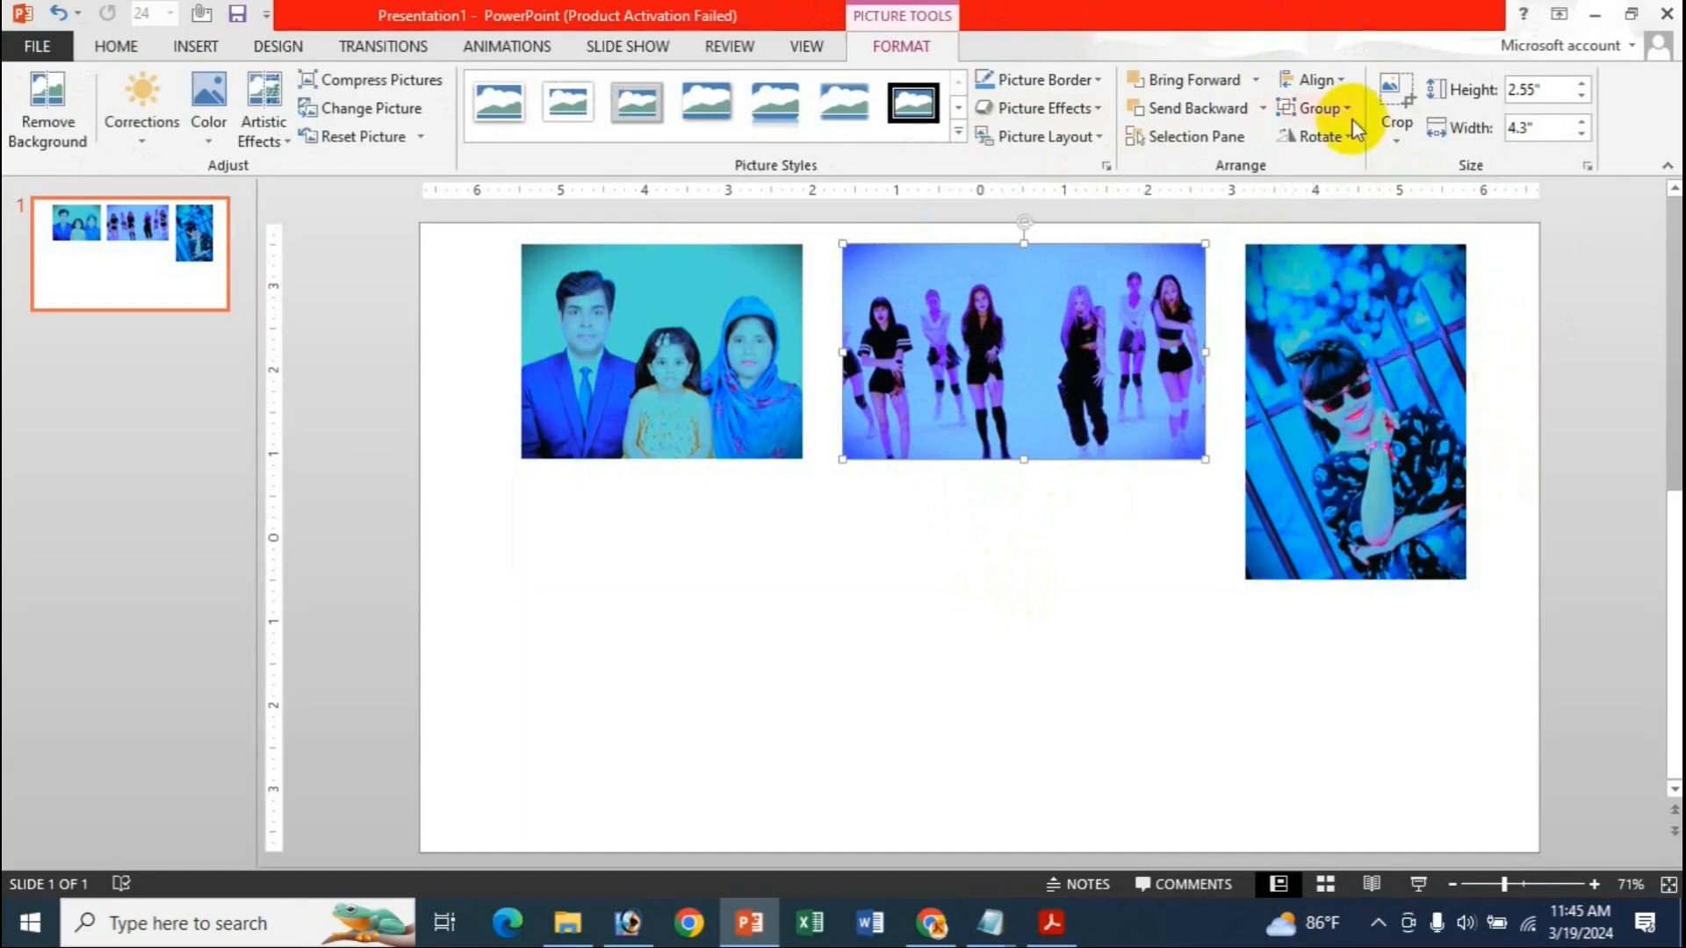
- Group the three pictures again and shift the group slightly to the left as one object
{"action": "left_click", "coordinate": [1298, 351], "text": "ctrl"}
{"action": "left_click", "coordinate": [736, 360], "text": "ctrl"}
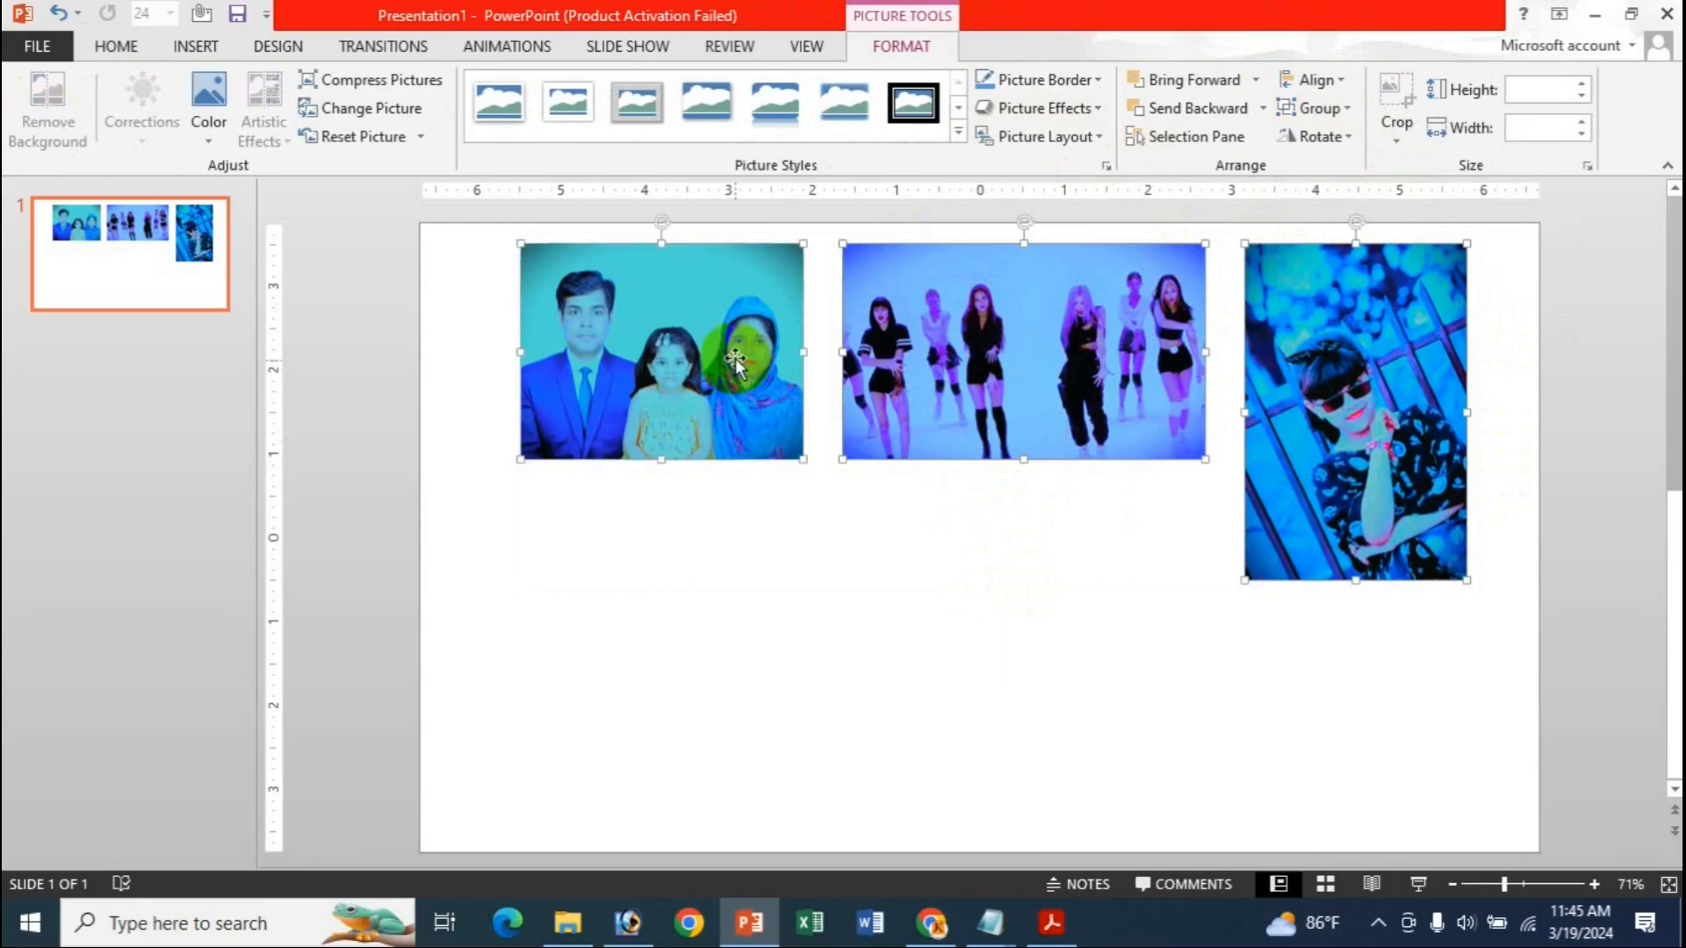
{"action": "left_click", "coordinate": [1301, 112]}
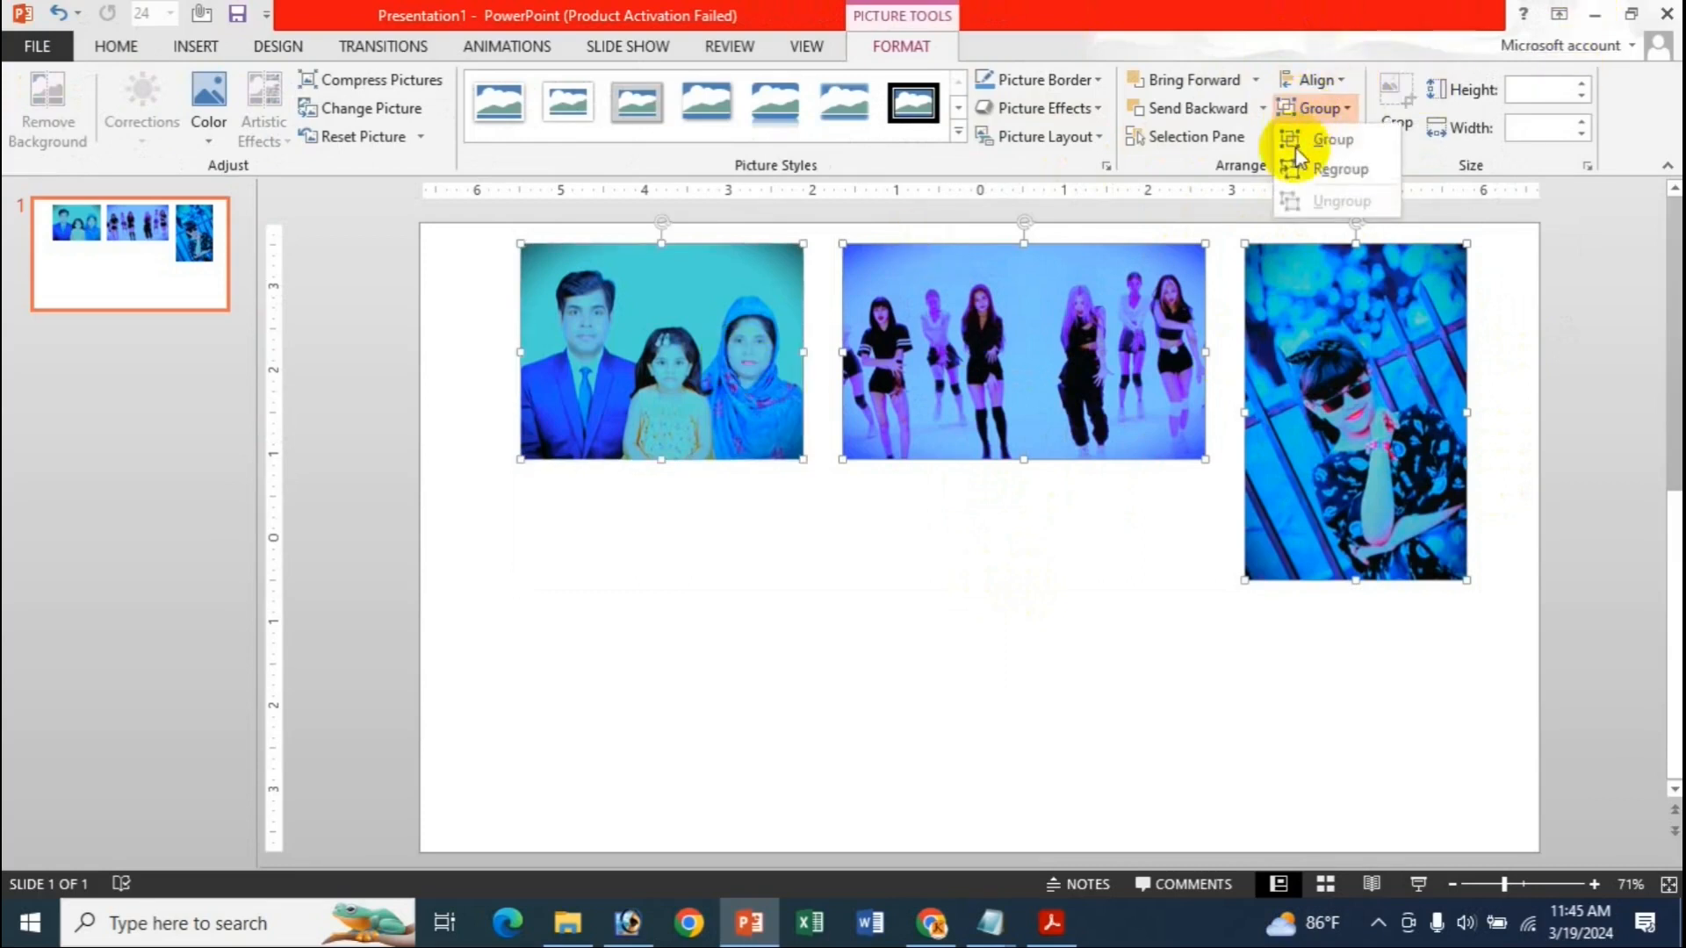
{"action": "left_click", "coordinate": [1303, 137]}
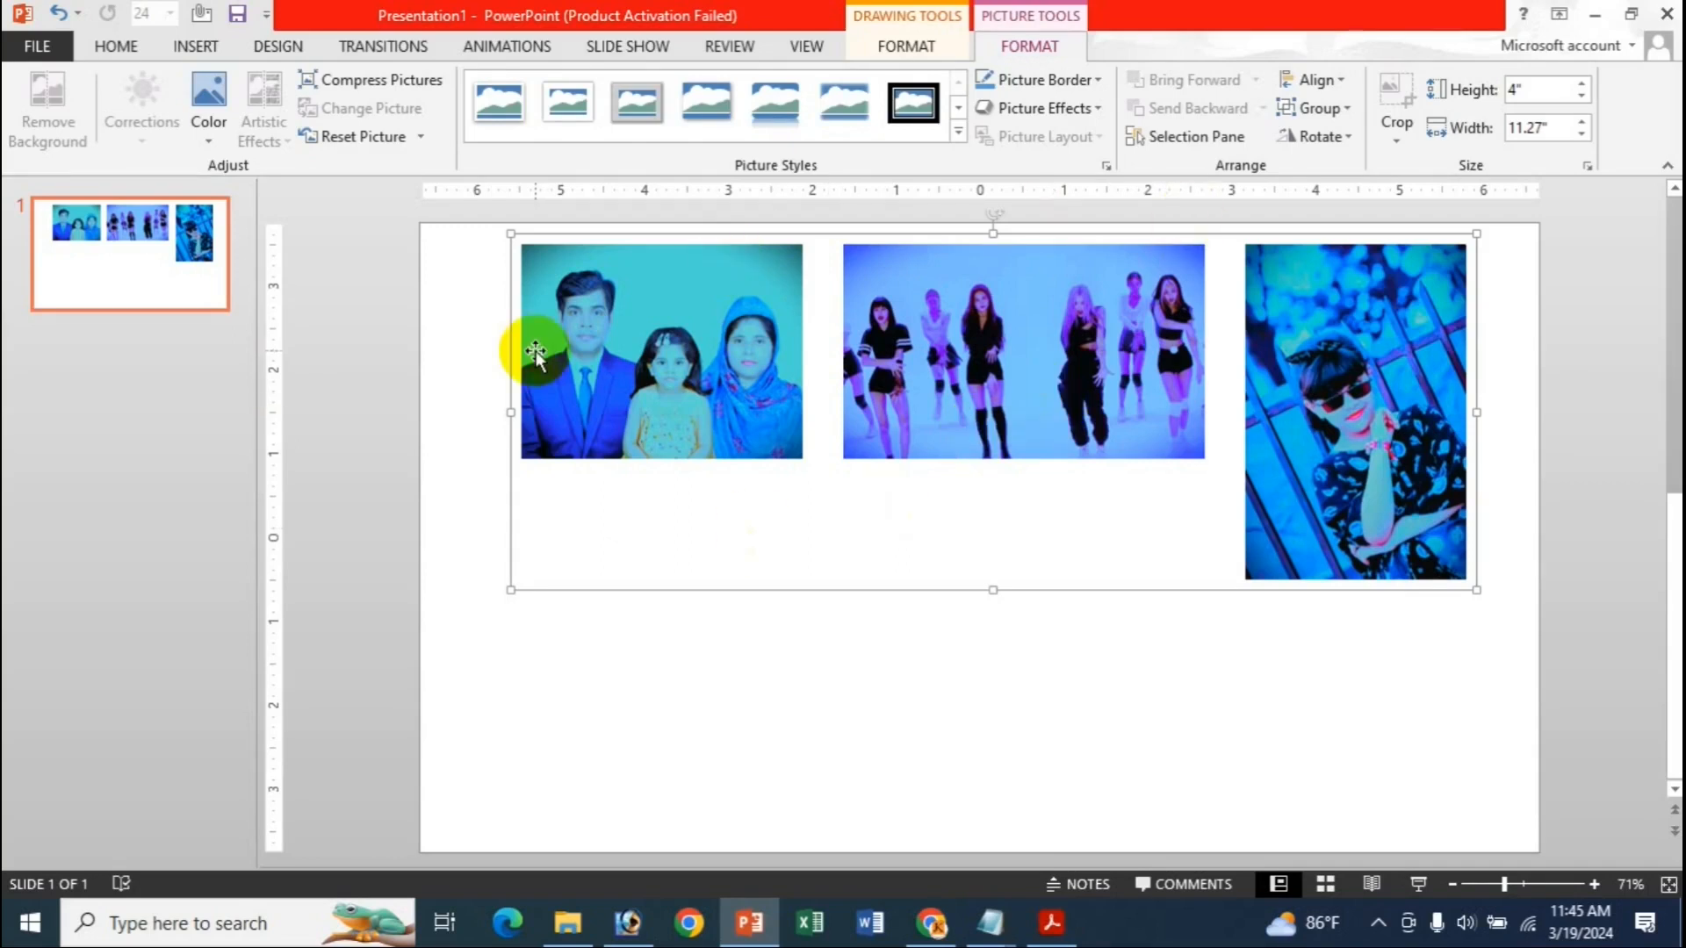
{"action": "left_click_drag", "start_coordinate": [835, 309], "coordinate": [828, 309]}
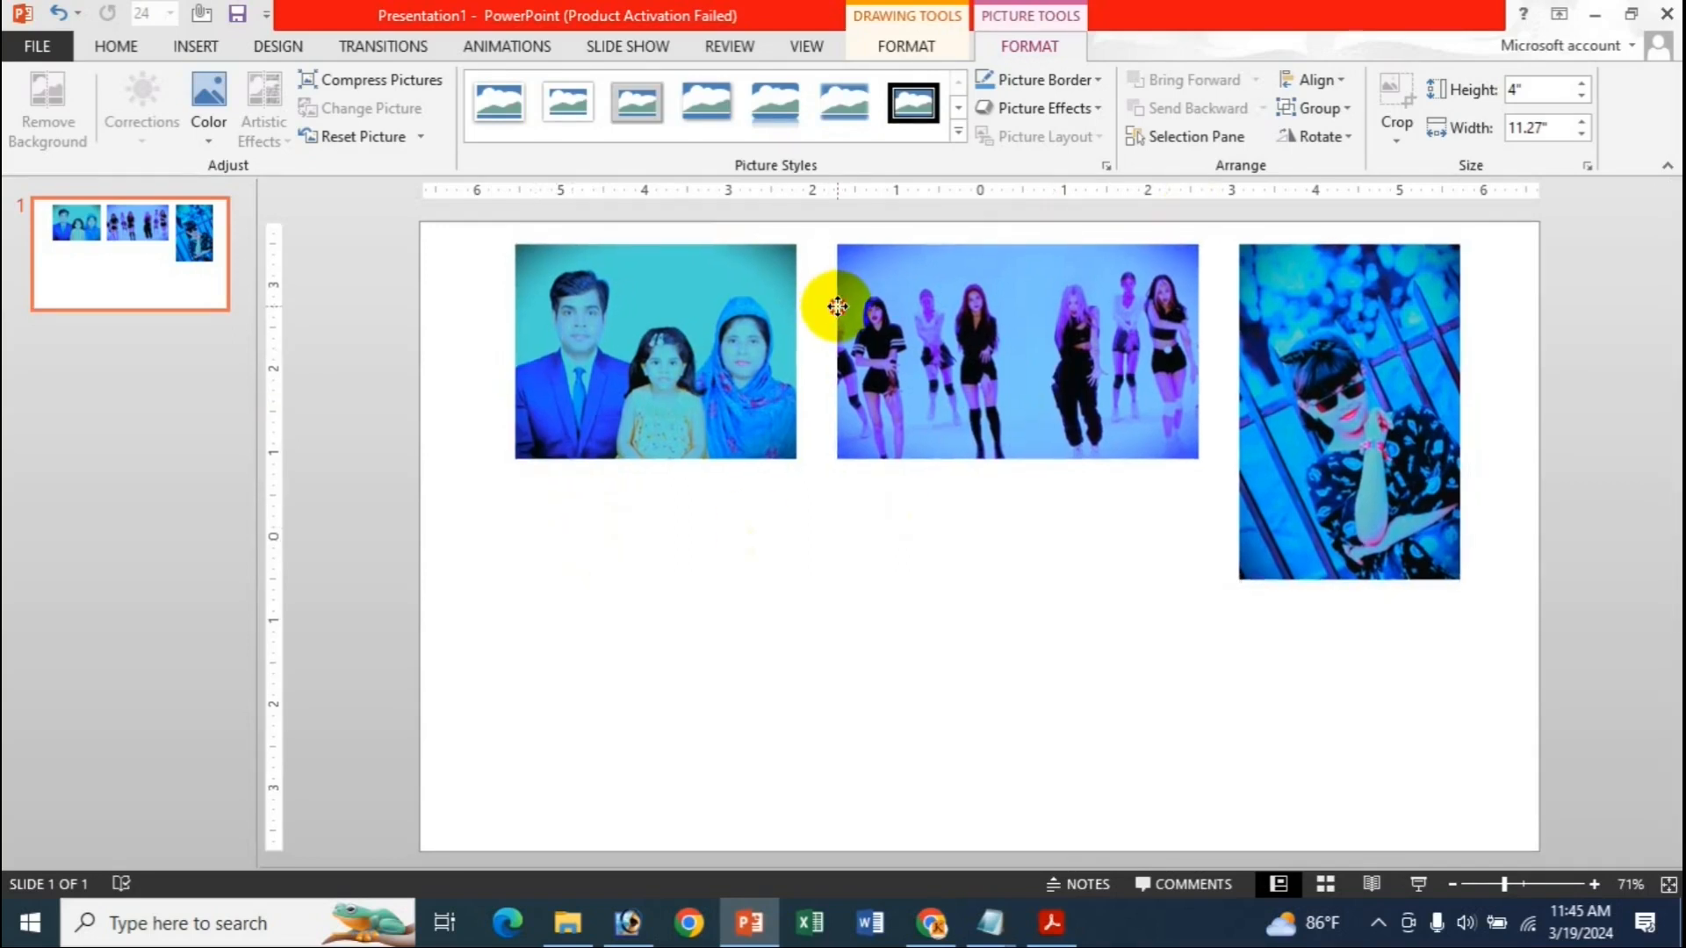
{"action": "left_click", "coordinate": [857, 658]}
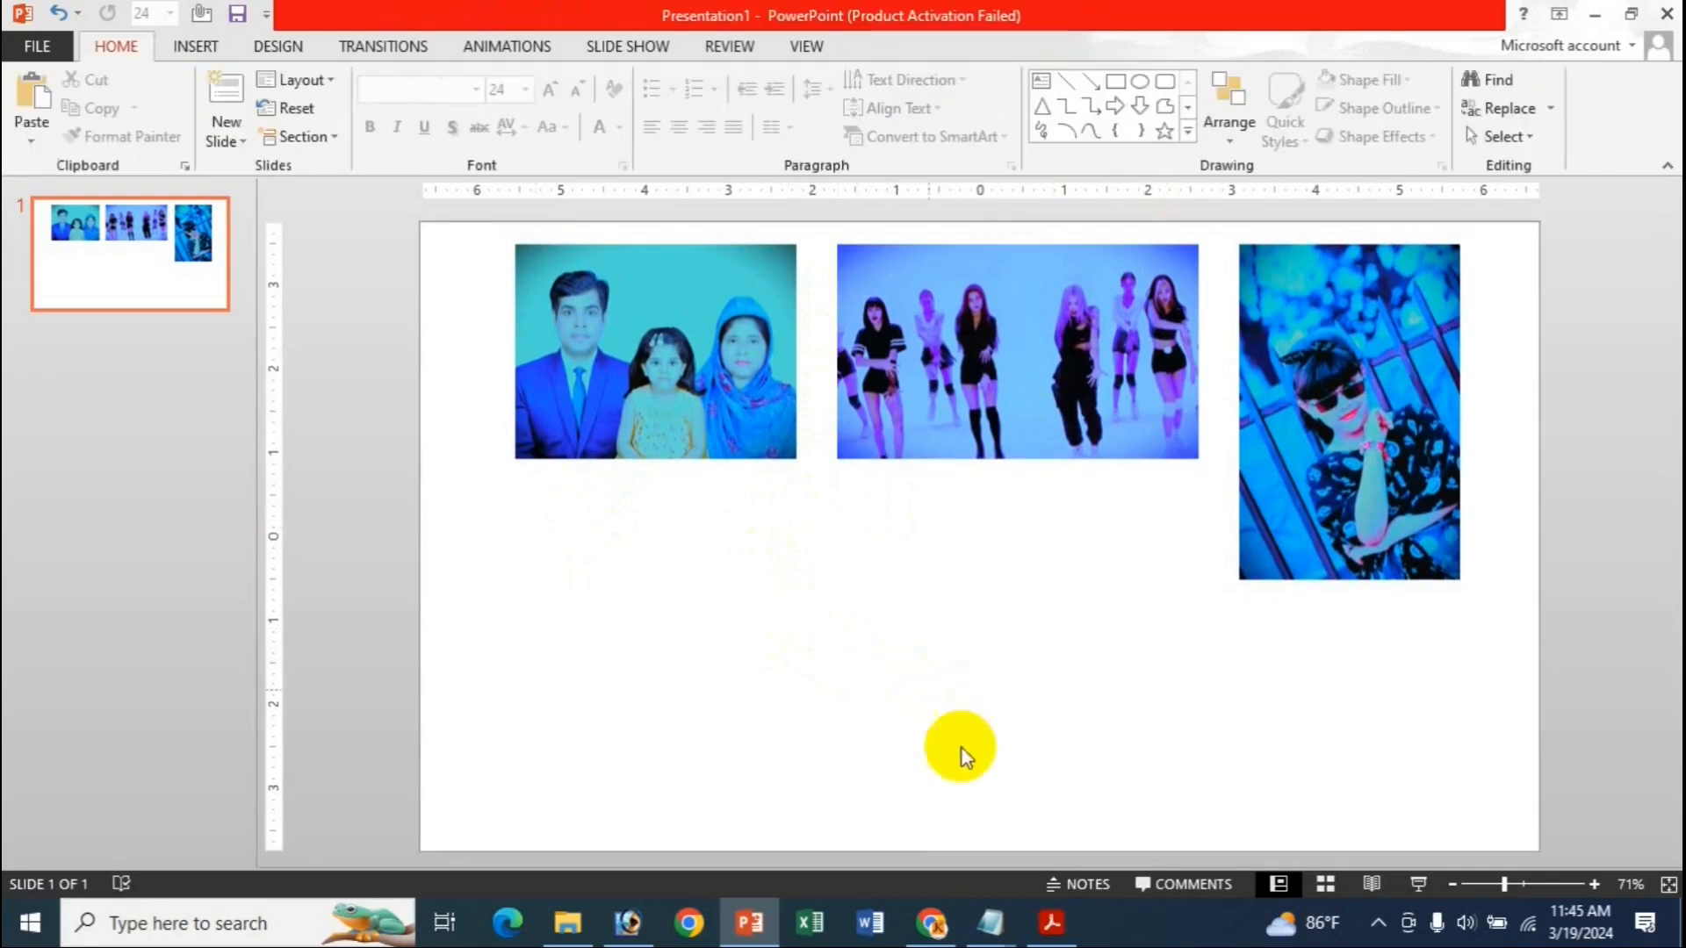
- Return from the Picture Align PDF to the PowerPoint slide and move the Blackpink picture near the middle and the portrait near the bottom edge
{"action": "key", "text": "alt+Tab"}
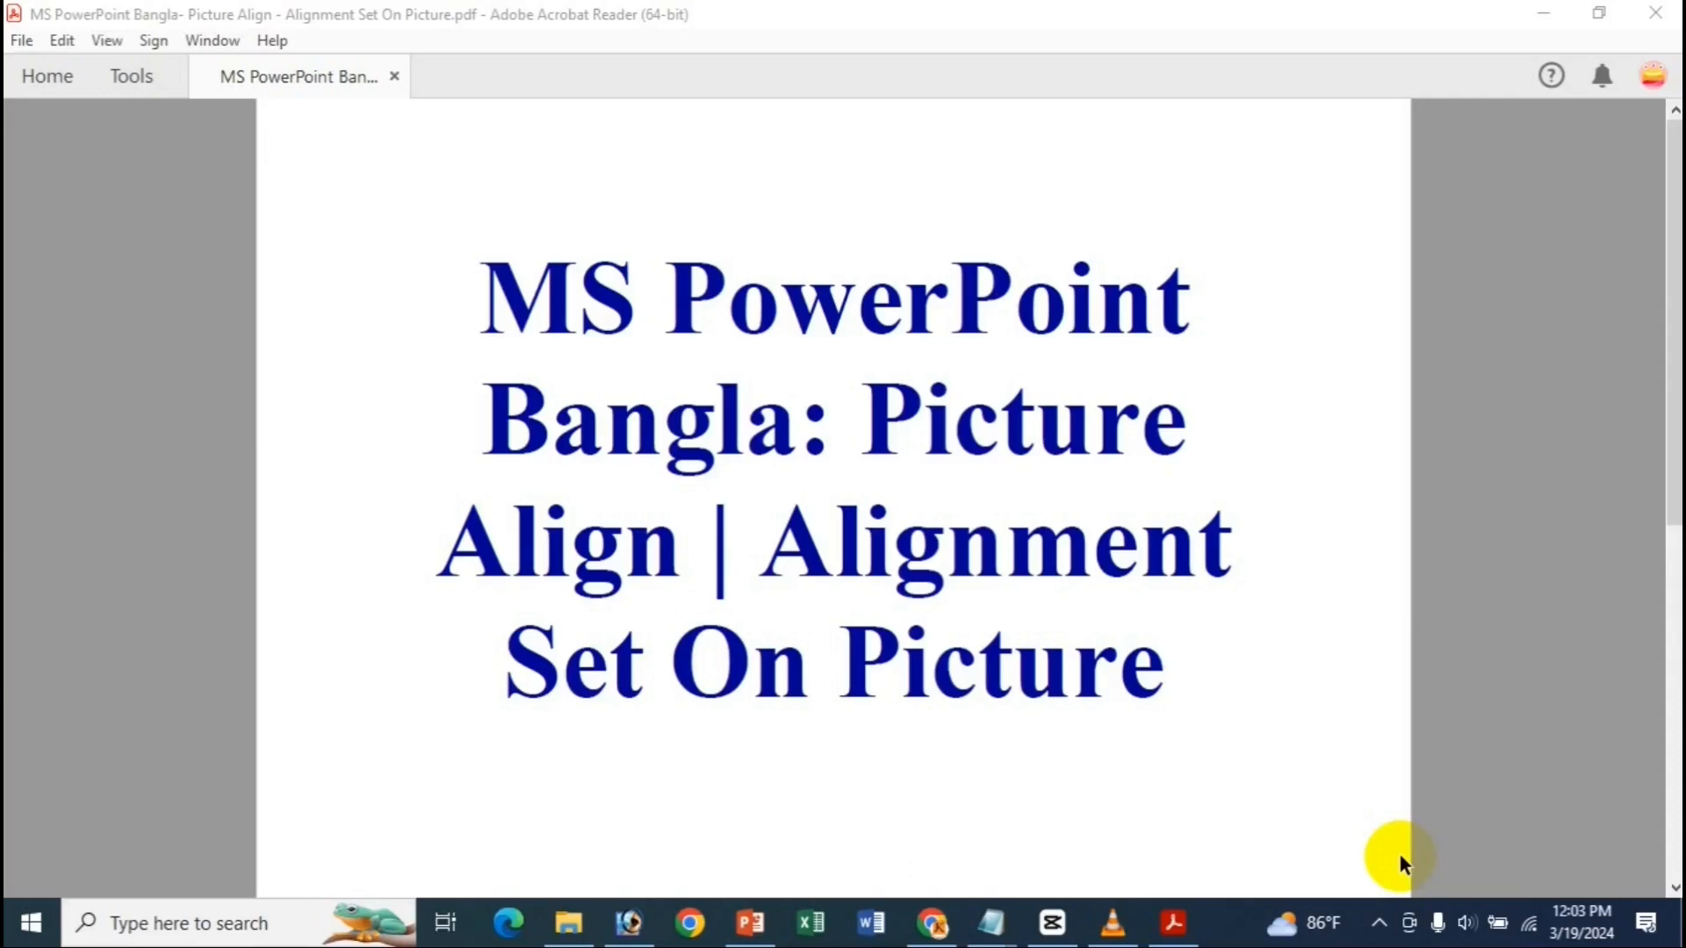
{"action": "left_click", "coordinate": [1543, 13]}
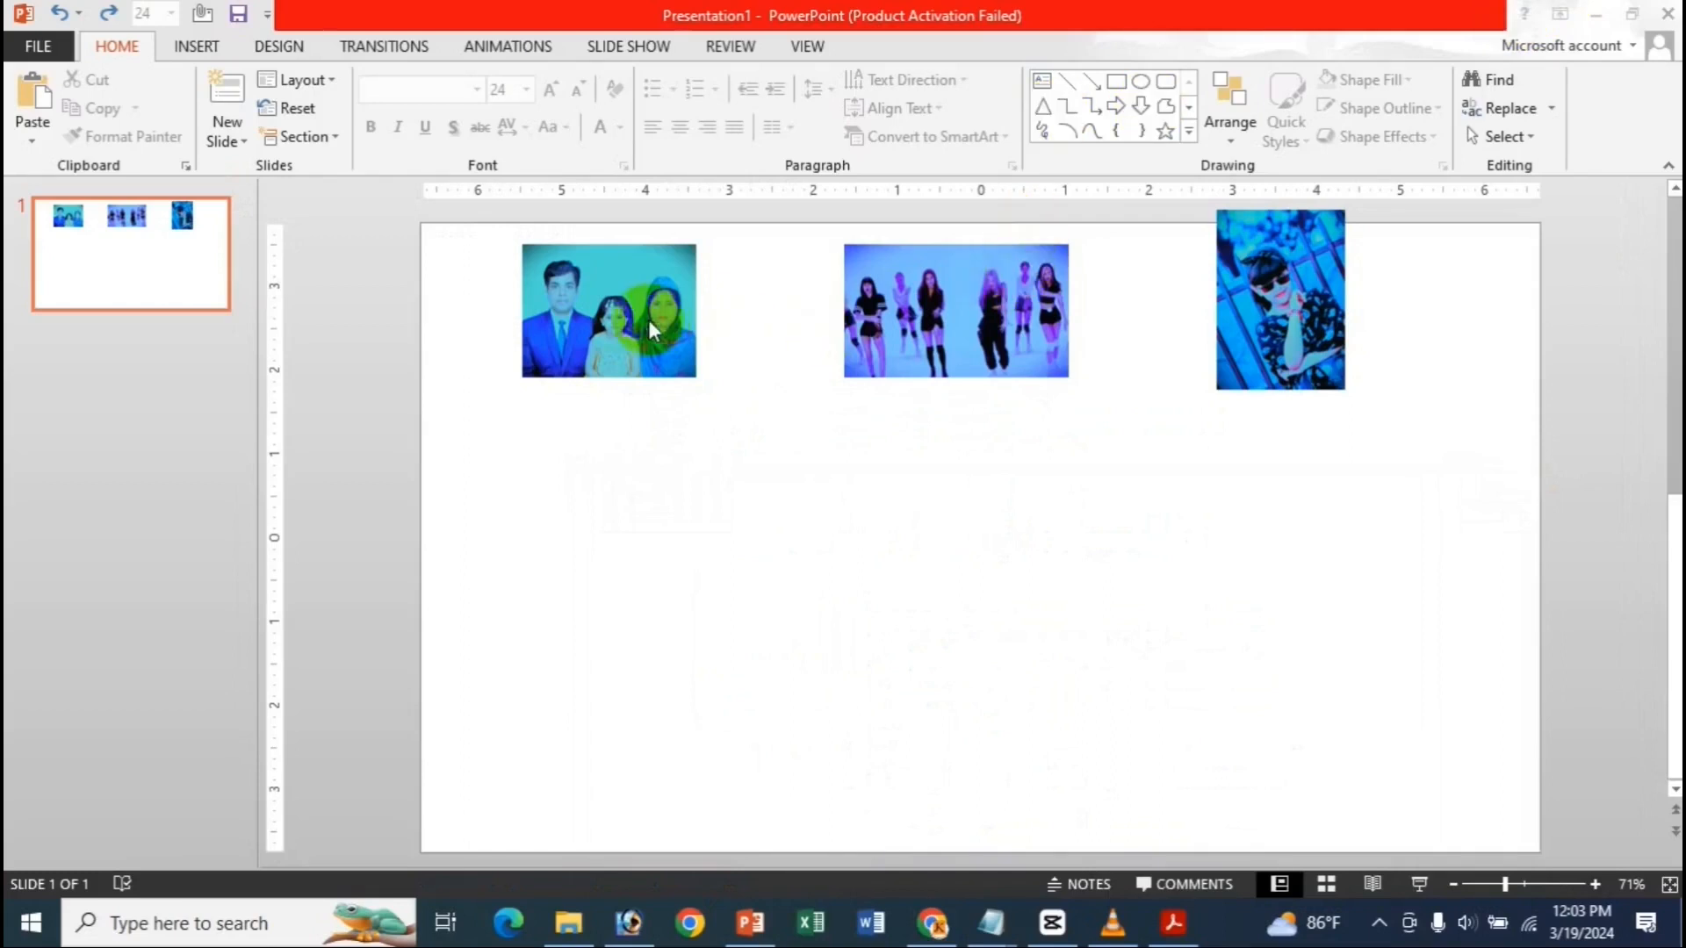
{"action": "left_click_drag", "start_coordinate": [962, 285], "coordinate": [878, 479]}
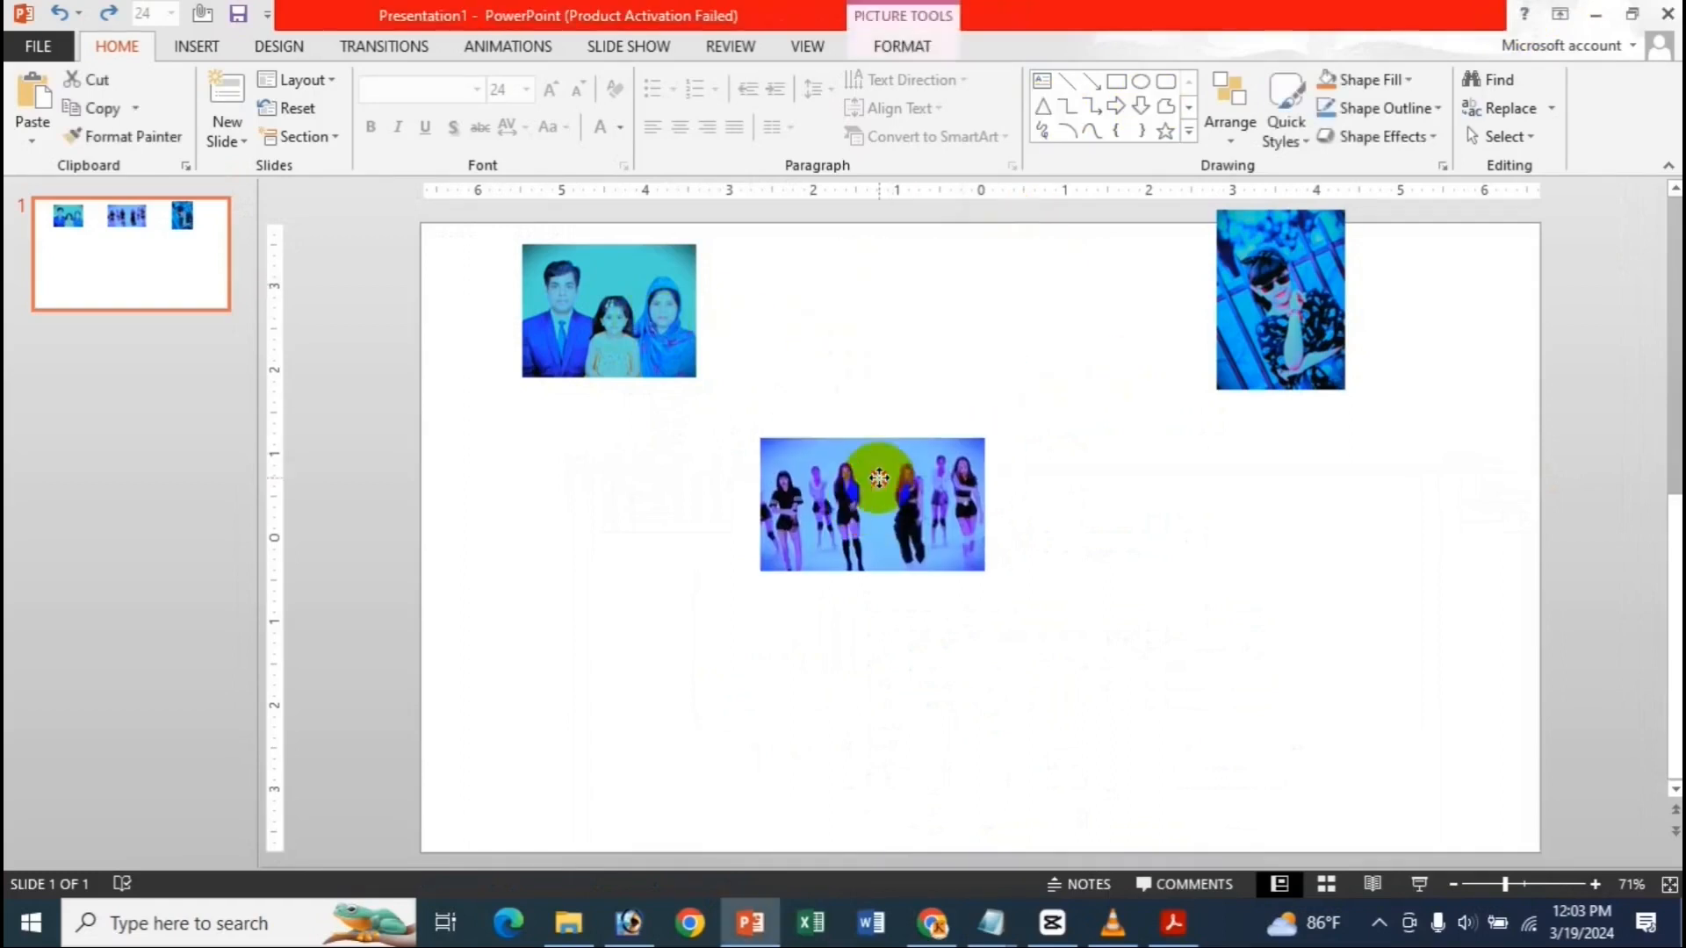
{"action": "left_click_drag", "start_coordinate": [1300, 294], "coordinate": [1201, 741]}
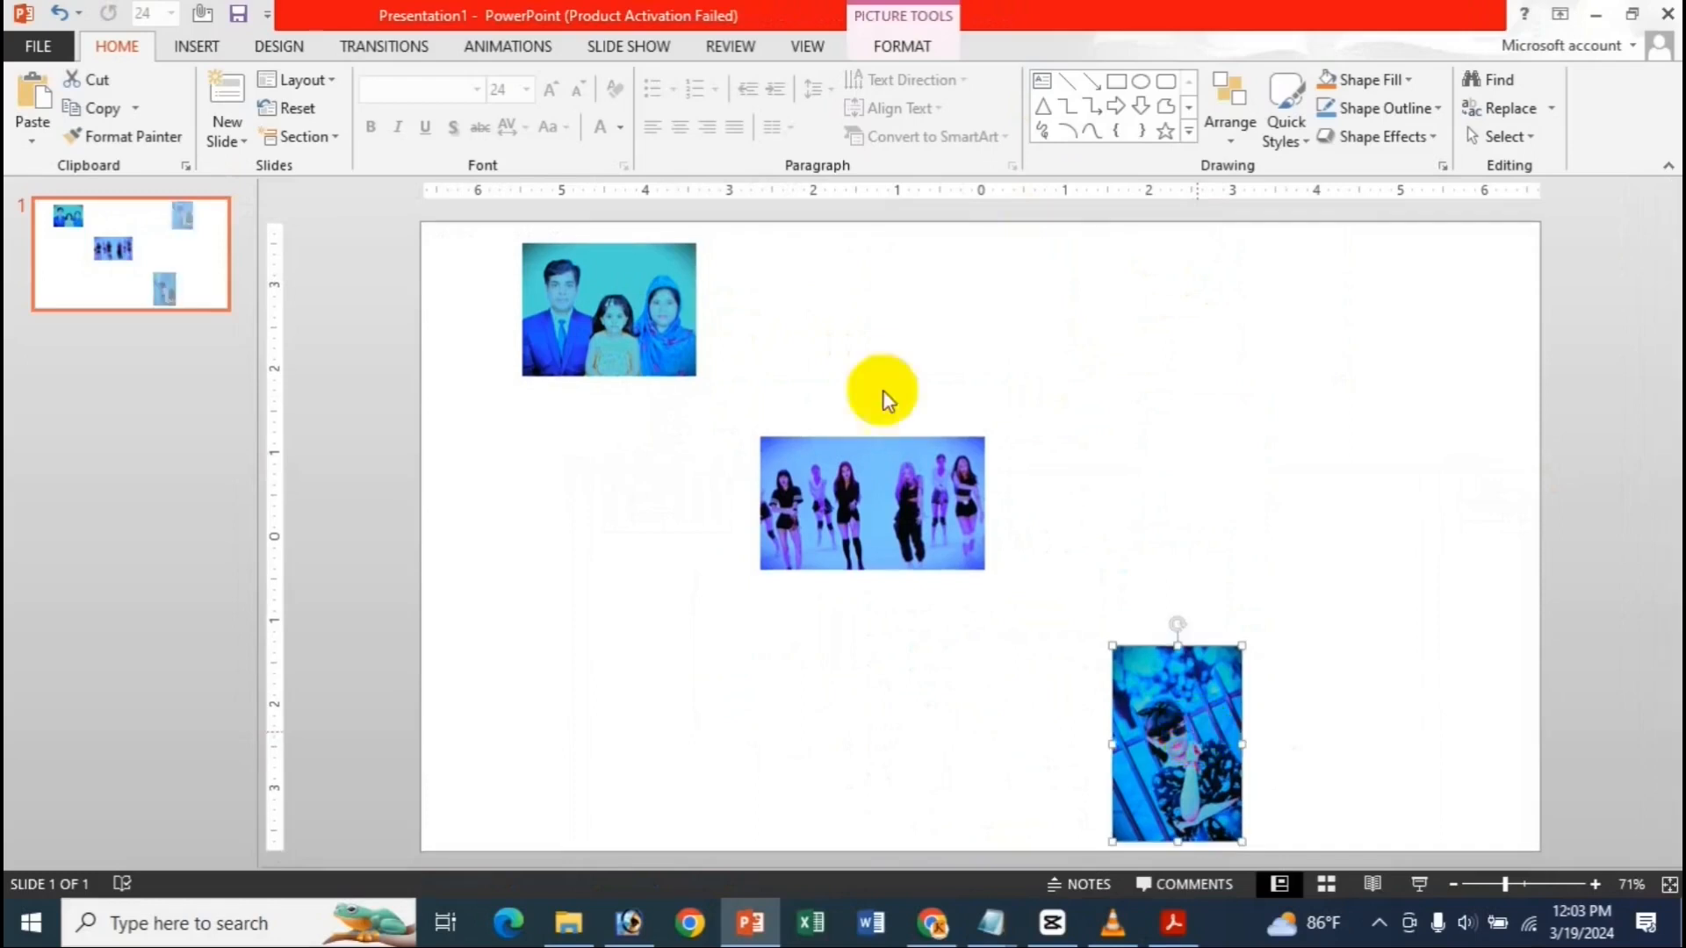
- Select the family picture, the Blackpink picture and the portrait together and align them by their left edges
{"action": "left_click", "coordinate": [893, 486], "text": "ctrl"}
{"action": "left_click", "coordinate": [550, 305], "text": "ctrl"}
{"action": "left_click", "coordinate": [899, 47]}
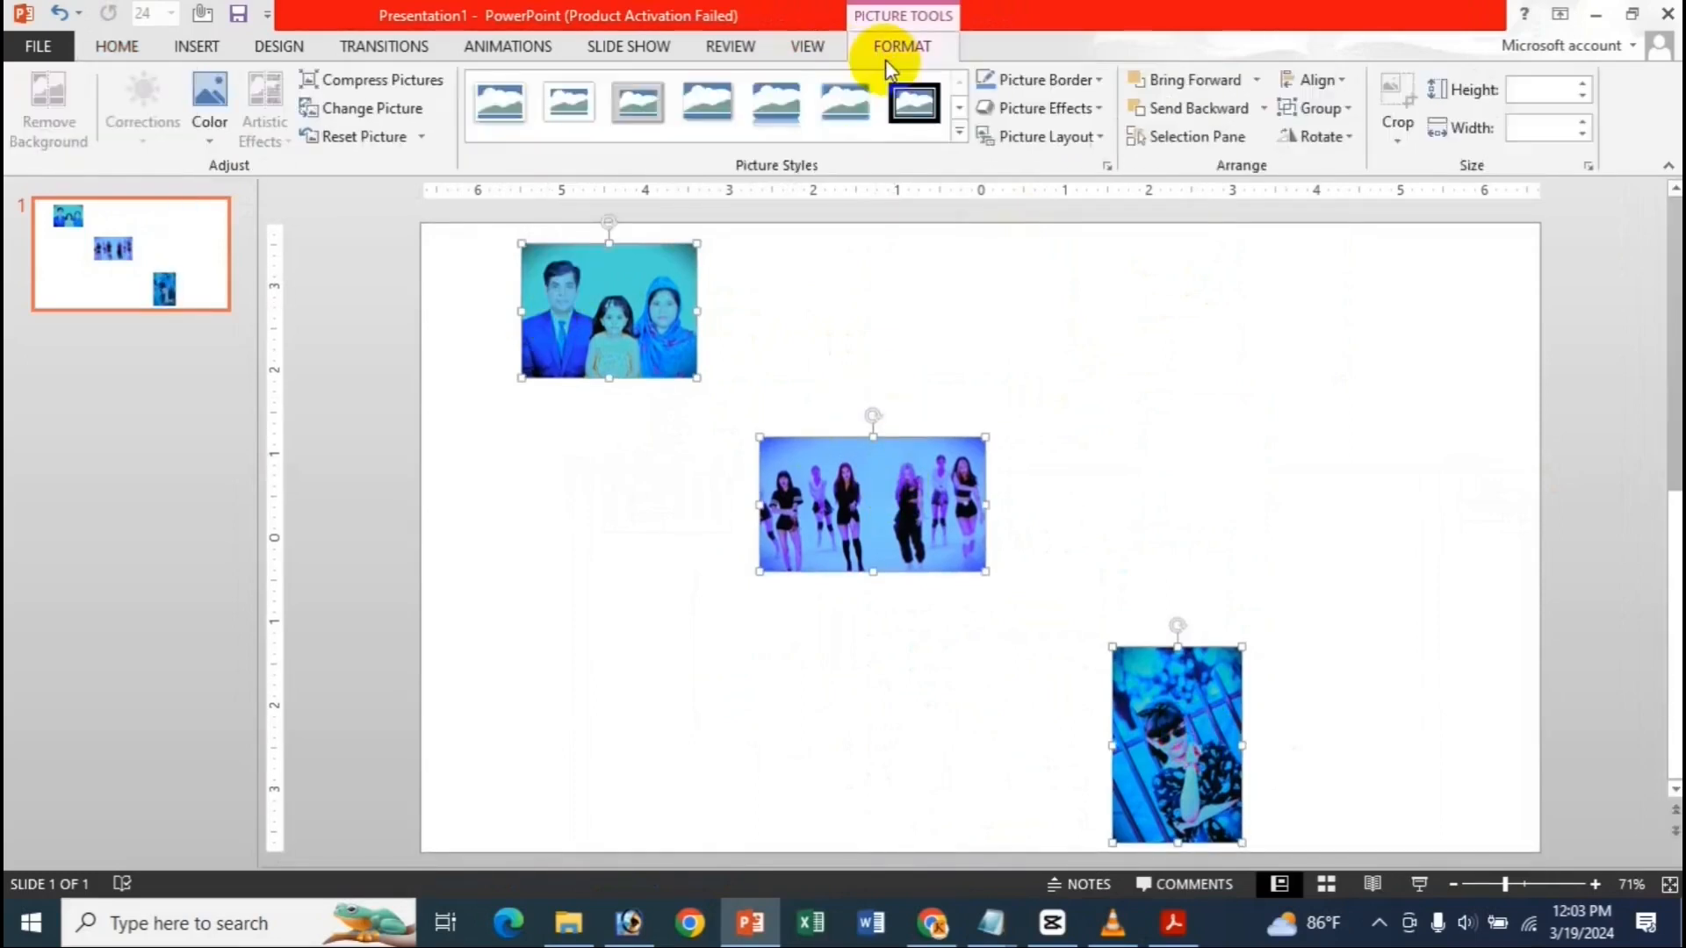
{"action": "left_click", "coordinate": [1335, 81]}
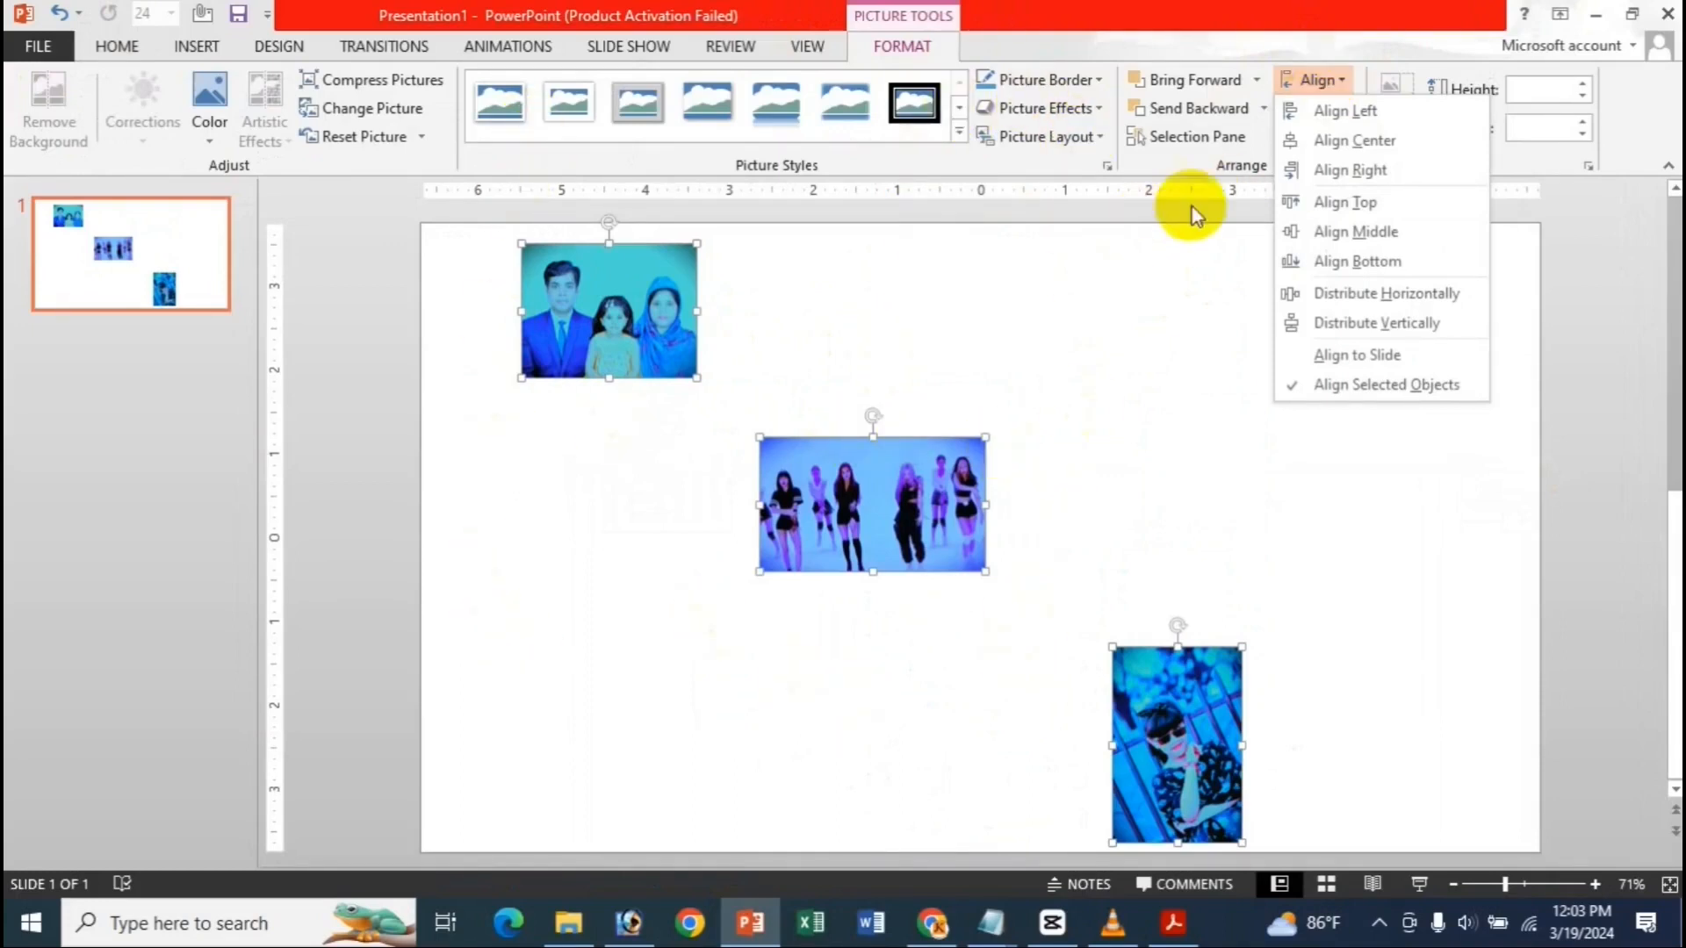
{"action": "left_click", "coordinate": [1367, 114]}
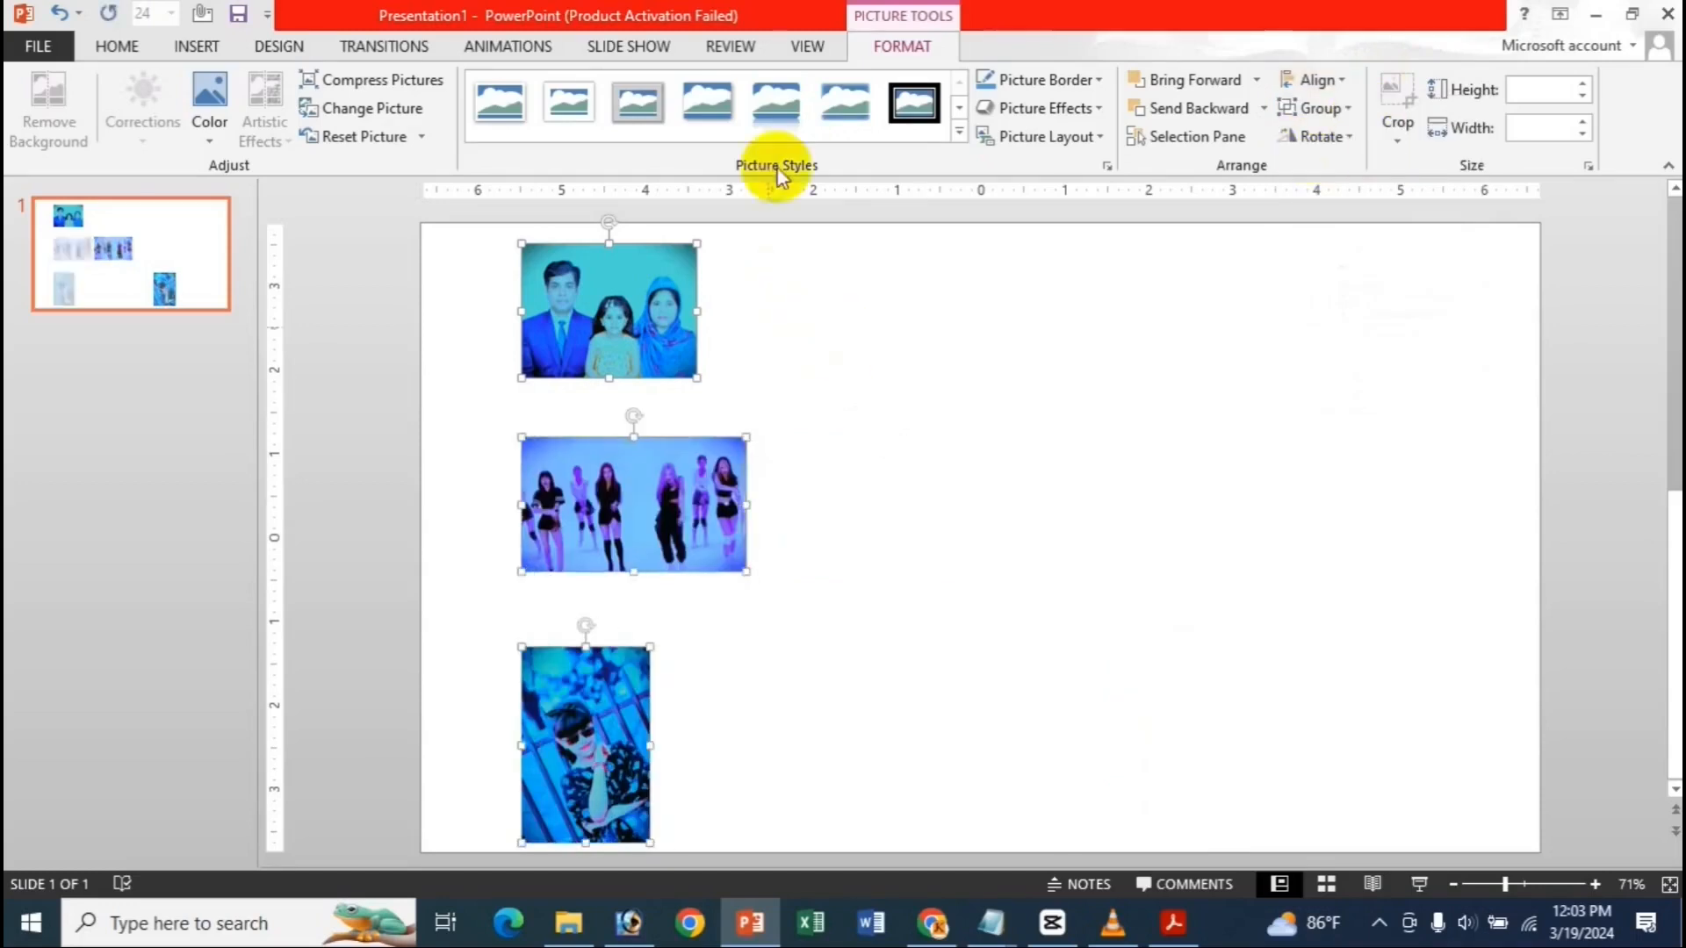
- Align the three selected pictures by their horizontal centers, and after that by their right edges
{"action": "left_click", "coordinate": [1326, 79]}
{"action": "left_click", "coordinate": [1343, 140]}
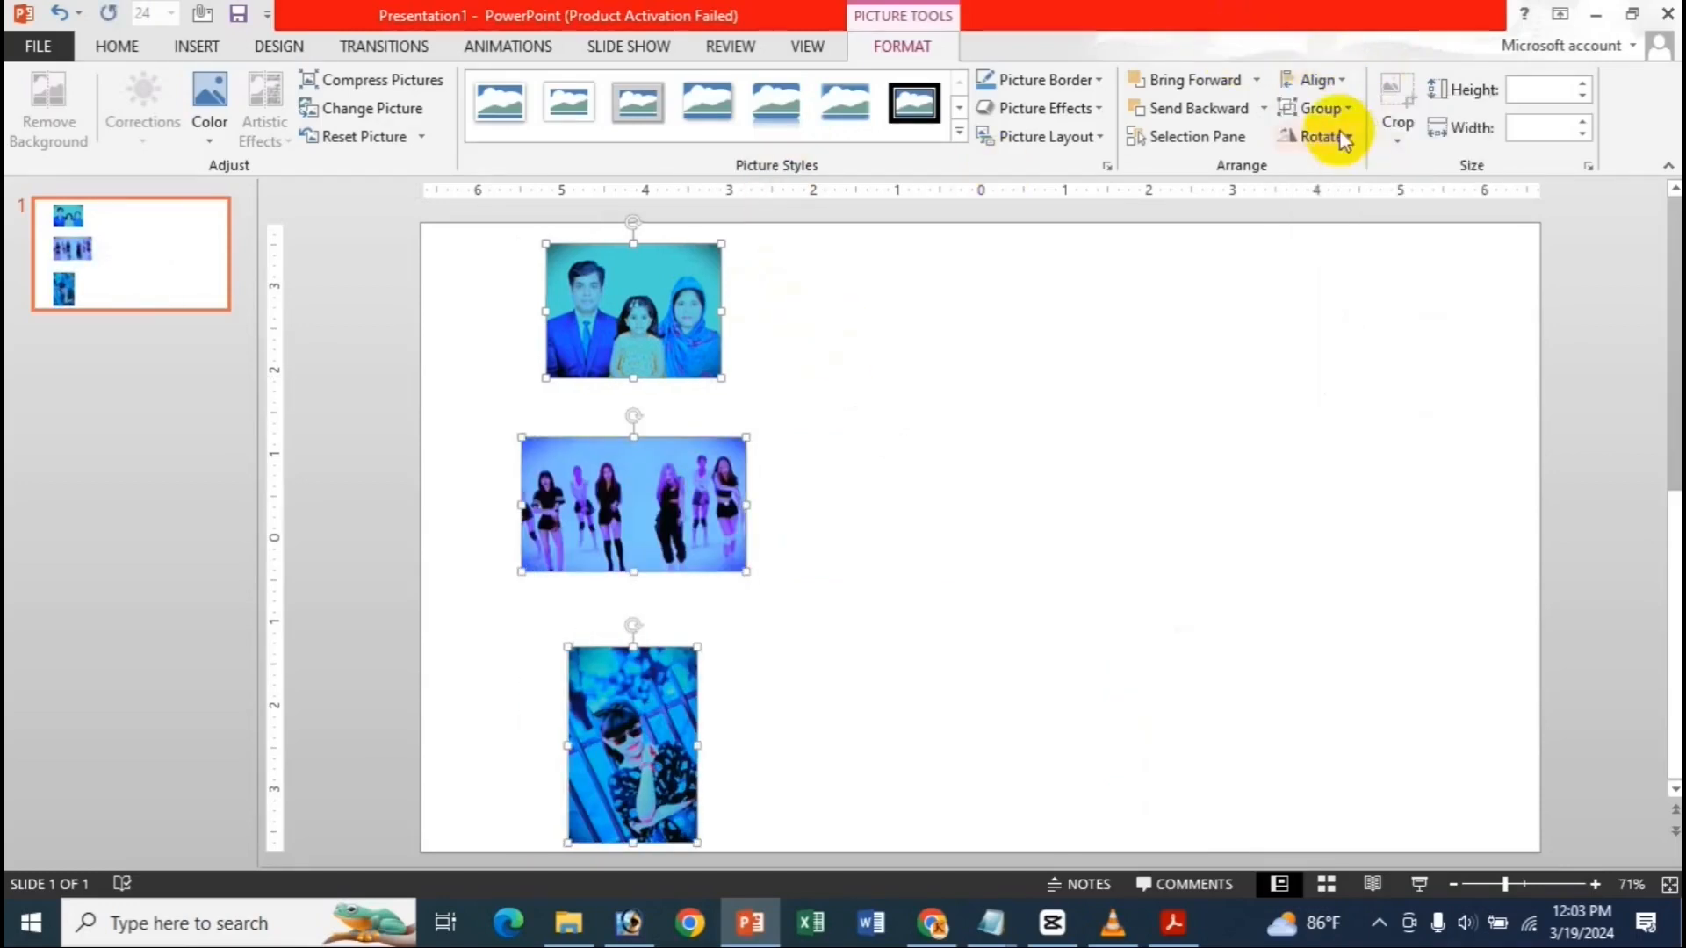
{"action": "left_click", "coordinate": [1317, 79]}
{"action": "left_click", "coordinate": [1374, 171]}
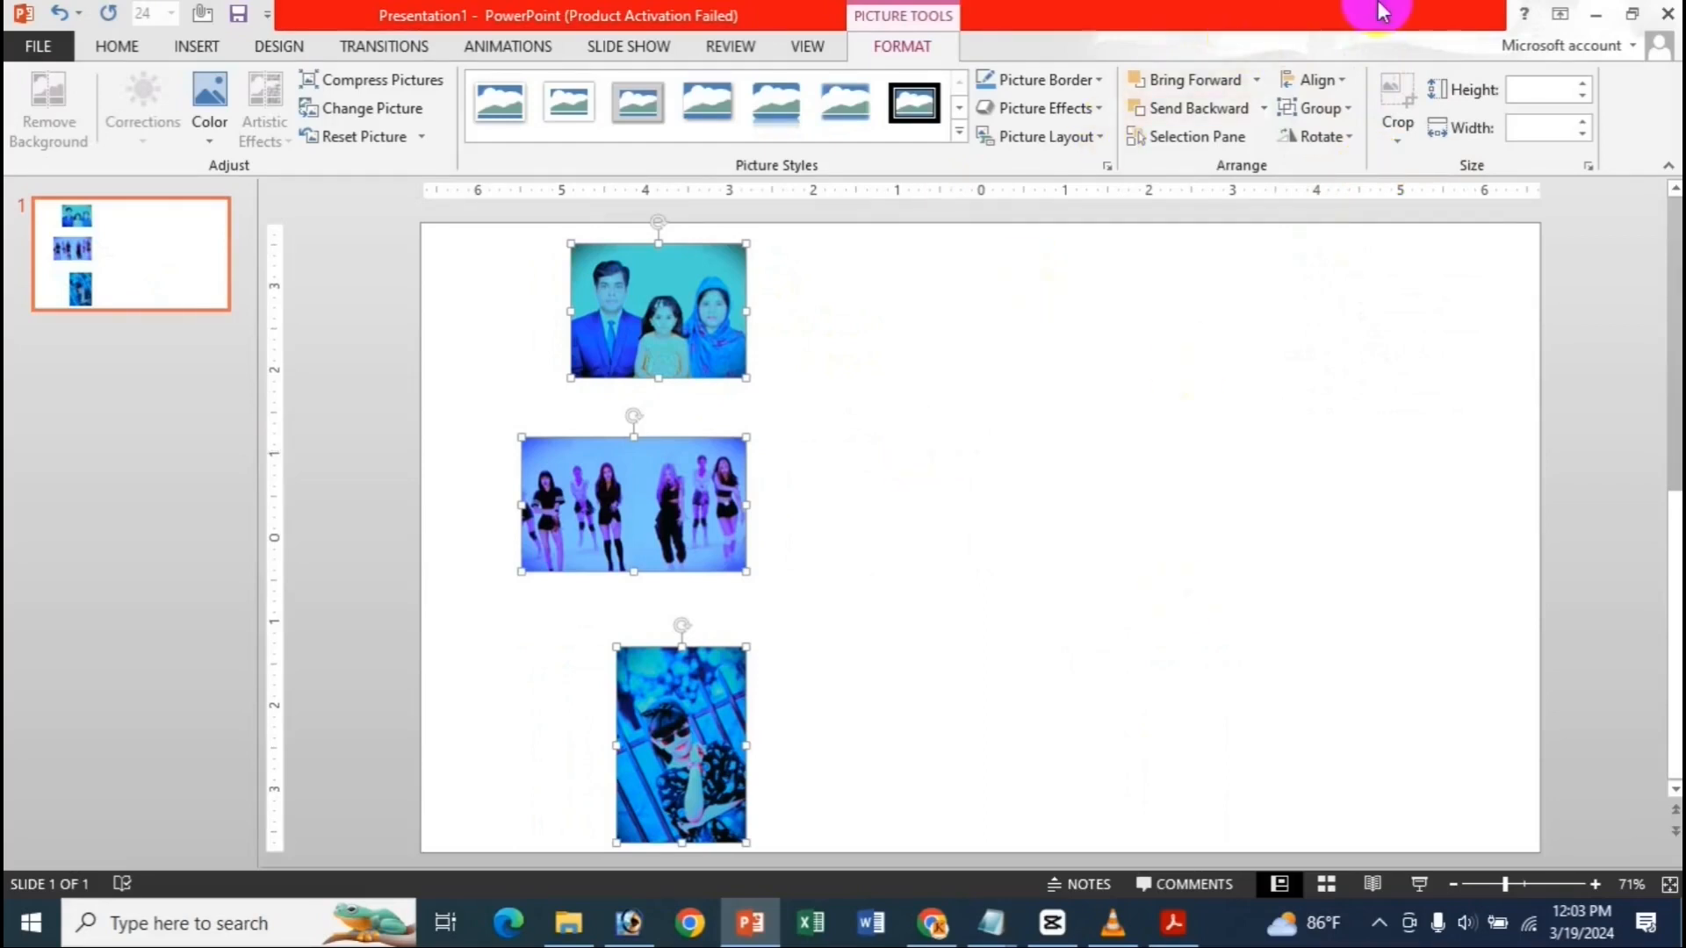
- Spread the pictures diagonally: the family picture at the upper left, Blackpink near the slide's middle, and the portrait at the lower right
{"action": "left_click", "coordinate": [772, 528]}
{"action": "left_click_drag", "start_coordinate": [729, 482], "coordinate": [1072, 308]}
{"action": "left_click_drag", "start_coordinate": [624, 313], "coordinate": [514, 313]}
{"action": "left_click_drag", "start_coordinate": [956, 329], "coordinate": [862, 513]}
{"action": "left_click_drag", "start_coordinate": [736, 676], "coordinate": [1397, 625]}
- Select all three scattered pictures together and align them by their top edges
{"action": "left_click", "coordinate": [854, 508], "text": "ctrl"}
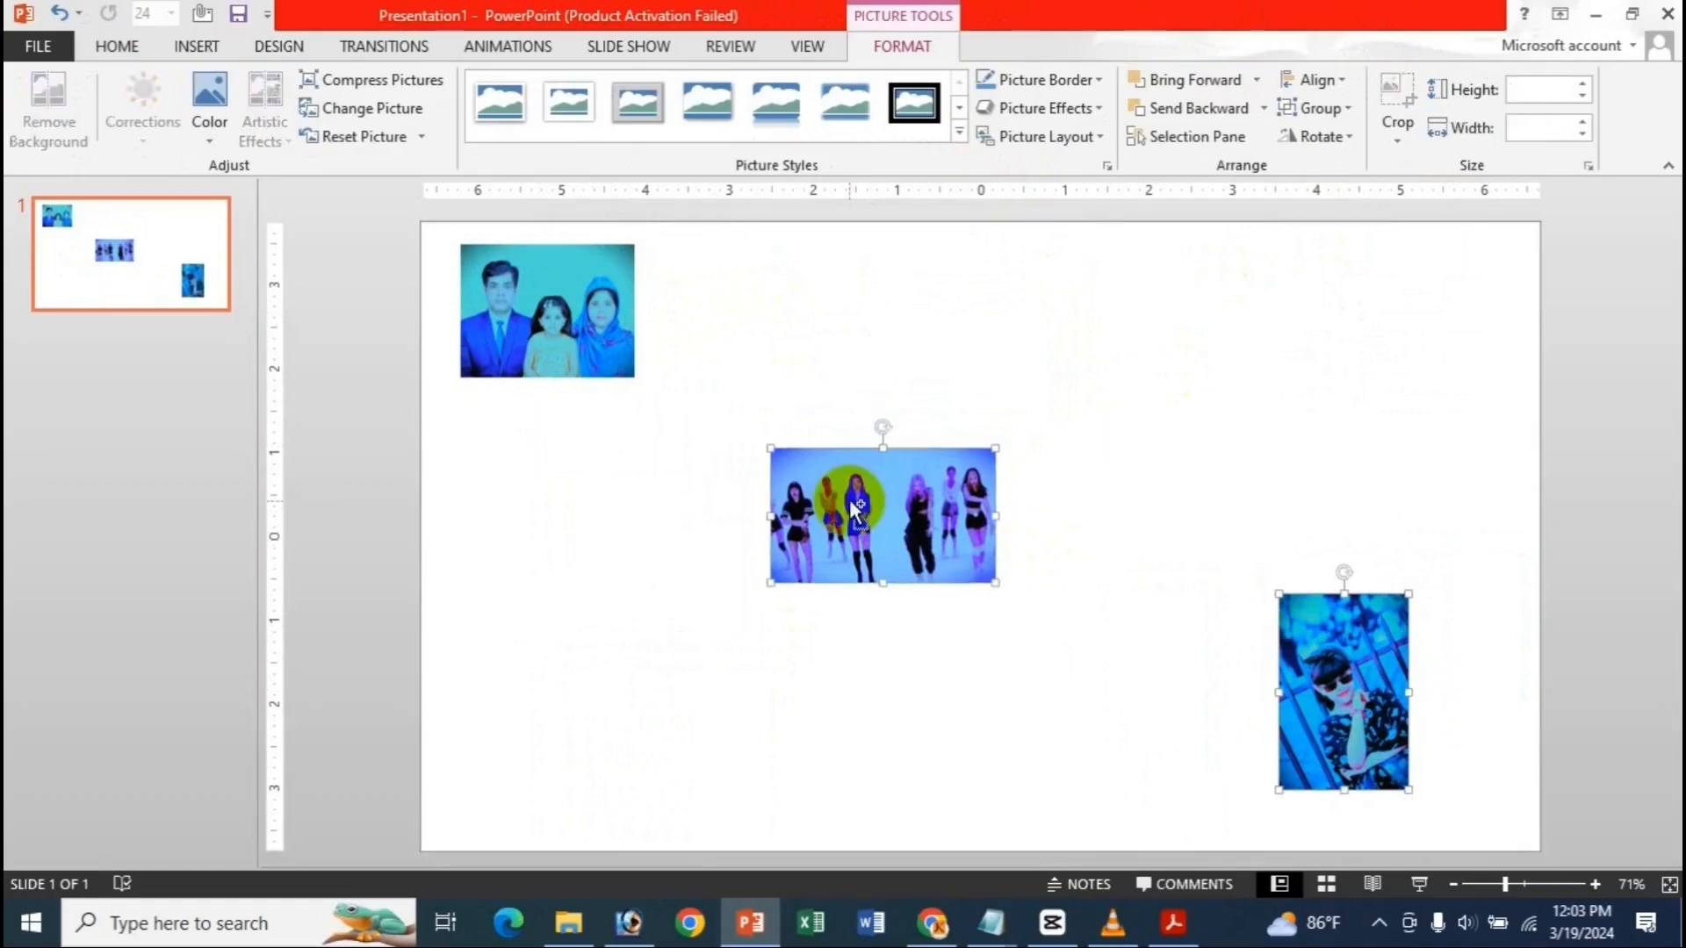
{"action": "left_click", "coordinate": [560, 311], "text": "ctrl"}
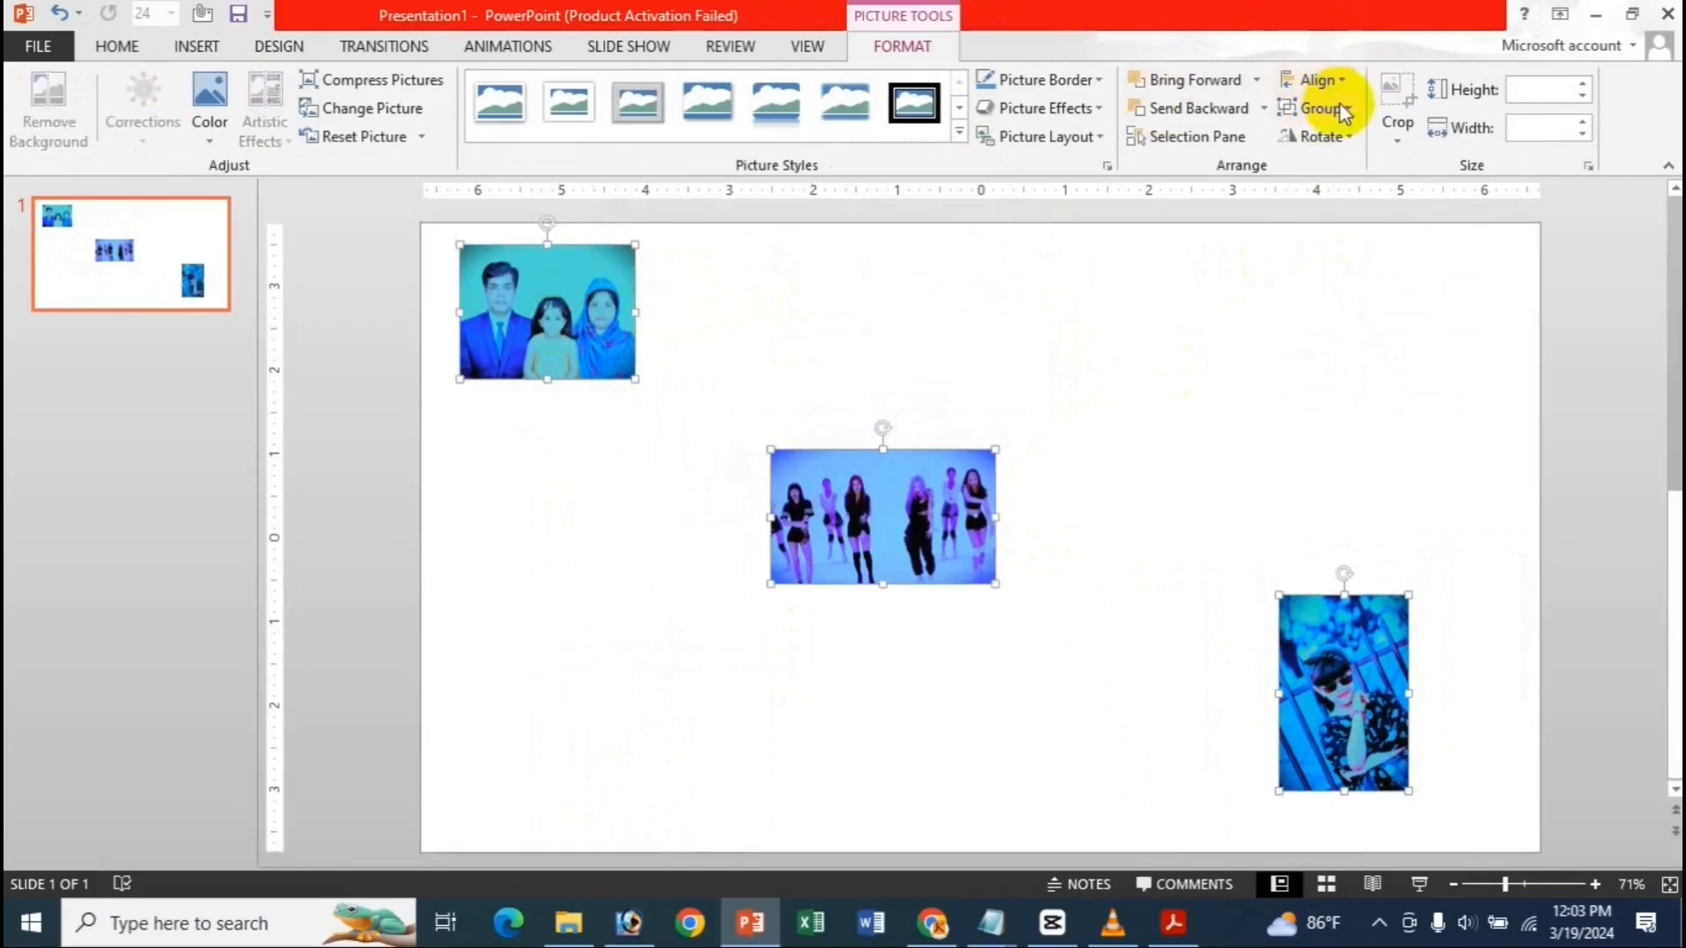
{"action": "left_click", "coordinate": [1327, 80]}
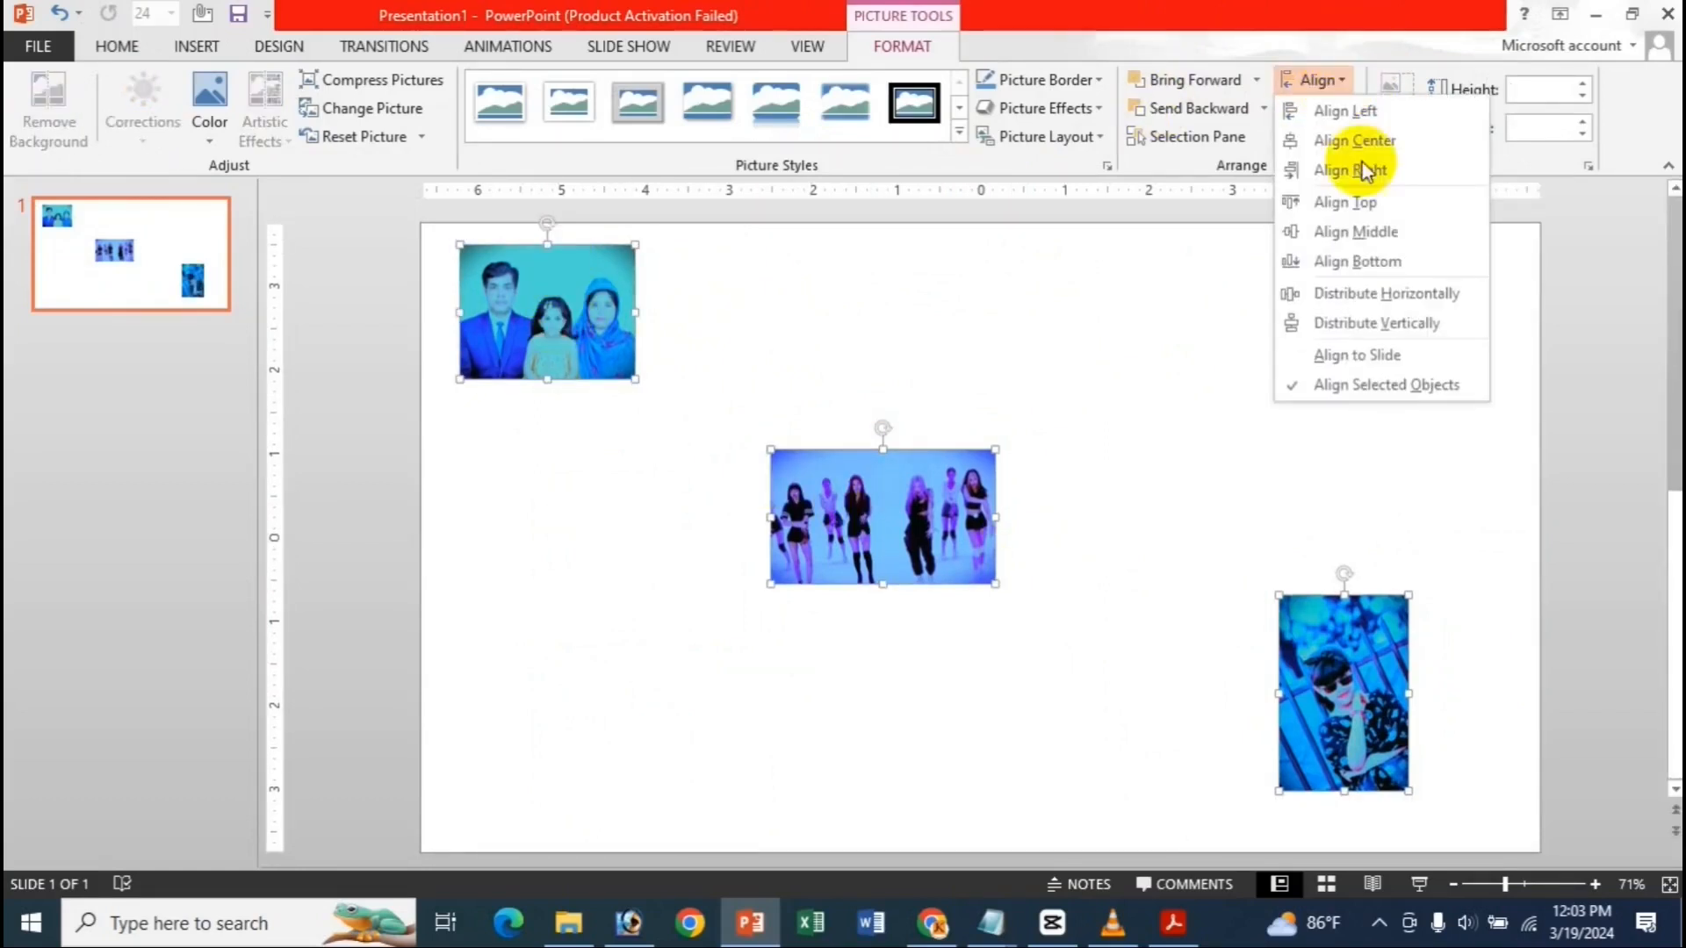
{"action": "left_click", "coordinate": [1382, 203]}
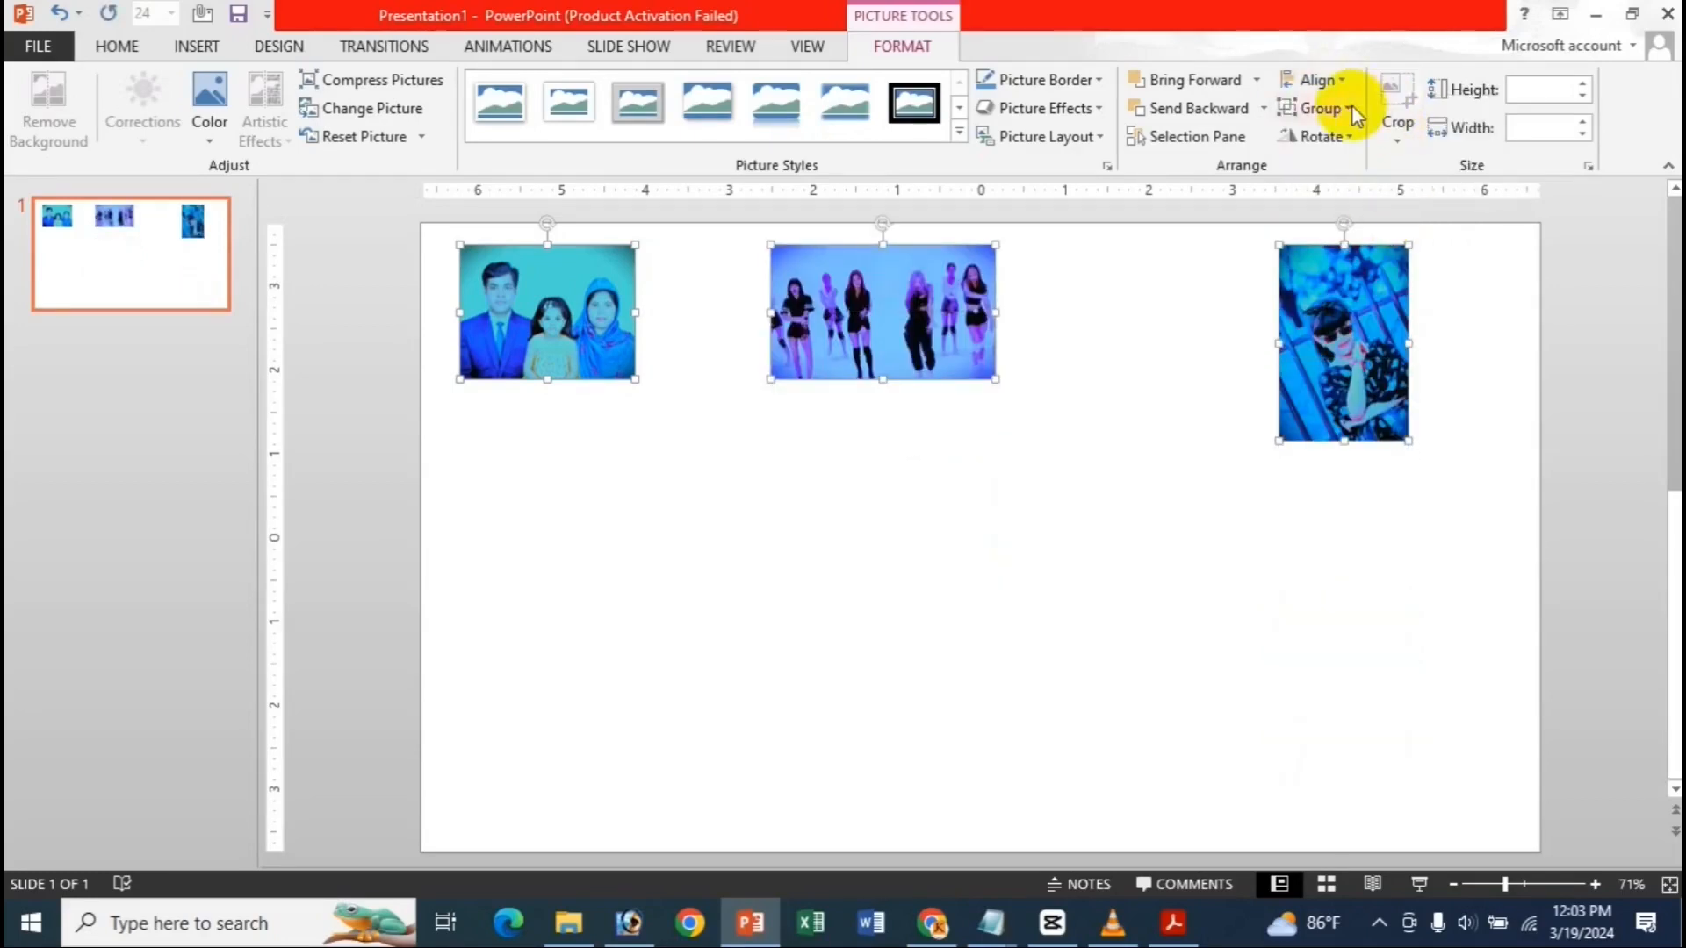
- Align the three selected pictures by their vertical middles and bring up the alignment options again
{"action": "left_click", "coordinate": [1330, 80]}
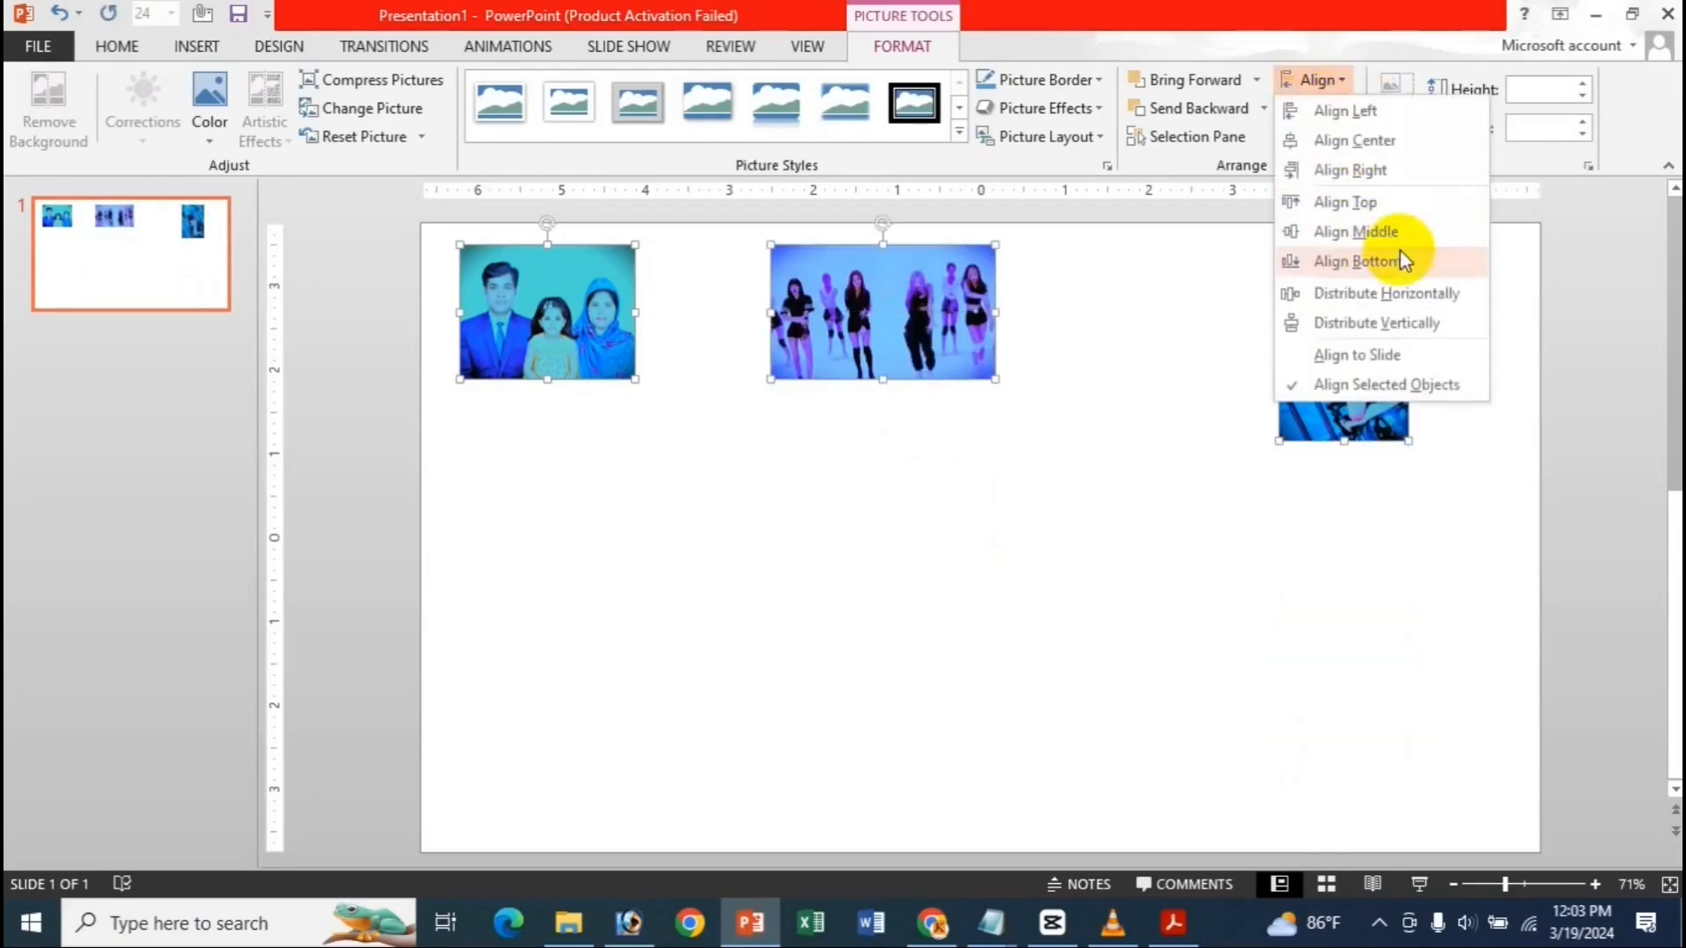
{"action": "left_click", "coordinate": [1400, 227]}
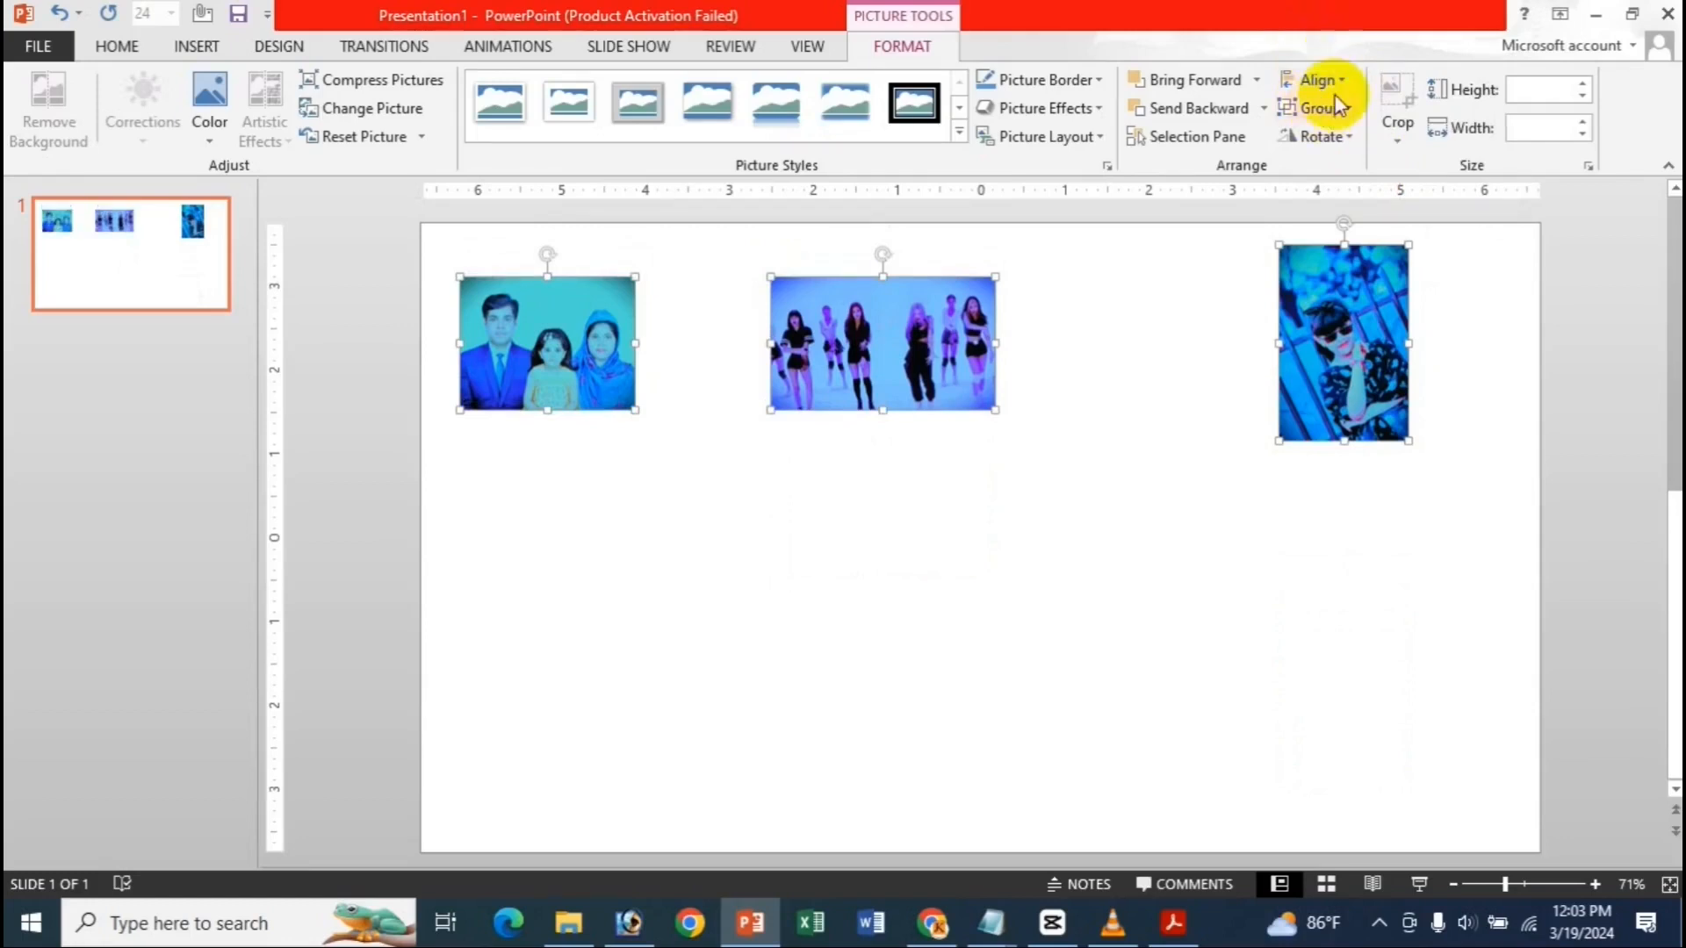
{"action": "left_click", "coordinate": [1336, 84]}
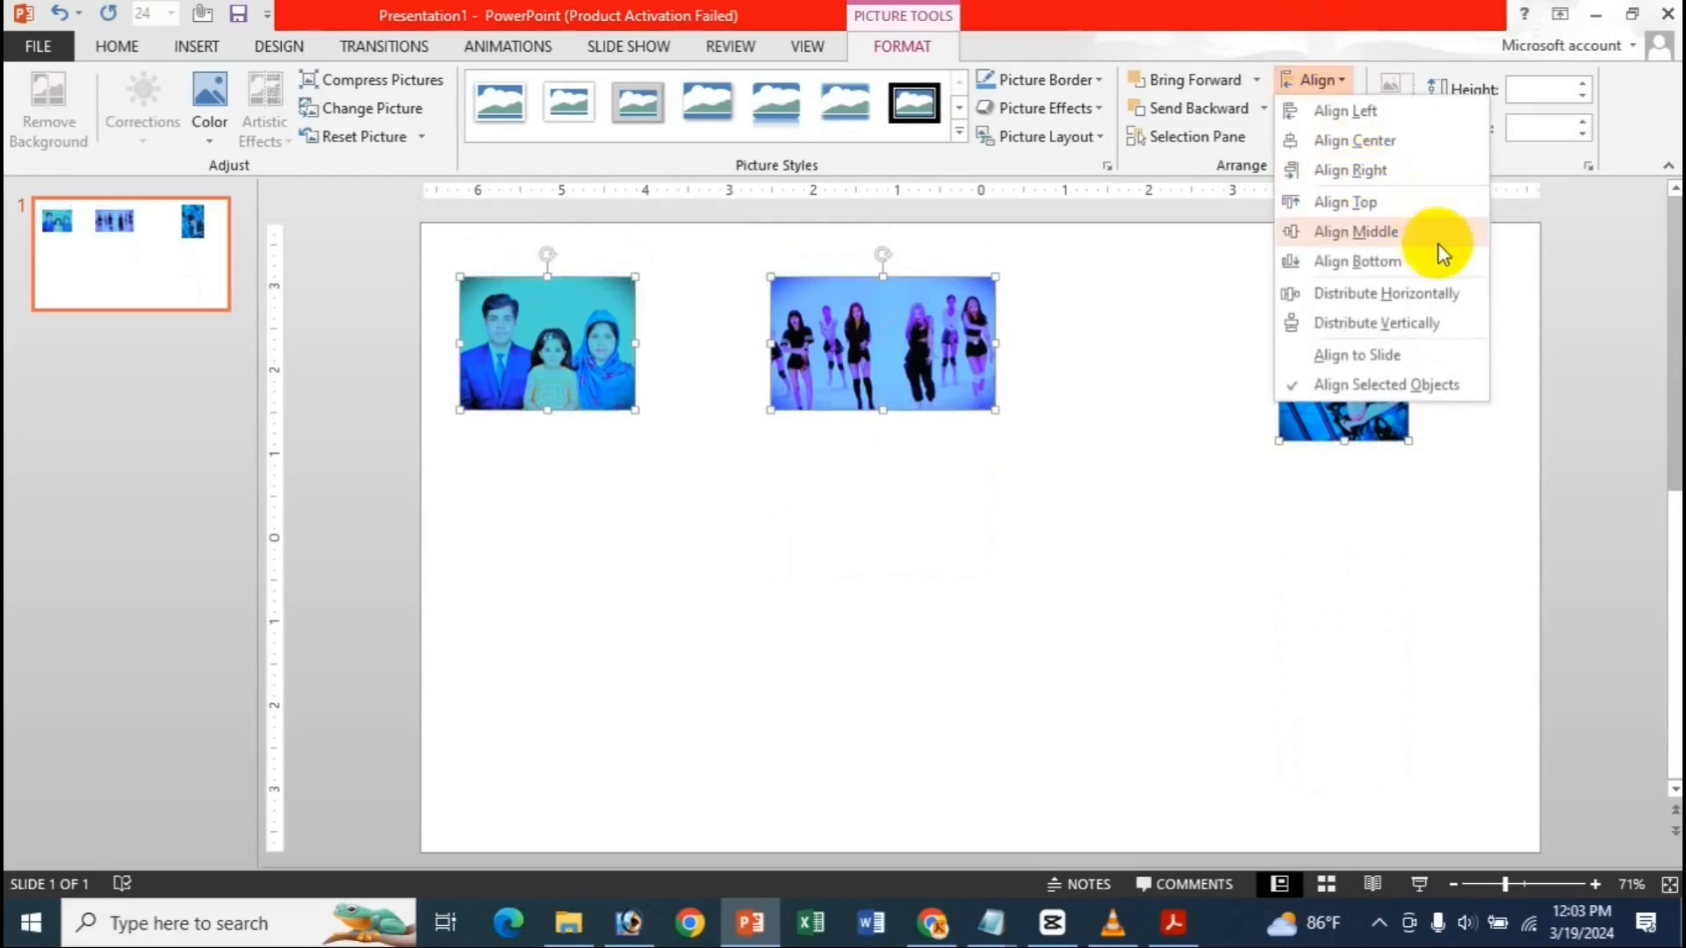